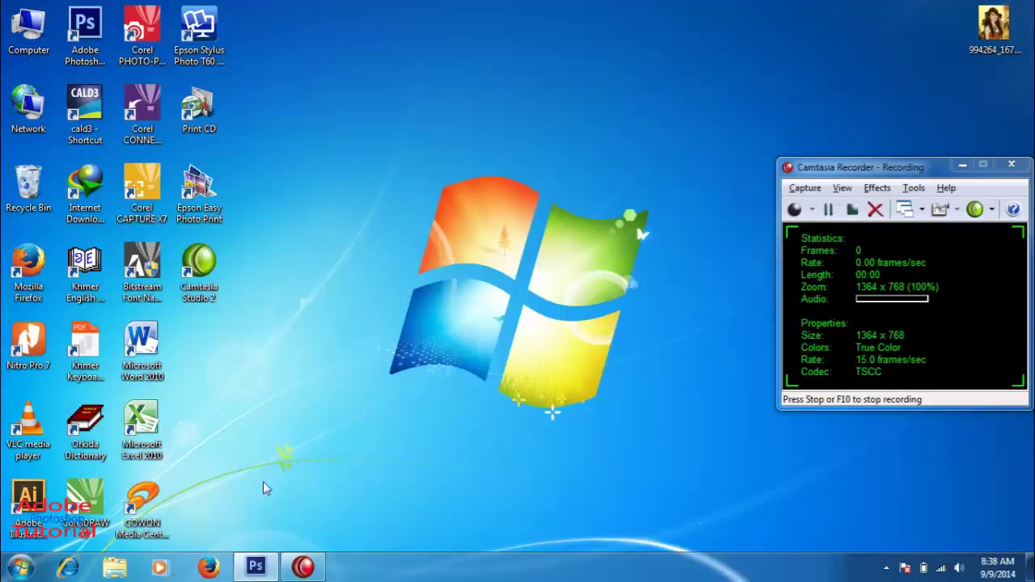
# Review the installed plug-ins under the Filter menu, then quit Photoshop CS6.
pyautogui.click(256, 566)
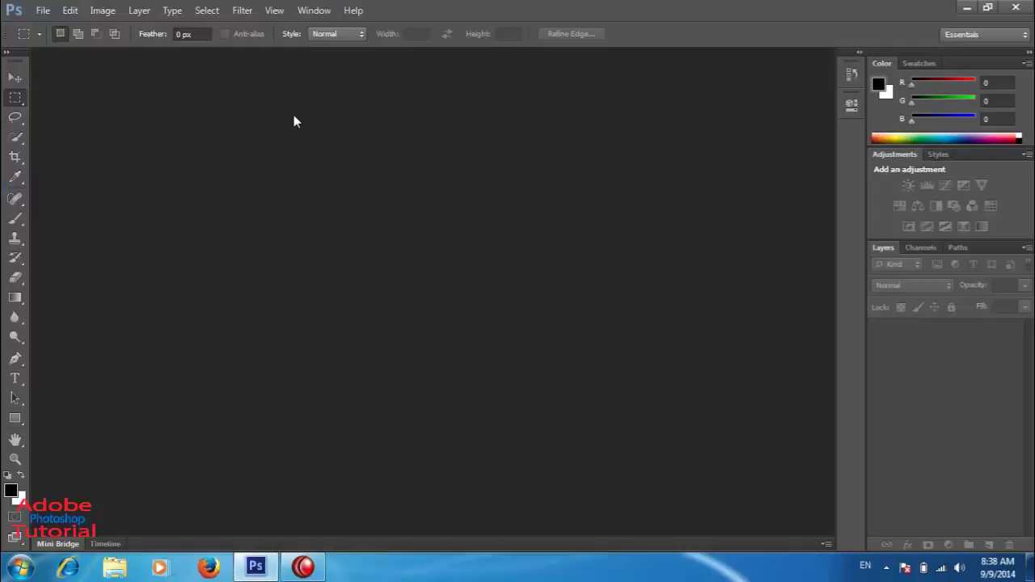
pyautogui.click(243, 9)
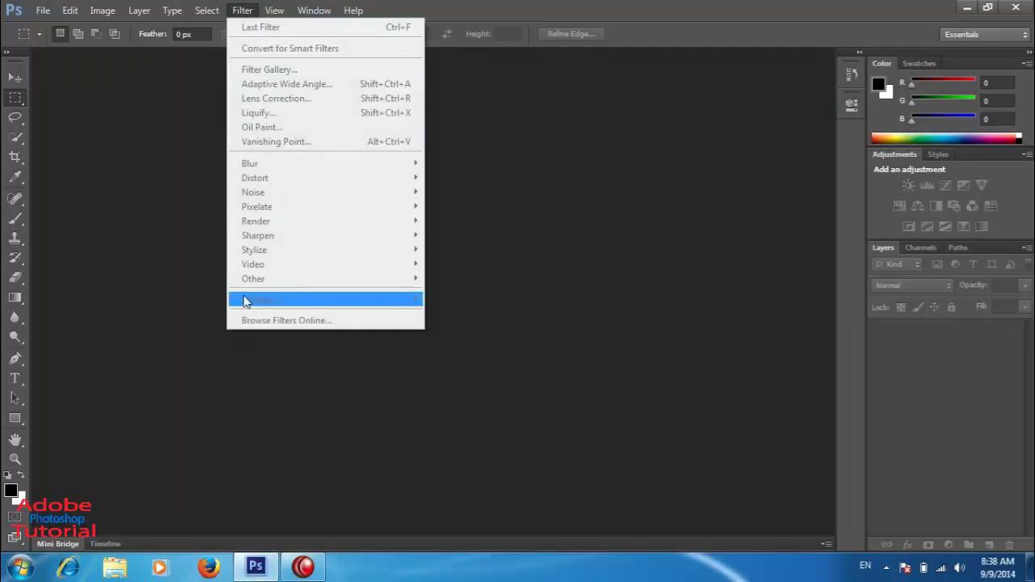
pyautogui.click(1016, 7)
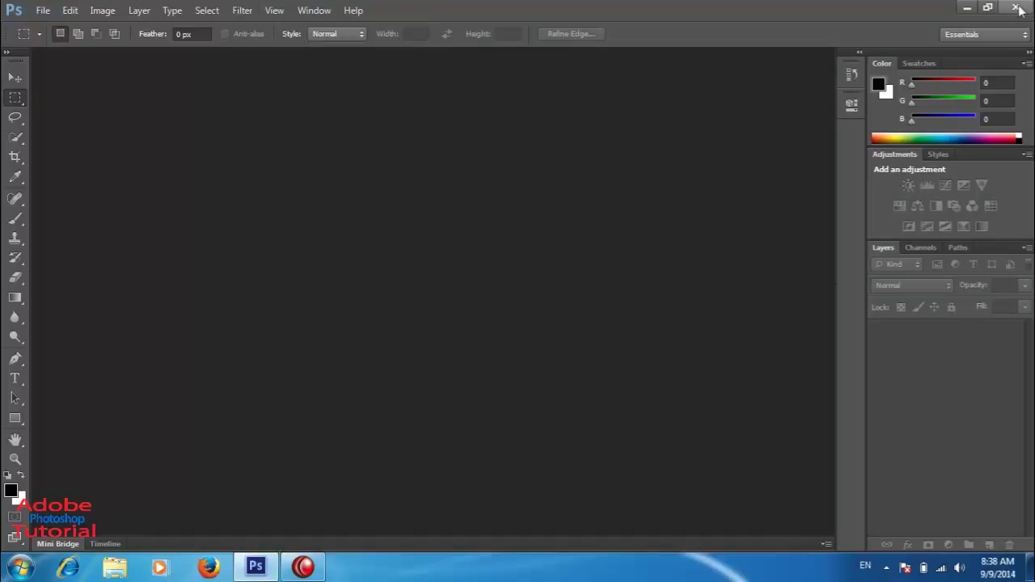
pyautogui.click(1016, 7)
# Refresh the desktop several times.
pyautogui.rightClick(576, 186)
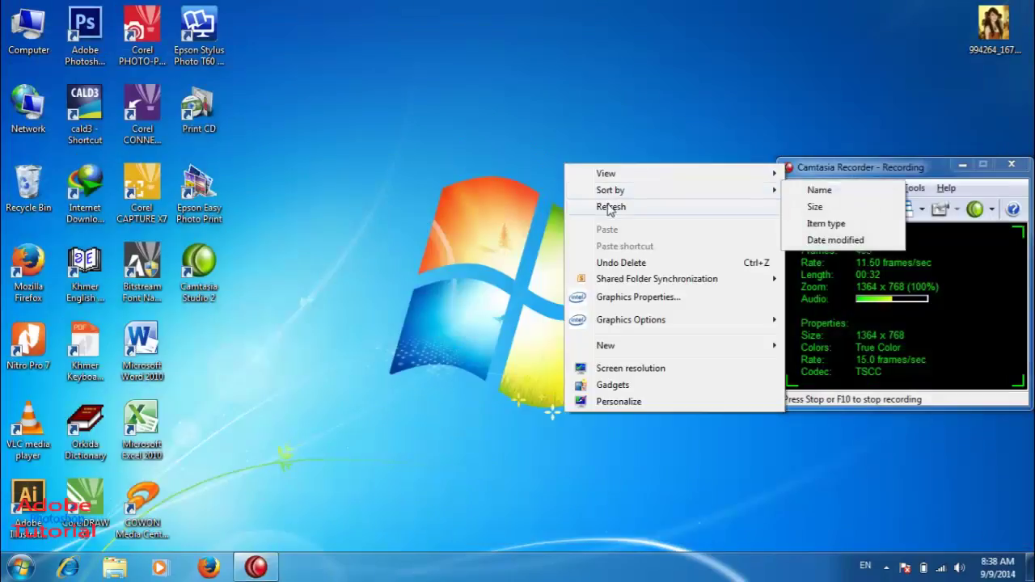
pyautogui.click(606, 207)
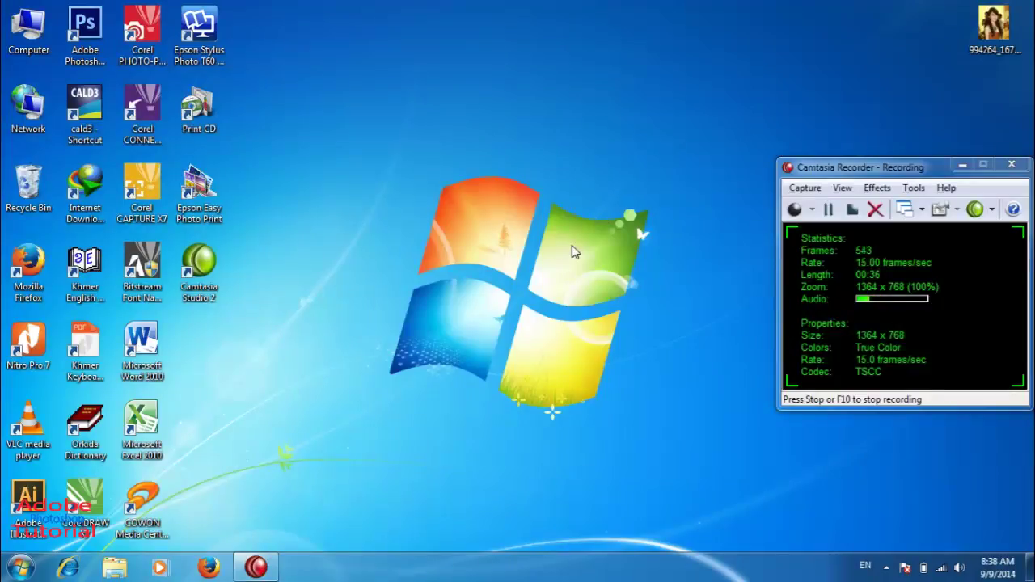
pyautogui.rightClick(477, 241)
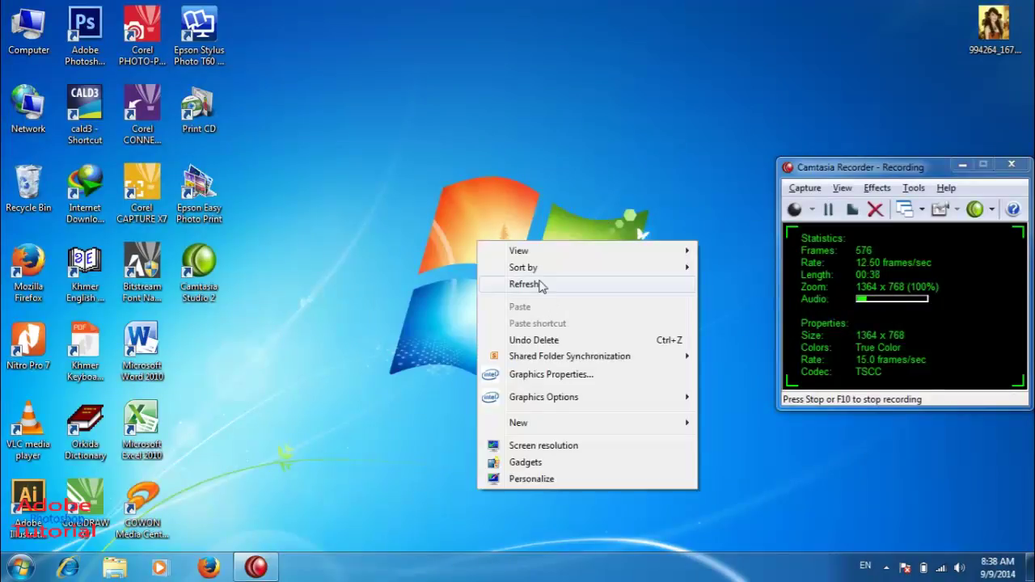
pyautogui.click(483, 283)
pyautogui.rightClick(484, 283)
pyautogui.click(544, 319)
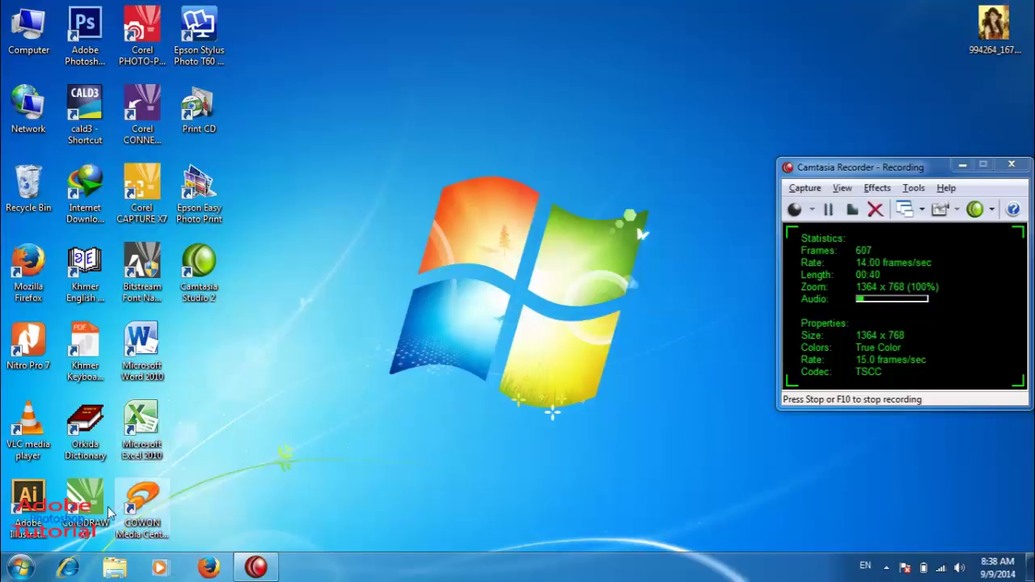
# Browse to D:\Homework Photoshop\Plugin photoshopCS6\AlienSkin EyeCandy and select the eye-candy-7.1.0.1184 installer.
pyautogui.click(111, 567)
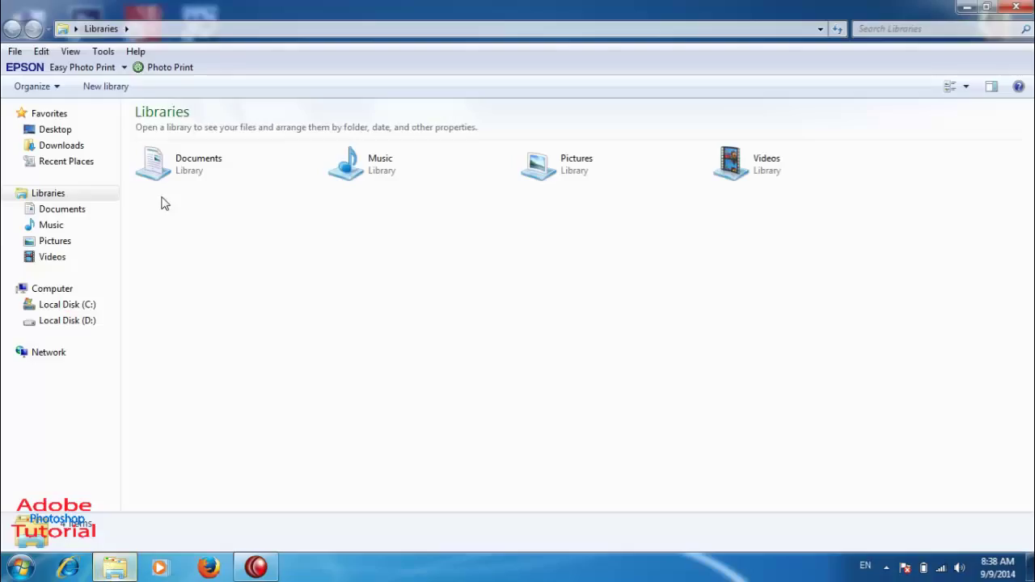
pyautogui.click(93, 328)
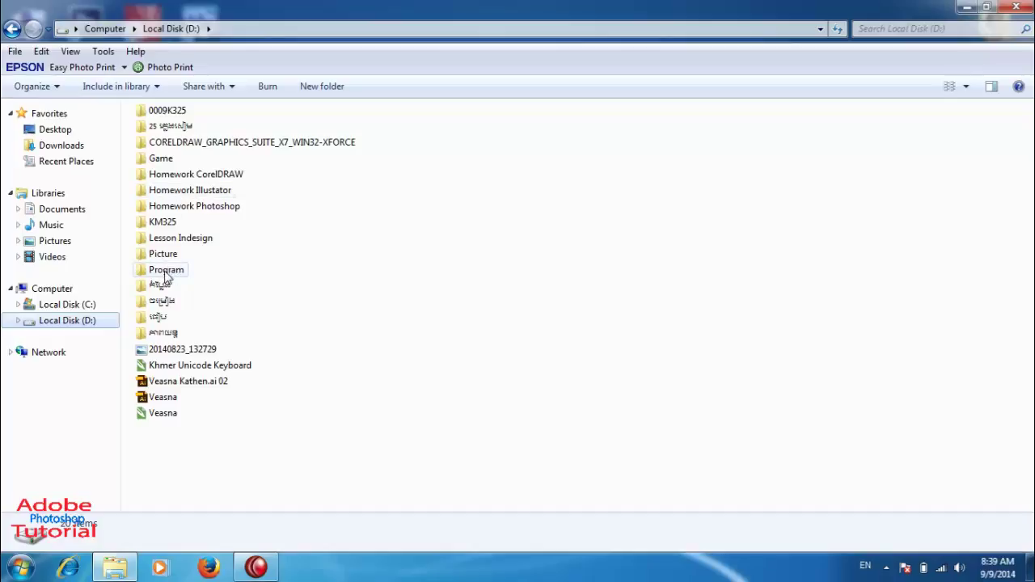
pyautogui.doubleClick(192, 205)
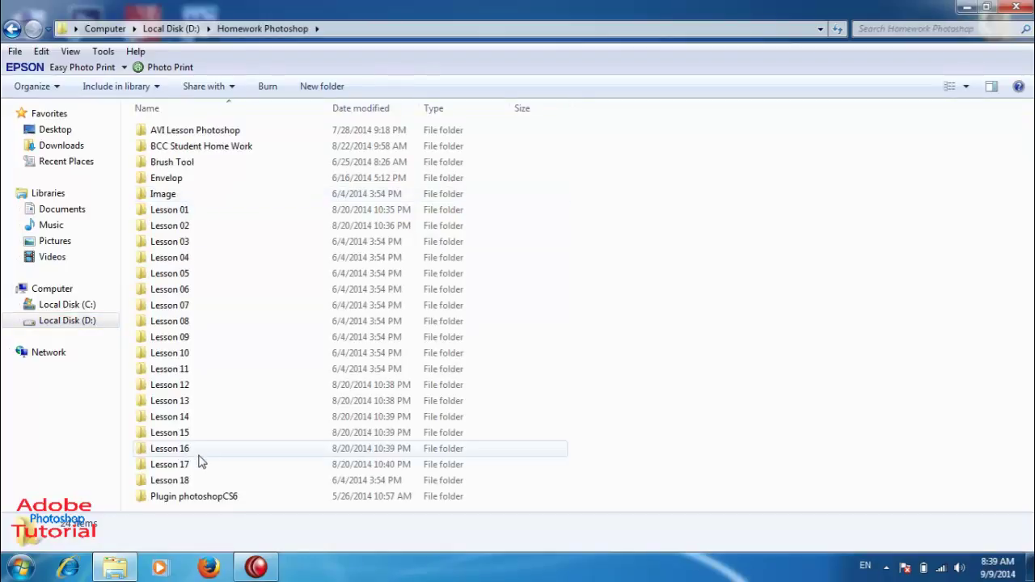
pyautogui.doubleClick(196, 496)
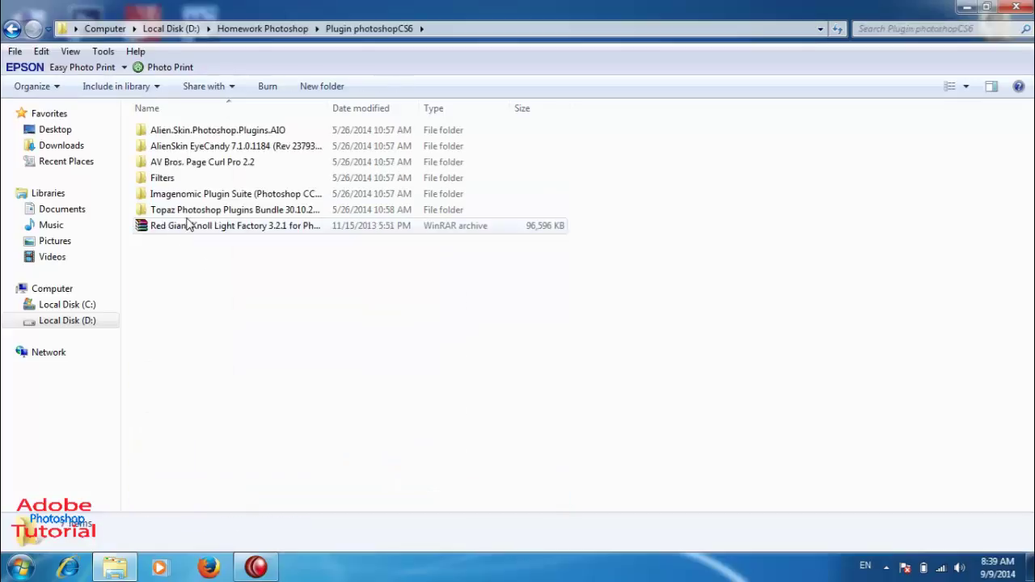
pyautogui.doubleClick(203, 146)
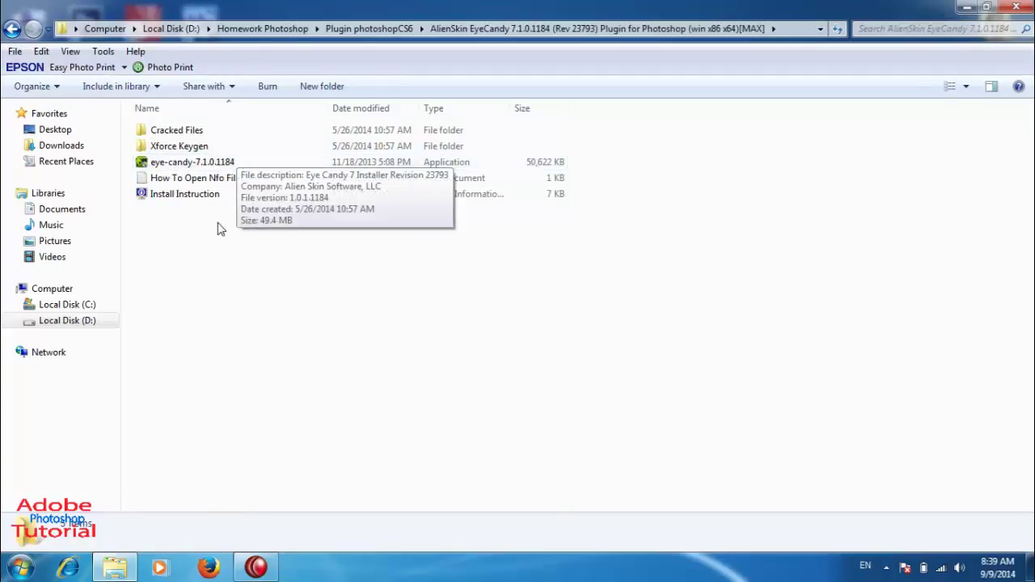
pyautogui.click(192, 166)
# Run eye-candy-7.1.0.1184 as administrator, accept the licence, install into Adobe Photoshop CS6, and finish.
pyautogui.rightClick(191, 169)
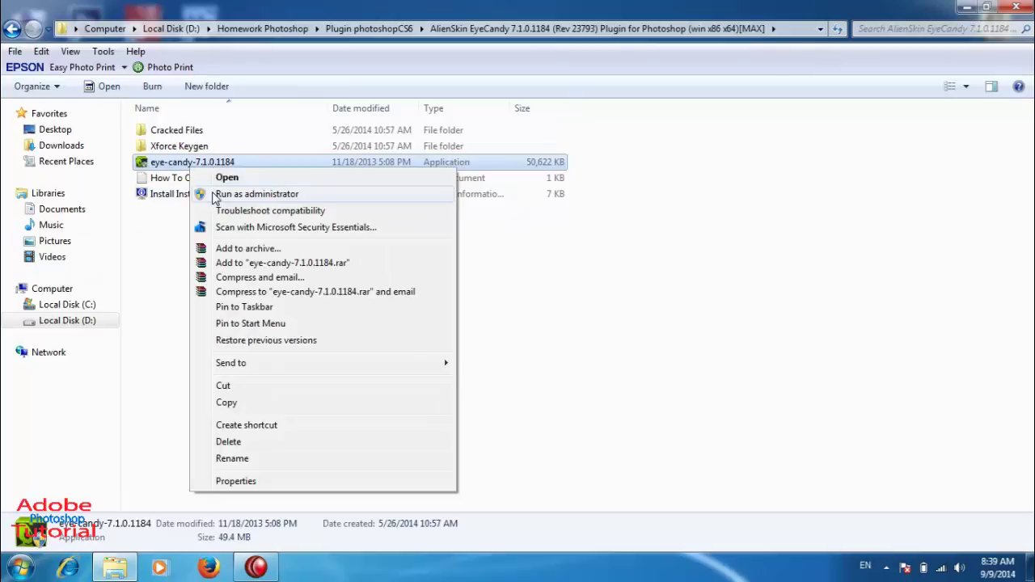
pyautogui.click(243, 195)
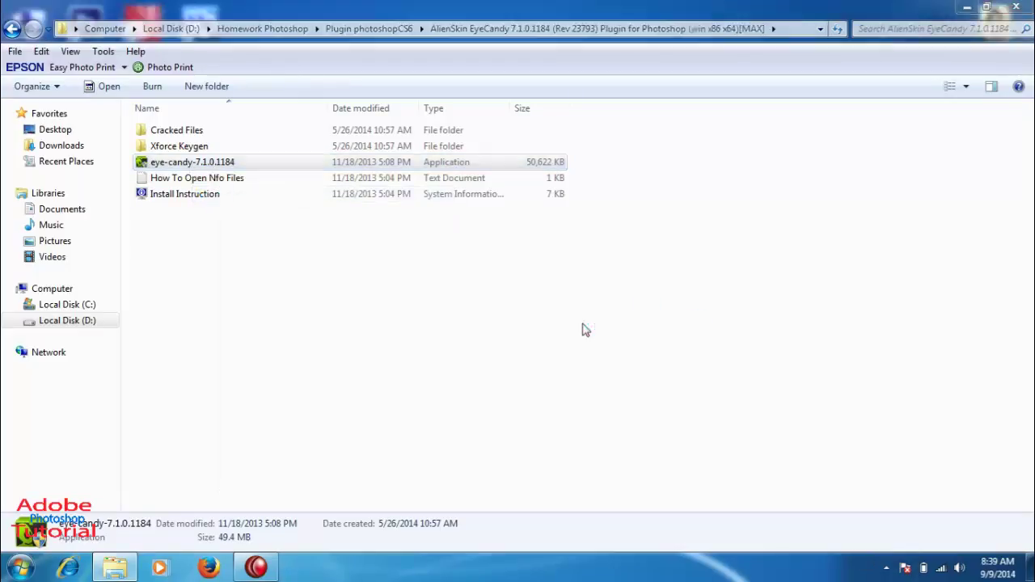
pyautogui.click(497, 394)
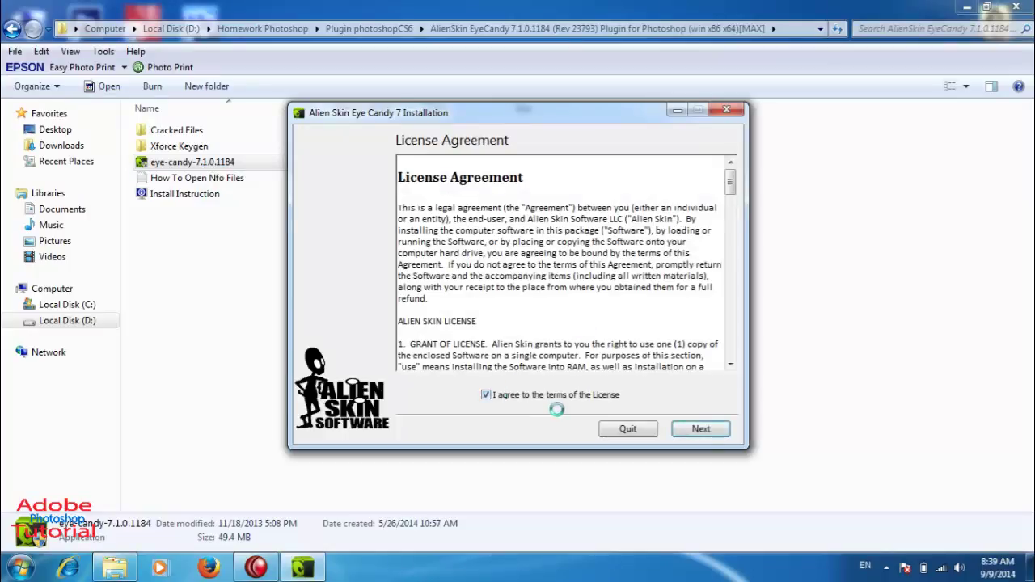
pyautogui.click(685, 429)
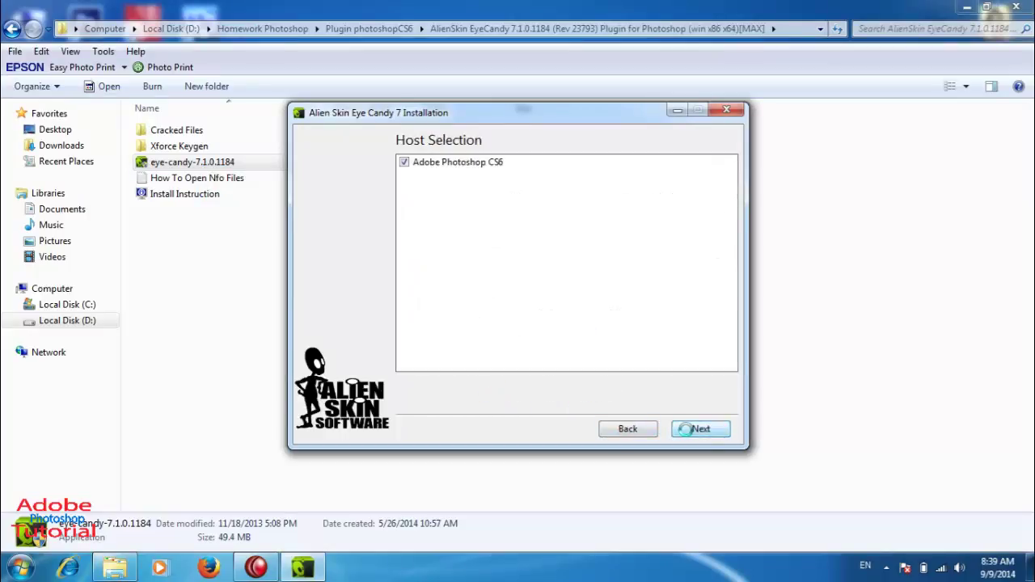
pyautogui.click(685, 430)
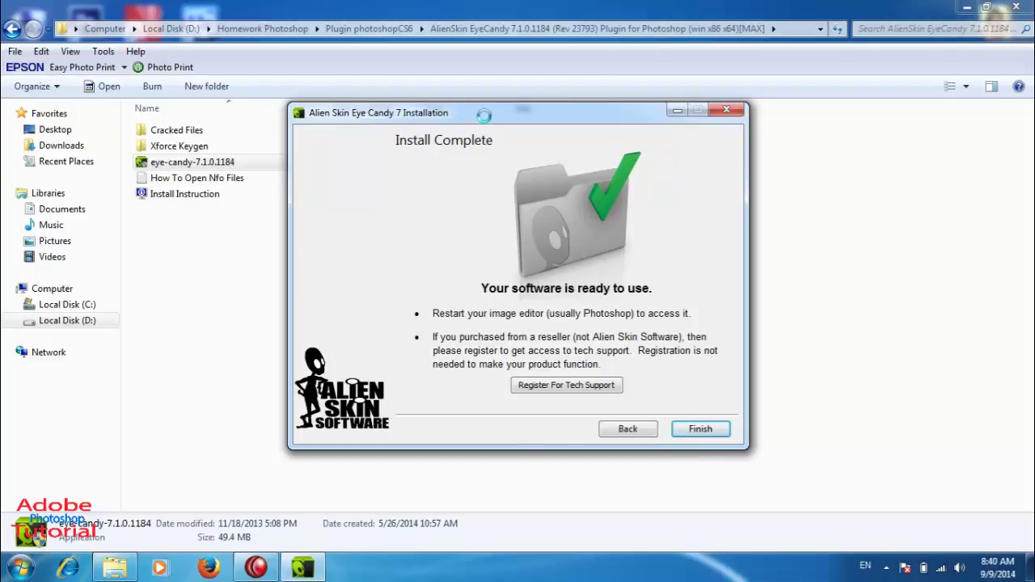
pyautogui.click(700, 428)
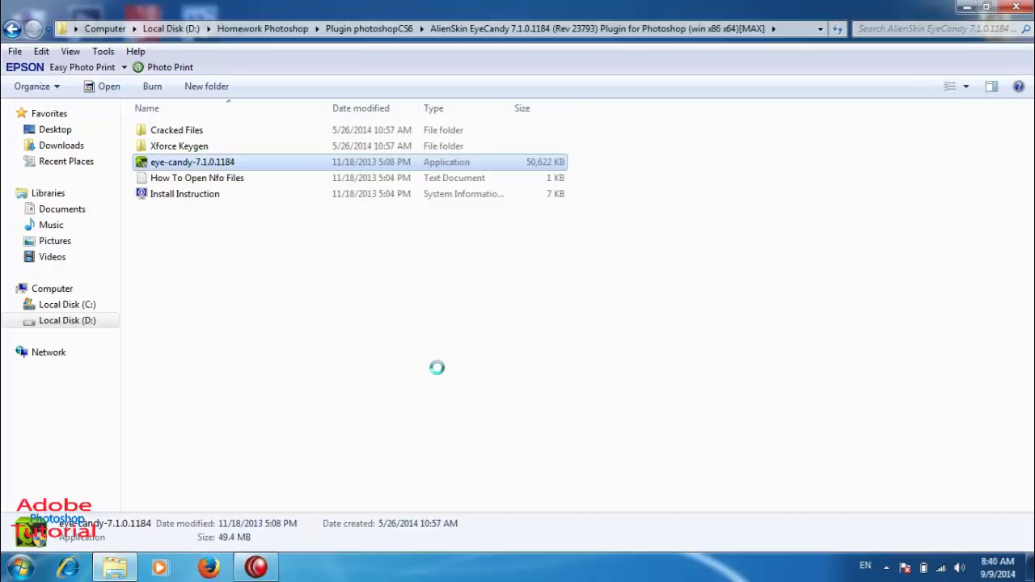
# Confirm in Computer Properties that the system is 32-bit Windows 7 Ultimate, then return to the Eye Candy folder.
pyautogui.click(961, 7)
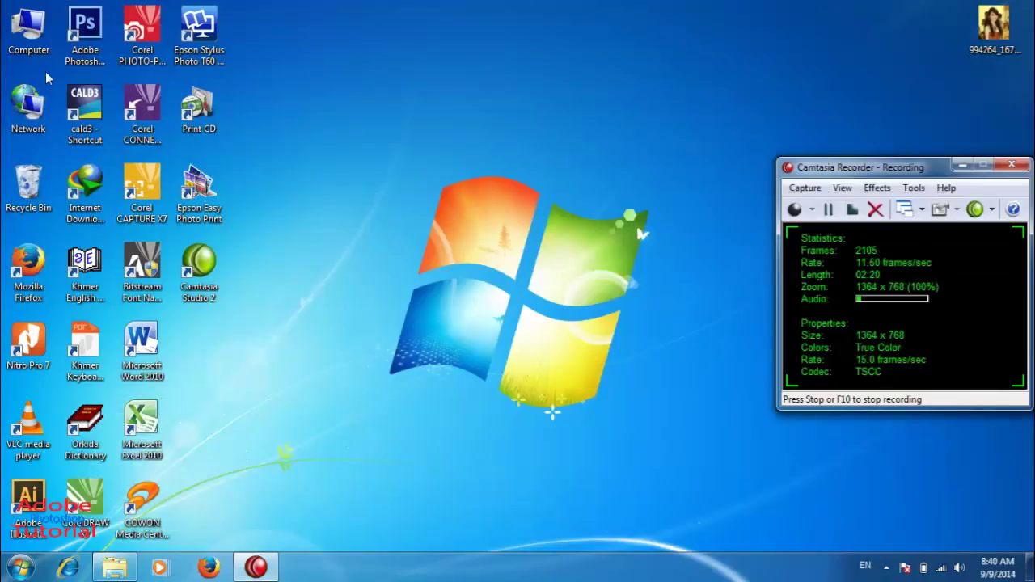
pyautogui.rightClick(35, 44)
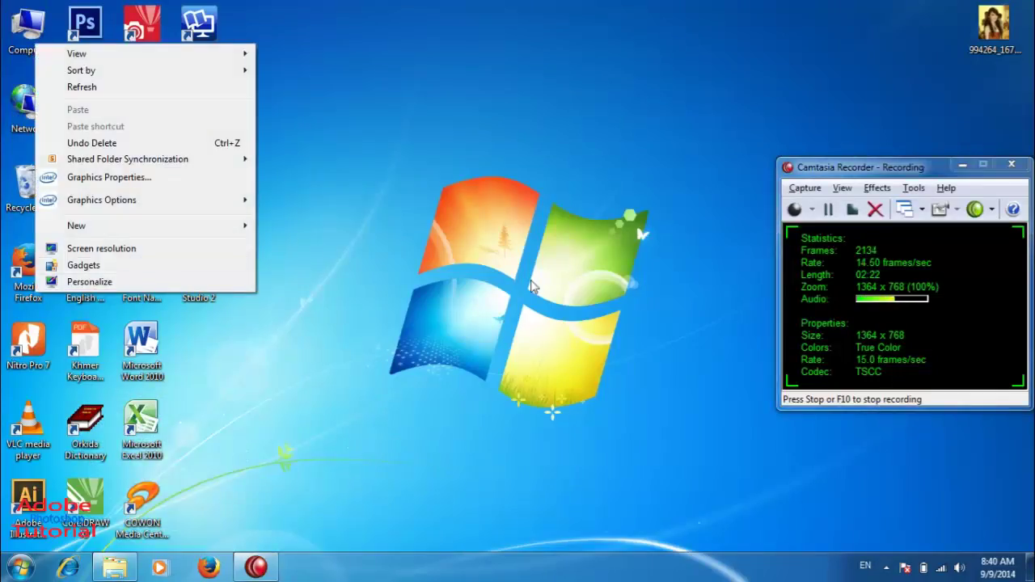
pyautogui.press('Escape')
pyautogui.rightClick(35, 63)
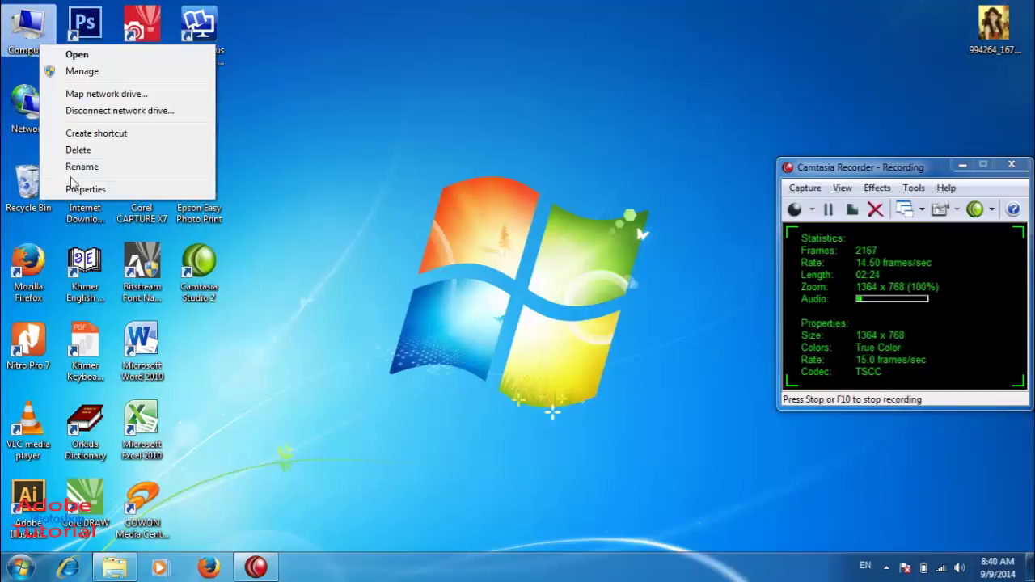
pyautogui.click(70, 186)
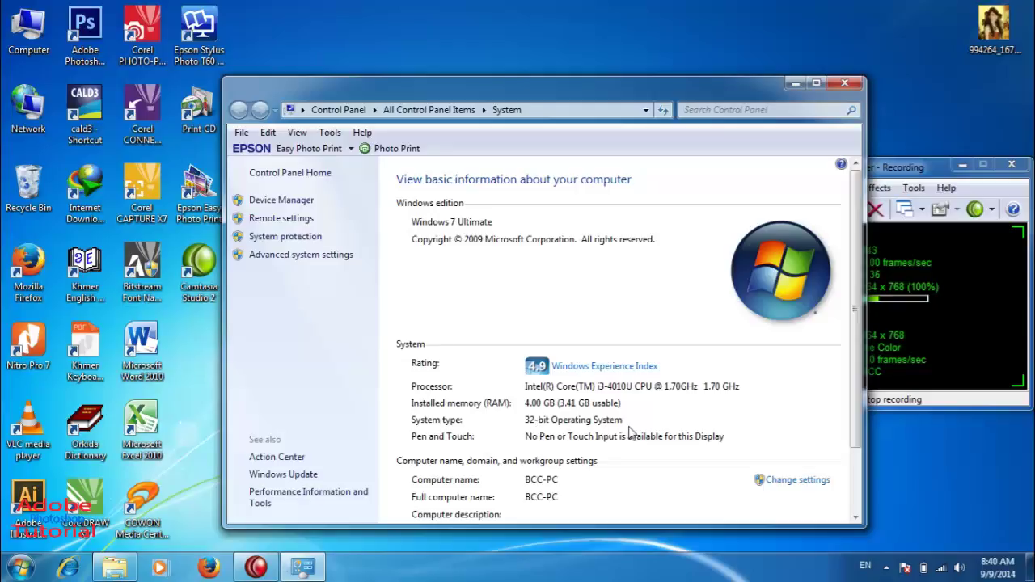
pyautogui.click(855, 88)
pyautogui.moveTo(114, 568)
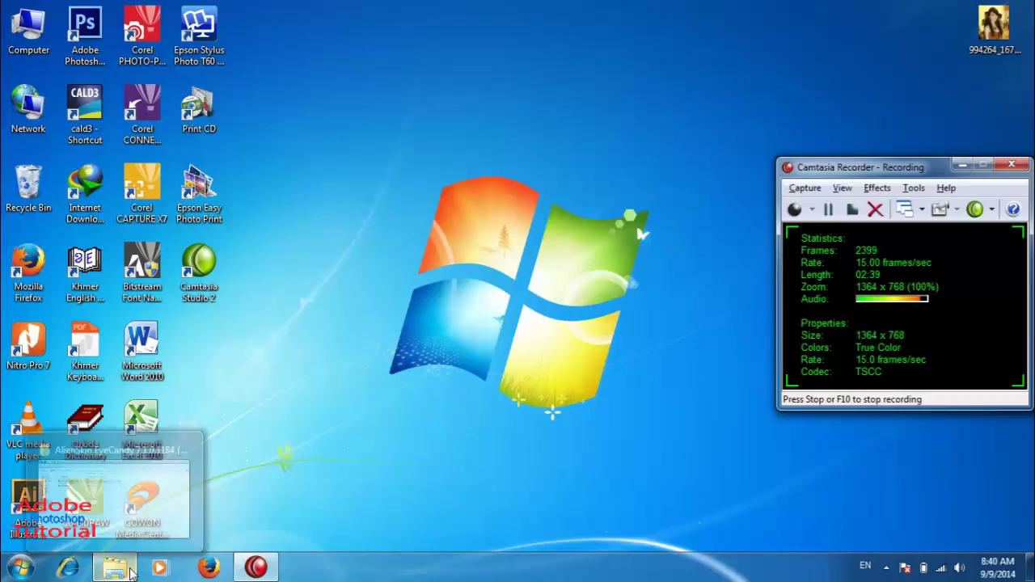
pyautogui.click(129, 571)
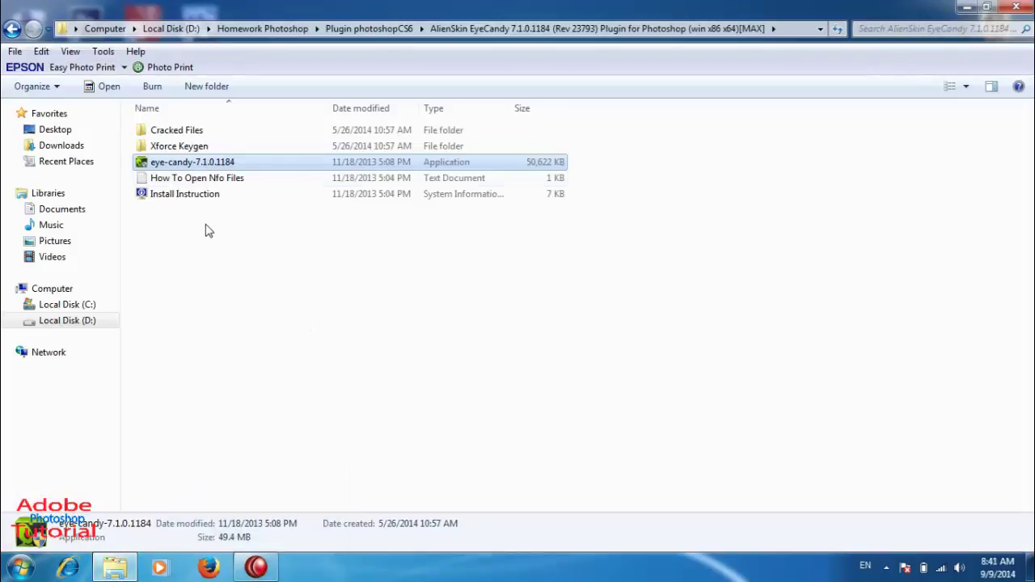
# Copy Alien Skin Eye Candy 7 and License Activation Tool from the Cracked Files x86 folder.
pyautogui.doubleClick(203, 136)
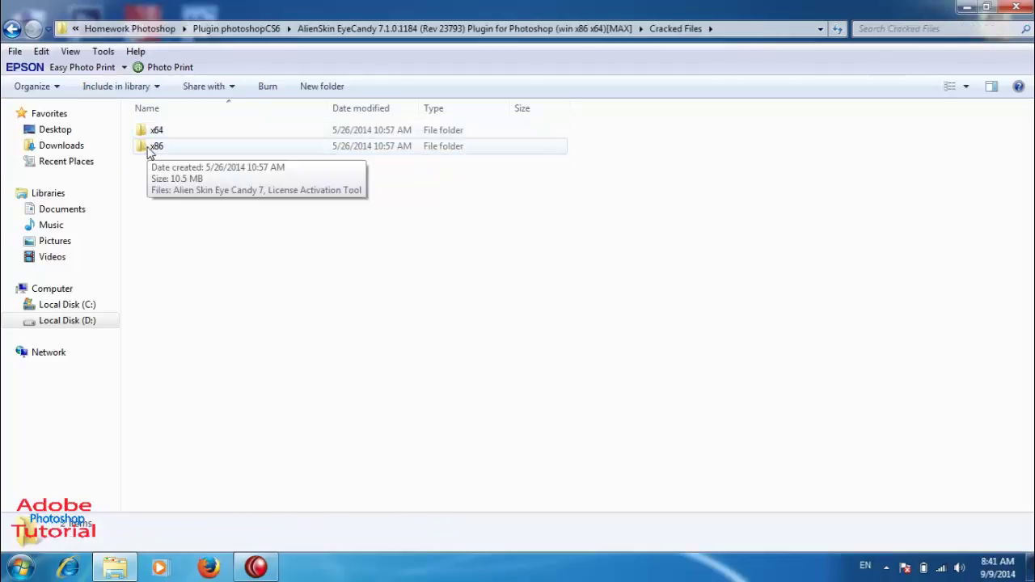
pyautogui.doubleClick(150, 153)
pyautogui.click(186, 147)
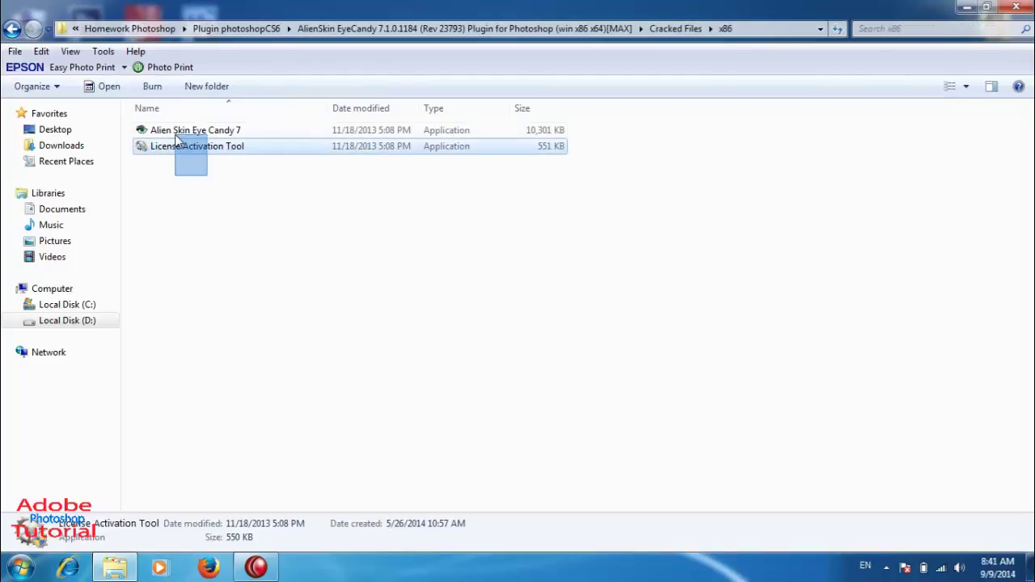
pyautogui.moveTo(223, 174); pyautogui.dragTo(190, 121)
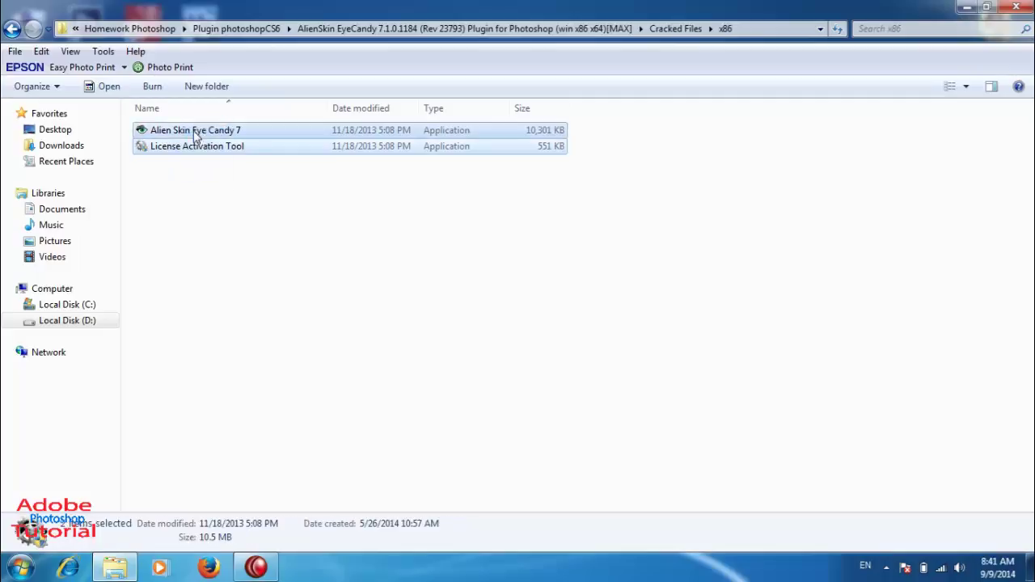
pyautogui.rightClick(195, 131)
pyautogui.click(228, 299)
# Navigate to C:\Program Files\Alien Skin\Eye Candy 7.
pyautogui.click(72, 305)
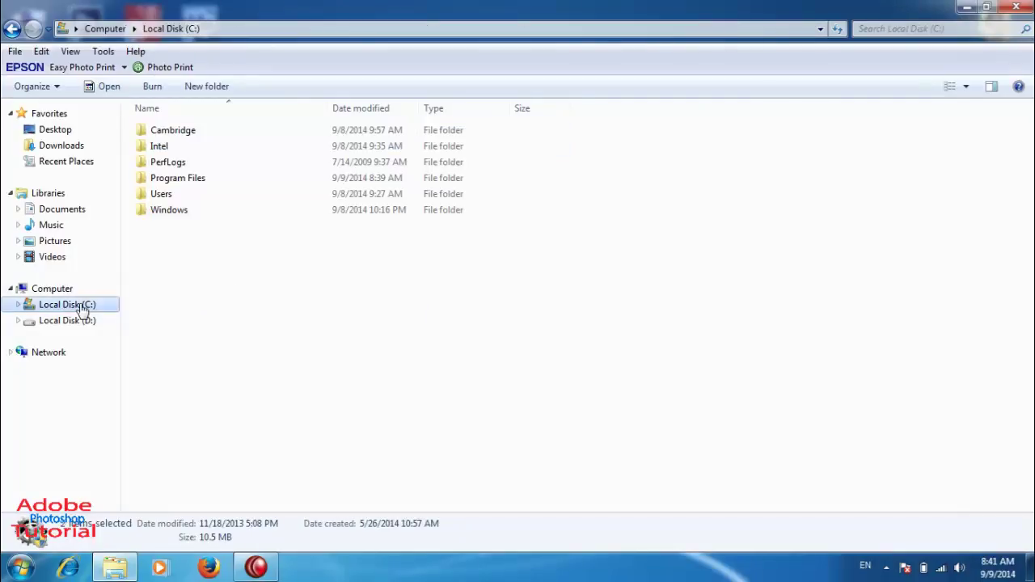
pyautogui.doubleClick(166, 179)
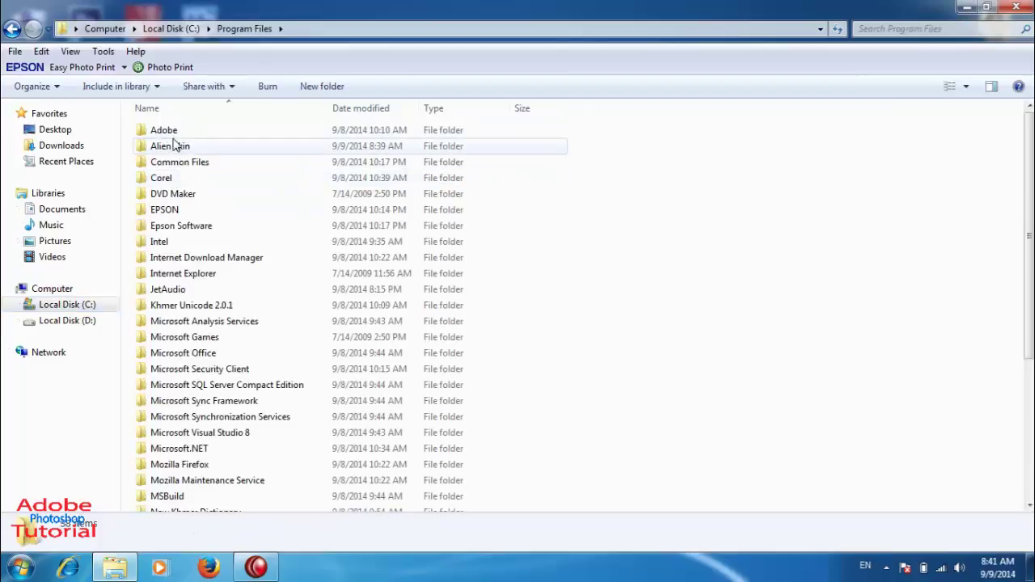
pyautogui.click(171, 149)
pyautogui.doubleClick(172, 149)
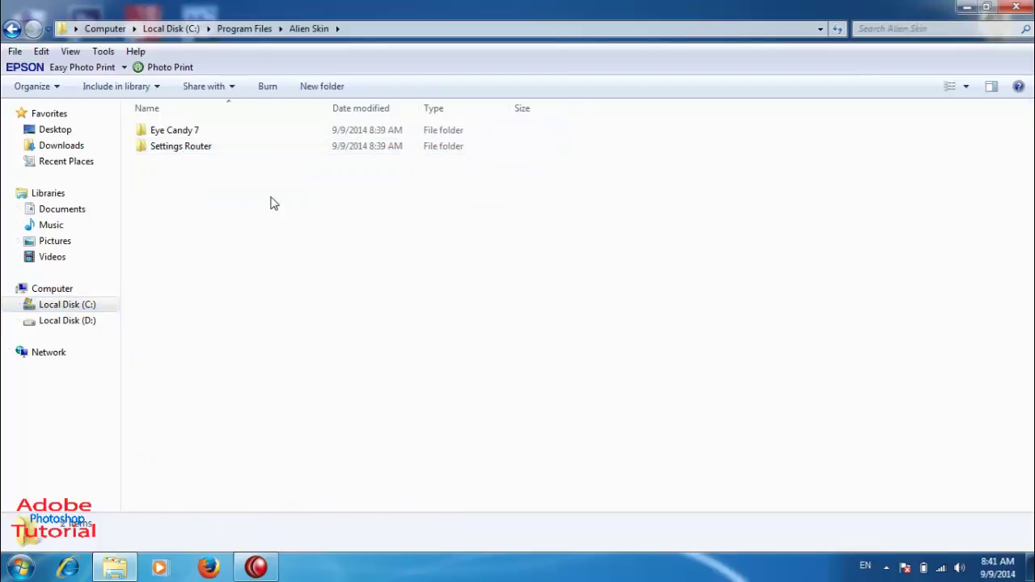
pyautogui.click(192, 138)
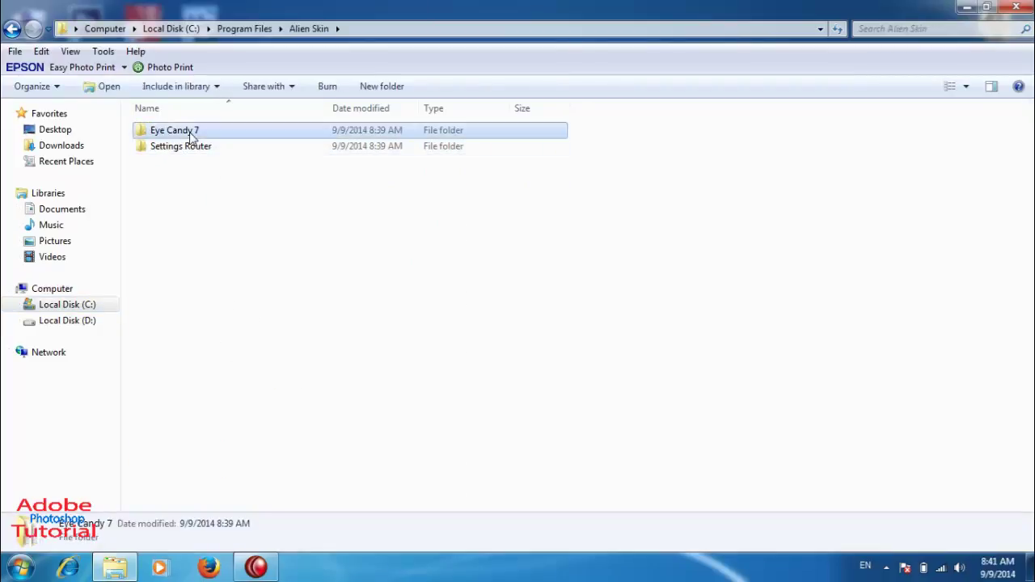
pyautogui.doubleClick(192, 137)
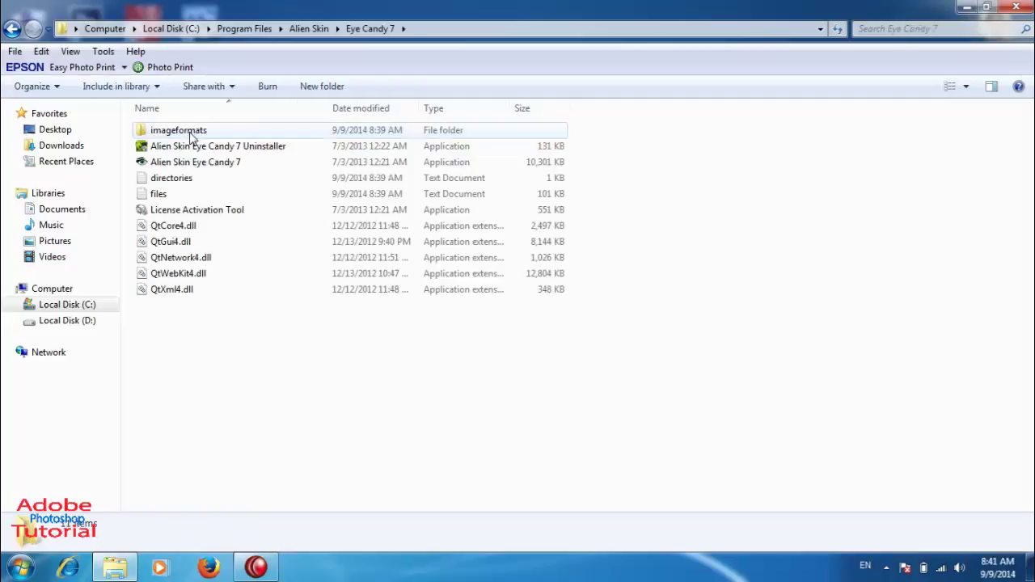
# Paste the two files there, replacing both existing copies with administrator permission.
pyautogui.rightClick(209, 415)
pyautogui.click(246, 289)
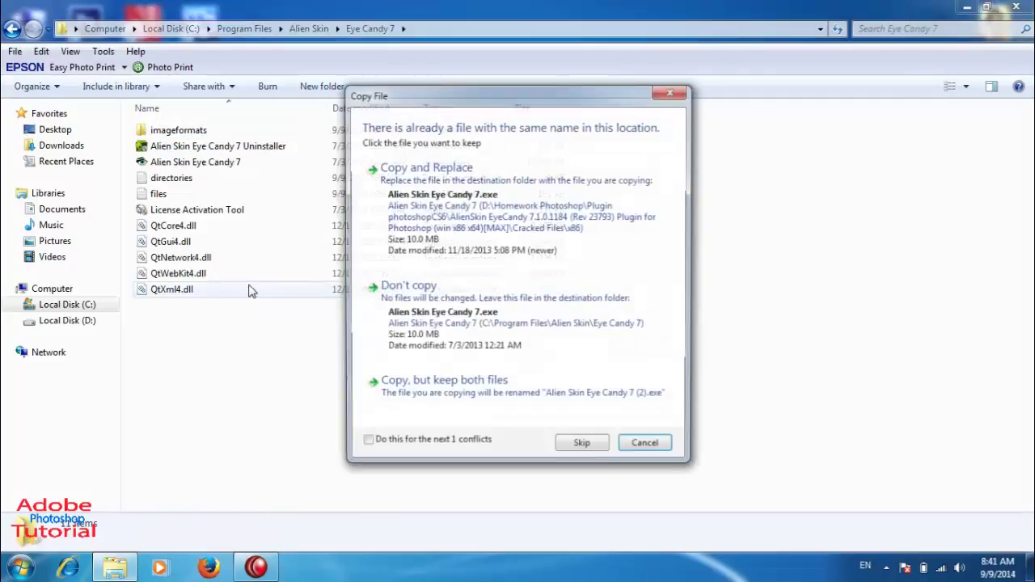
pyautogui.click(420, 202)
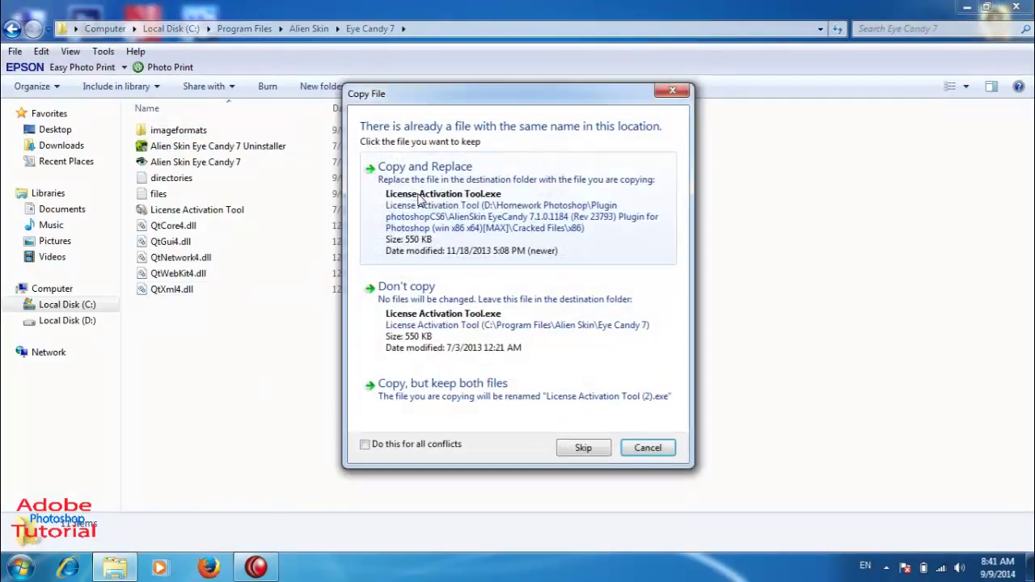
pyautogui.click(420, 200)
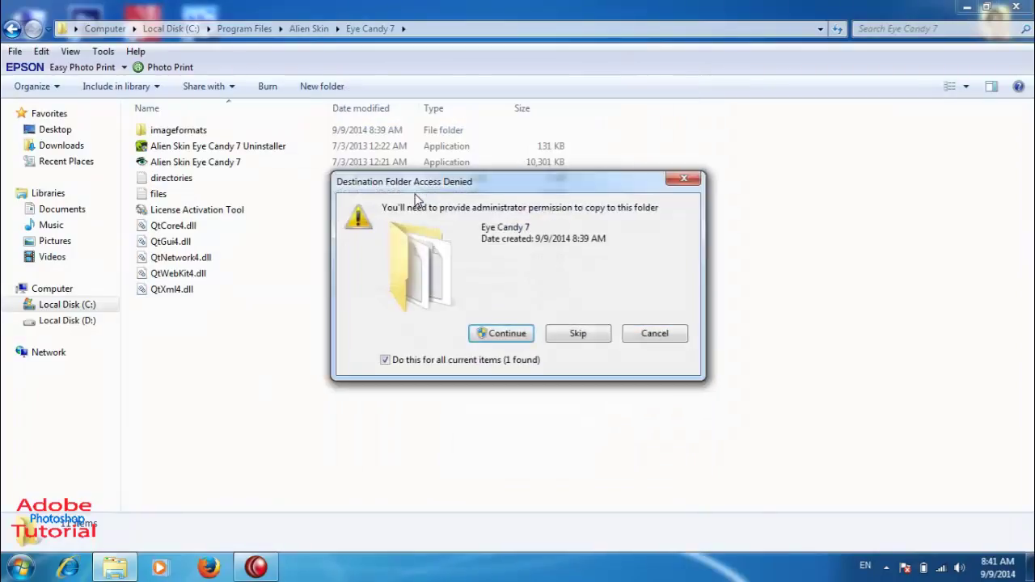
pyautogui.click(492, 335)
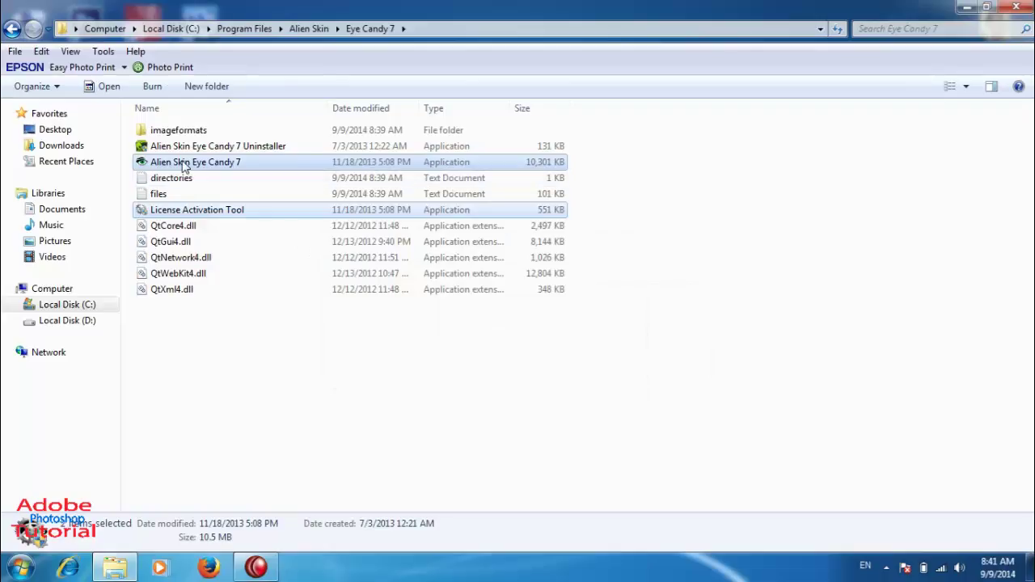
pyautogui.click(194, 210)
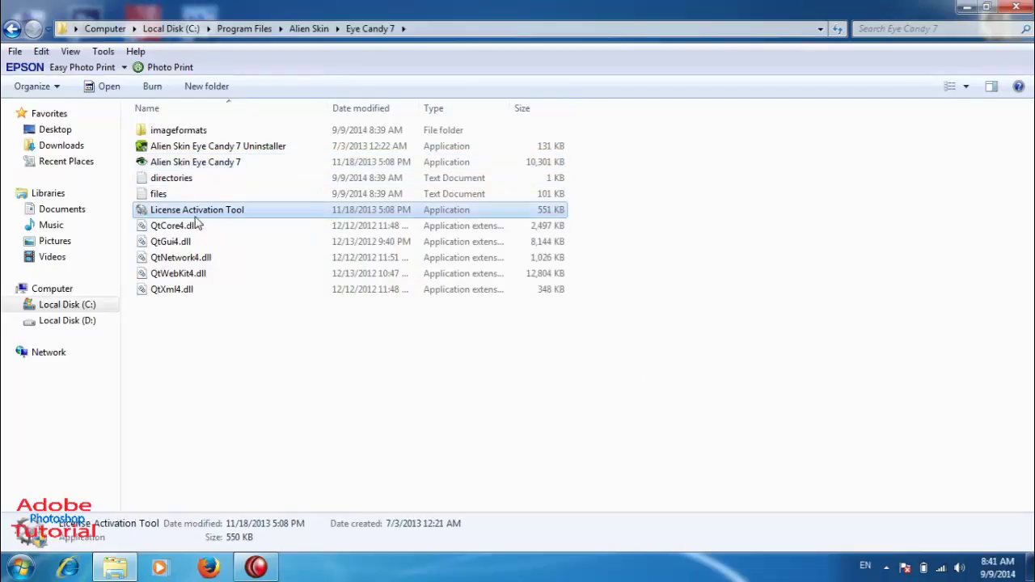
# Cancel the compatibility troubleshooter and run License Activation Tool as administrator.
pyautogui.rightClick(196, 212)
pyautogui.click(234, 253)
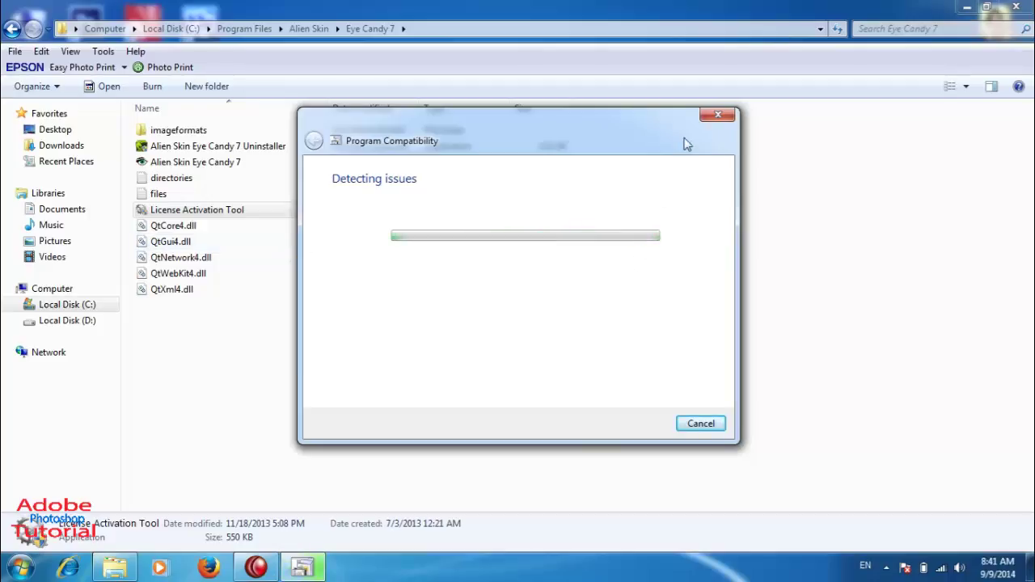
pyautogui.click(717, 115)
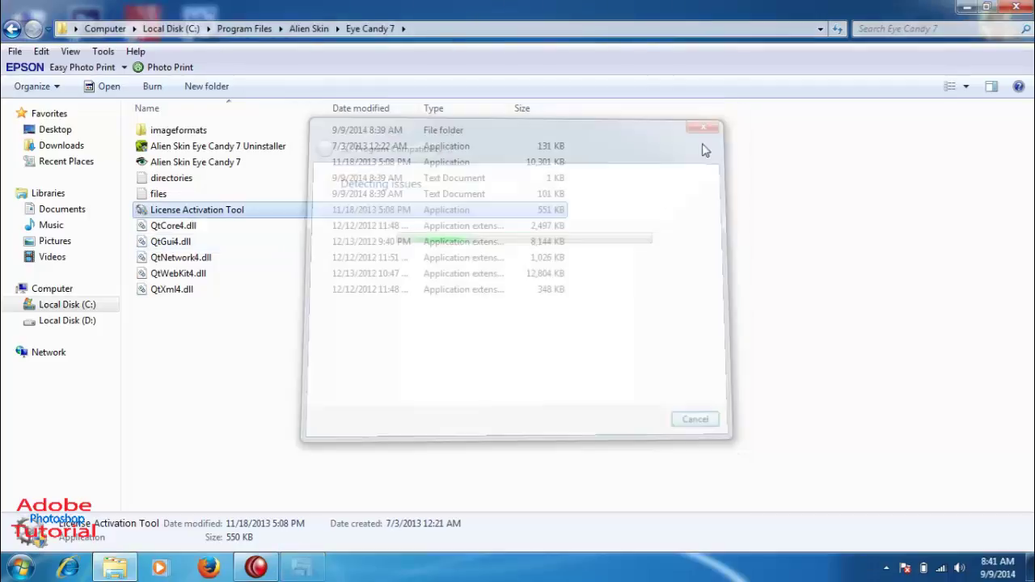
pyautogui.rightClick(179, 212)
pyautogui.click(206, 233)
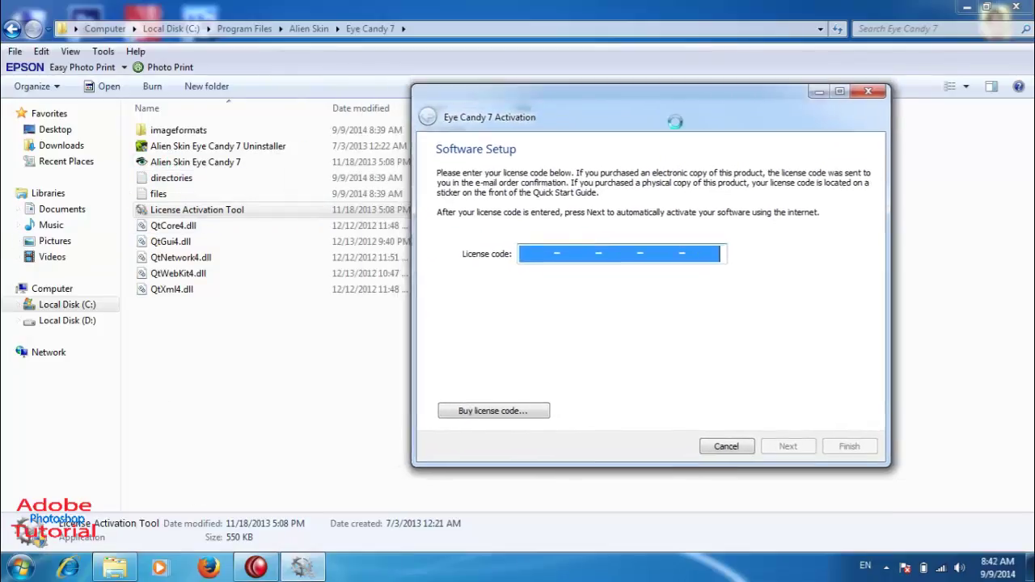
# Move the activation window aside and browse Explorer back to D:\Homework Photoshop\Plugin photoshopCS6\AlienSkin EyeCandy.
pyautogui.moveTo(531, 84); pyautogui.dragTo(680, 133)
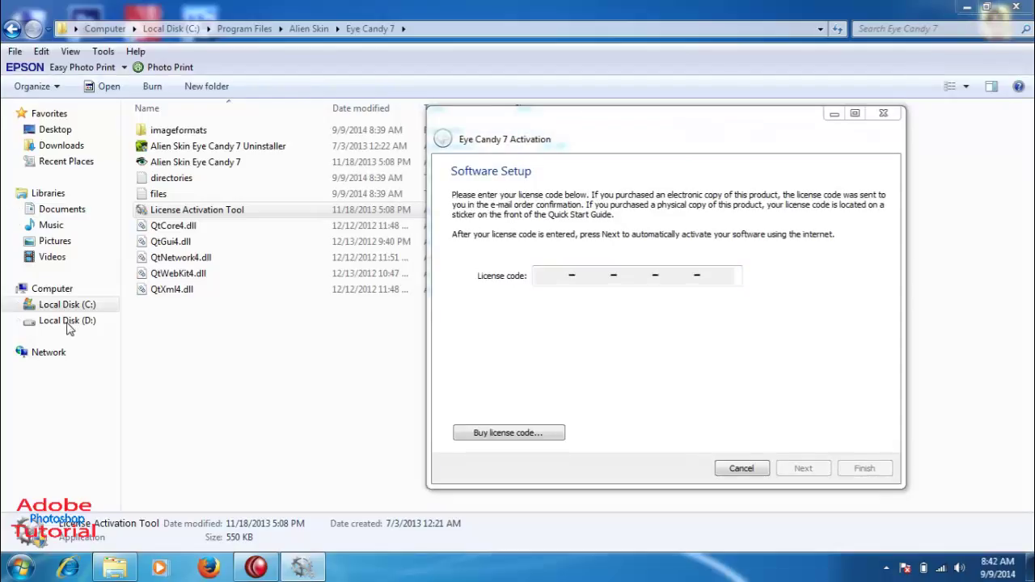
pyautogui.click(114, 568)
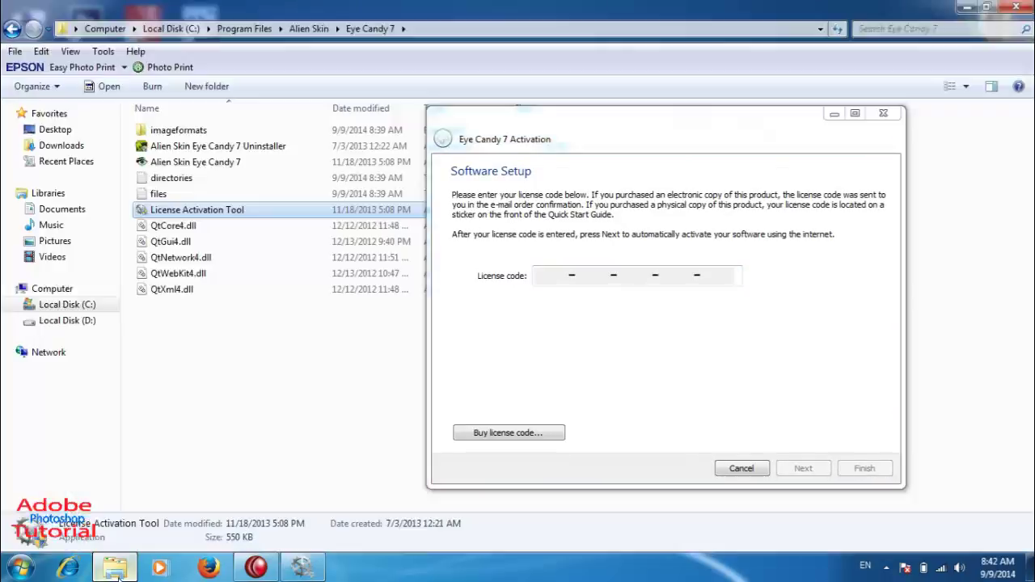
pyautogui.click(49, 323)
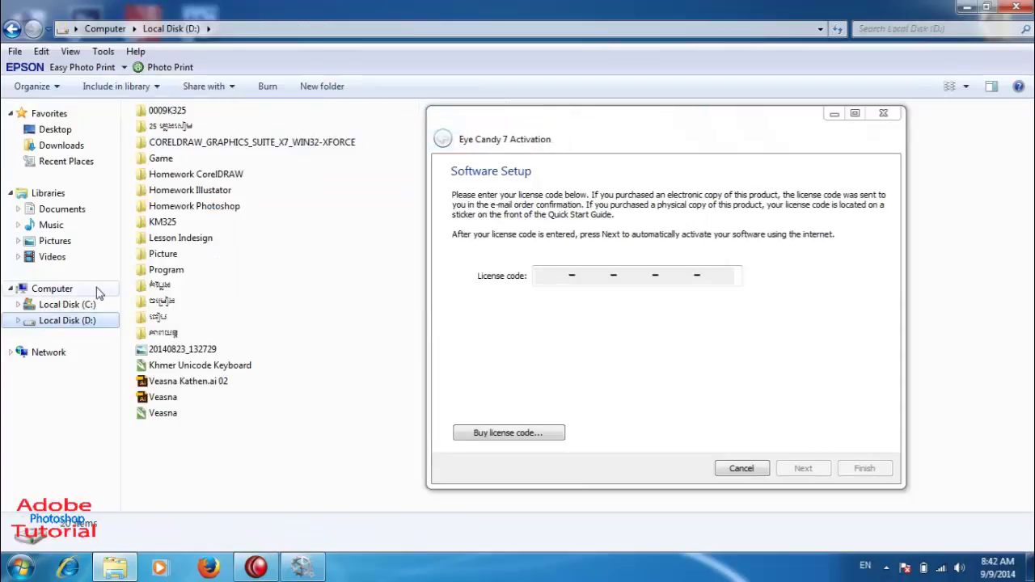
pyautogui.doubleClick(178, 206)
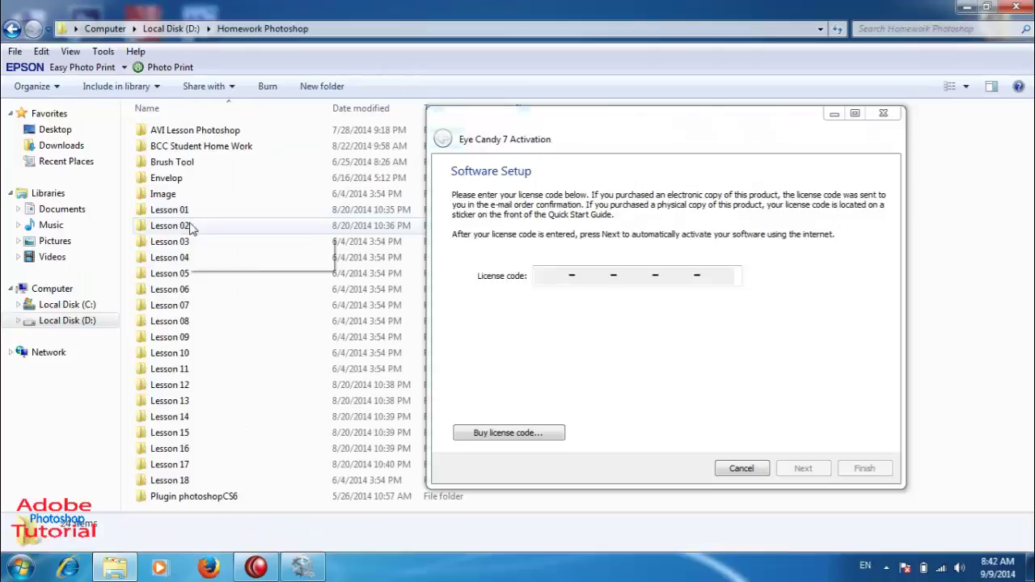
pyautogui.doubleClick(171, 496)
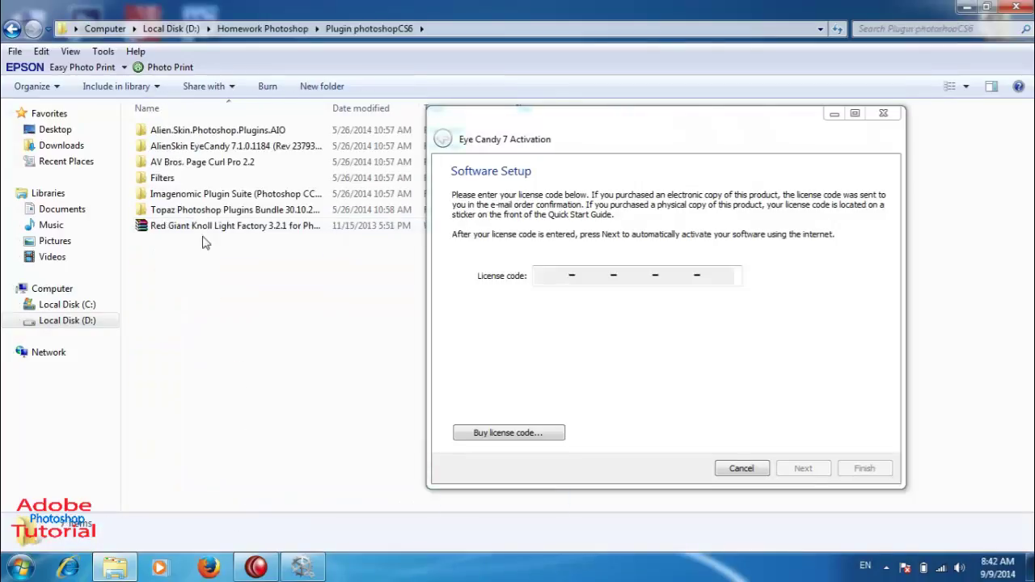
pyautogui.doubleClick(188, 150)
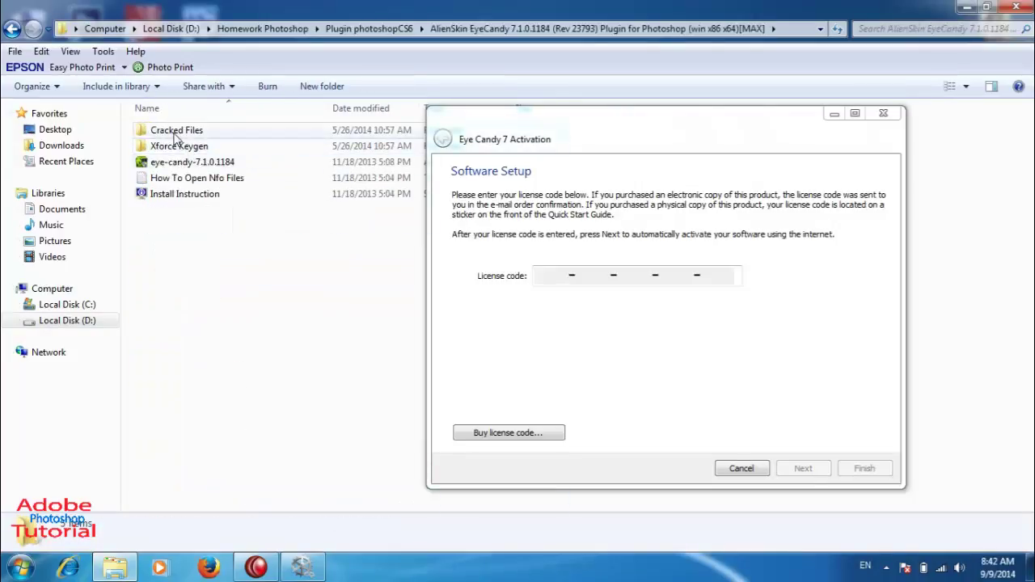
# Launch the X-Force keygen and copy a generated Eye Candy 6 license code.
pyautogui.click(167, 149)
pyautogui.doubleClick(168, 149)
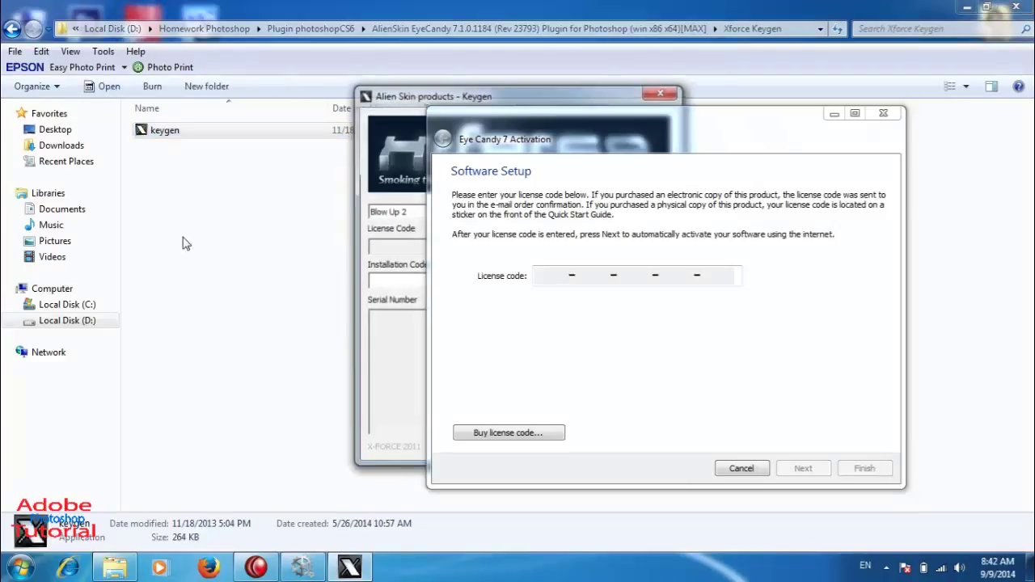
pyautogui.moveTo(429, 95); pyautogui.dragTo(160, 133)
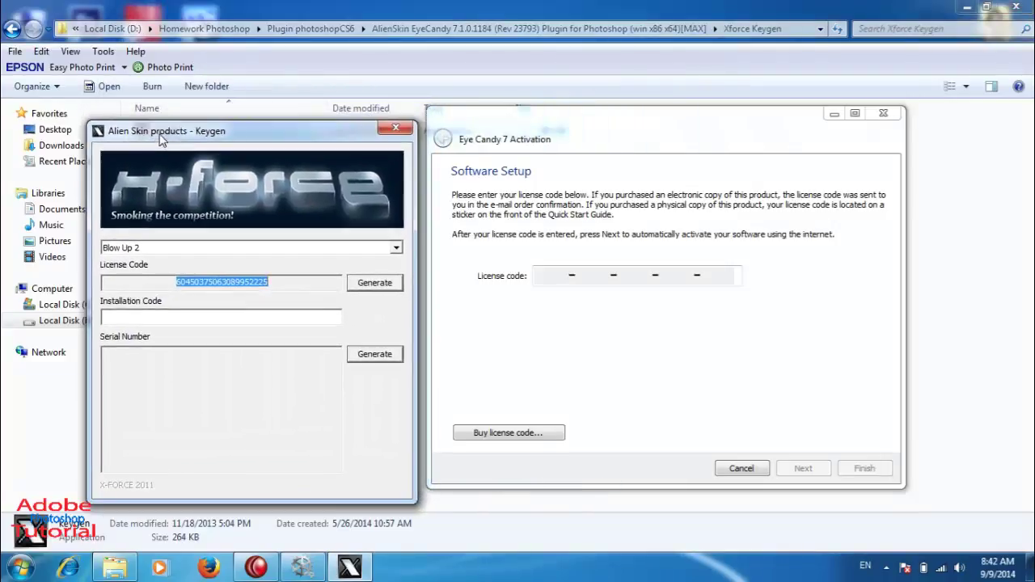
pyautogui.click(396, 248)
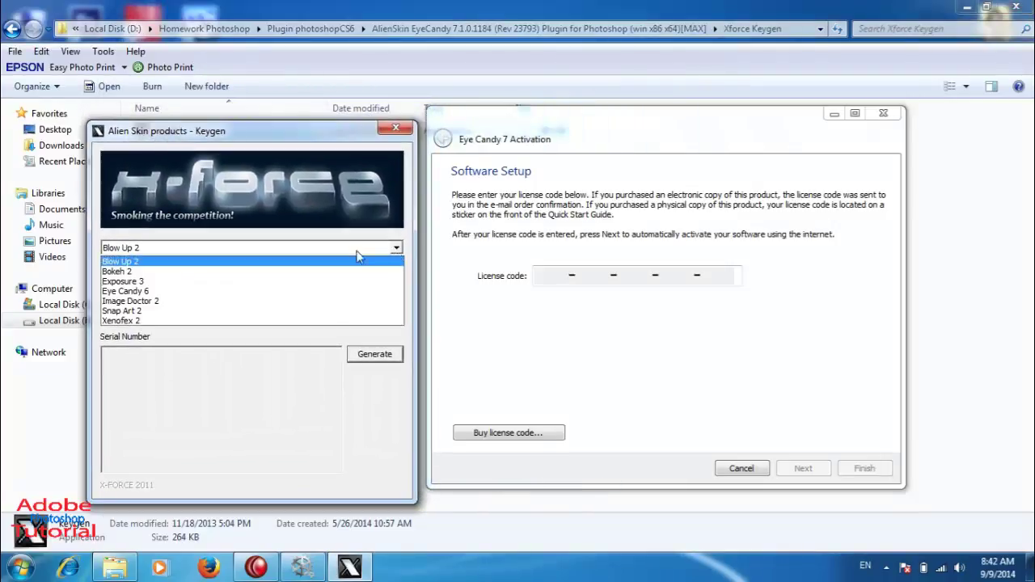
pyautogui.click(130, 292)
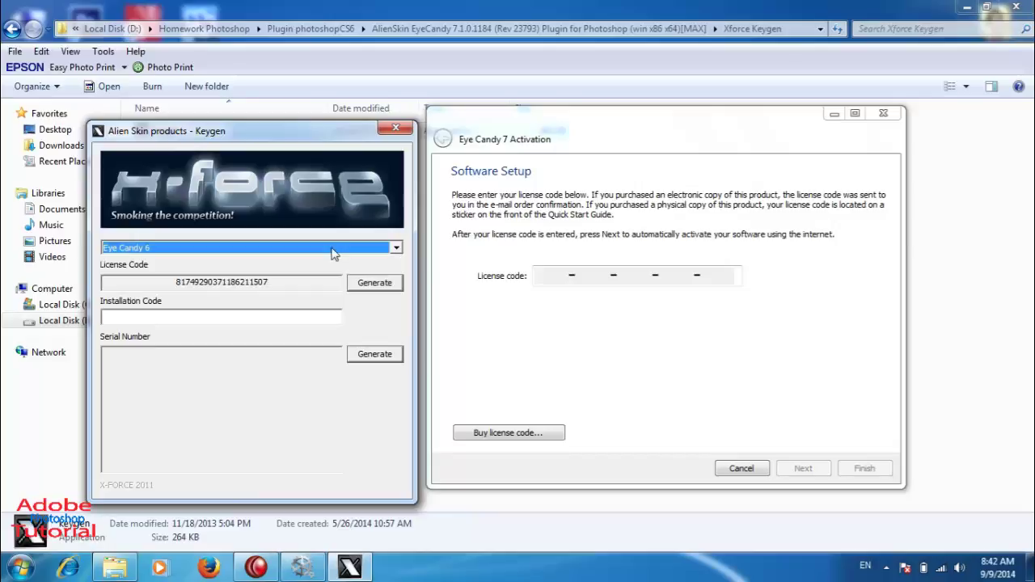
pyautogui.moveTo(283, 283); pyautogui.dragTo(185, 279)
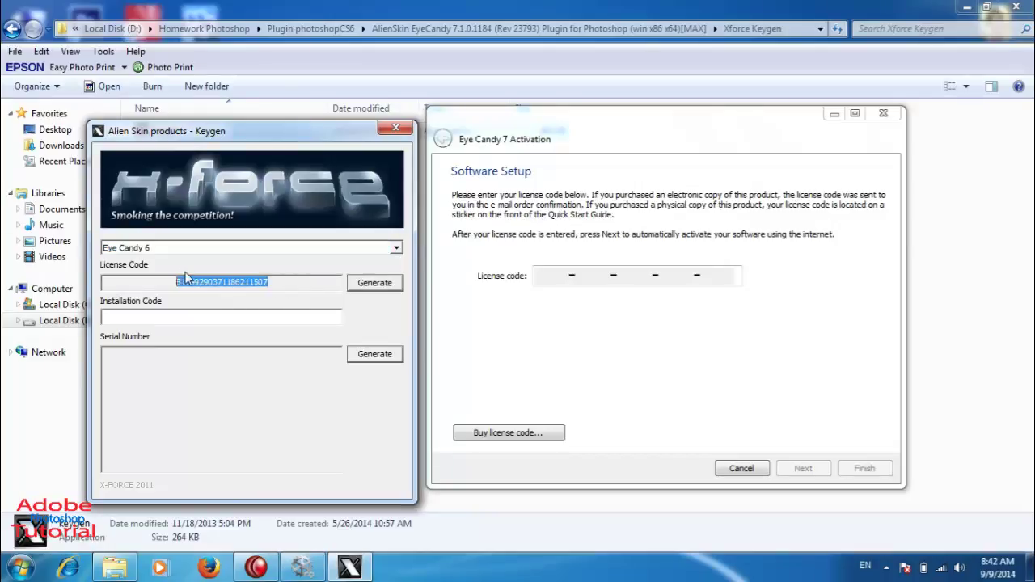
pyautogui.rightClick(198, 289)
pyautogui.click(233, 336)
# Paste the code into the activation License code field and submit it.
pyautogui.click(534, 275)
pyautogui.rightClick(535, 274)
pyautogui.click(562, 353)
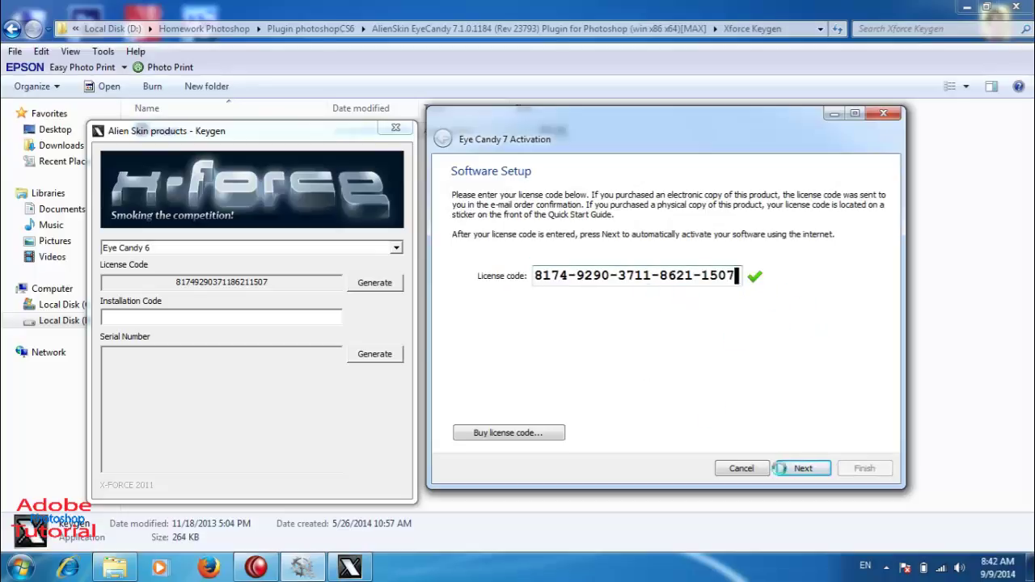
pyautogui.click(803, 468)
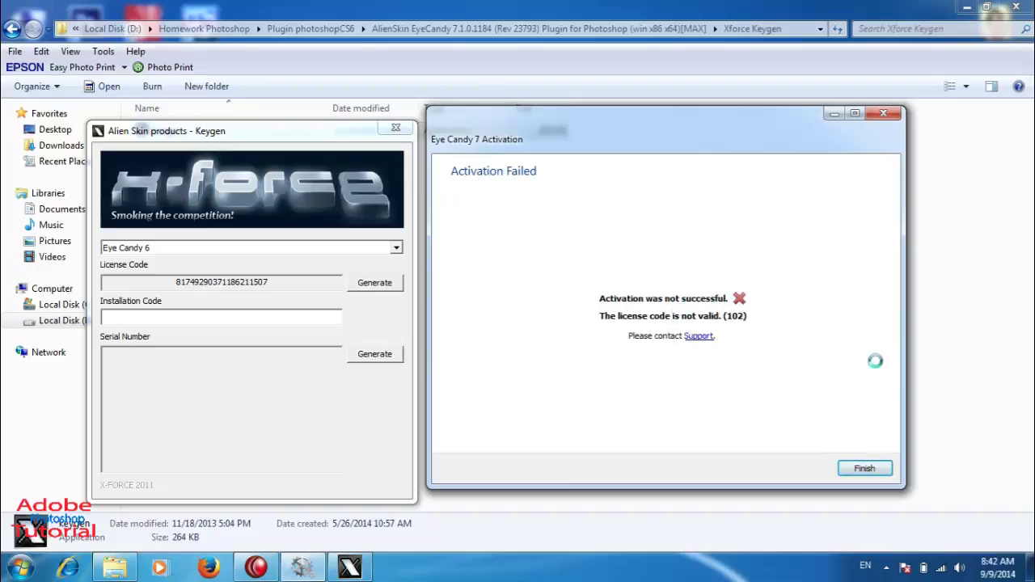
# Close the failed activation and keygen windows, then relaunch the keygen from Xforce Keygen.
pyautogui.click(862, 469)
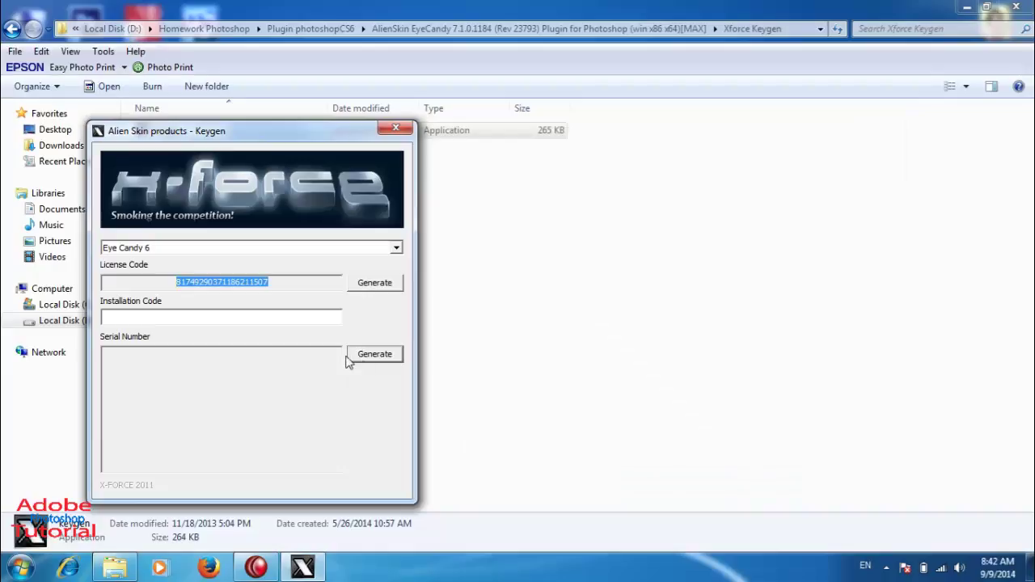
pyautogui.click(396, 128)
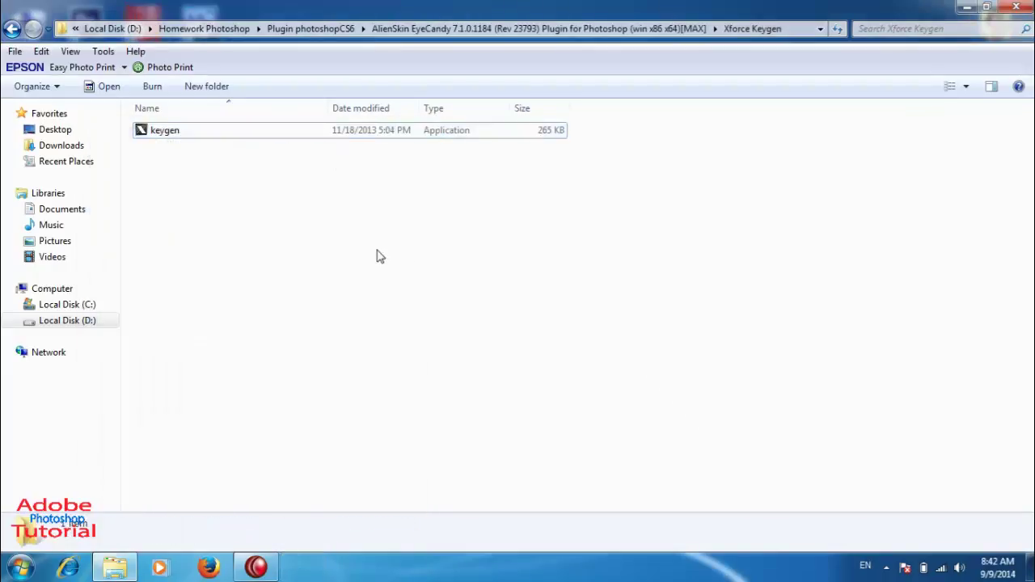
pyautogui.click(10, 30)
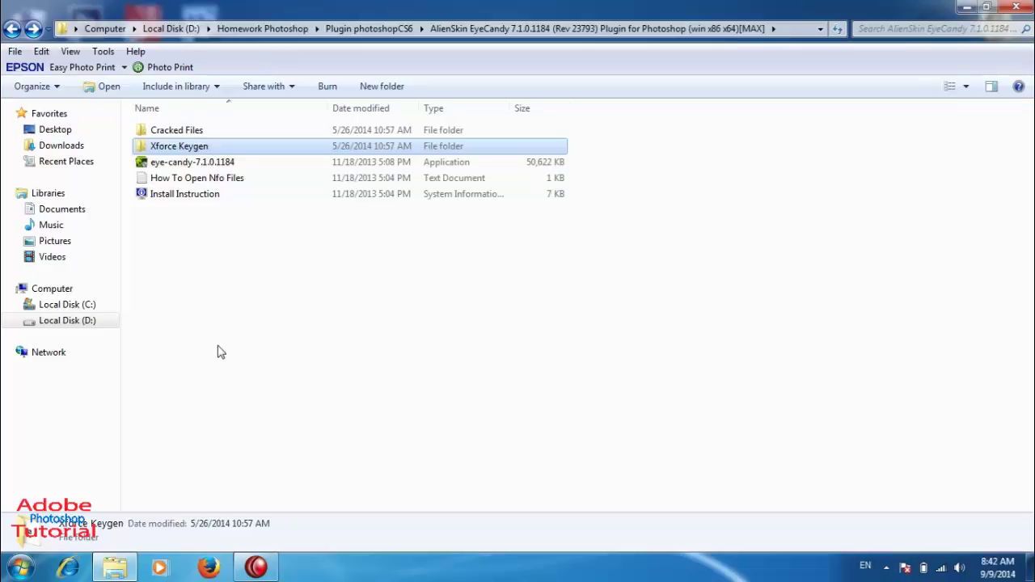
pyautogui.doubleClick(193, 153)
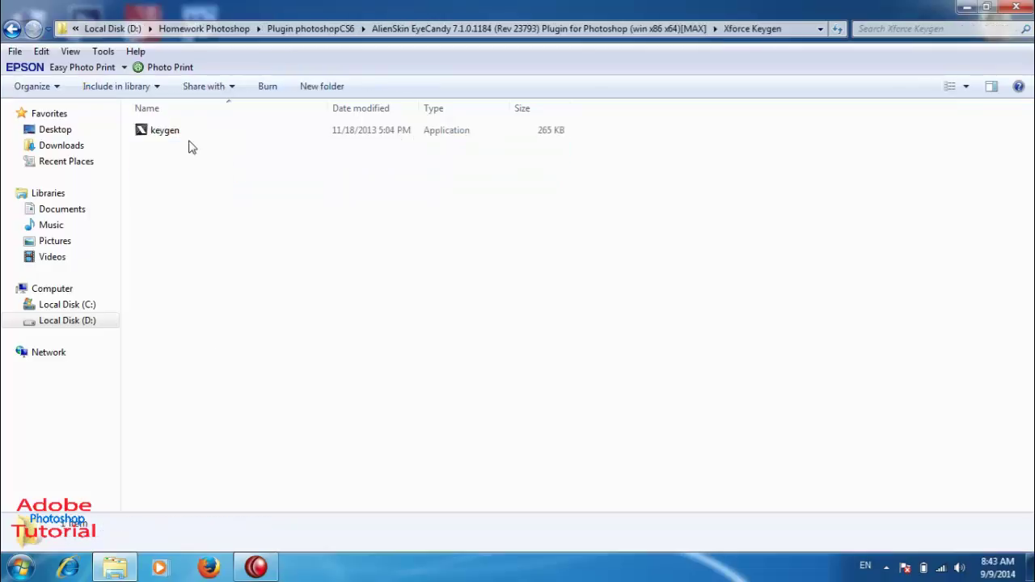
pyautogui.doubleClick(186, 134)
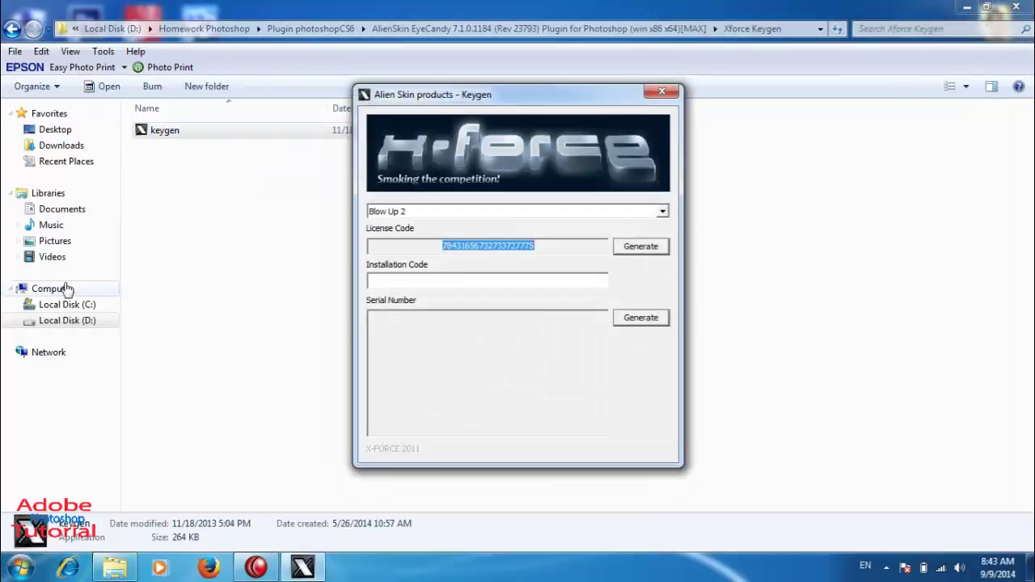
# Navigate to C:\Program Files\Alien Skin\Eye Candy 7.
pyautogui.click(67, 304)
pyautogui.click(217, 192)
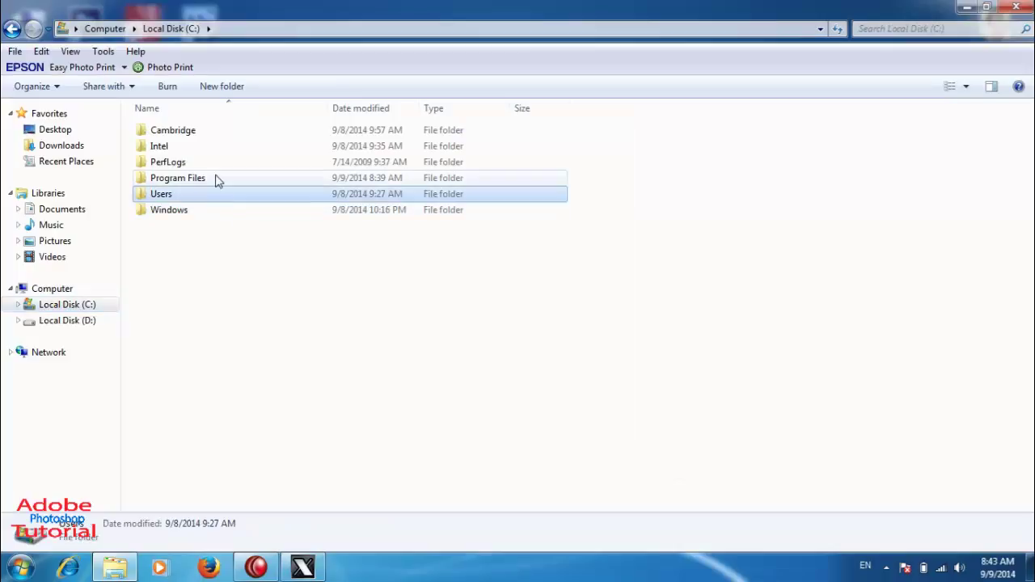
pyautogui.doubleClick(216, 178)
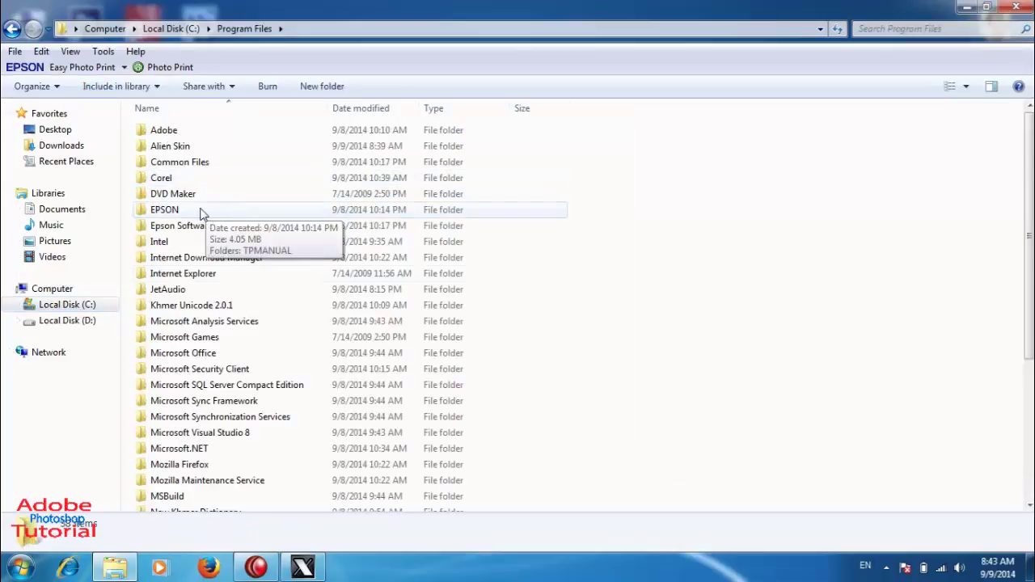
pyautogui.doubleClick(179, 146)
pyautogui.click(190, 135)
pyautogui.doubleClick(189, 136)
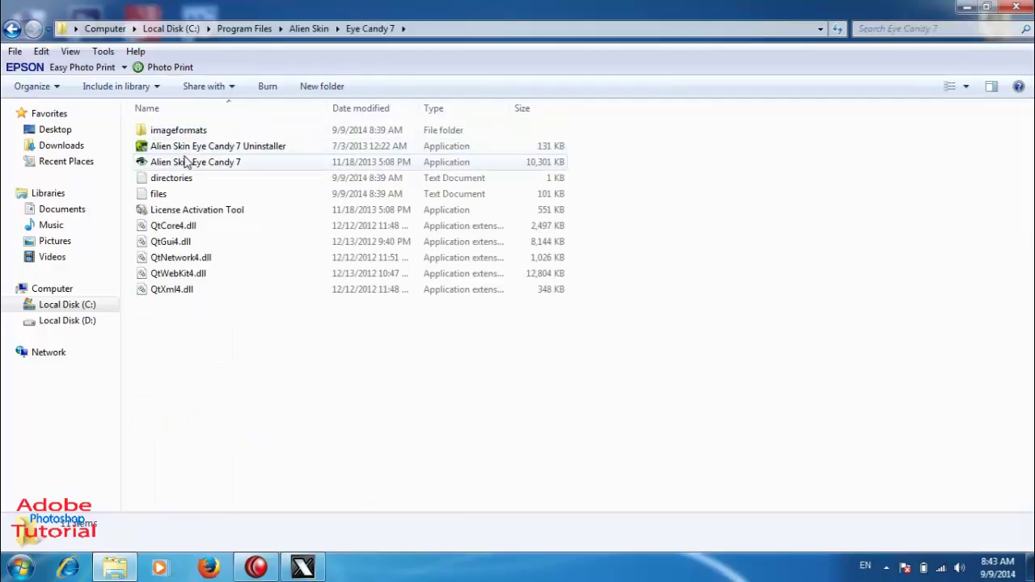
# Start the uninstaller as administrator but decline, then run Eye Candy 7 as administrator.
pyautogui.click(184, 148)
pyautogui.rightClick(184, 150)
pyautogui.click(221, 180)
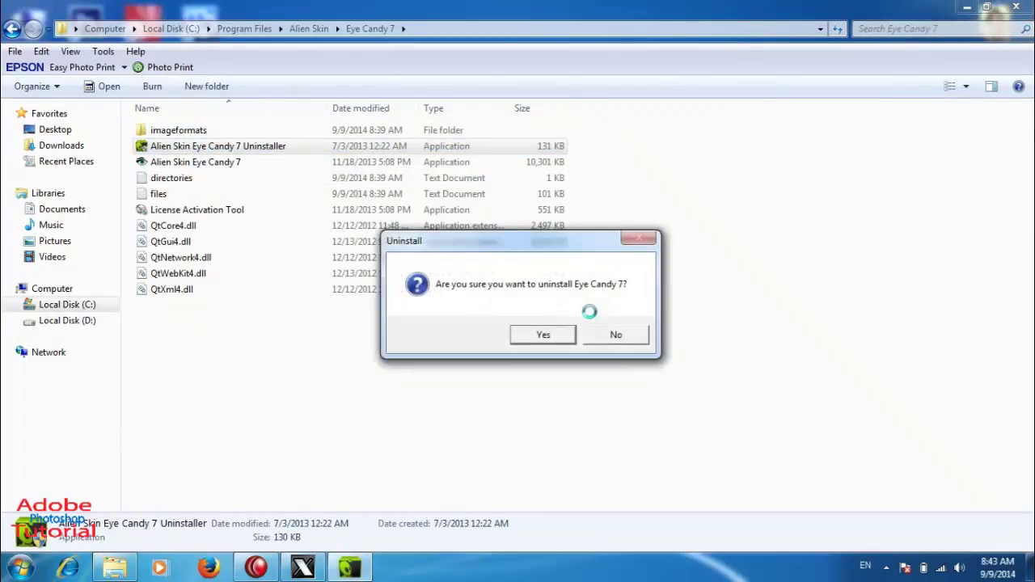
pyautogui.click(616, 334)
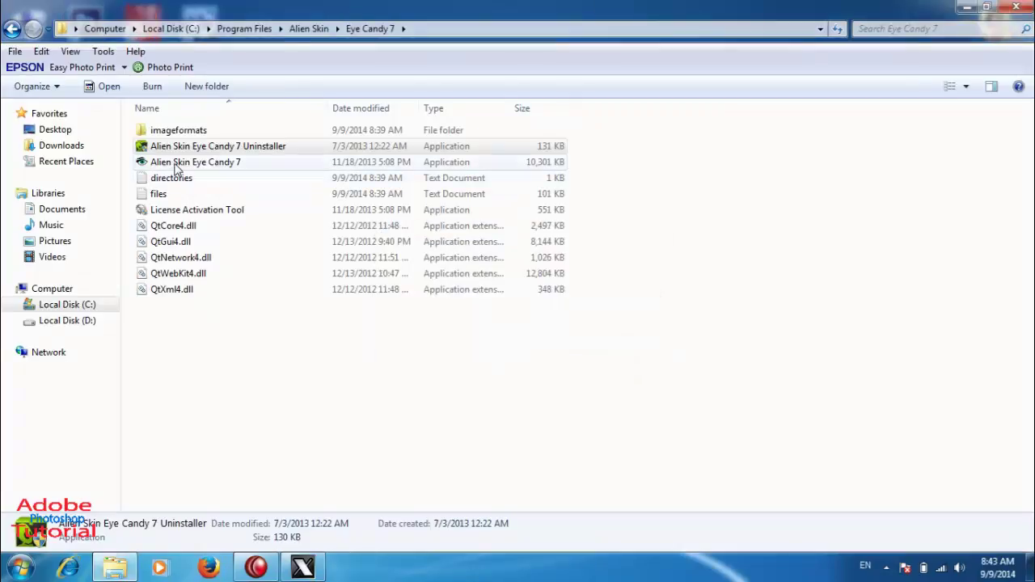
pyautogui.click(178, 165)
pyautogui.rightClick(177, 167)
pyautogui.click(207, 191)
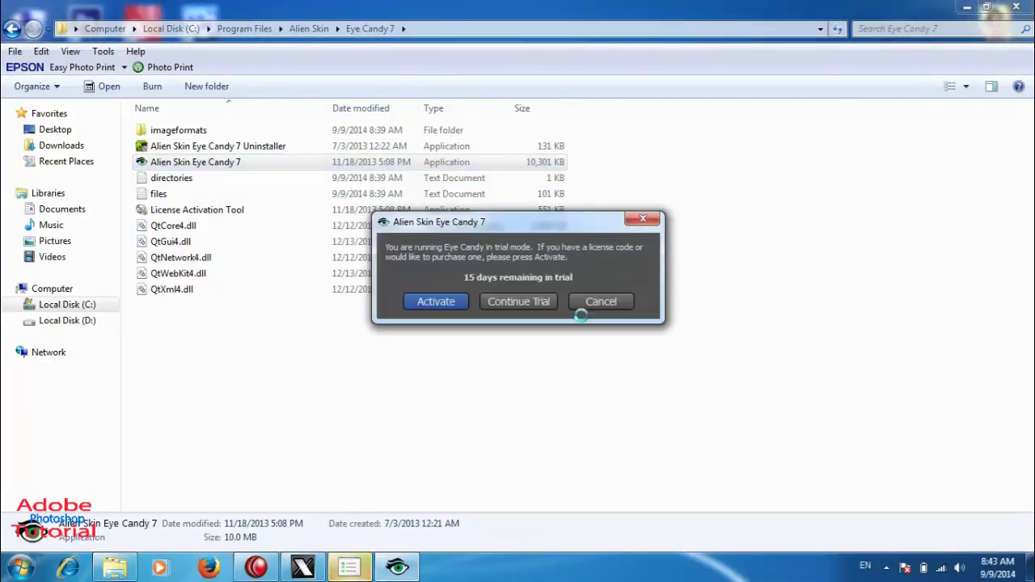
# Activate with the pre-filled licence code and dismiss the Activation Failed message.
pyautogui.click(435, 301)
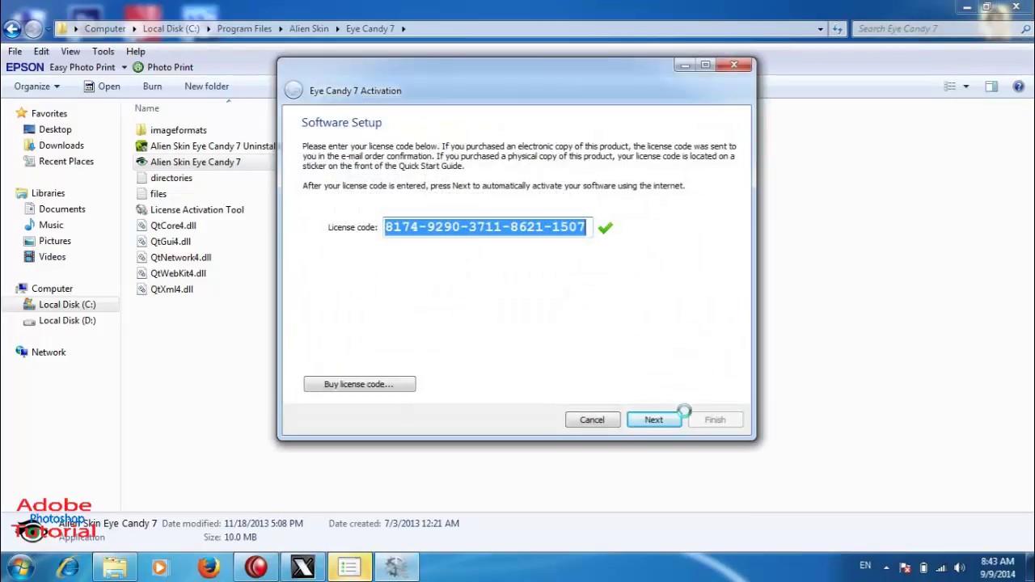
pyautogui.click(659, 418)
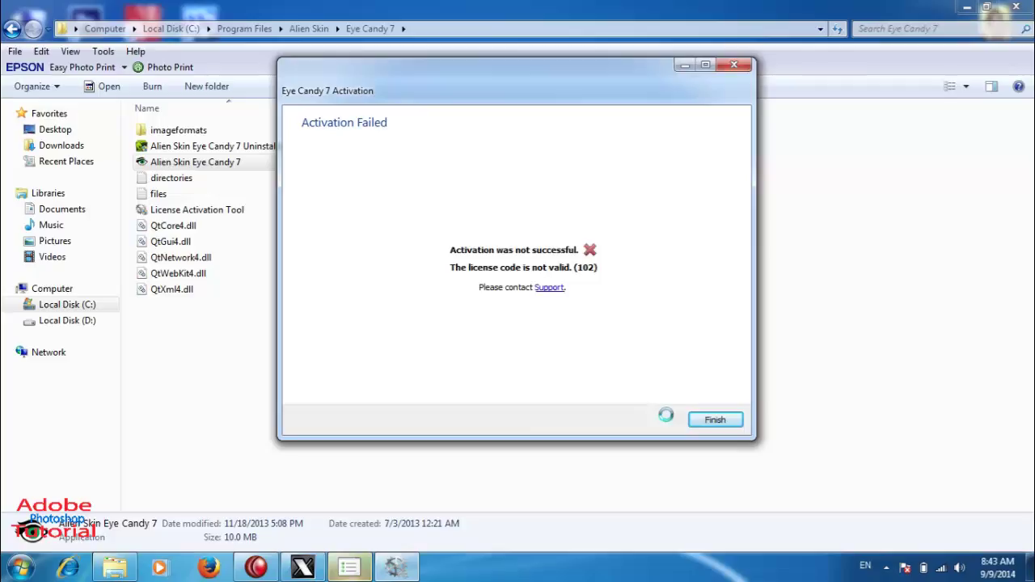
pyautogui.click(713, 418)
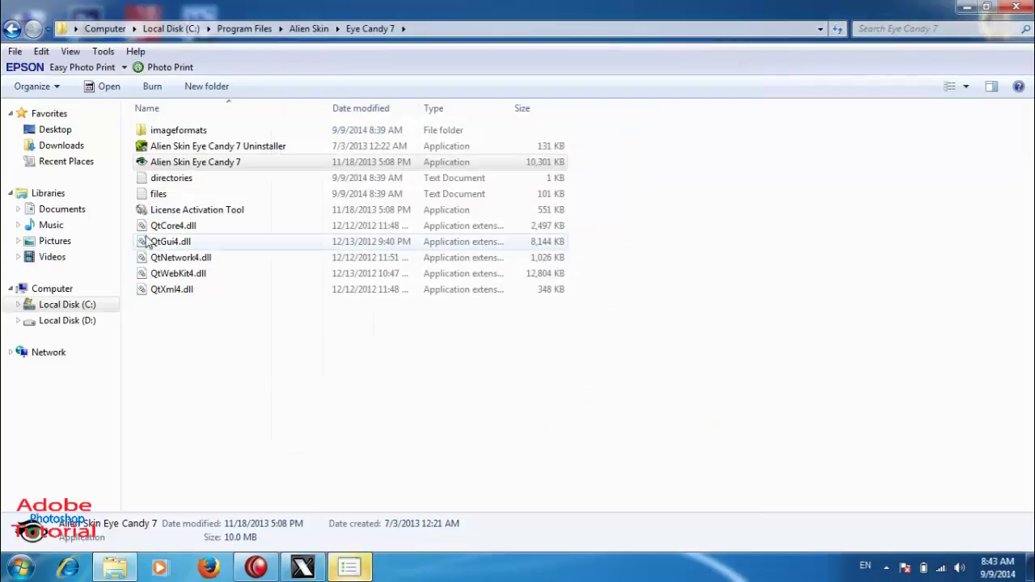
# Retry activation through License Activation Tool and close the second failure message.
pyautogui.doubleClick(162, 210)
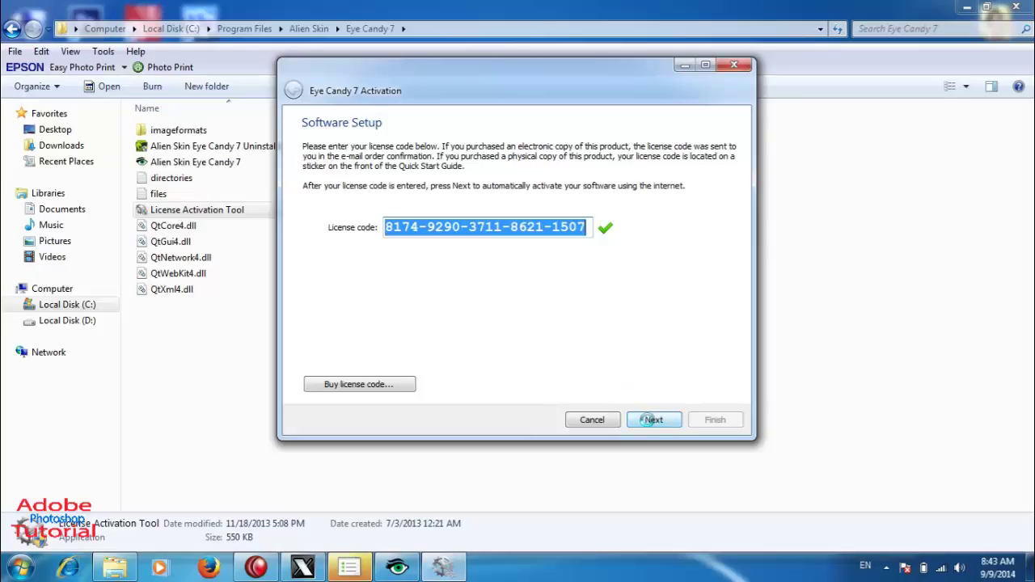
pyautogui.click(648, 419)
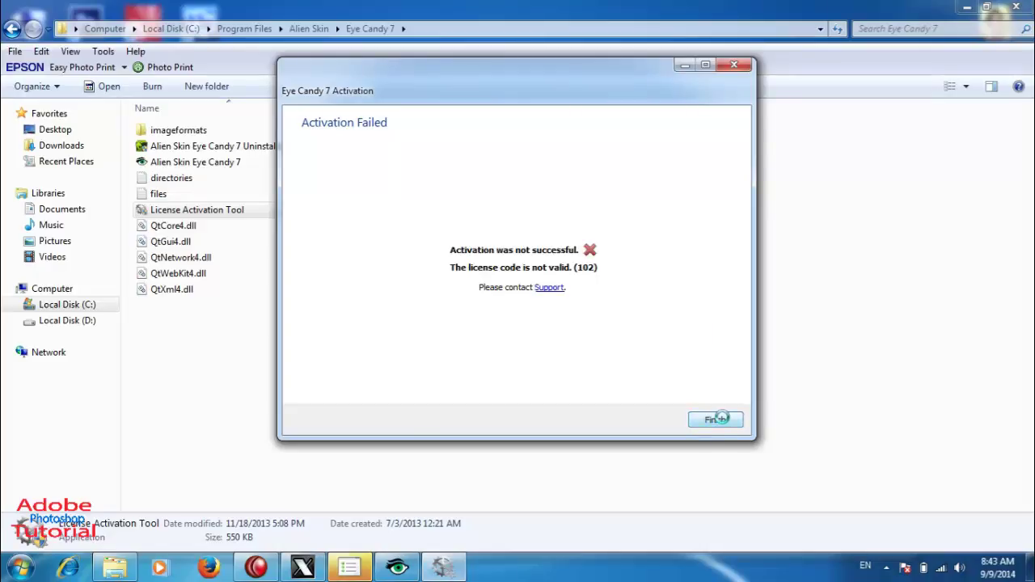
pyautogui.click(716, 419)
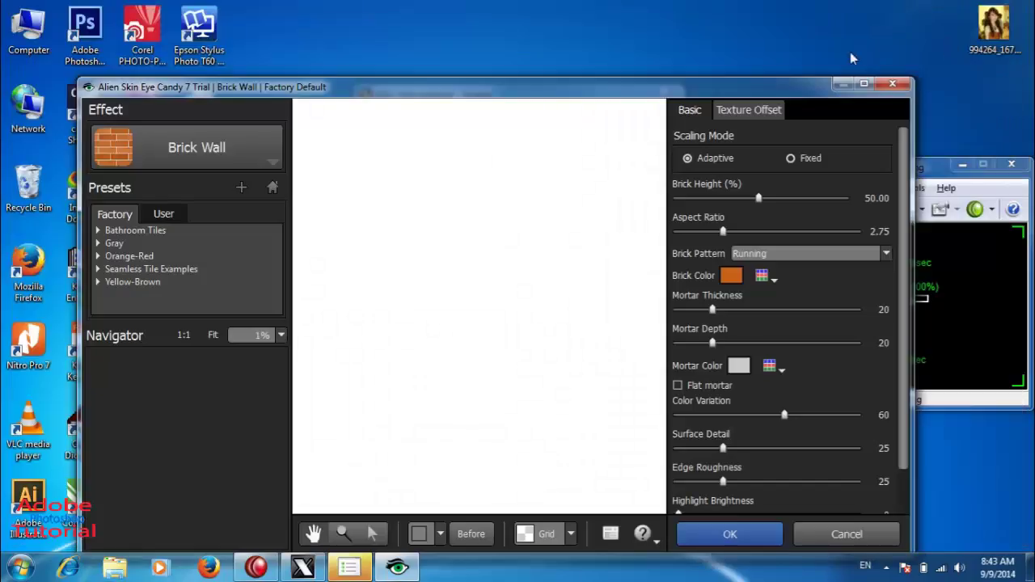
# Close the Eye Candy 7 trial, cancel the compatibility warning and refresh the desktop.
pyautogui.click(893, 85)
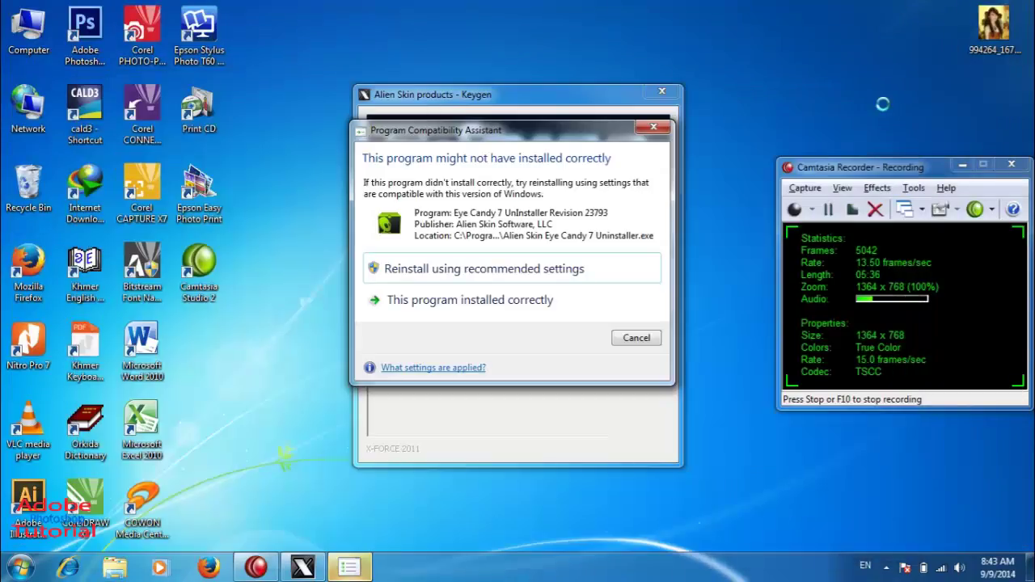
pyautogui.click(631, 344)
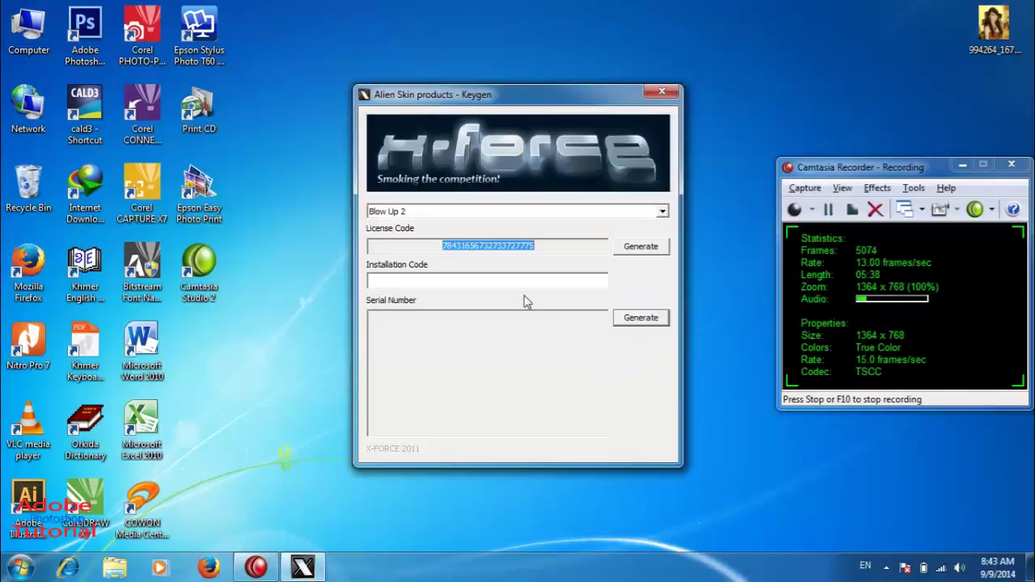
pyautogui.rightClick(300, 29)
pyautogui.click(339, 142)
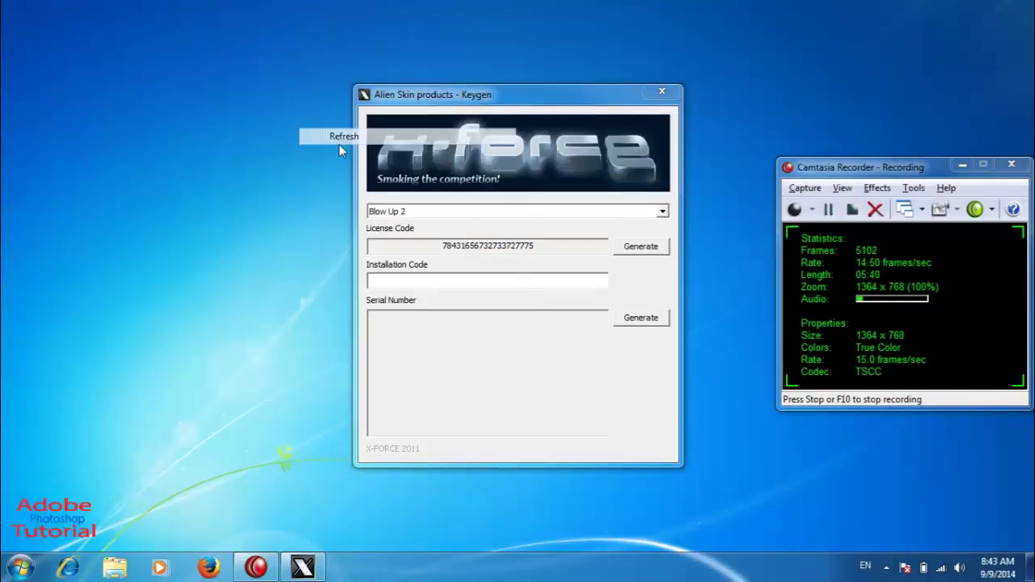
# Browse in Explorer to C:\Program Files\Alien Skin\Eye Candy 7.
pyautogui.click(116, 569)
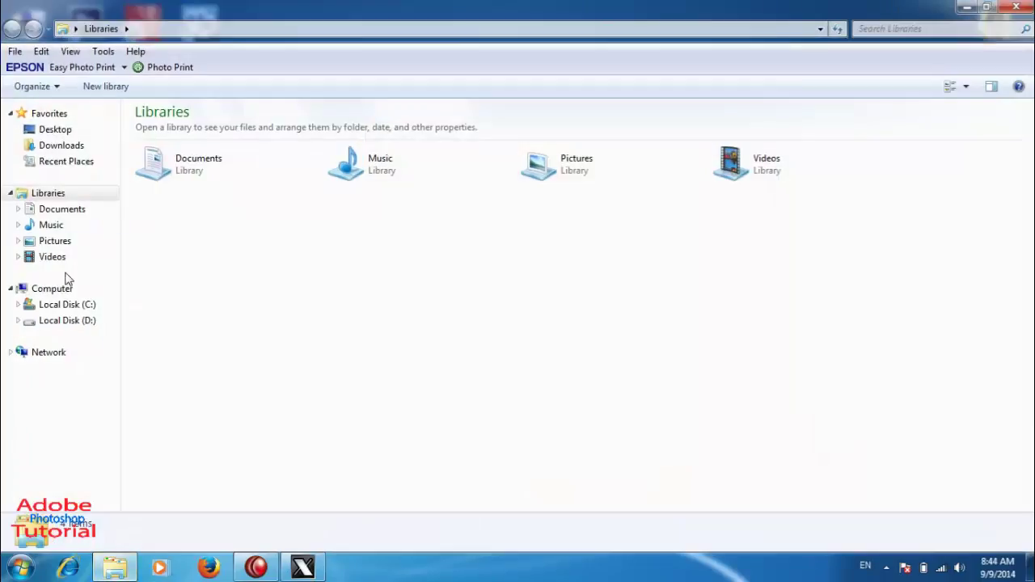
pyautogui.click(68, 323)
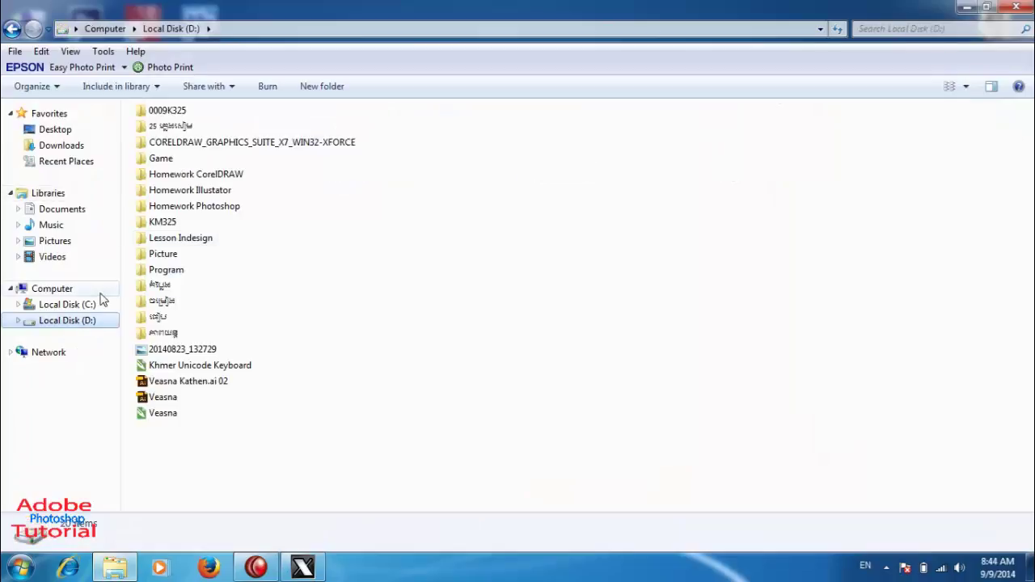
pyautogui.click(85, 305)
pyautogui.doubleClick(188, 179)
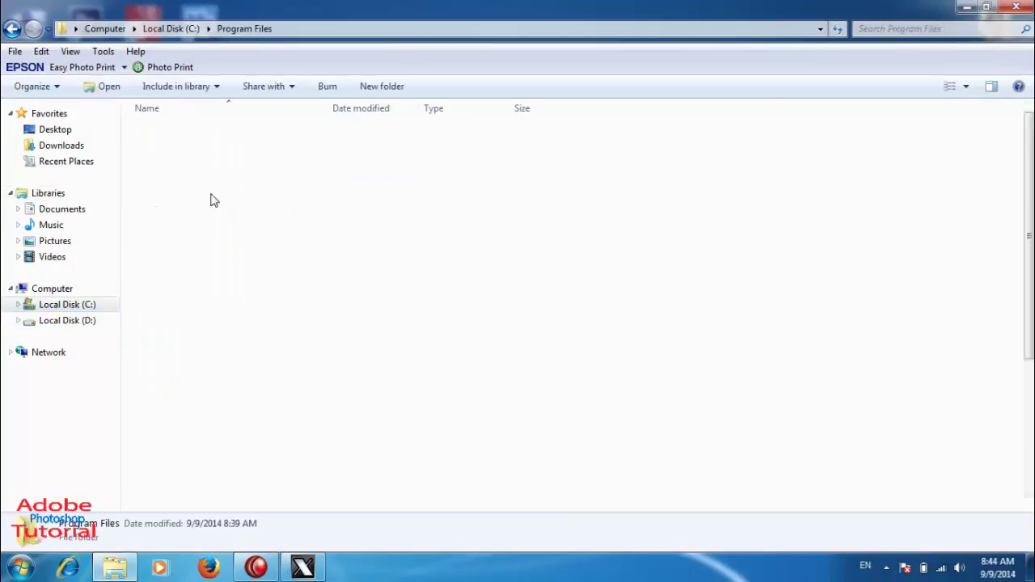
pyautogui.click(201, 150)
pyautogui.doubleClick(201, 151)
pyautogui.click(196, 131)
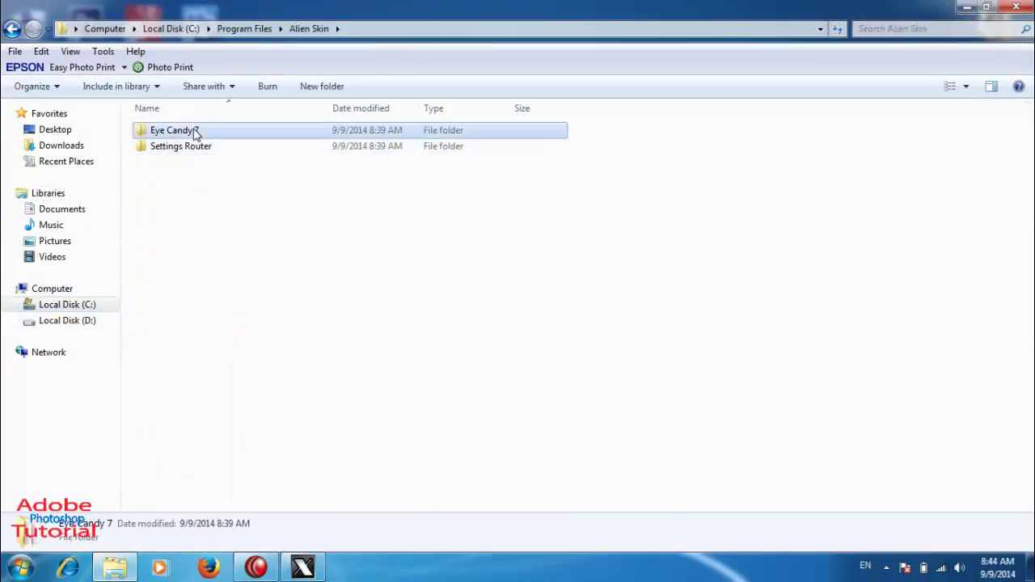
pyautogui.doubleClick(196, 131)
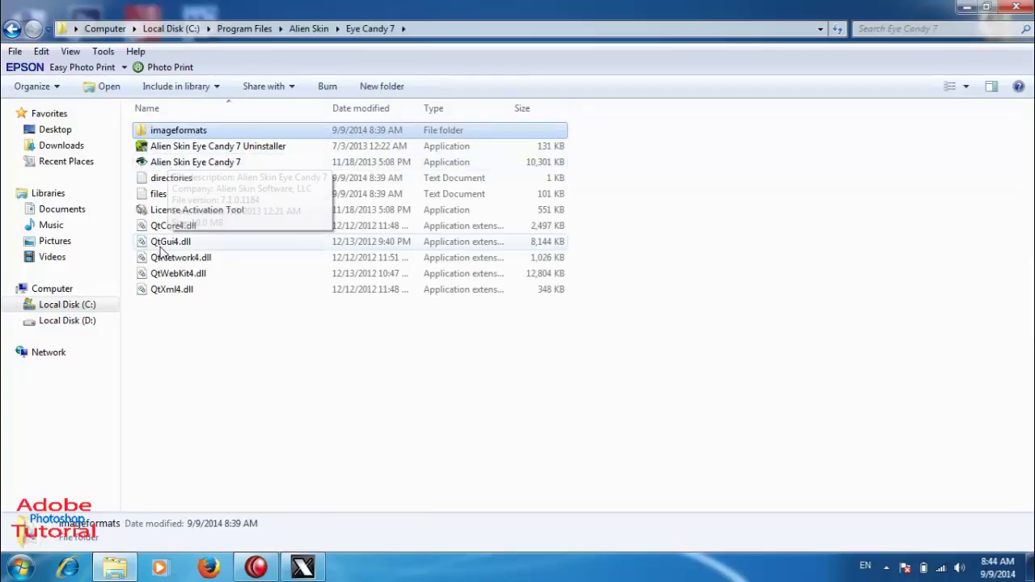
# Run the License Activation Tool again; activation fails with error 102.
pyautogui.doubleClick(171, 210)
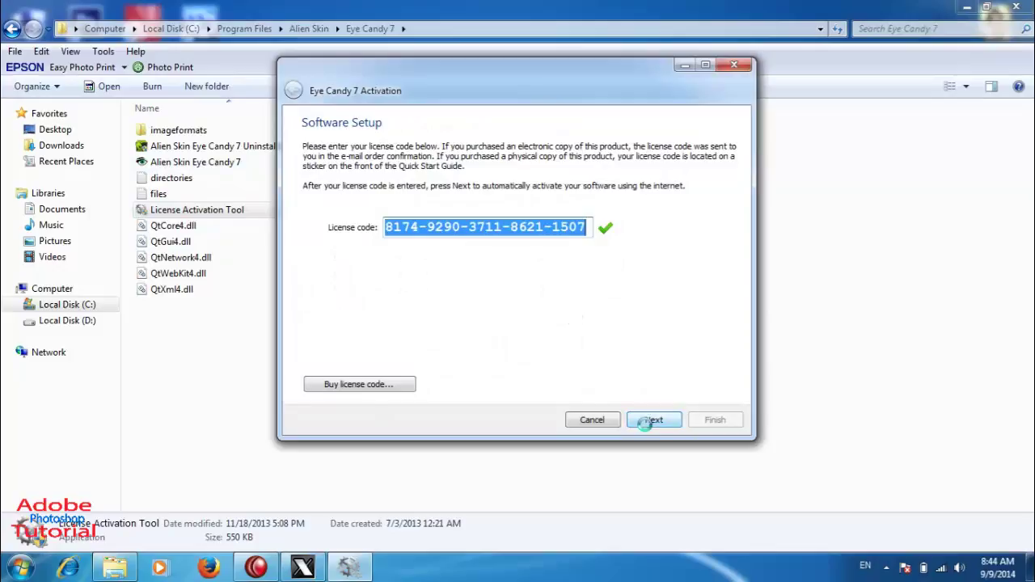
pyautogui.click(652, 420)
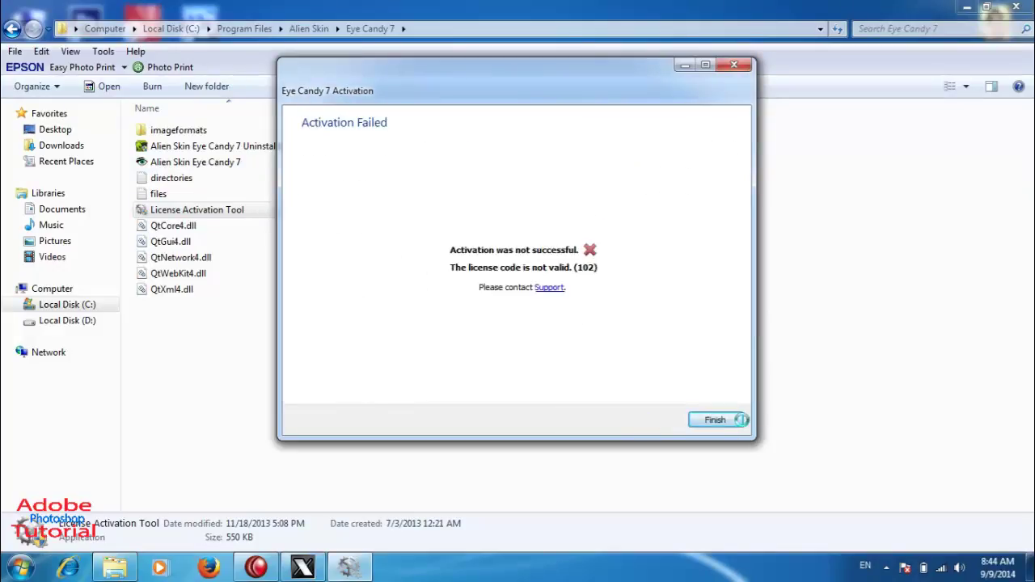
pyautogui.click(741, 420)
pyautogui.click(174, 153)
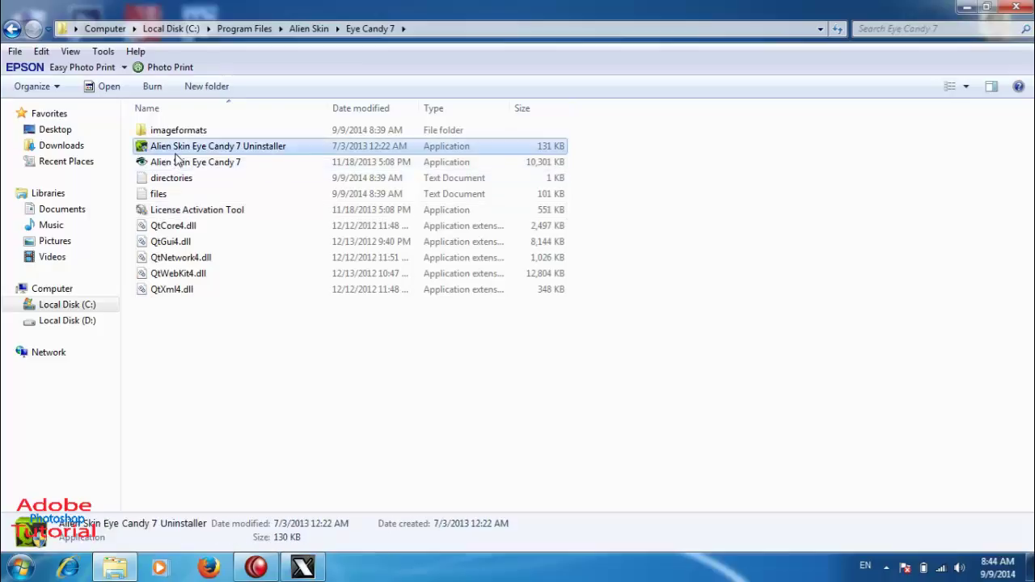
pyautogui.rightClick(175, 155)
# Launch Eye Candy 7 as administrator, start activation, and place the keygen beside it.
pyautogui.click(164, 161)
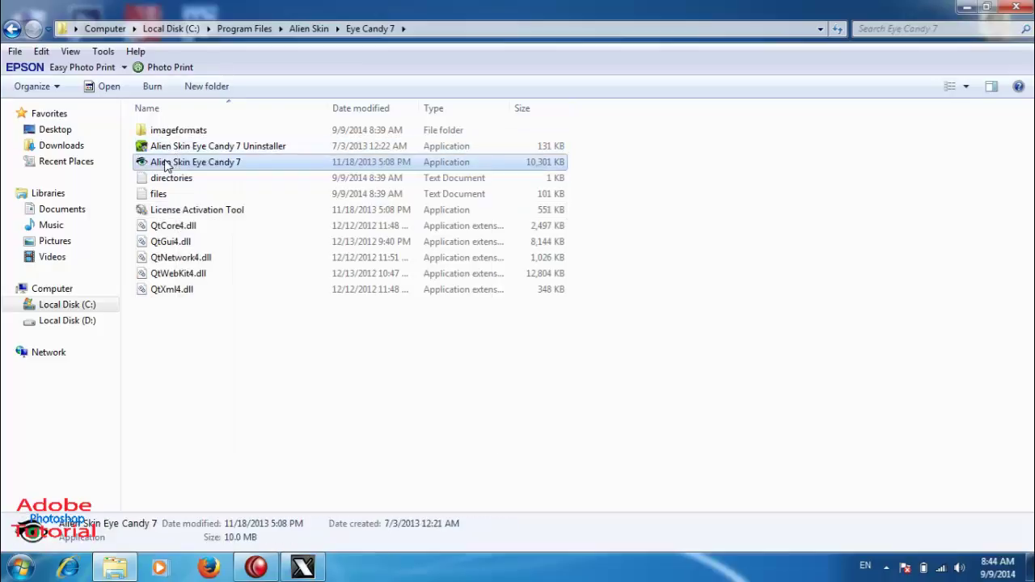
pyautogui.rightClick(165, 161)
pyautogui.click(232, 187)
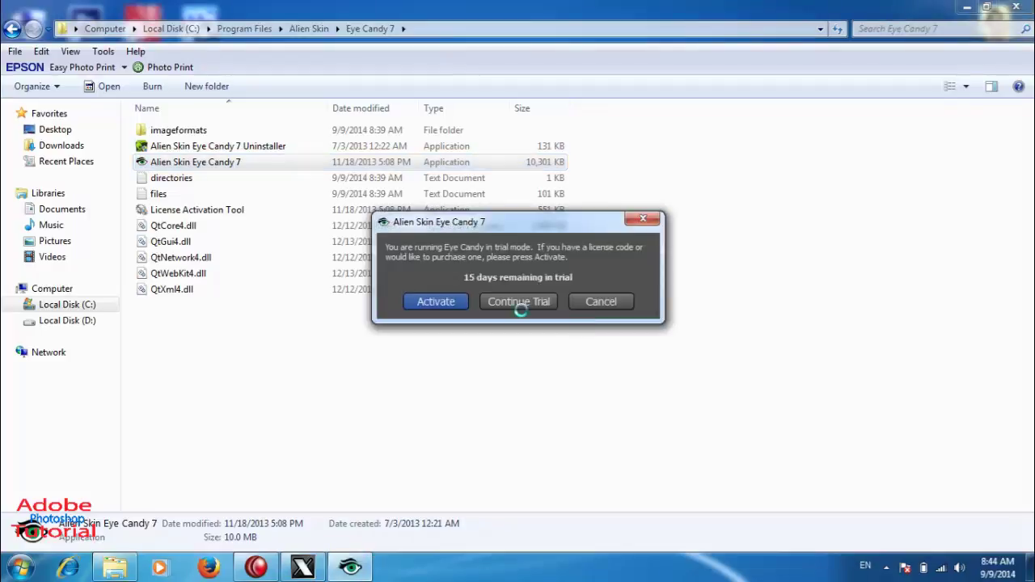
pyautogui.click(439, 301)
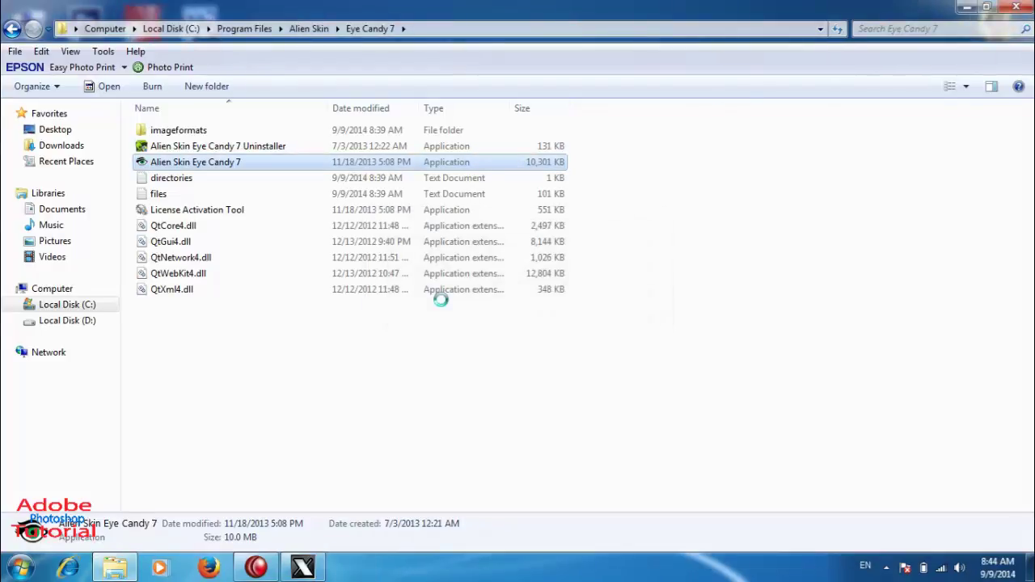
pyautogui.click(306, 559)
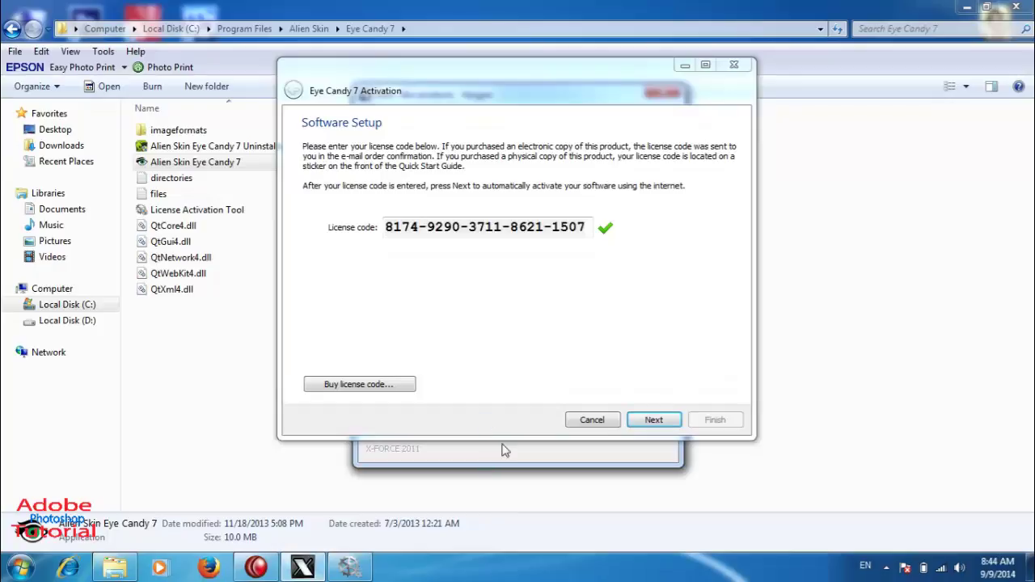
pyautogui.moveTo(318, 69); pyautogui.dragTo(568, 128)
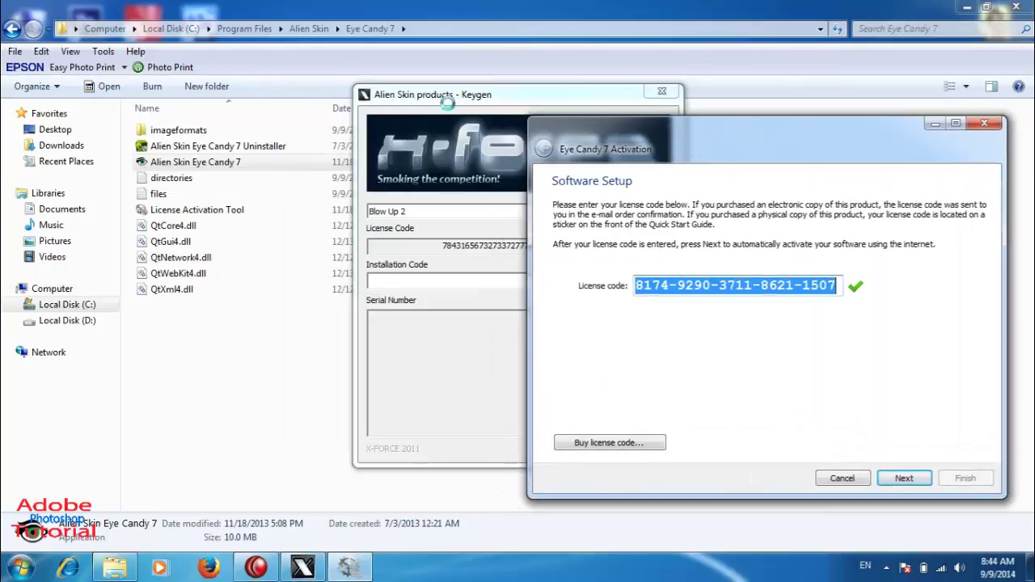
pyautogui.moveTo(447, 103); pyautogui.dragTo(225, 106)
# Generate an Eye Candy 6 licence code in the keygen and copy it.
pyautogui.click(441, 215)
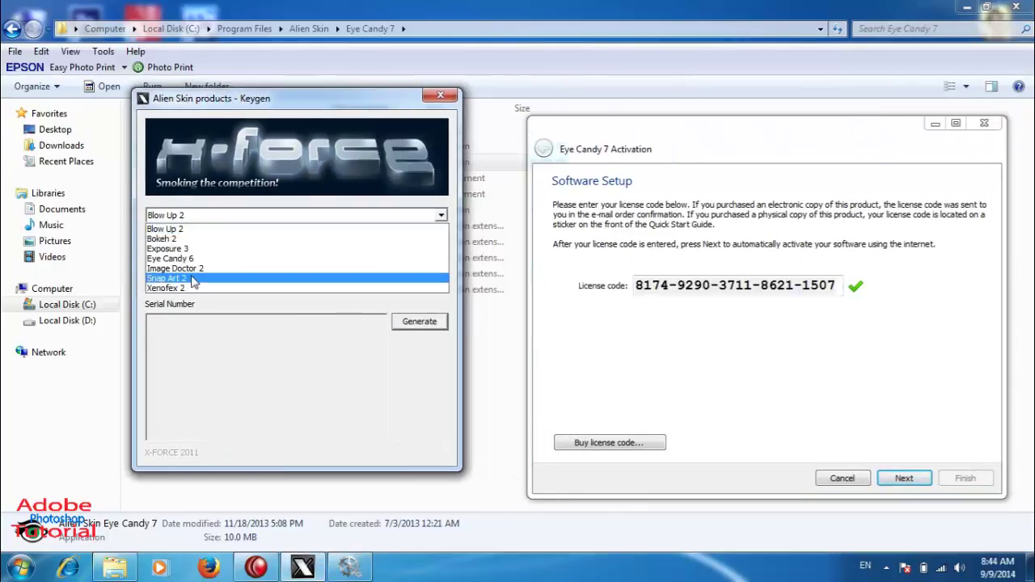
pyautogui.click(199, 258)
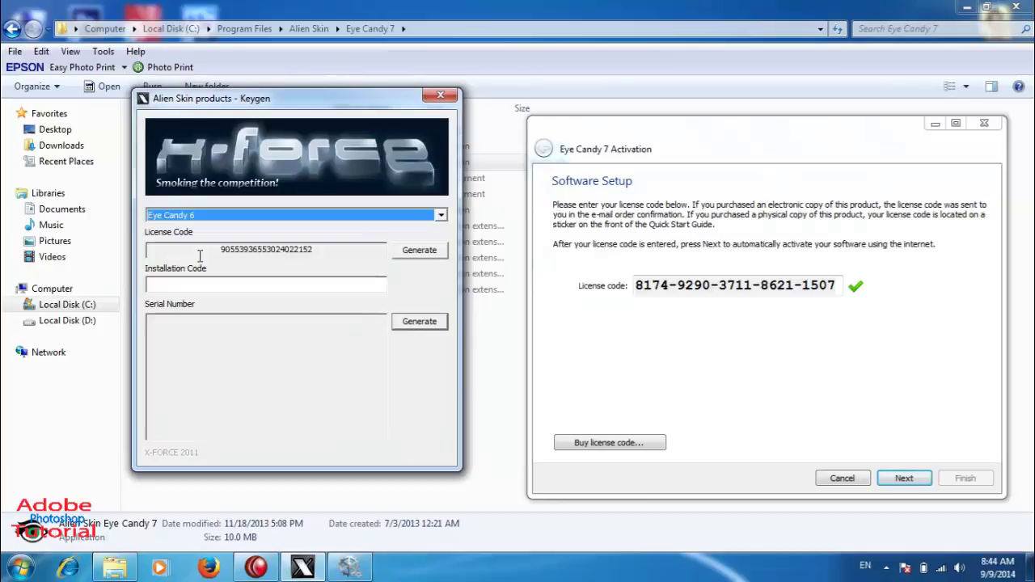
pyautogui.click(330, 248)
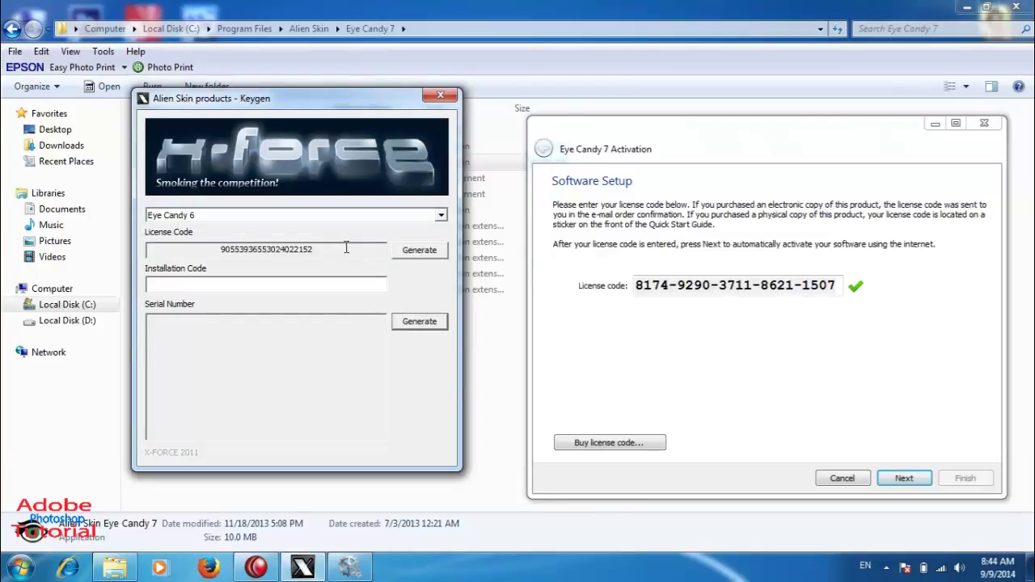
pyautogui.doubleClick(243, 250)
pyautogui.rightClick(267, 246)
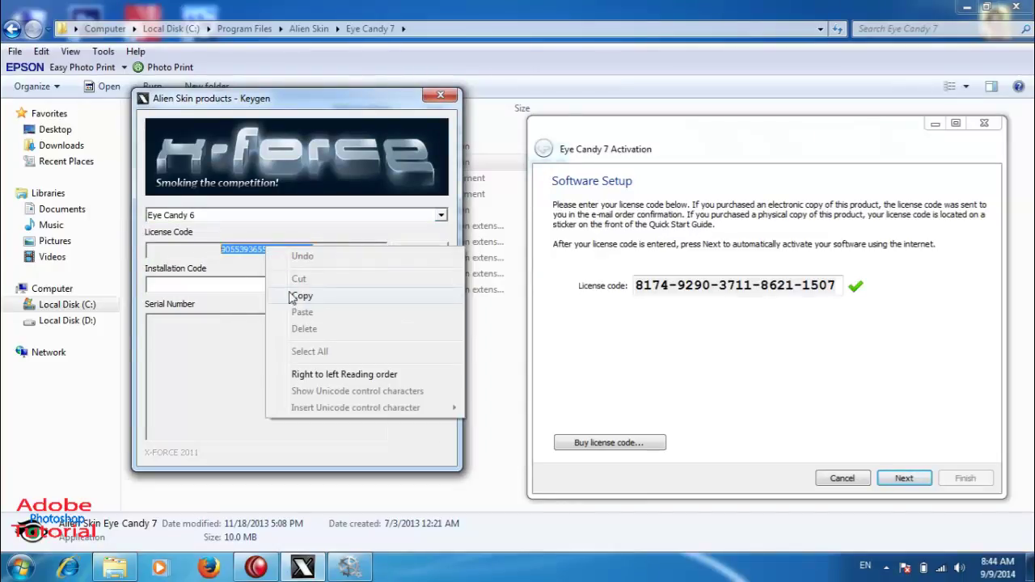
pyautogui.click(296, 296)
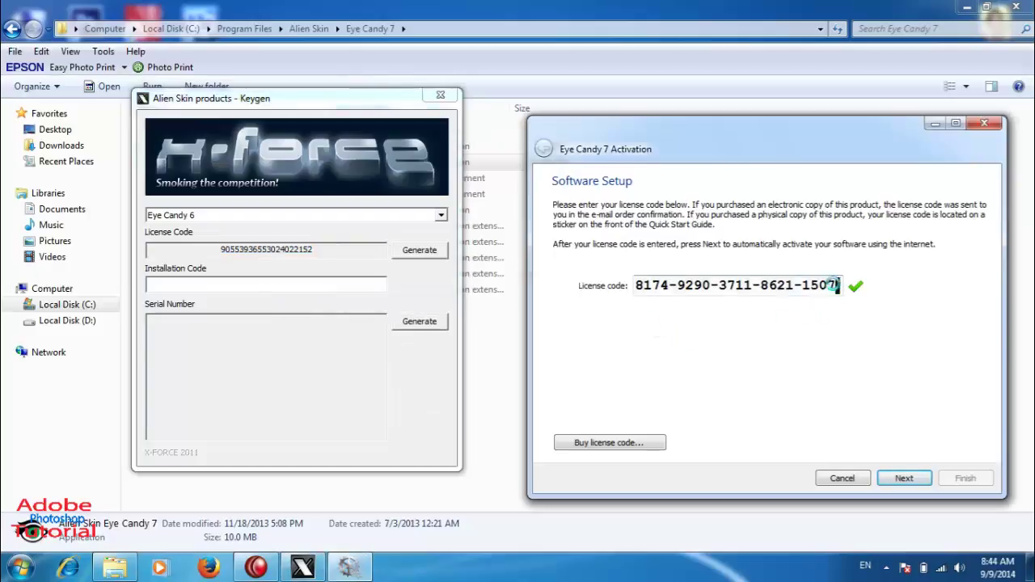
# Paste the licence code into the activation window and submit; activation fails again.
pyautogui.moveTo(837, 284); pyautogui.dragTo(617, 279)
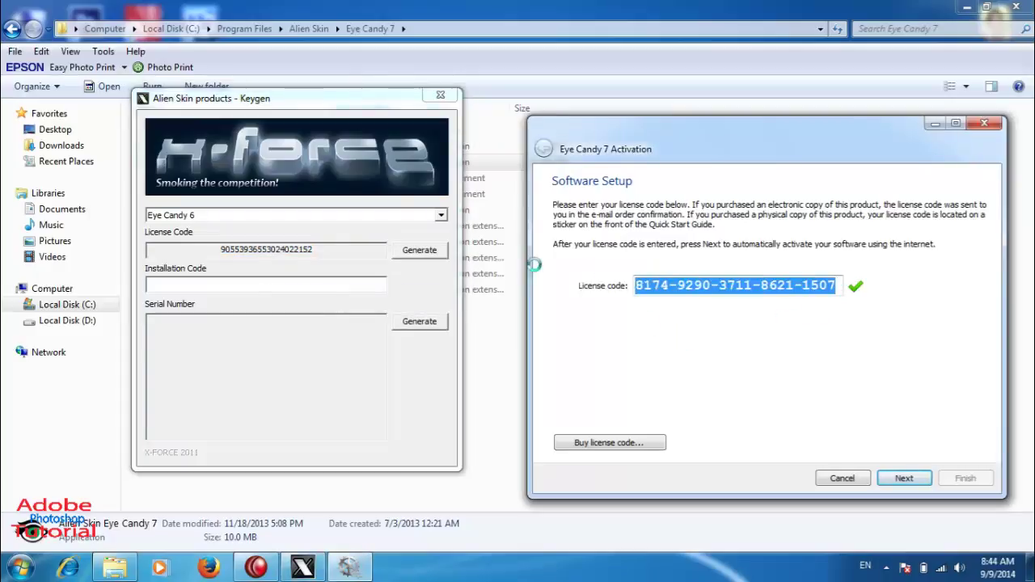
pyautogui.rightClick(668, 283)
pyautogui.click(702, 363)
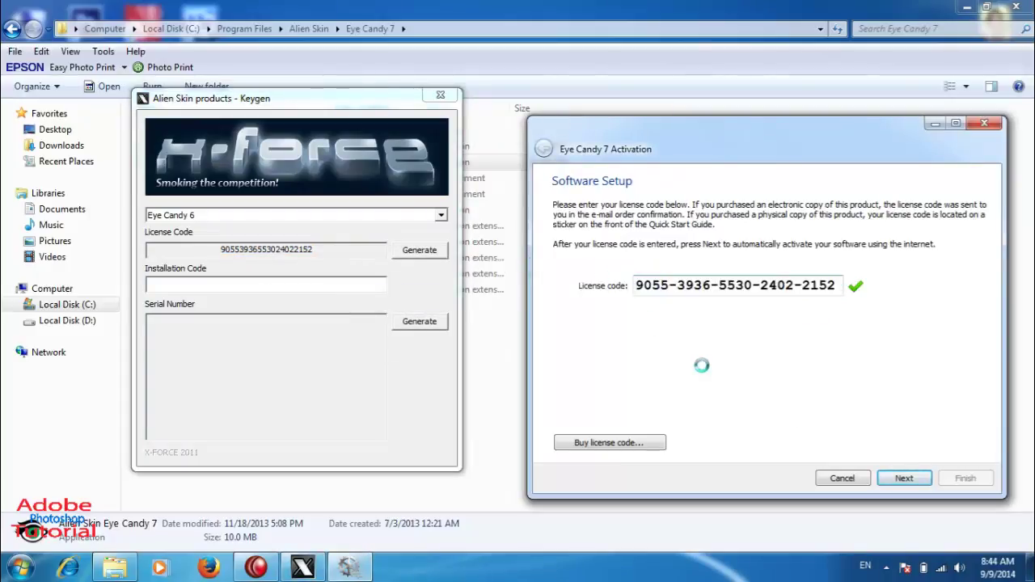
pyautogui.click(897, 477)
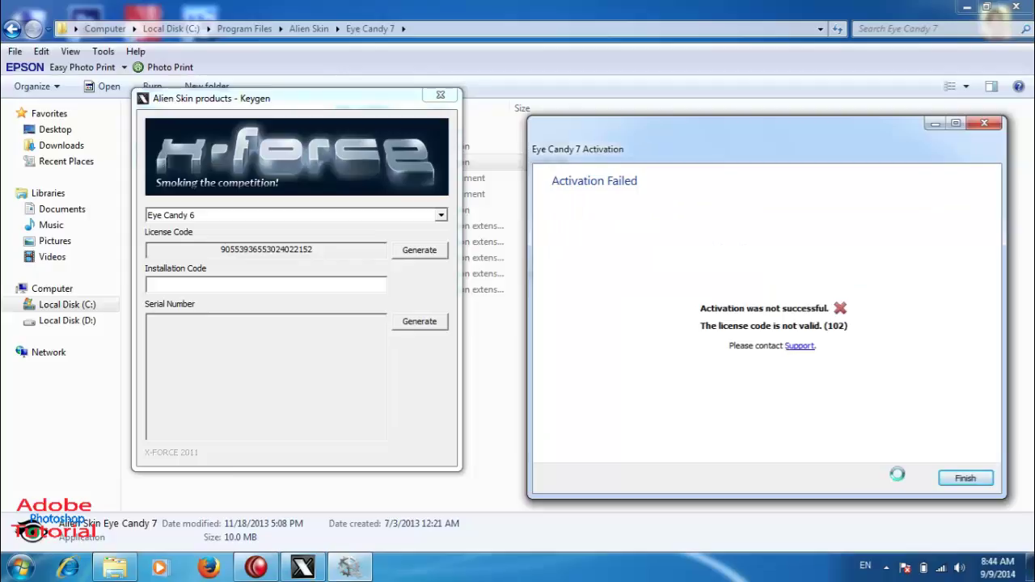
pyautogui.click(965, 477)
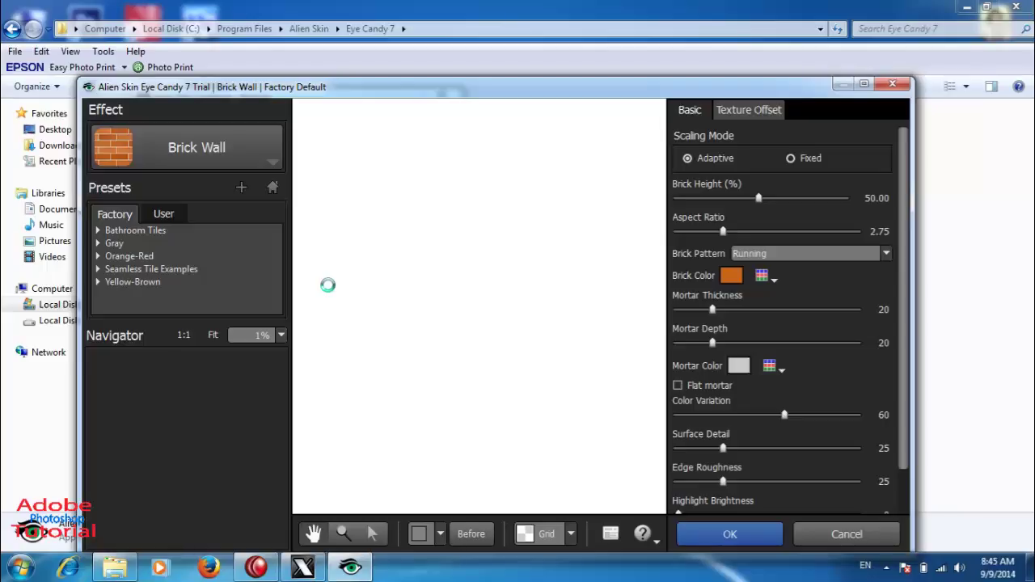
# Close the Brick Wall trial window and rerun the License Activation Tool as administrator.
pyautogui.click(730, 537)
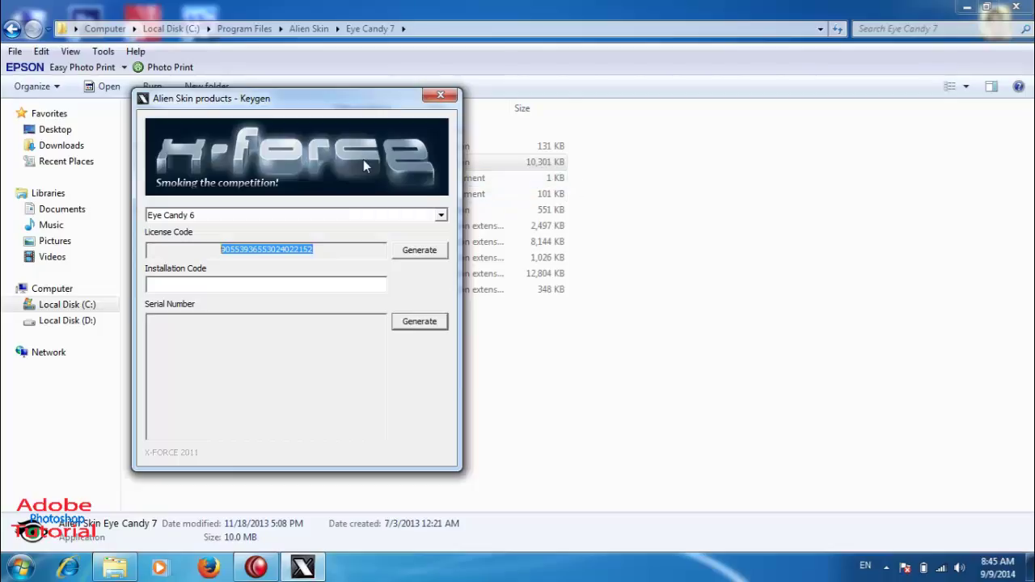
pyautogui.moveTo(327, 98); pyautogui.dragTo(615, 133)
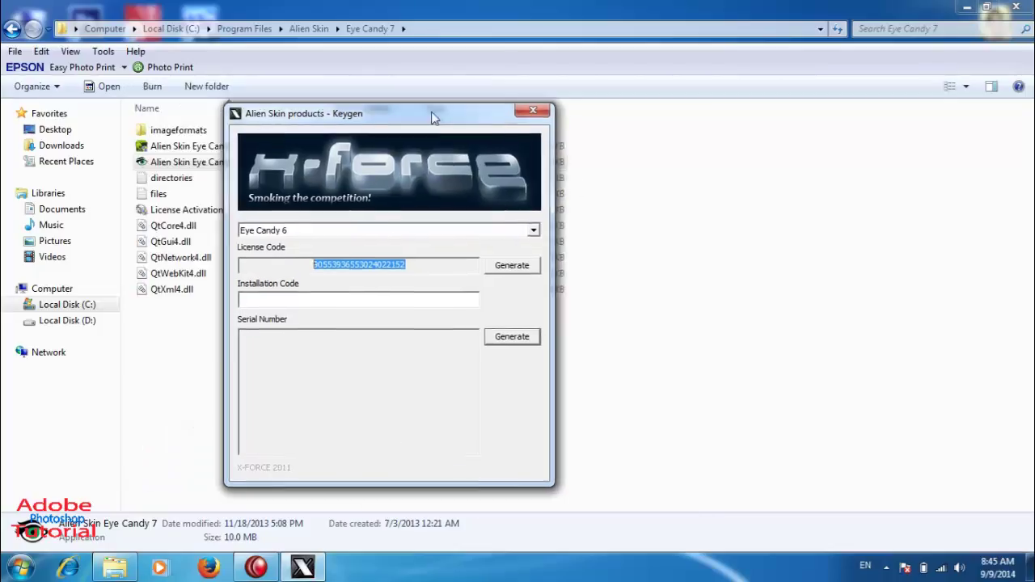
pyautogui.click(619, 285)
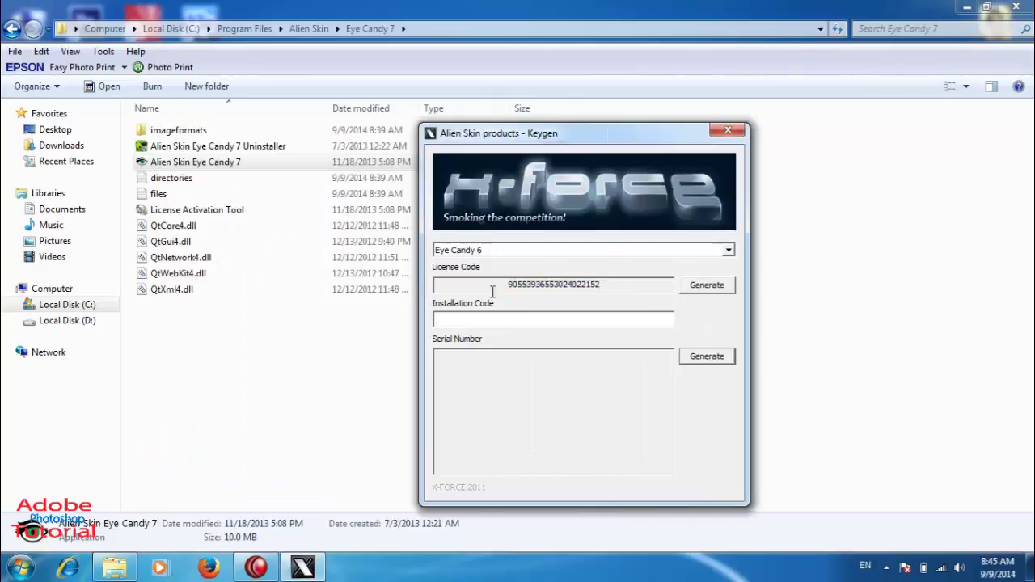
pyautogui.rightClick(174, 211)
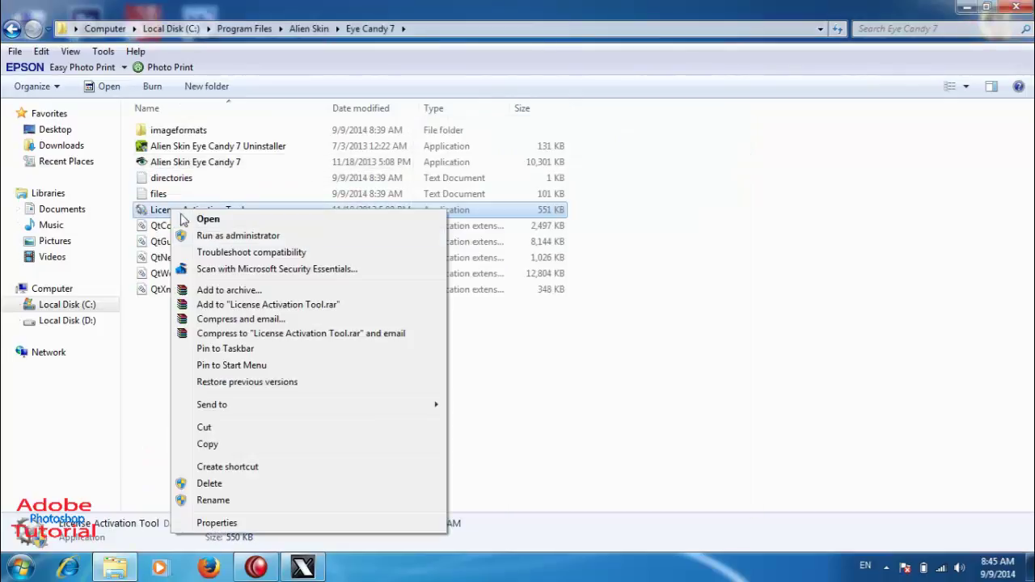
pyautogui.click(217, 236)
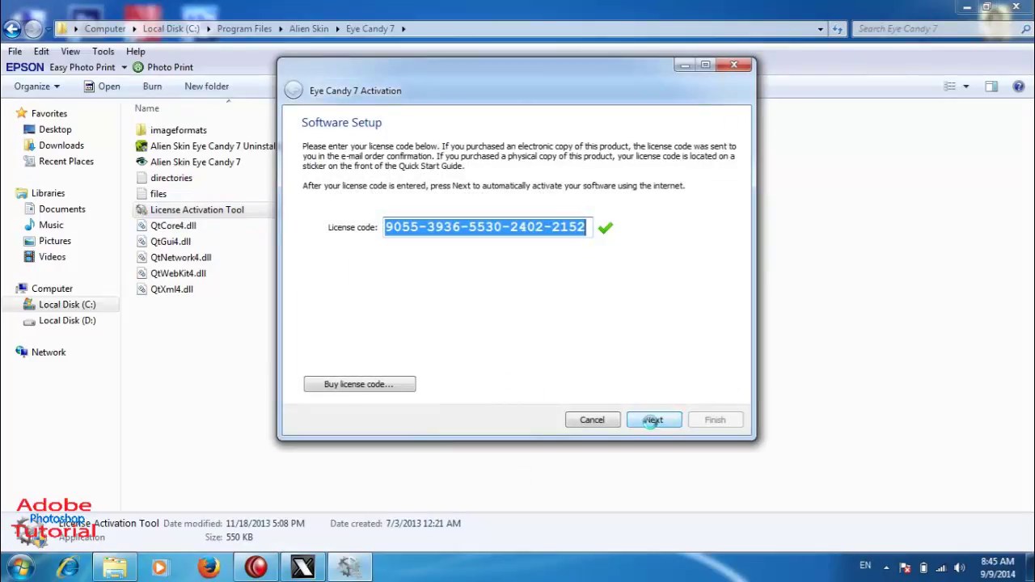
# Submit the licence code to reach Alternative Activation, with the dialog and keygen side by side.
pyautogui.click(651, 421)
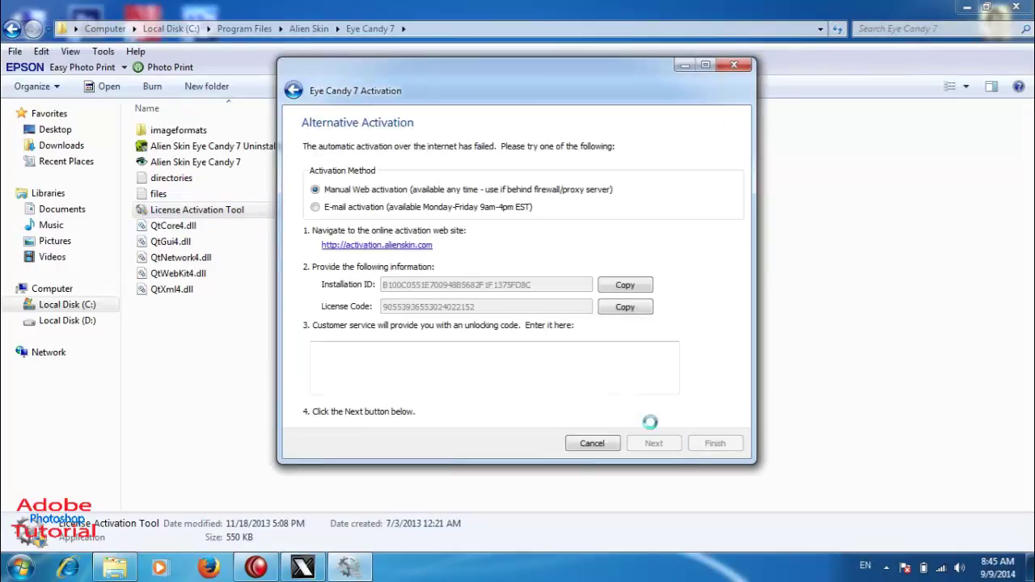
pyautogui.moveTo(460, 84); pyautogui.dragTo(630, 100)
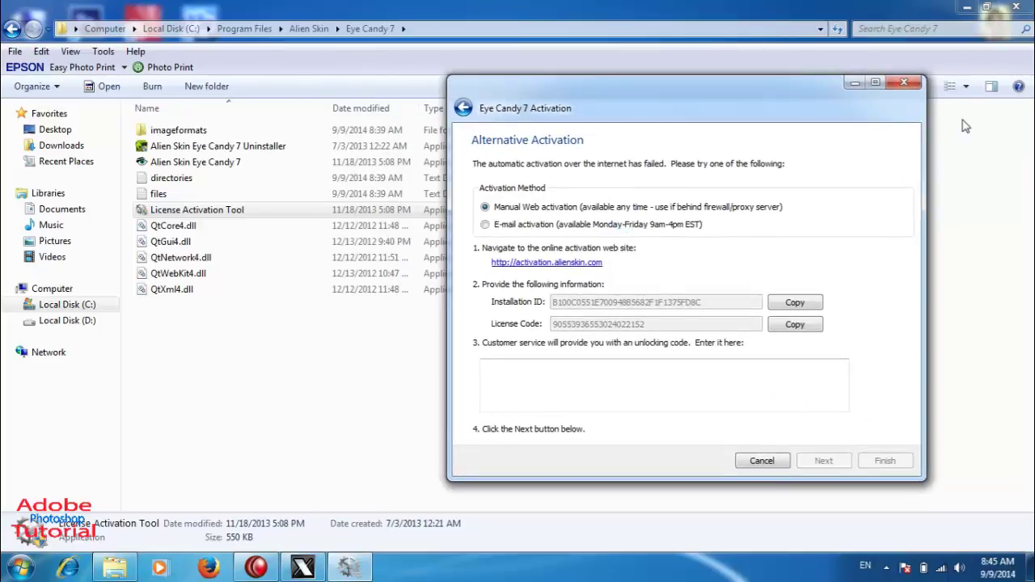
pyautogui.click(968, 8)
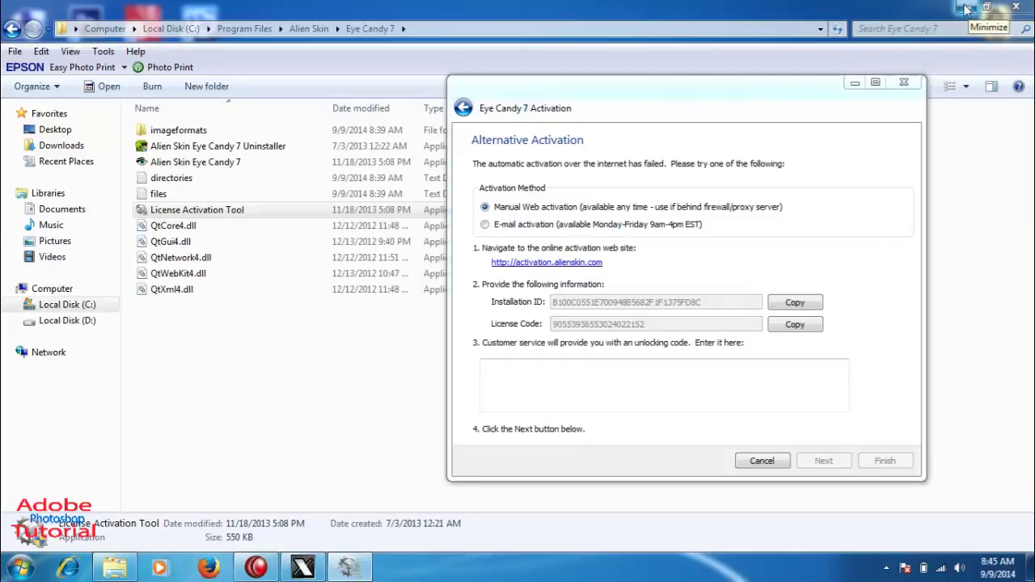
pyautogui.click(968, 8)
pyautogui.moveTo(702, 92); pyautogui.dragTo(240, 29)
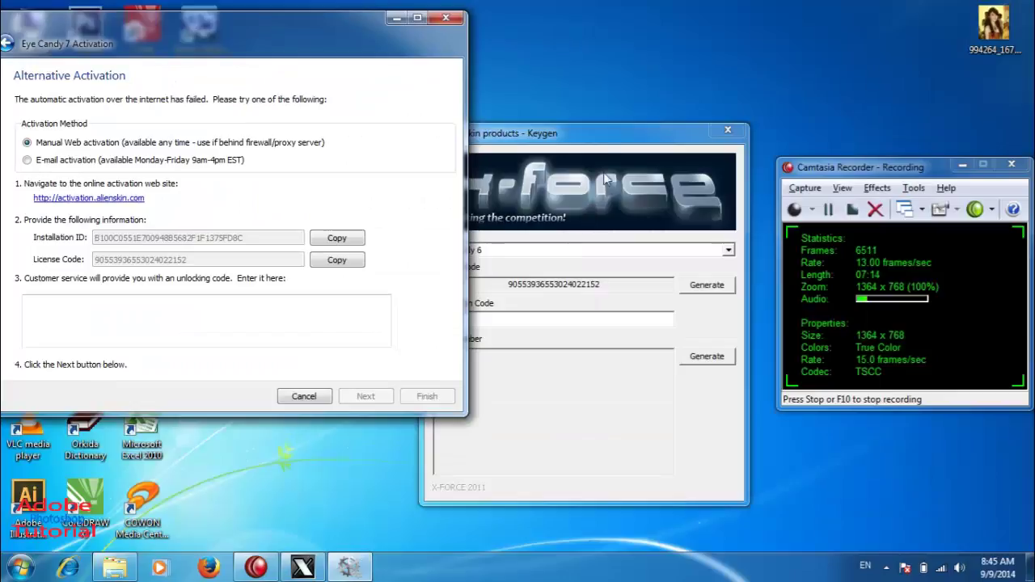
pyautogui.click(604, 134)
pyautogui.moveTo(604, 134); pyautogui.dragTo(713, 92)
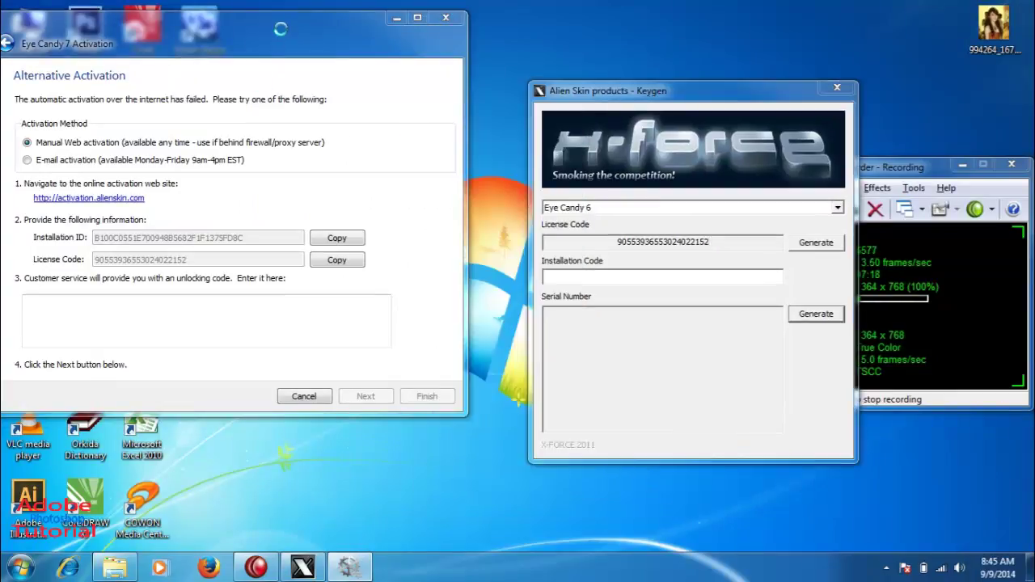
pyautogui.moveTo(281, 33); pyautogui.dragTo(352, 39)
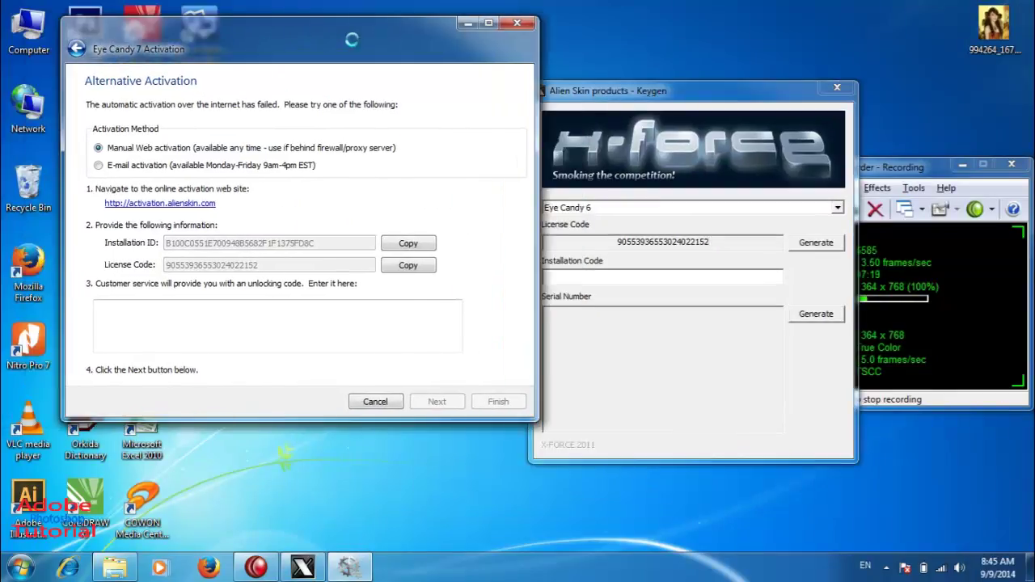
pyautogui.click(645, 109)
# Paste the licence code into the keygen's Installation Code, then delete it as wrong.
pyautogui.moveTo(652, 92); pyautogui.dragTo(718, 46)
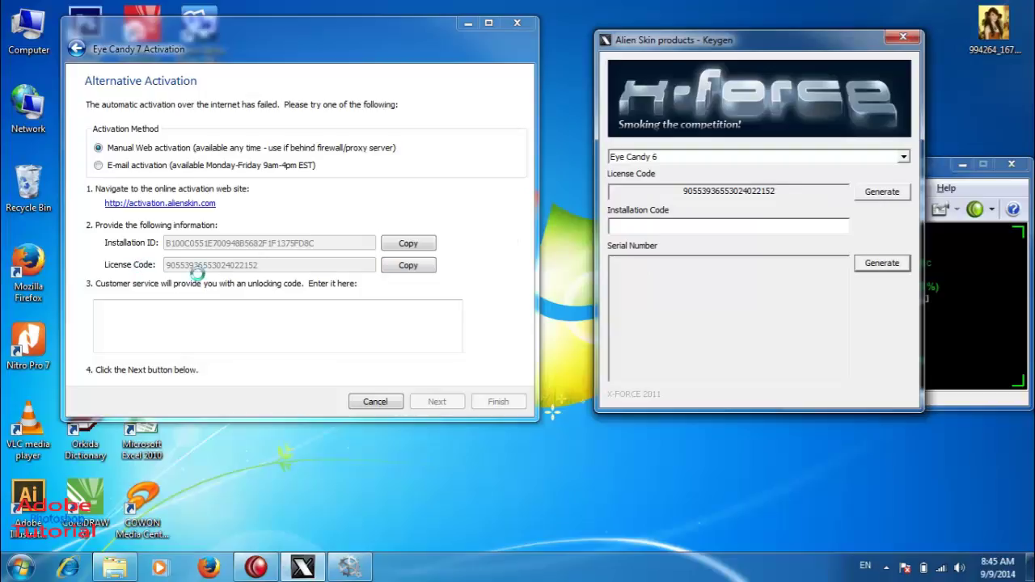
pyautogui.click(402, 267)
pyautogui.click(626, 225)
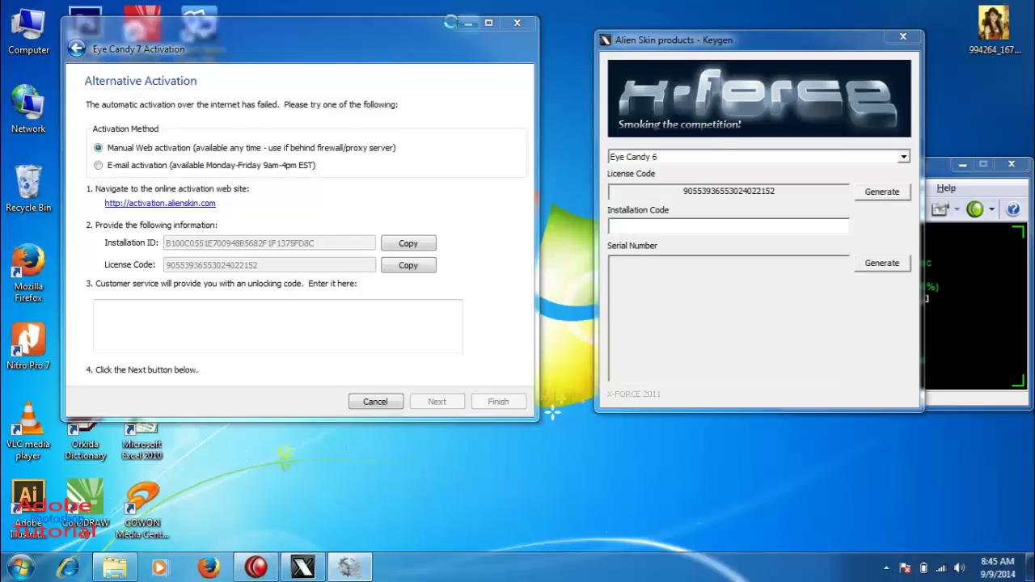
pyautogui.moveTo(629, 47); pyautogui.dragTo(584, 65)
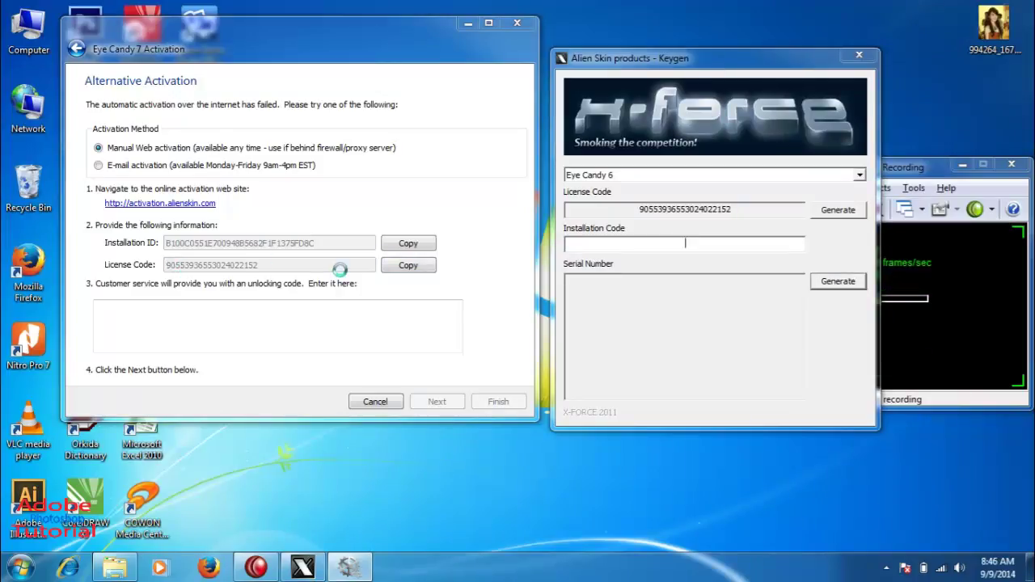
pyautogui.click(644, 243)
pyautogui.rightClick(645, 245)
pyautogui.click(673, 310)
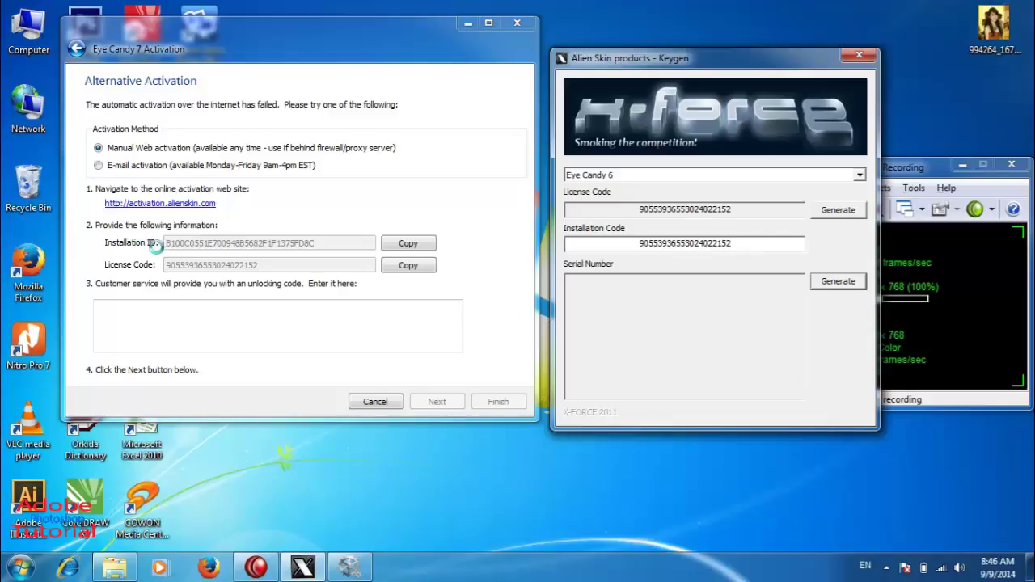
pyautogui.doubleClick(745, 243)
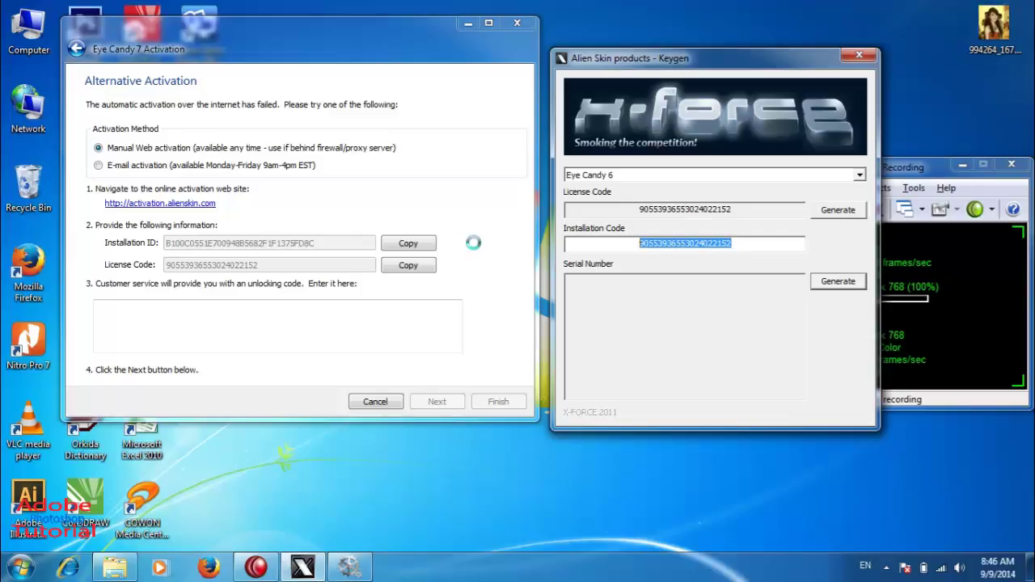
pyautogui.press('Delete')
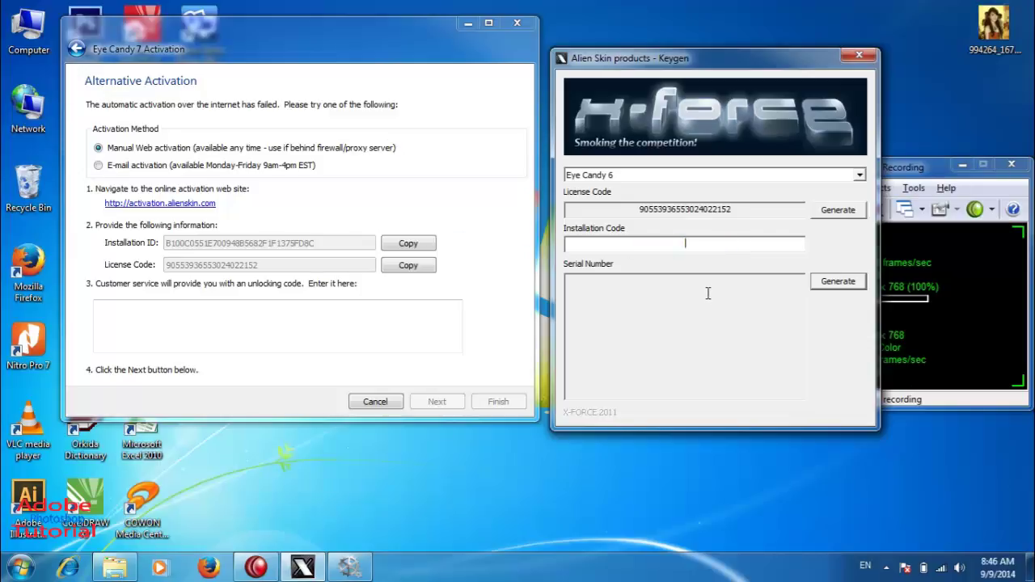
# Copy the installation ID and paste it over the keygen's Installation Code text.
pyautogui.click(411, 243)
pyautogui.click(620, 245)
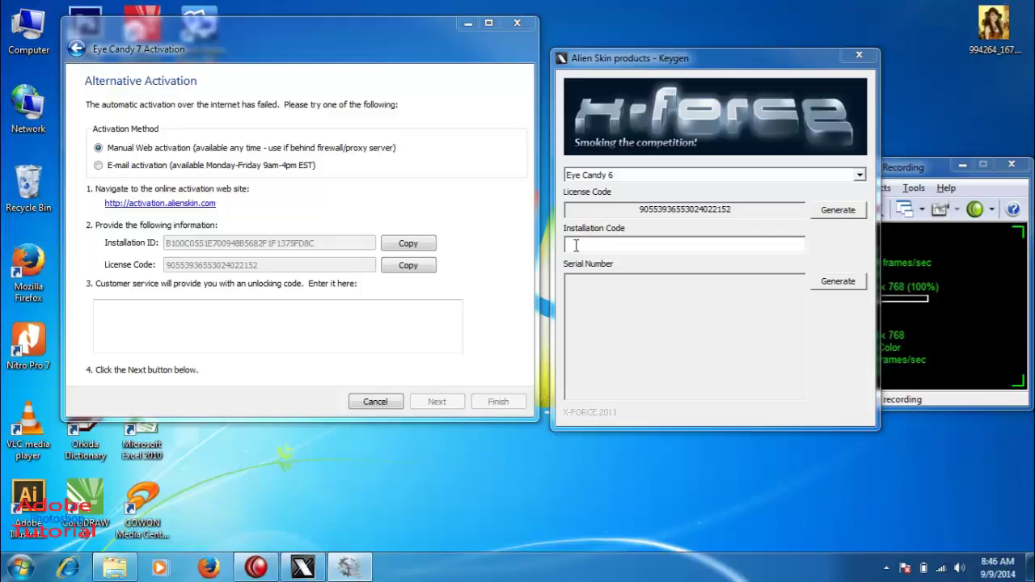
pyautogui.moveTo(407, 25); pyautogui.dragTo(359, 30)
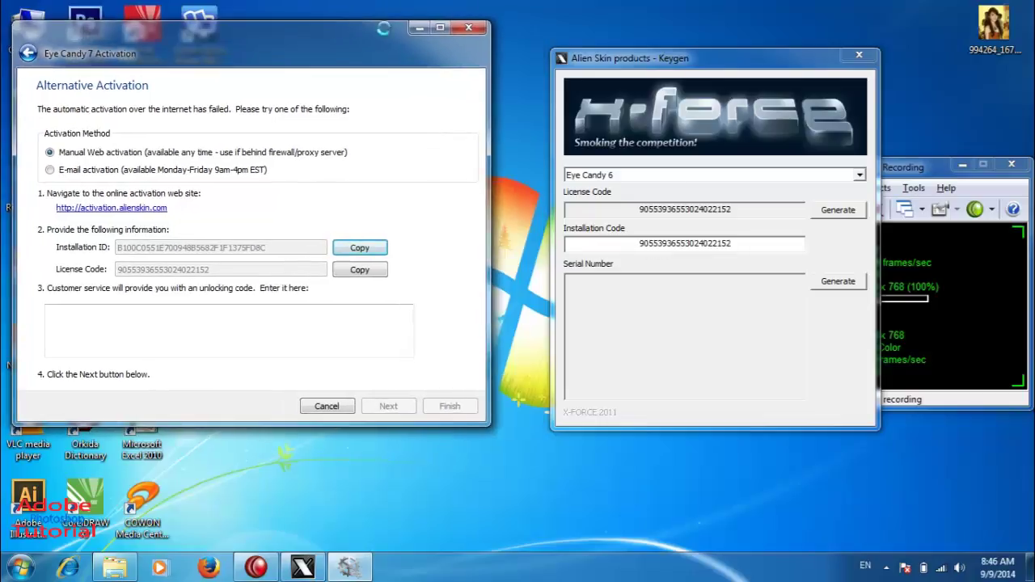
pyautogui.click(669, 243)
pyautogui.hotkey('ctrl', 'v')
pyautogui.click(639, 243)
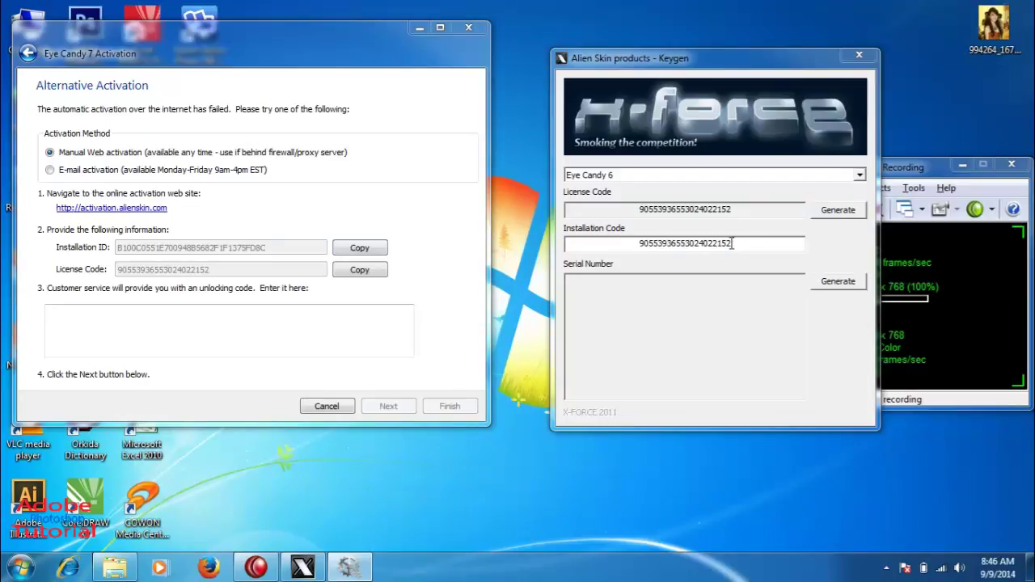
pyautogui.rightClick(739, 240)
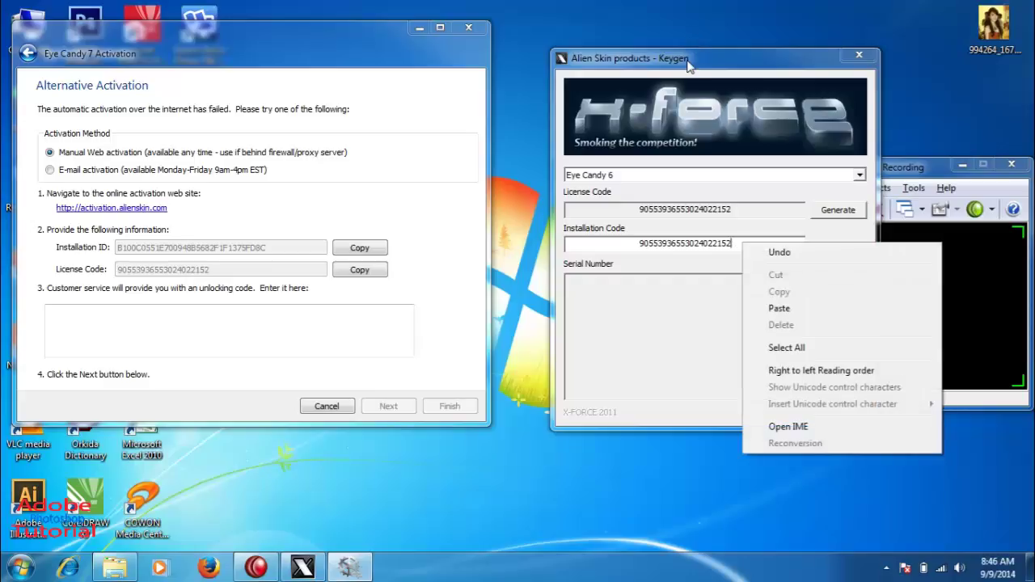
pyautogui.click(742, 245)
pyautogui.moveTo(742, 245); pyautogui.dragTo(618, 244)
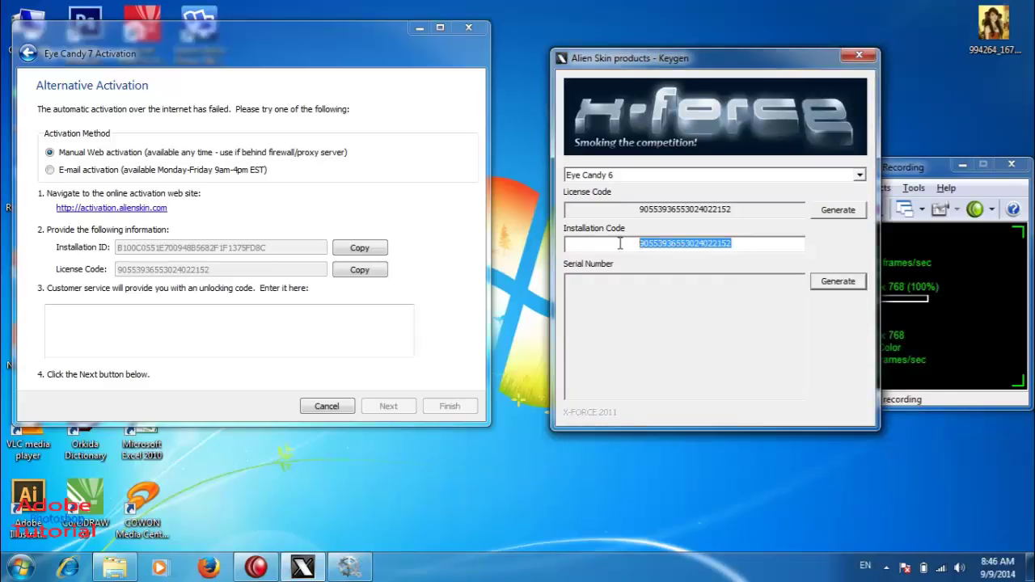
pyautogui.hotkey('ctrl', 'v')
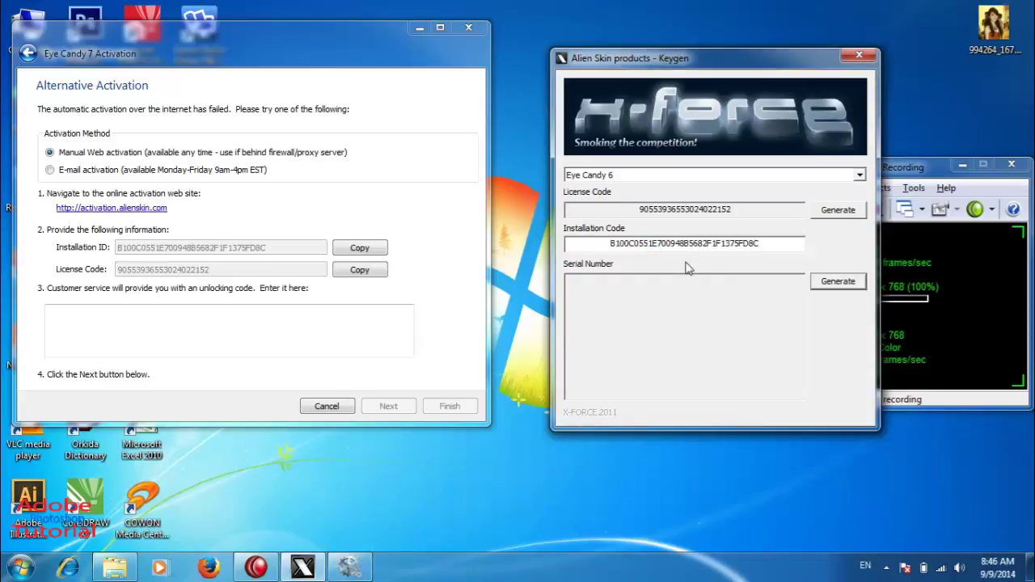
# Generate the serial number from the installation ID in the keygen and copy it.
pyautogui.click(851, 288)
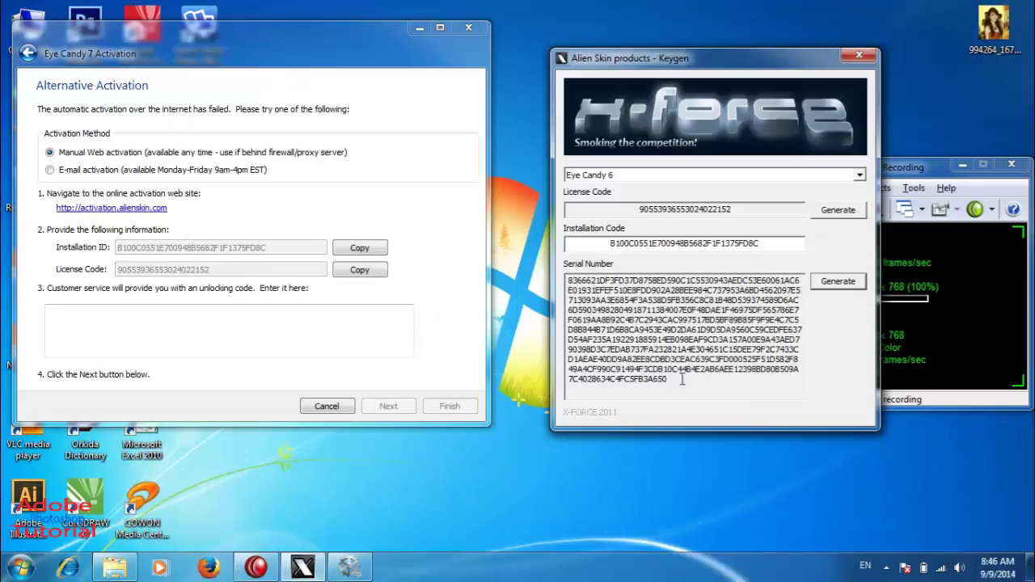
pyautogui.moveTo(682, 380); pyautogui.dragTo(532, 283)
pyautogui.rightClick(602, 283)
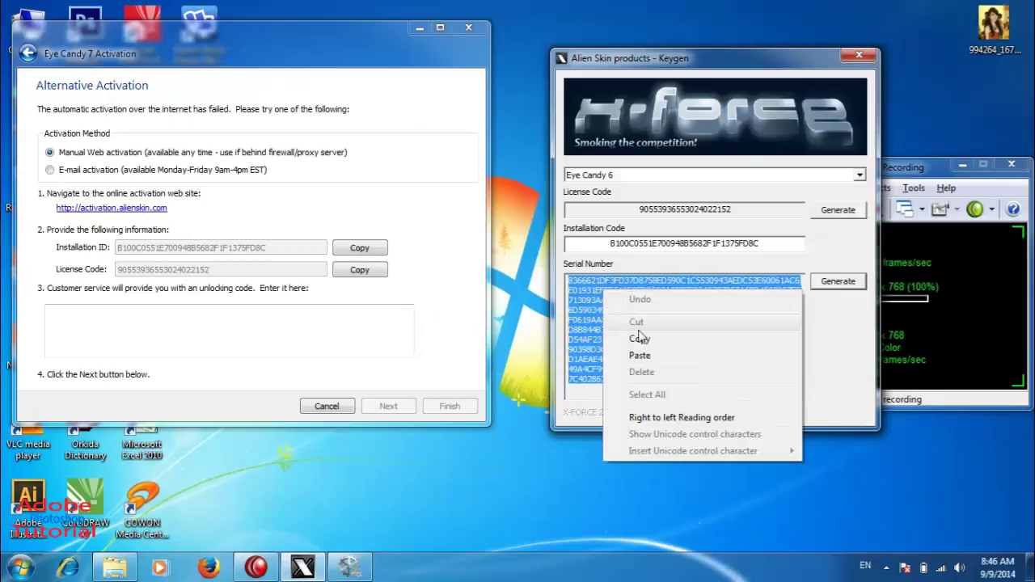
pyautogui.click(638, 335)
# Paste the serial as the unlocking code and complete the Eye Candy 7 activation.
pyautogui.click(129, 317)
pyautogui.rightClick(128, 316)
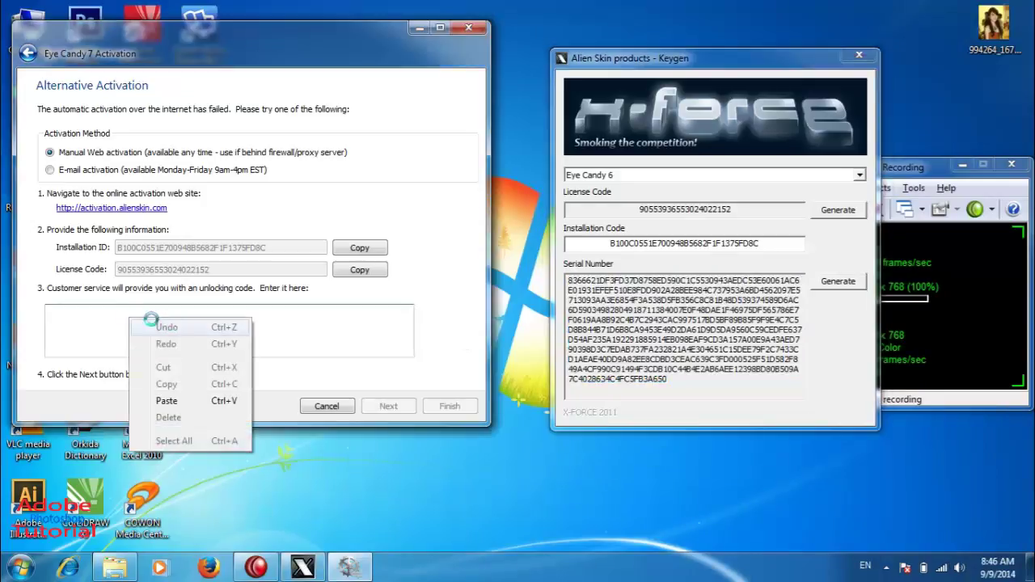
pyautogui.click(164, 399)
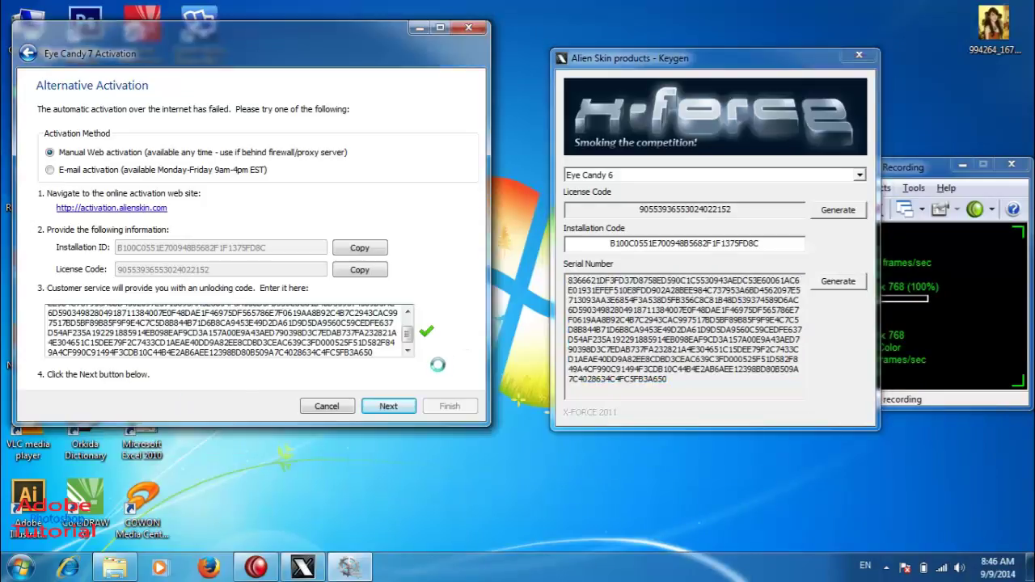
pyautogui.click(388, 406)
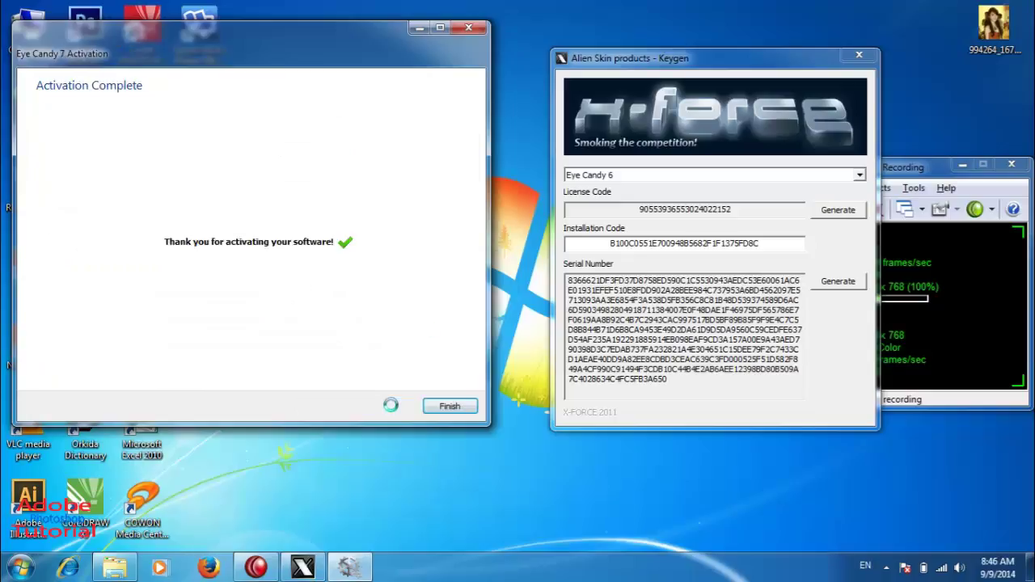
pyautogui.click(447, 407)
# Close the X-Force keygen and launch Adobe Photoshop CS6 from its desktop shortcut.
pyautogui.rightClick(408, 291)
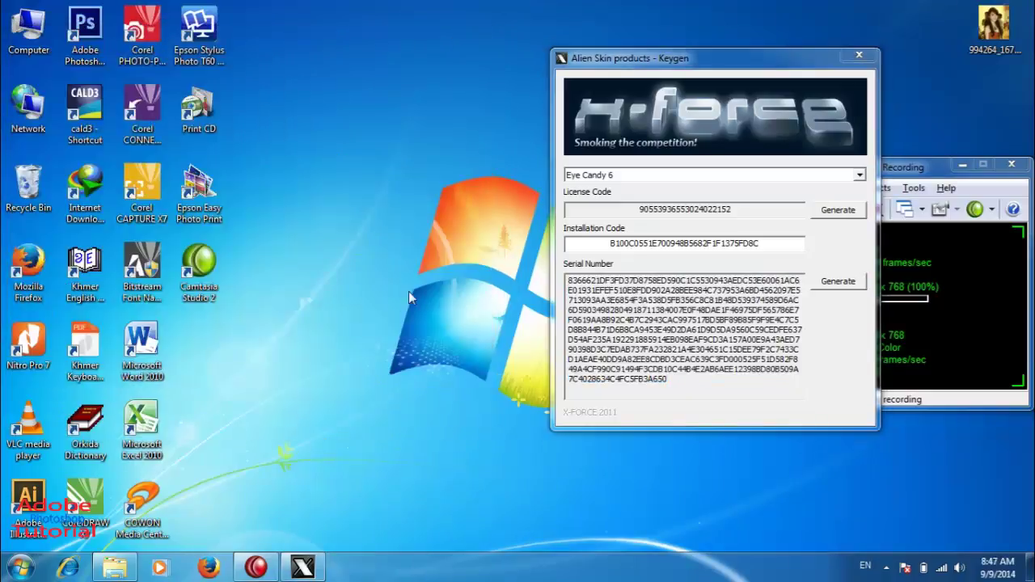
pyautogui.click(438, 306)
pyautogui.moveTo(821, 62); pyautogui.dragTo(725, 67)
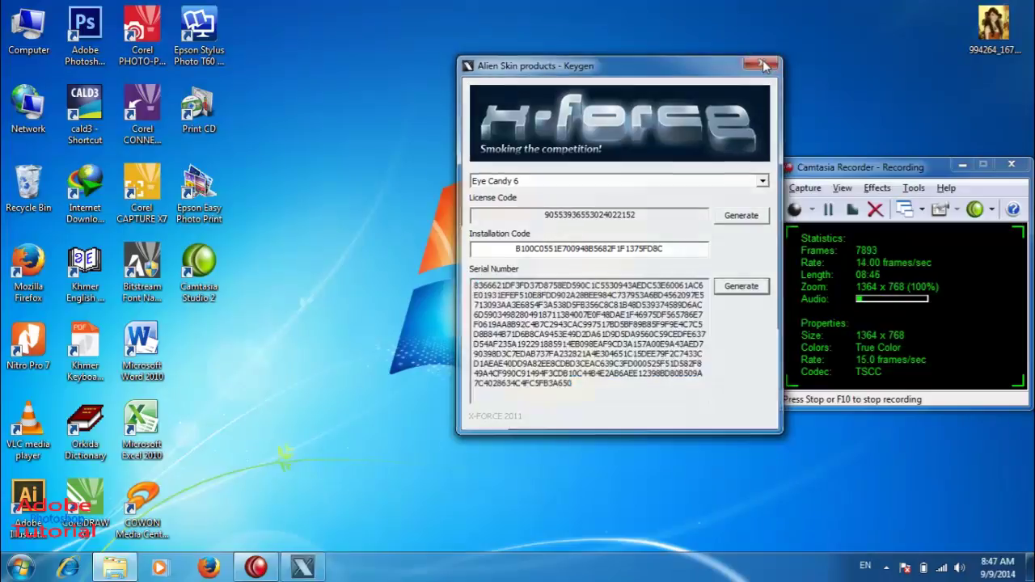
pyautogui.click(763, 62)
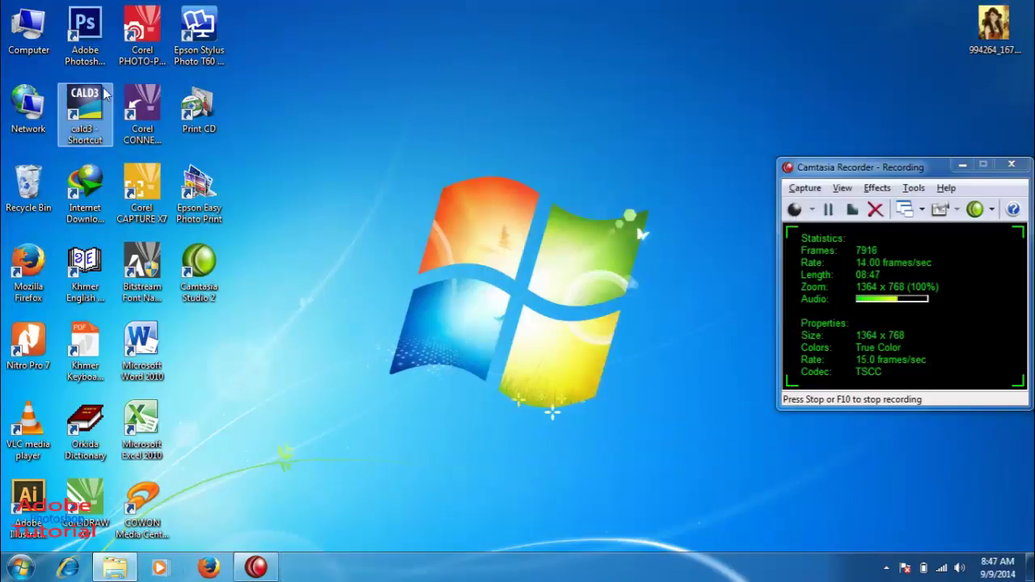
pyautogui.click(85, 33)
pyautogui.rightClick(497, 67)
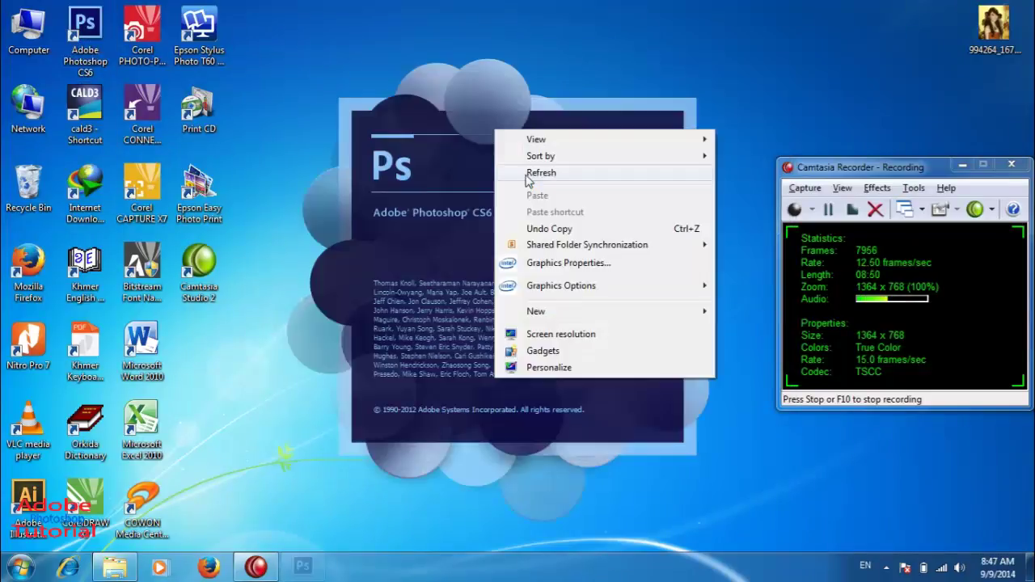
pyautogui.click(591, 109)
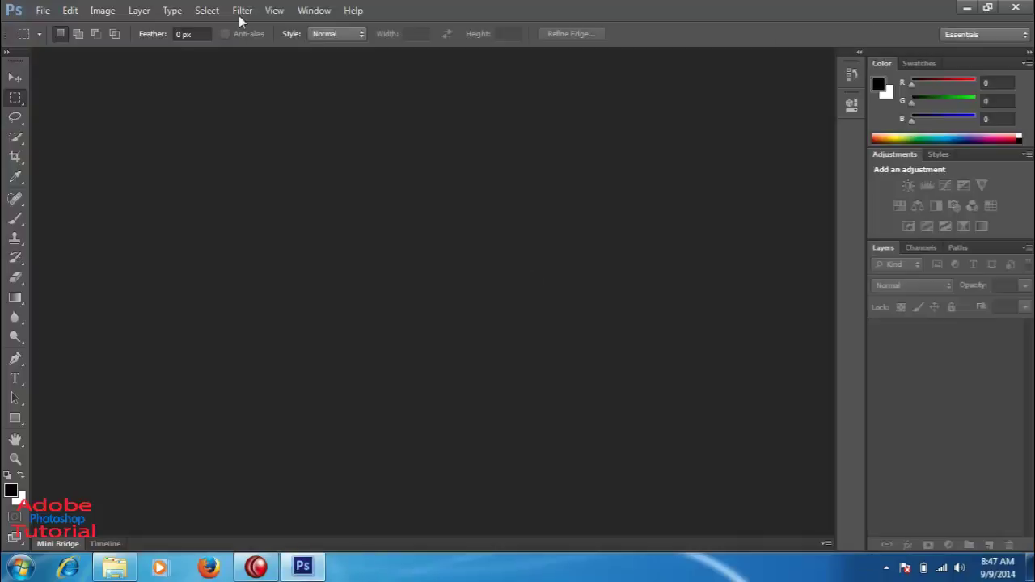
# Create a blank Untitled-1 document and open Filter > Alien Skin > Eye Candy 7.
pyautogui.click(241, 15)
pyautogui.click(142, 176)
pyautogui.doubleClick(141, 172)
pyautogui.click(725, 70)
pyautogui.click(43, 10)
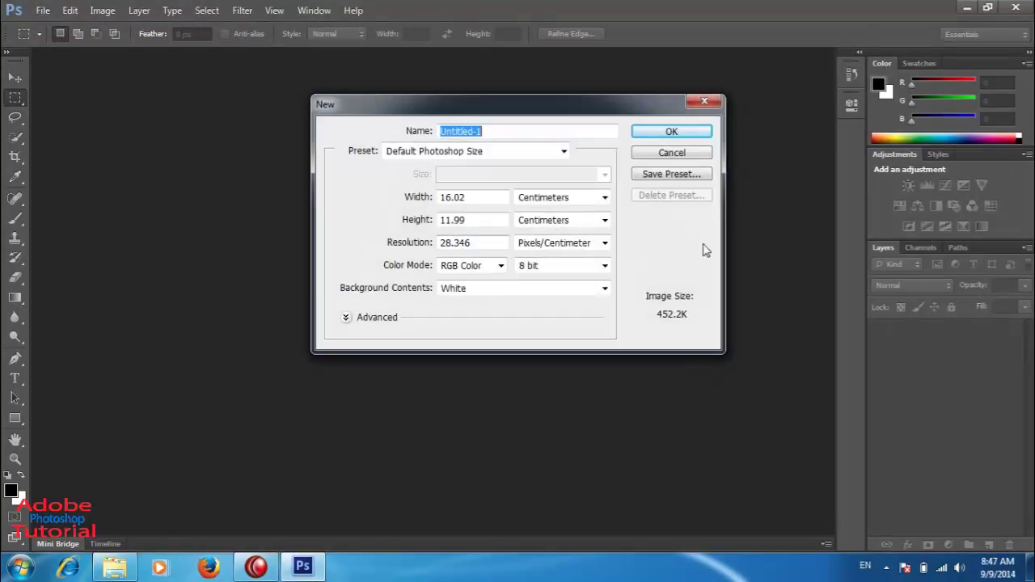
pyautogui.click(698, 132)
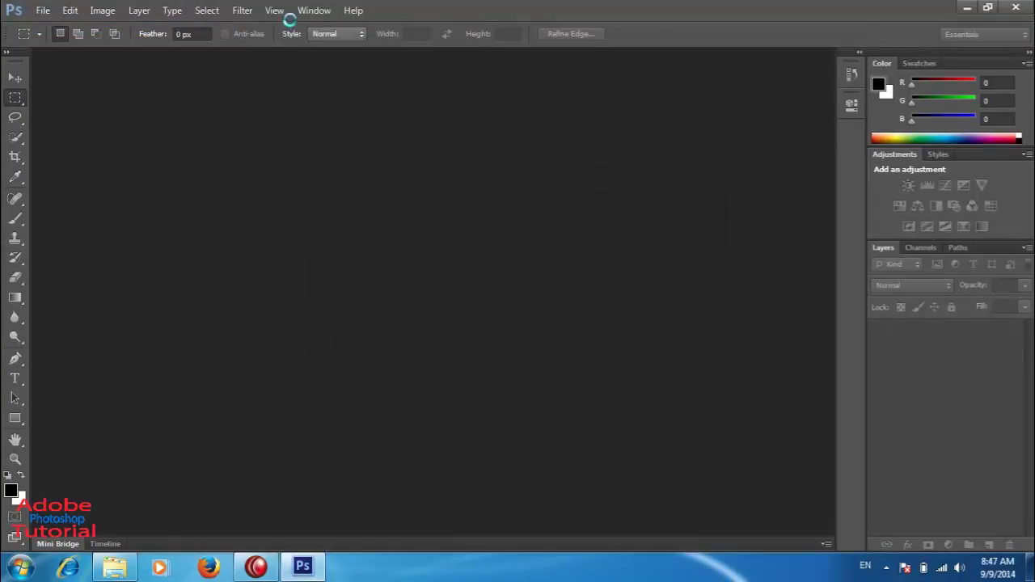
pyautogui.click(242, 10)
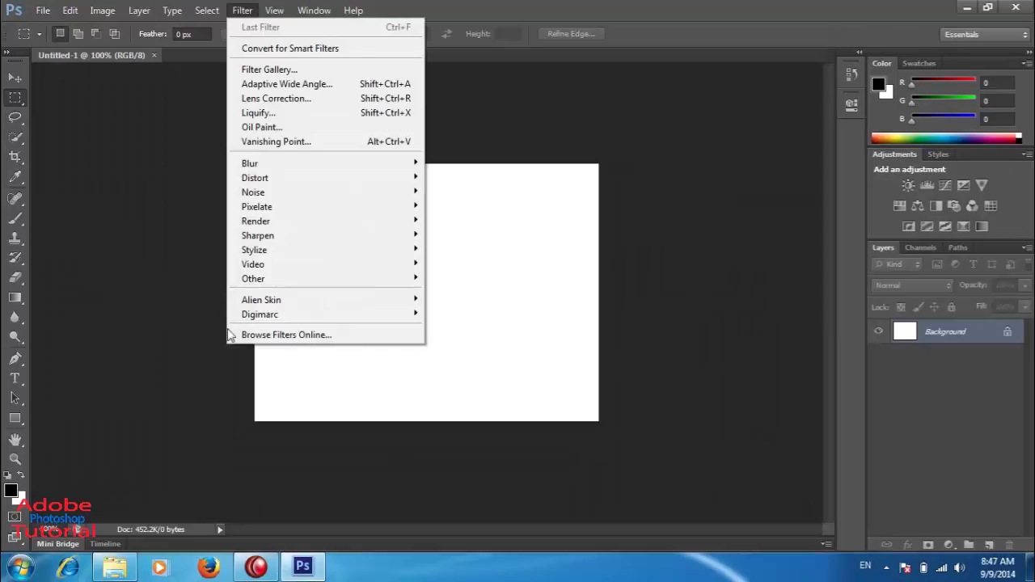
pyautogui.click(451, 304)
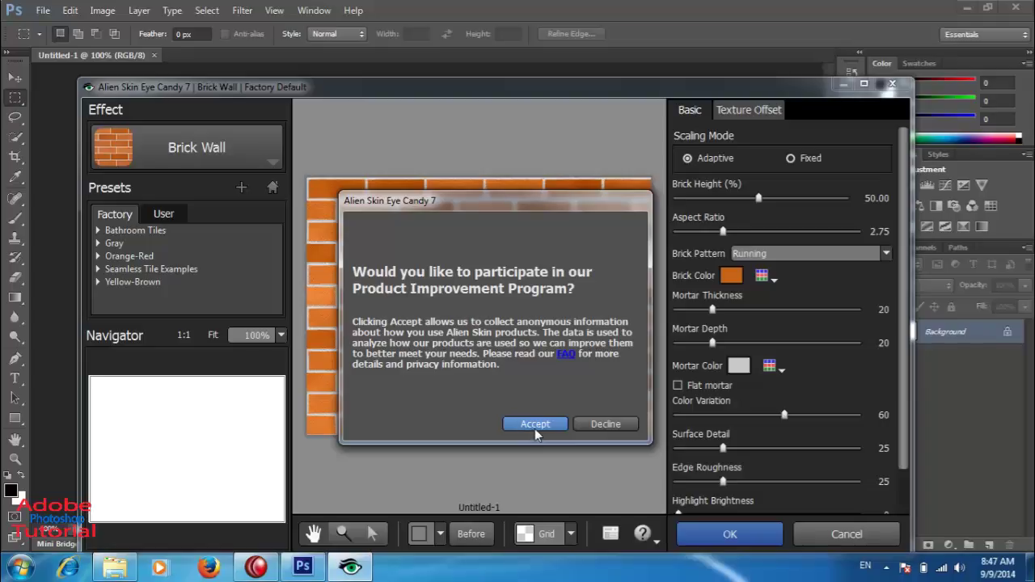
# Accept the participation prompt and apply Eye Candy 7's Clouds effect to the document.
pyautogui.click(534, 426)
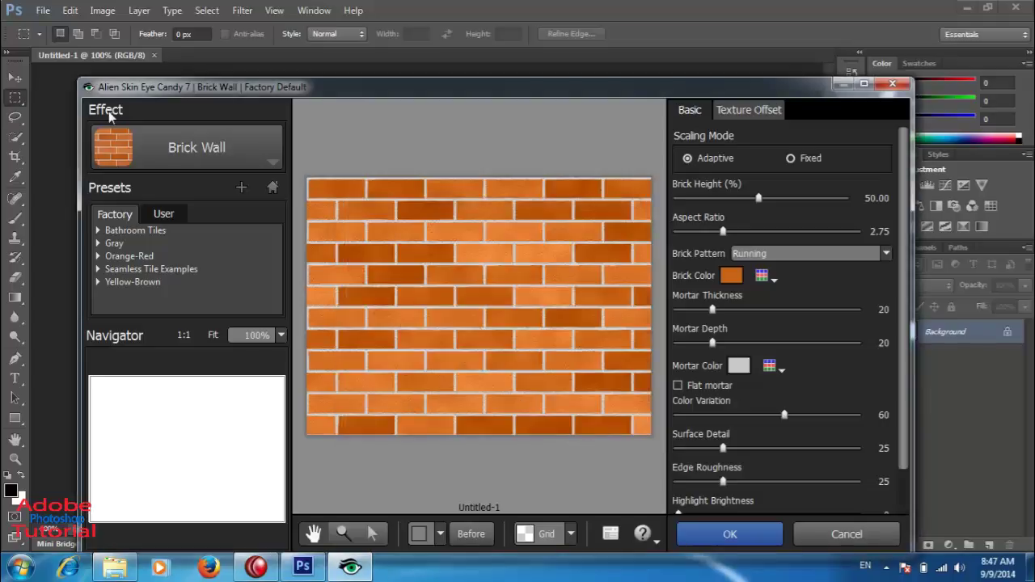
pyautogui.click(142, 144)
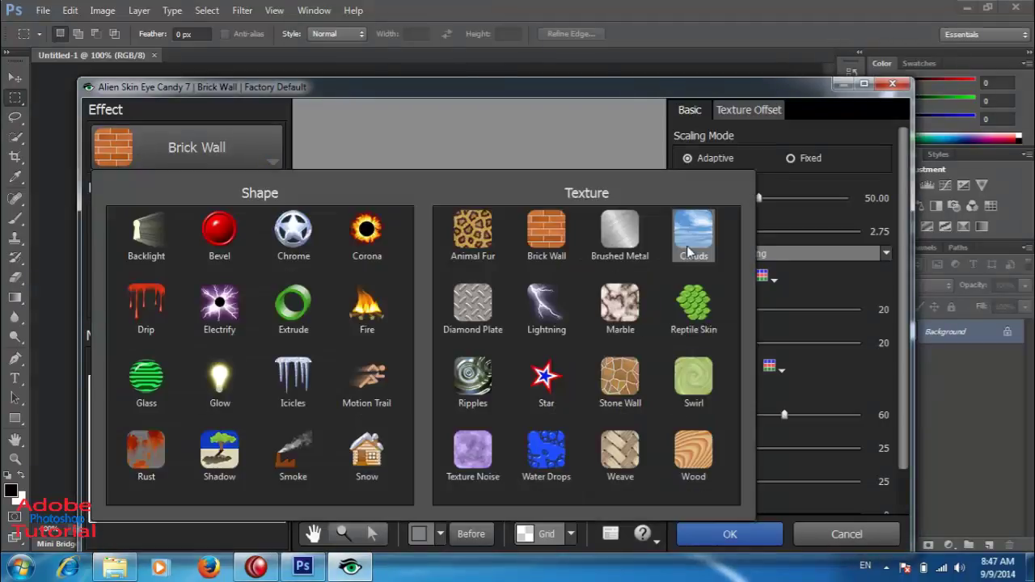
pyautogui.click(690, 228)
pyautogui.click(746, 536)
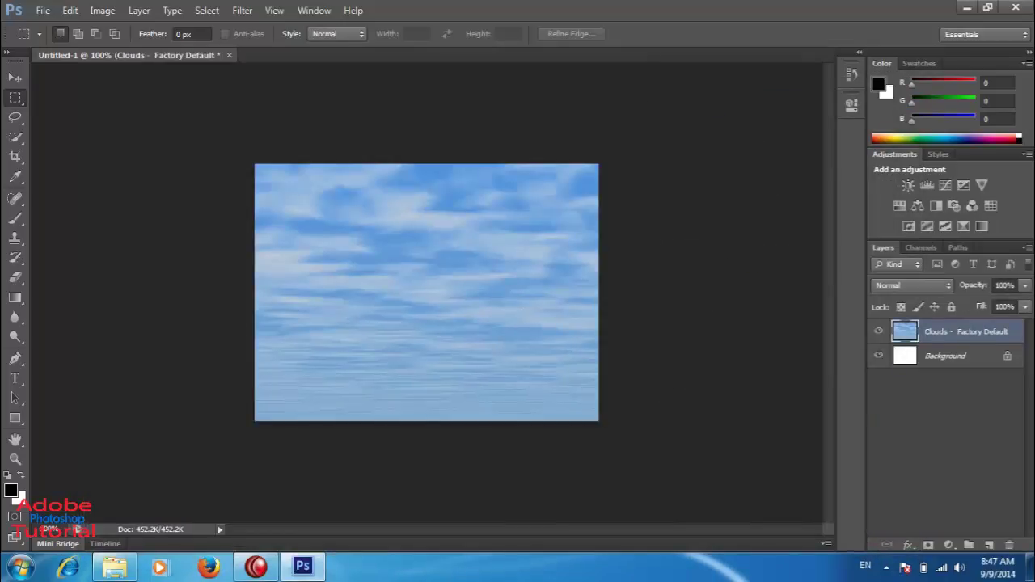
# Quit Photoshop without saving the test document.
pyautogui.click(1016, 8)
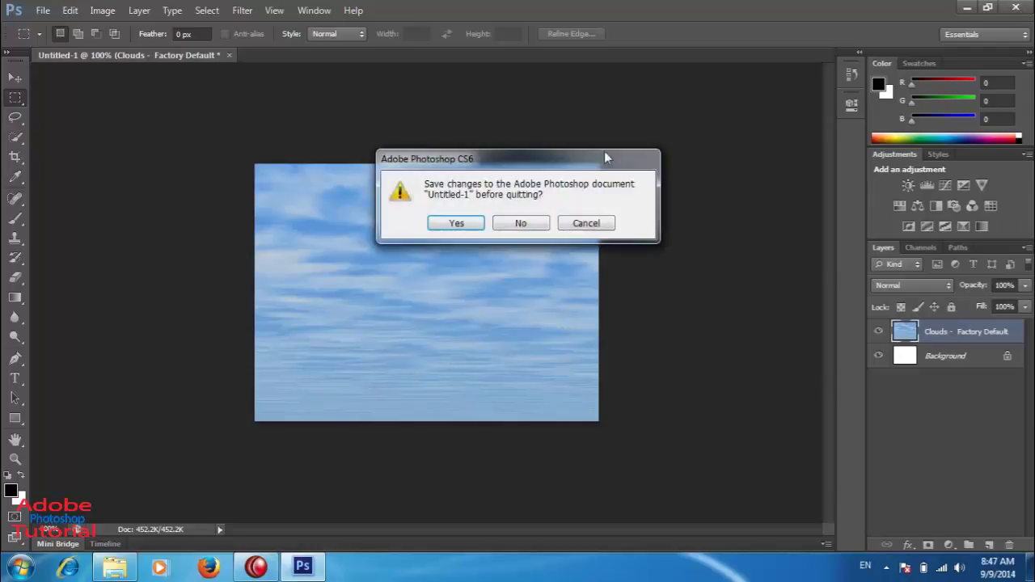
pyautogui.click(522, 222)
pyautogui.rightClick(411, 153)
# Check the Alien Skin folder in Program Files, then show Local Disk (D:).
pyautogui.click(421, 198)
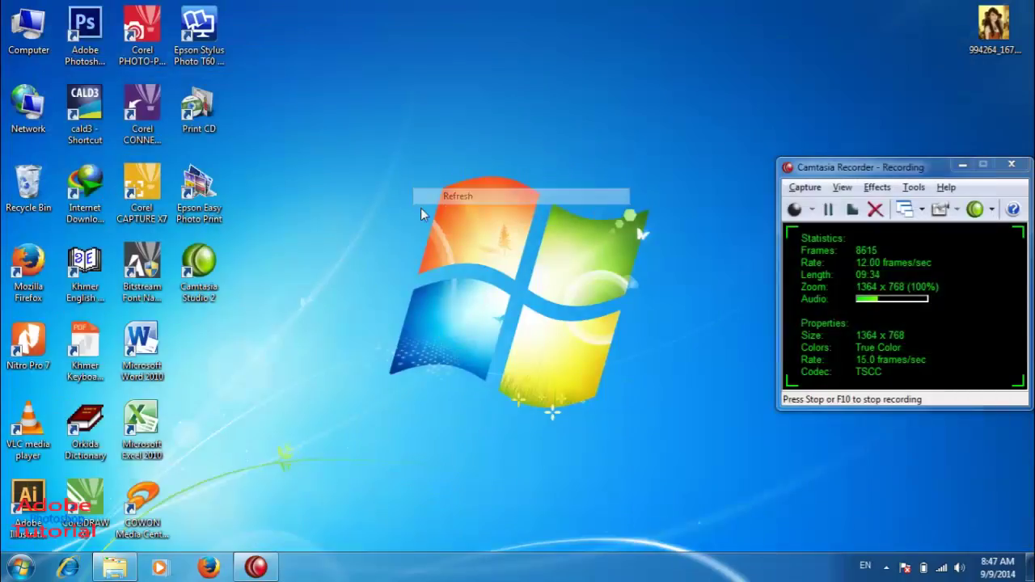
pyautogui.rightClick(411, 216)
pyautogui.click(457, 259)
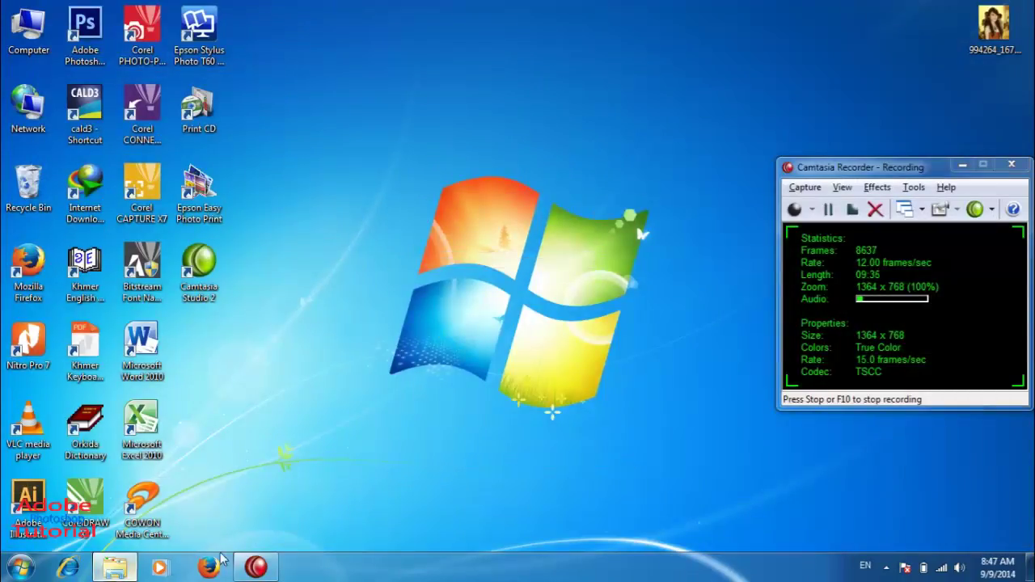
pyautogui.click(114, 568)
pyautogui.click(13, 29)
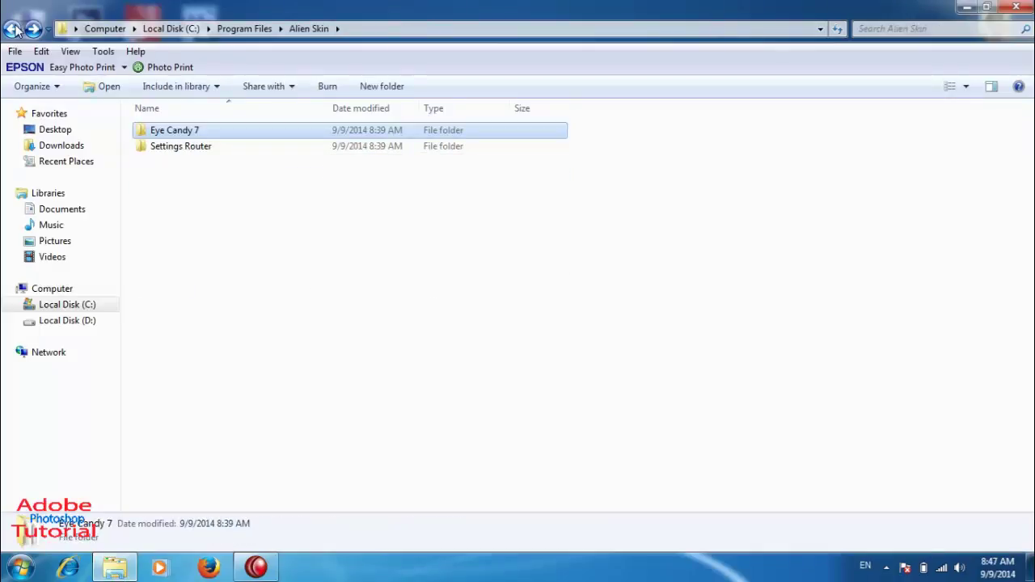
pyautogui.click(13, 29)
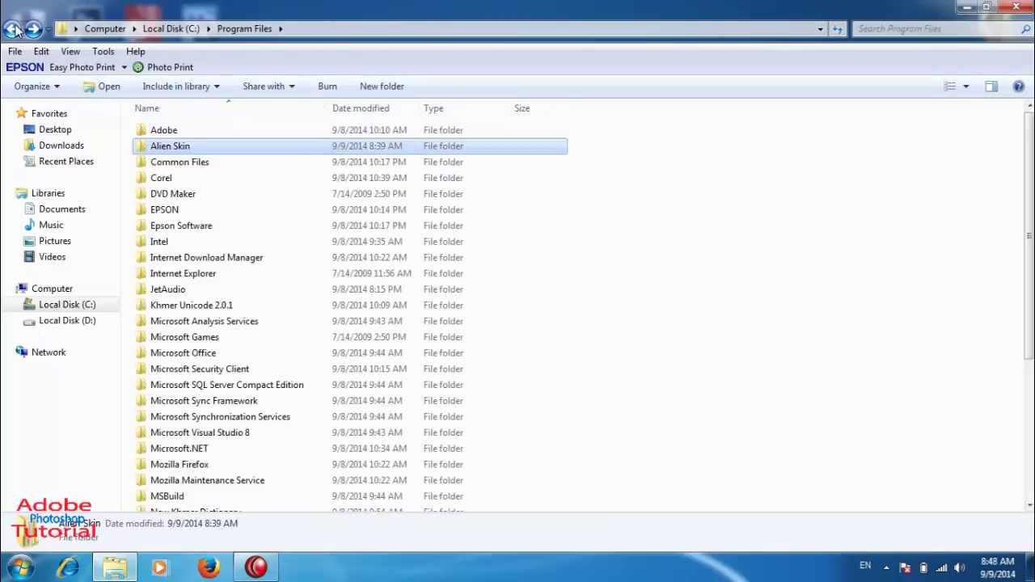
pyautogui.doubleClick(187, 147)
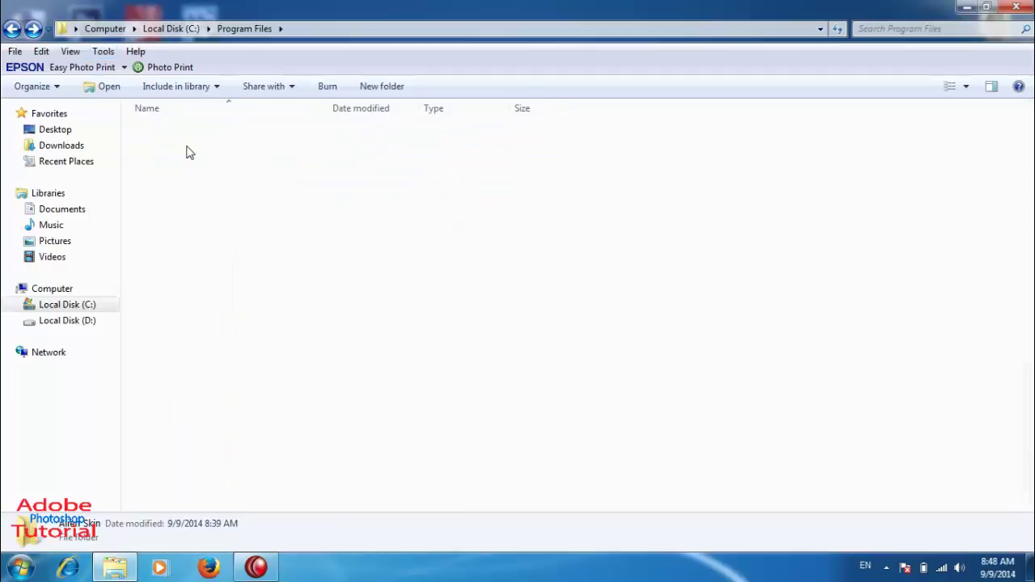
pyautogui.click(13, 29)
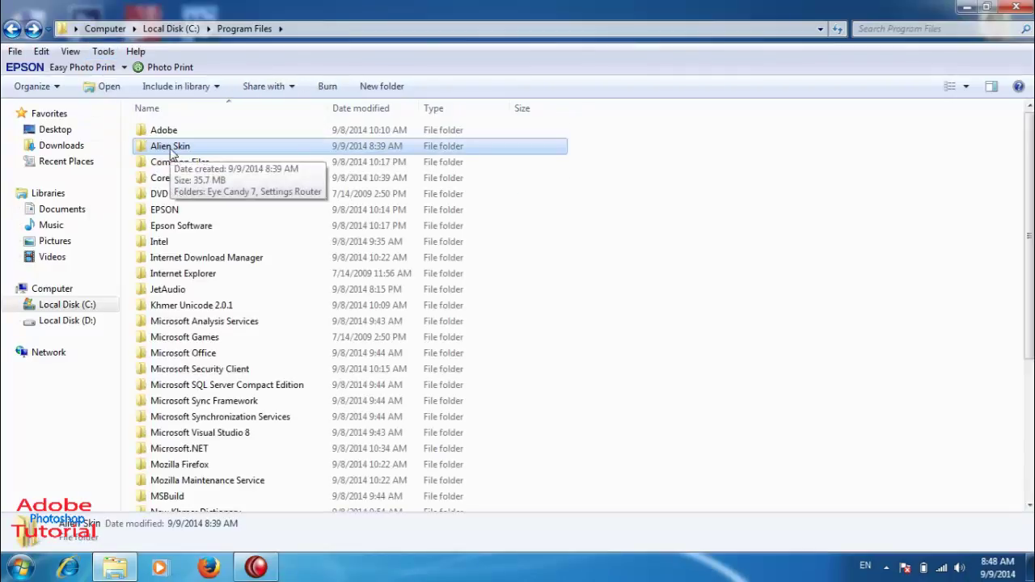
pyautogui.doubleClick(171, 147)
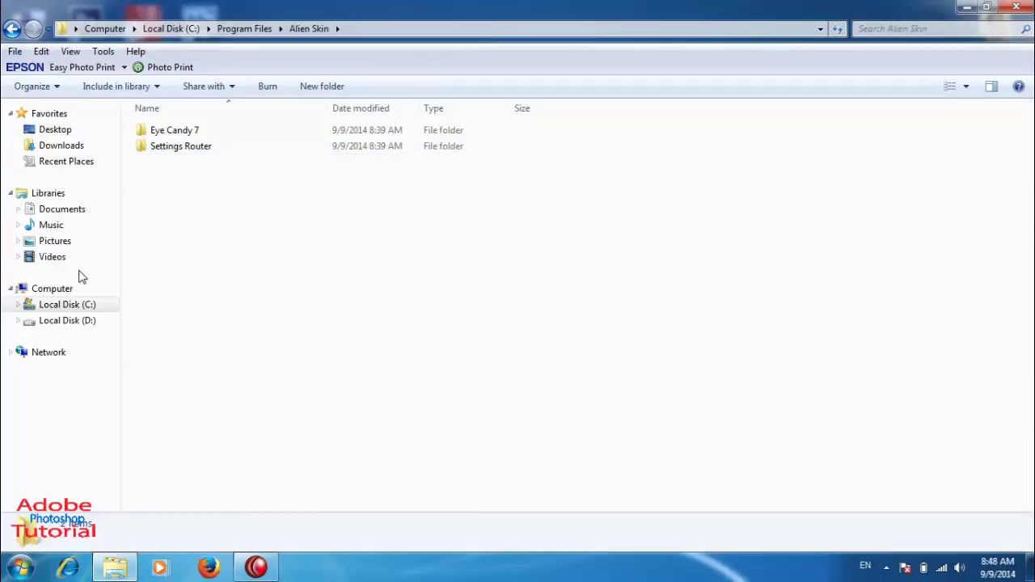
pyautogui.click(79, 321)
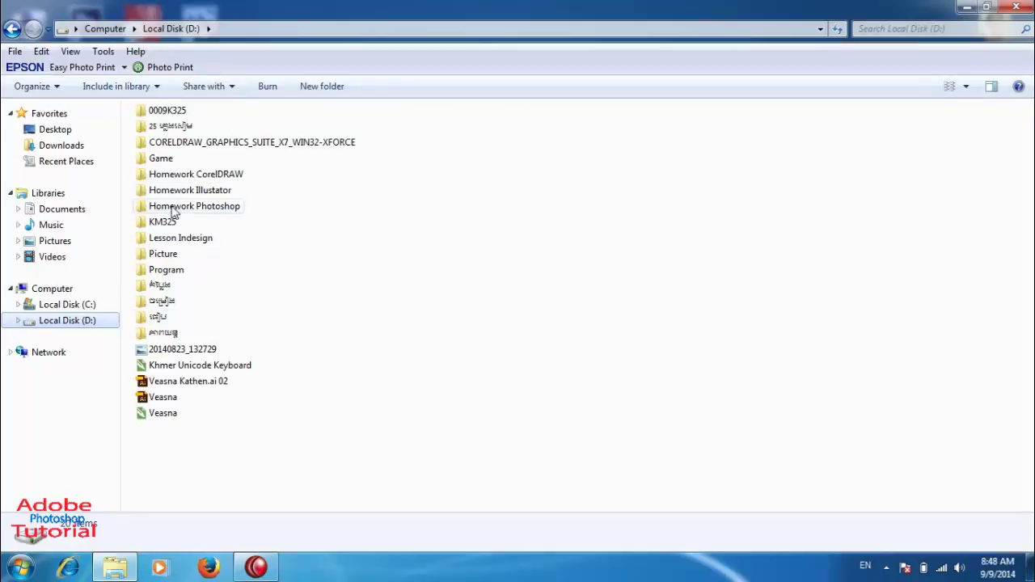
# Open Homework Photoshop > Plugin photoshopCS6 > Imagenomic Plugin Suite > Imagenomic Noiseware 5.0.2 Build 5020.
pyautogui.doubleClick(172, 209)
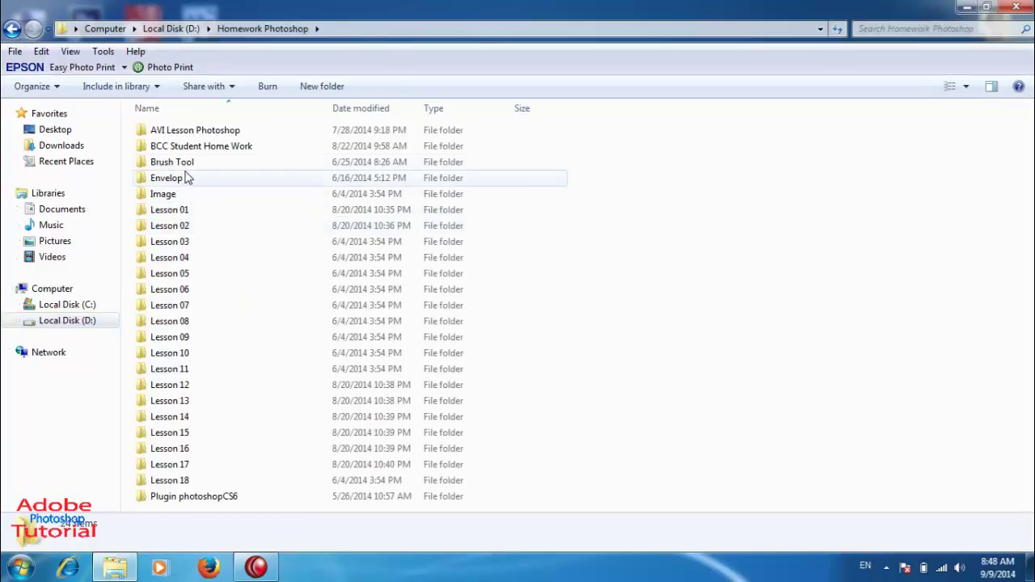
pyautogui.doubleClick(194, 498)
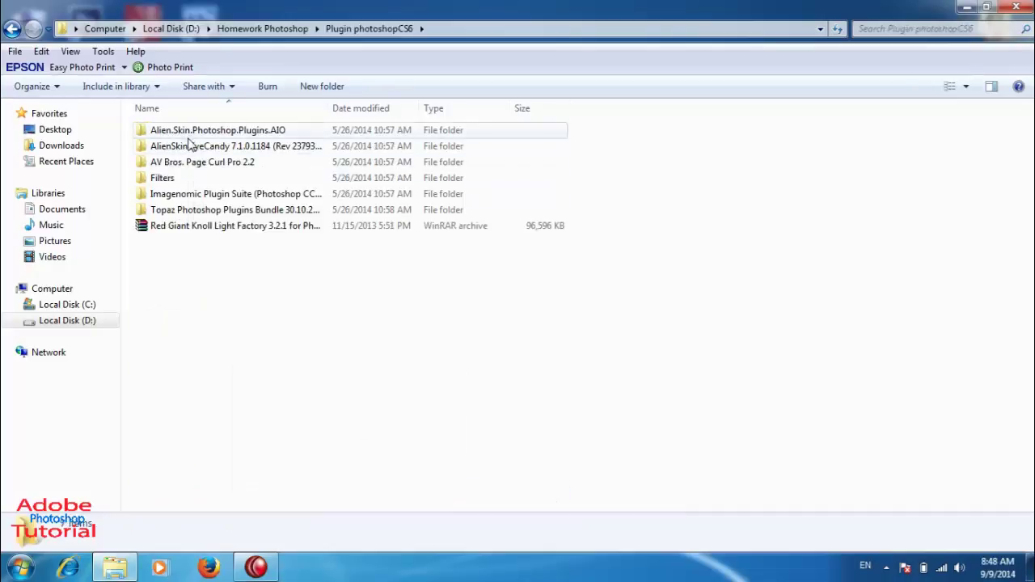
pyautogui.click(190, 147)
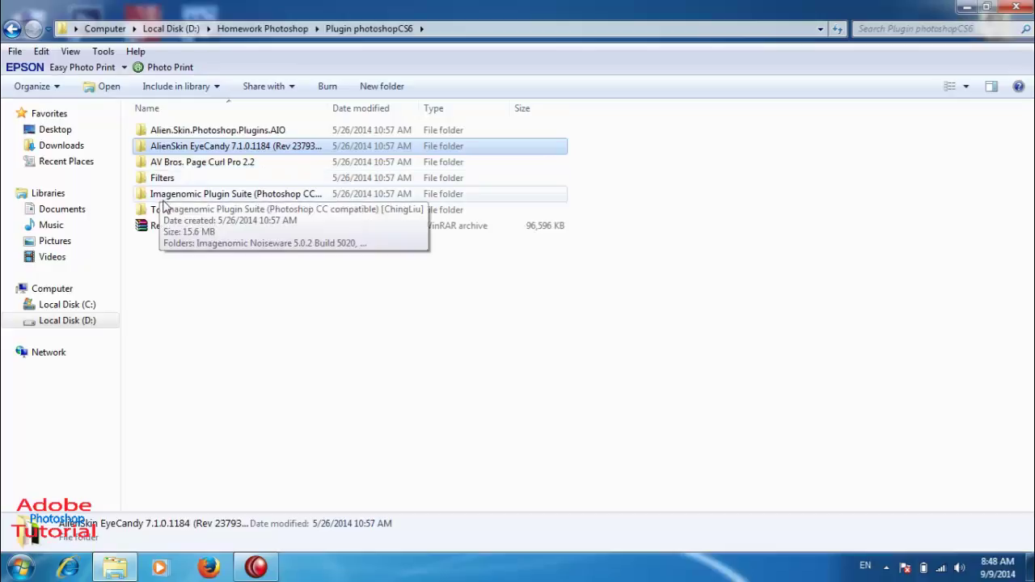
pyautogui.doubleClick(166, 199)
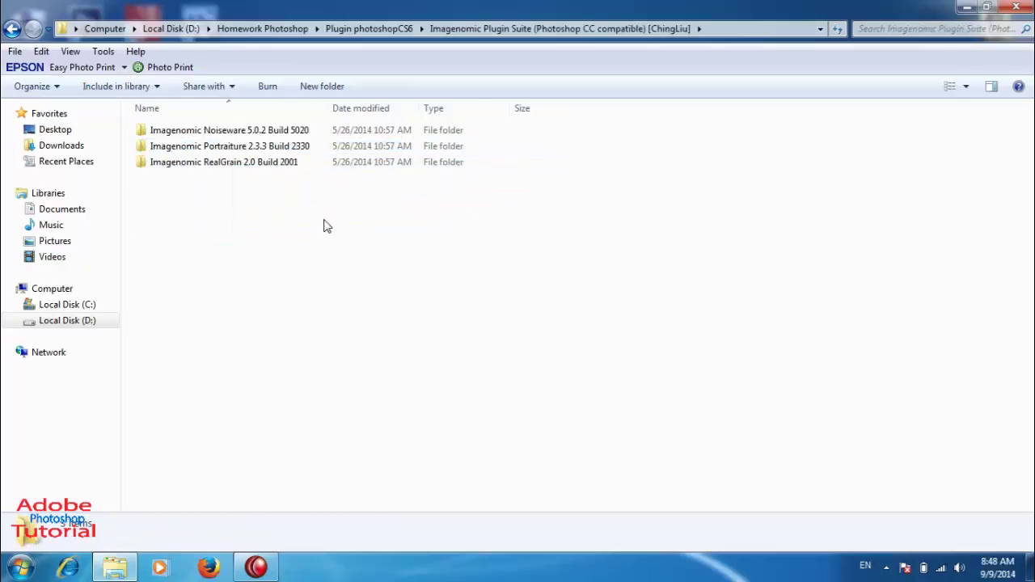
pyautogui.doubleClick(185, 131)
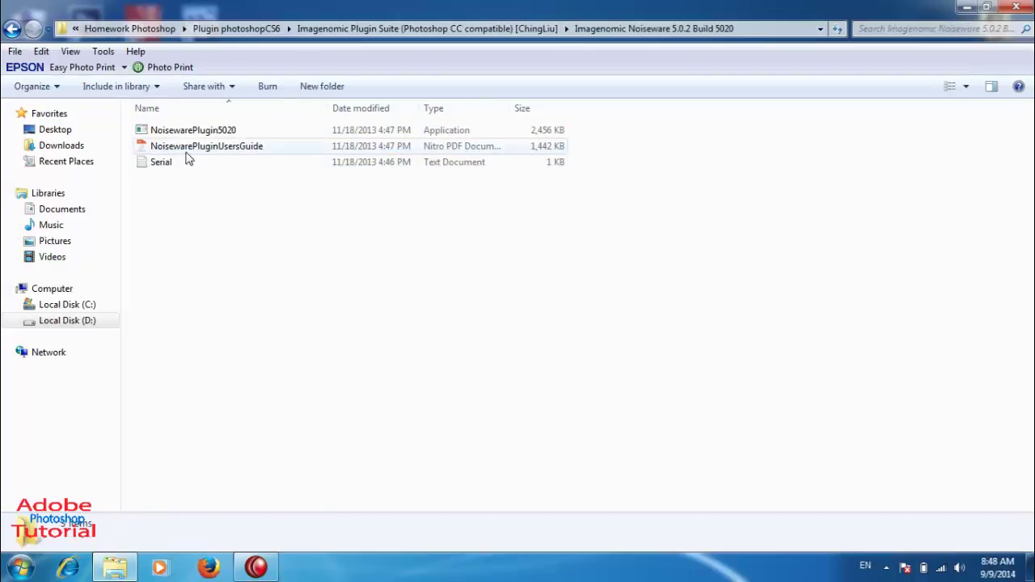
# Refresh the desktop twice, then return to the Noiseware folder and select the NoisewarePlugin5020 installer.
pyautogui.click(967, 6)
pyautogui.rightClick(483, 107)
pyautogui.click(529, 150)
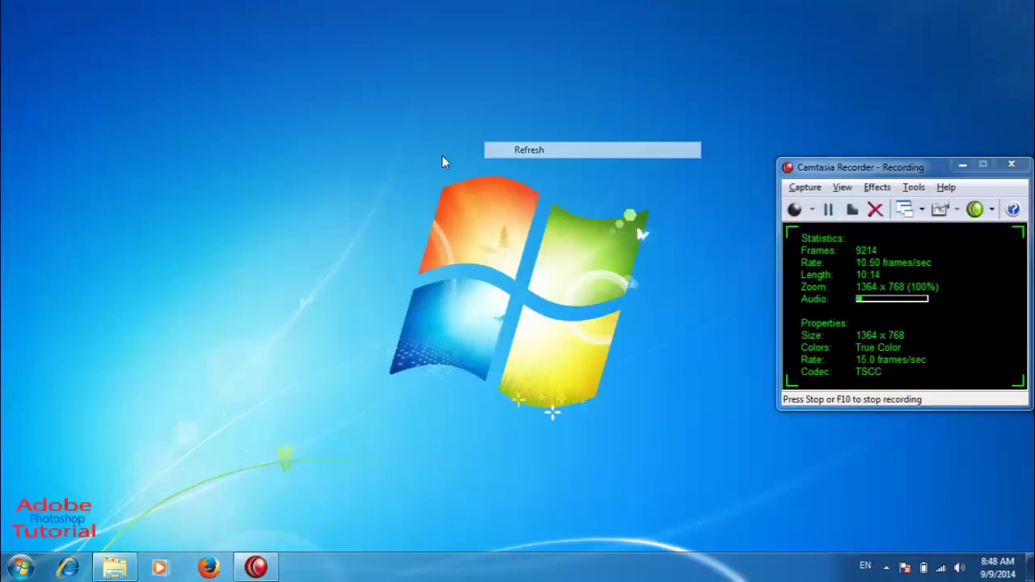
pyautogui.rightClick(404, 146)
pyautogui.click(454, 192)
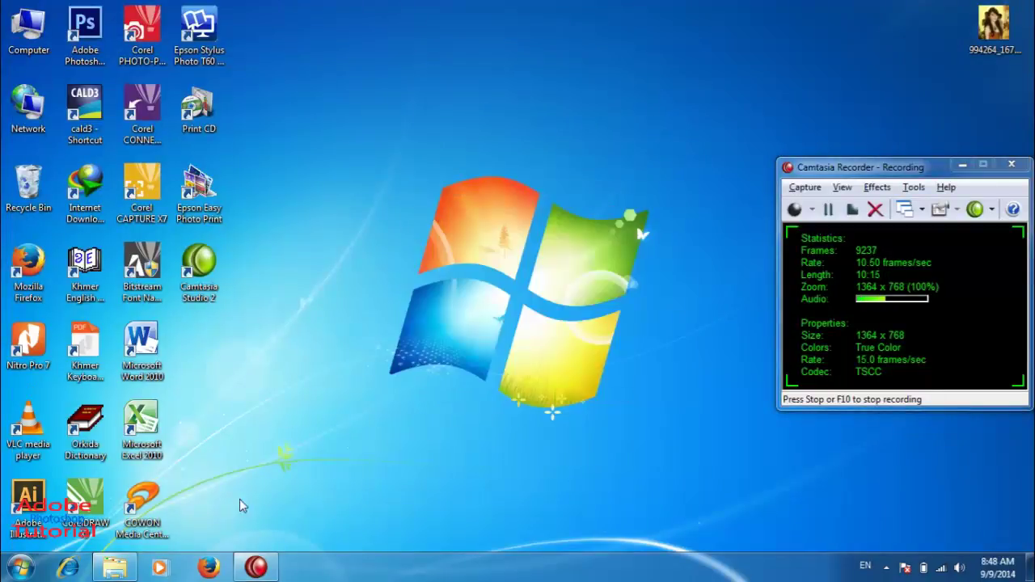
pyautogui.click(114, 567)
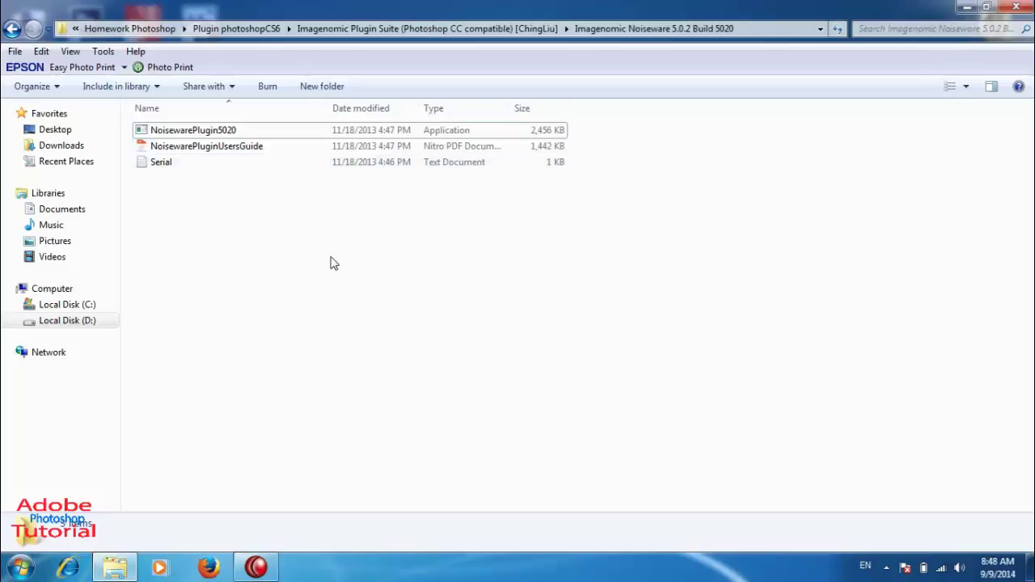
pyautogui.click(153, 131)
# Run the Noiseware installer as administrator and accept its license agreement.
pyautogui.rightClick(154, 131)
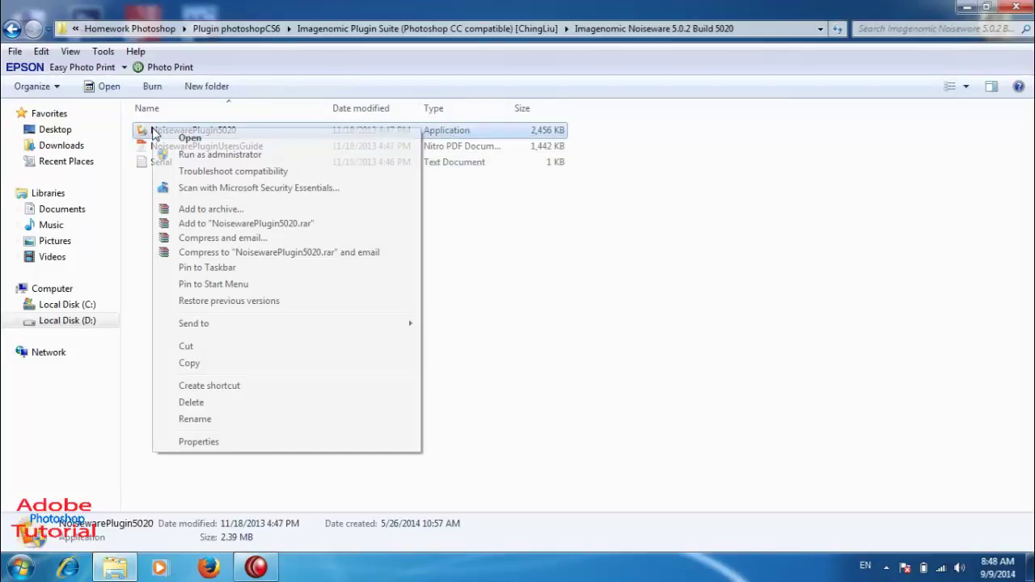
pyautogui.click(200, 157)
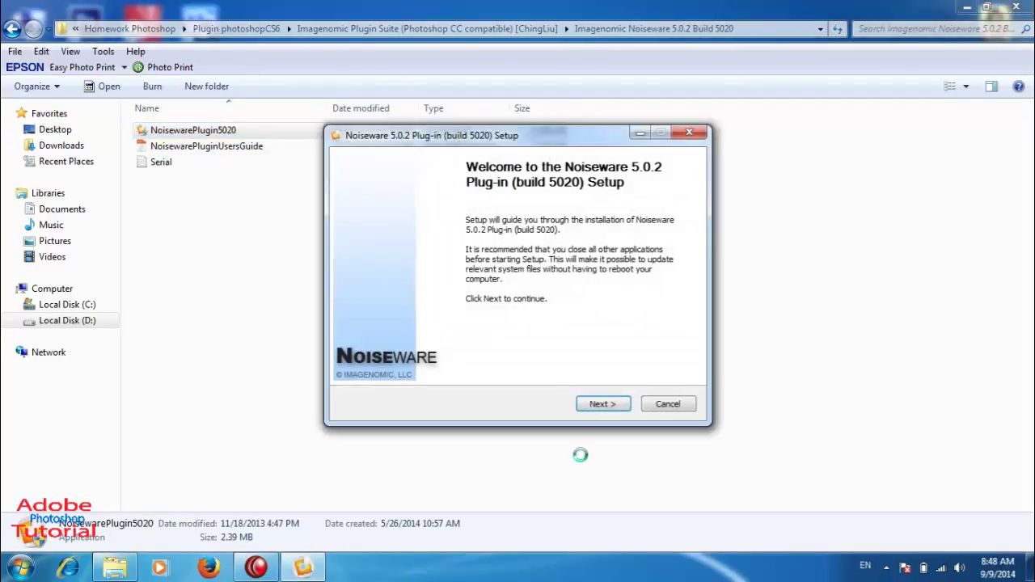
pyautogui.click(607, 403)
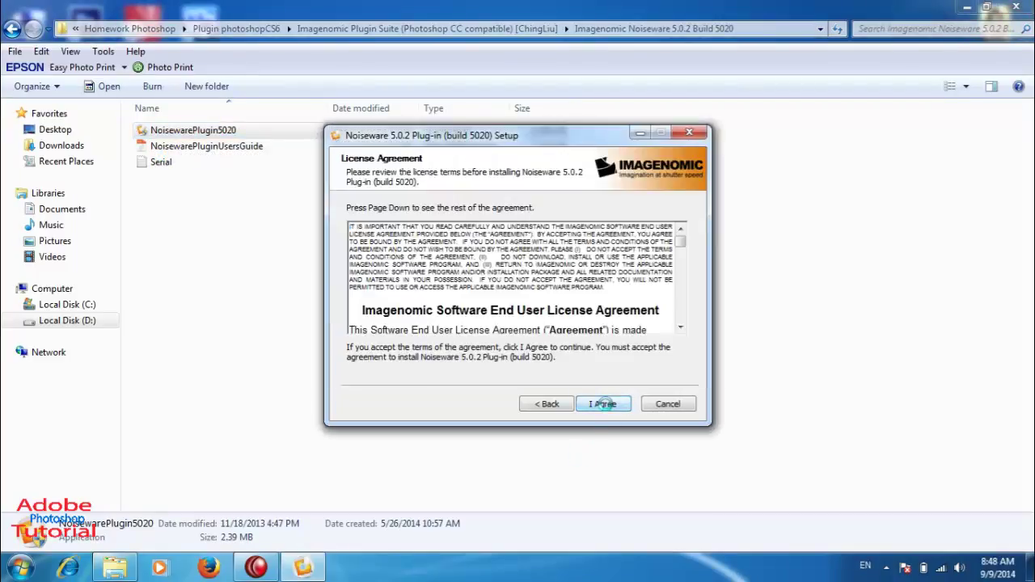
pyautogui.click(604, 404)
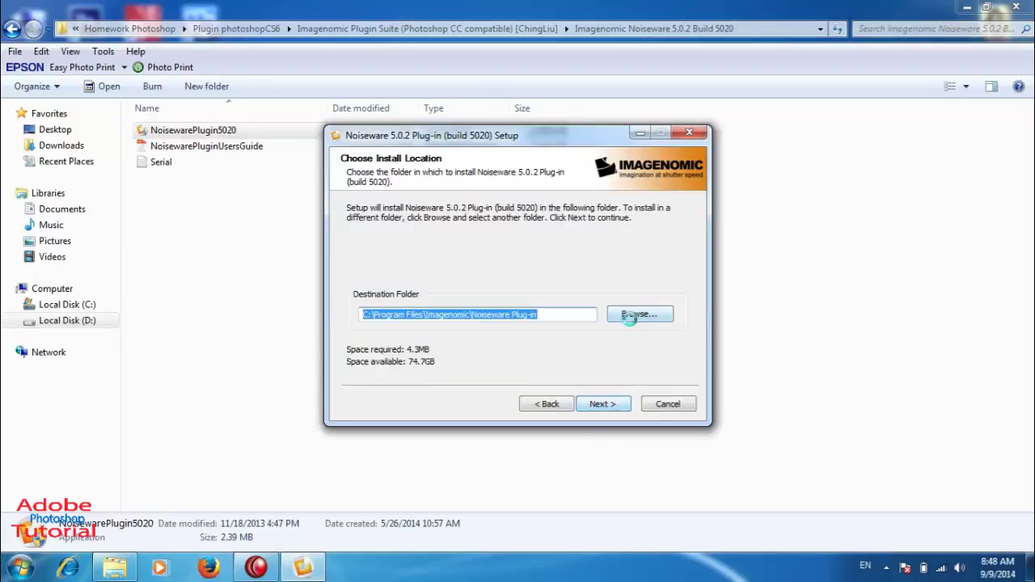
# Browse to C:\Program Files\Adobe\Adobe Photoshop CS6\Plug-ins as the install destination.
pyautogui.click(630, 318)
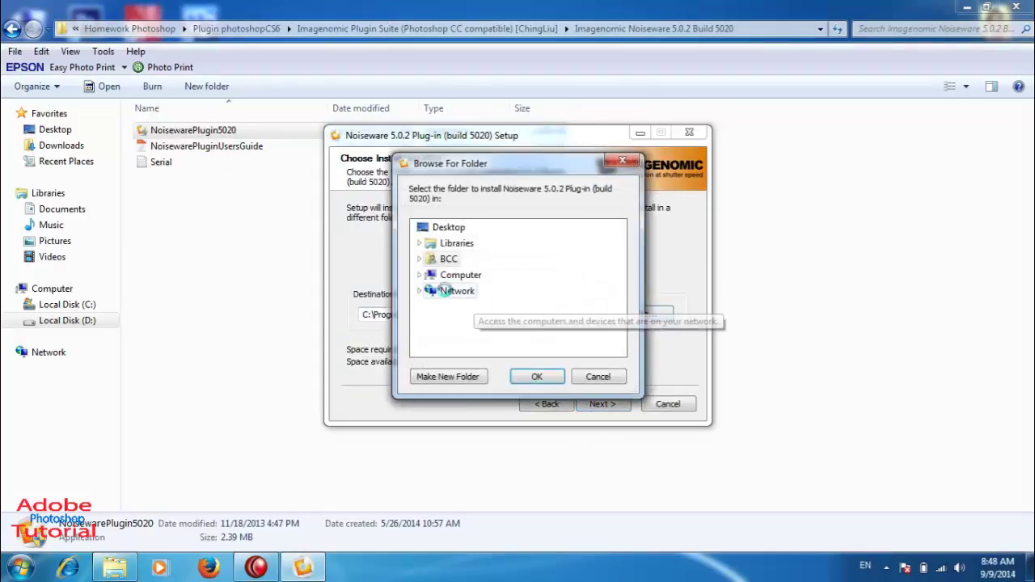
pyautogui.doubleClick(443, 276)
pyautogui.doubleClick(474, 291)
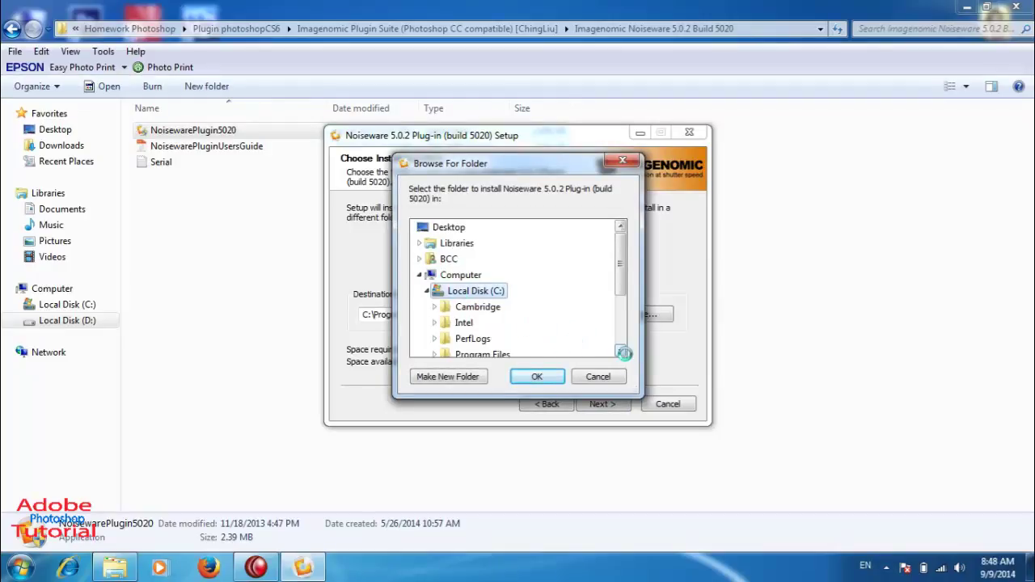
pyautogui.scroll(-1, 623, 353)
pyautogui.doubleClick(494, 308)
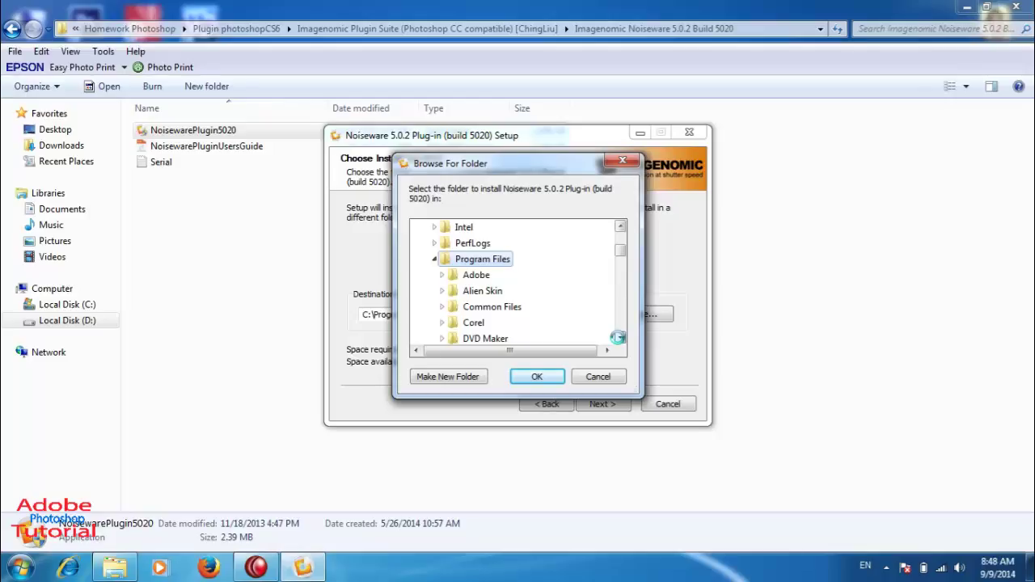
pyautogui.scroll(-1, 617, 337)
pyautogui.scroll(-1, 617, 338)
pyautogui.scroll(-1, 617, 337)
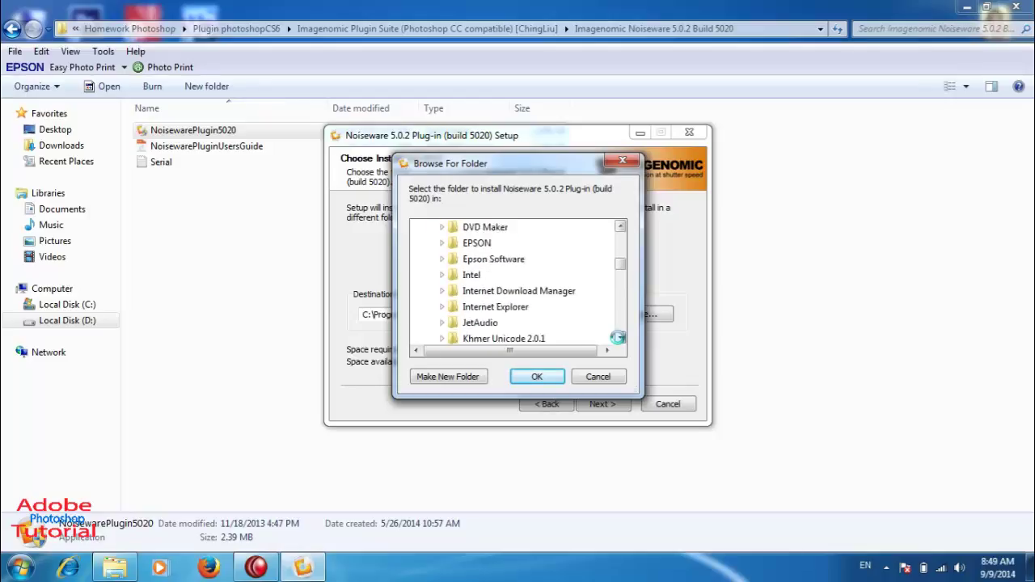
pyautogui.scroll(-1, 617, 337)
pyautogui.scroll(-1, 617, 337)
pyautogui.scroll(-1, 617, 337)
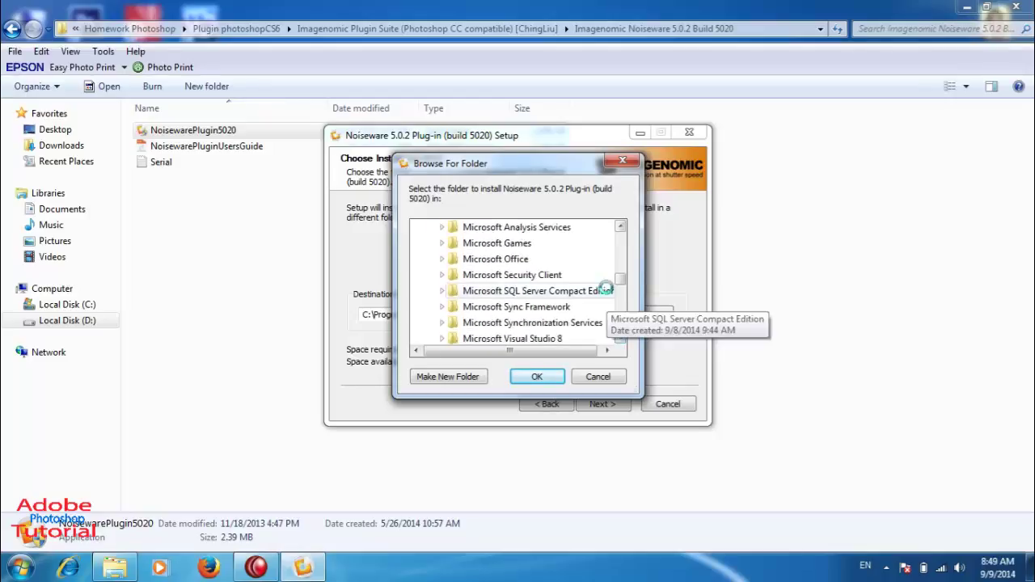
pyautogui.moveTo(617, 275); pyautogui.dragTo(620, 248)
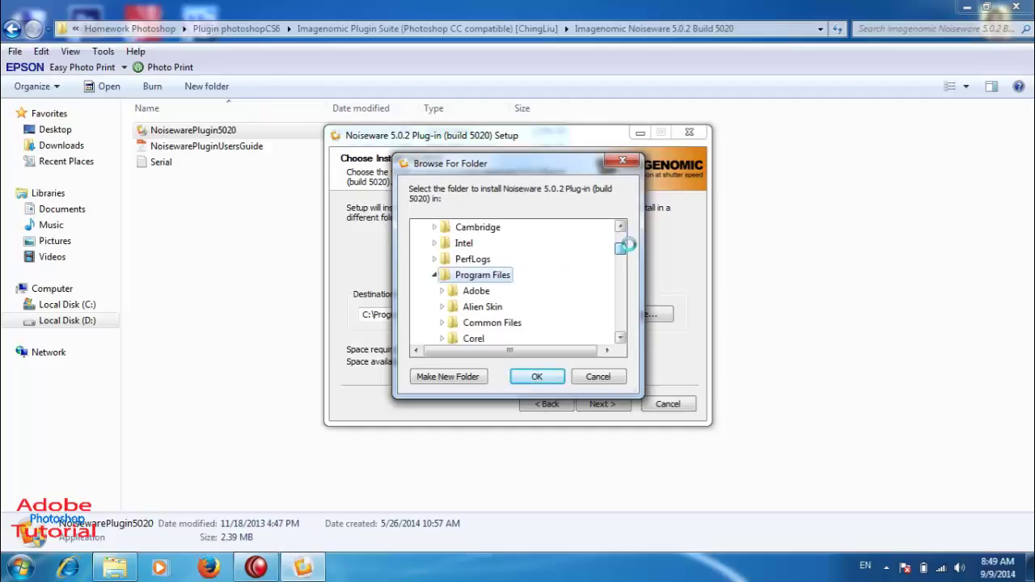
pyautogui.click(476, 291)
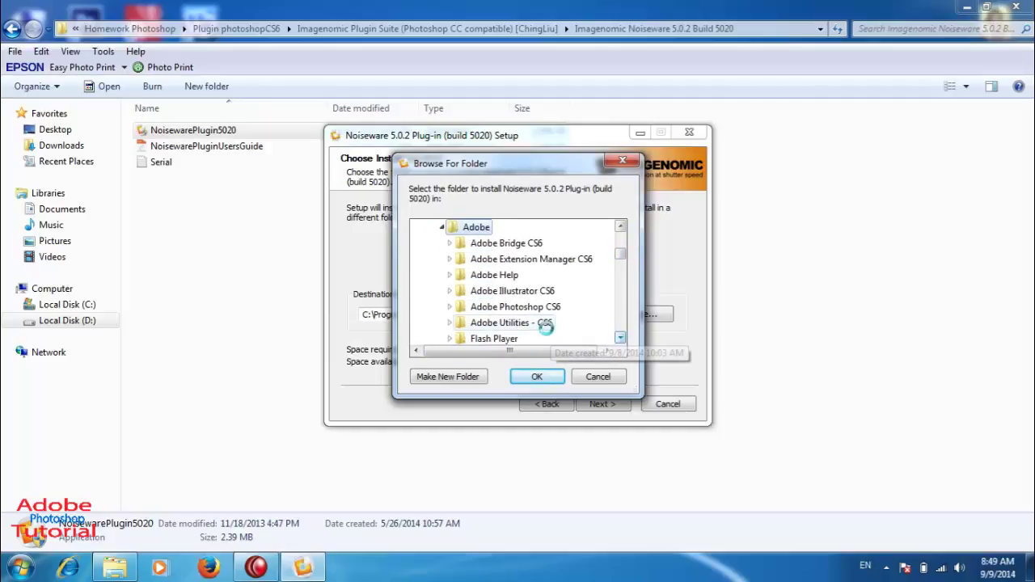
pyautogui.click(524, 306)
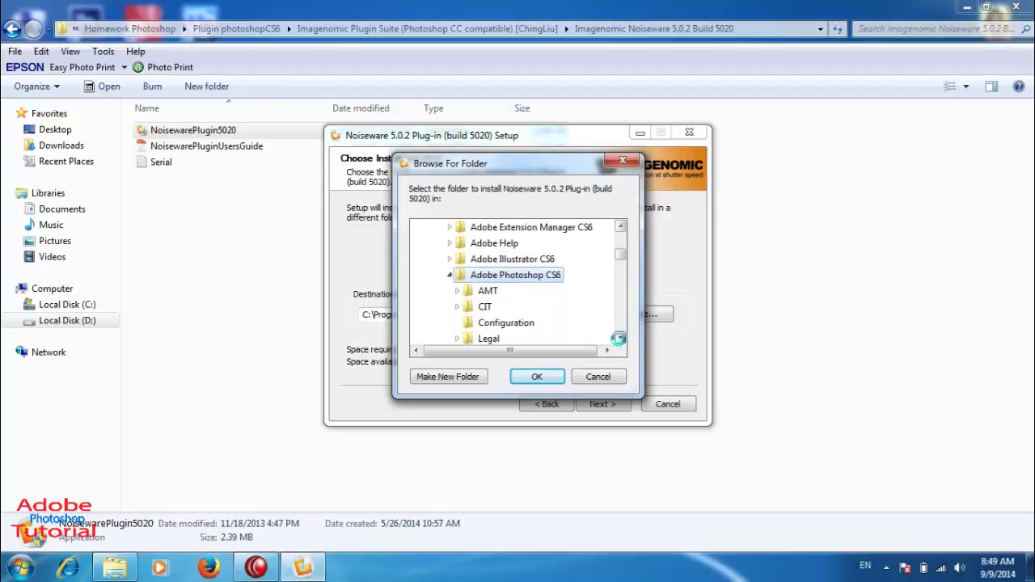
pyautogui.click(495, 322)
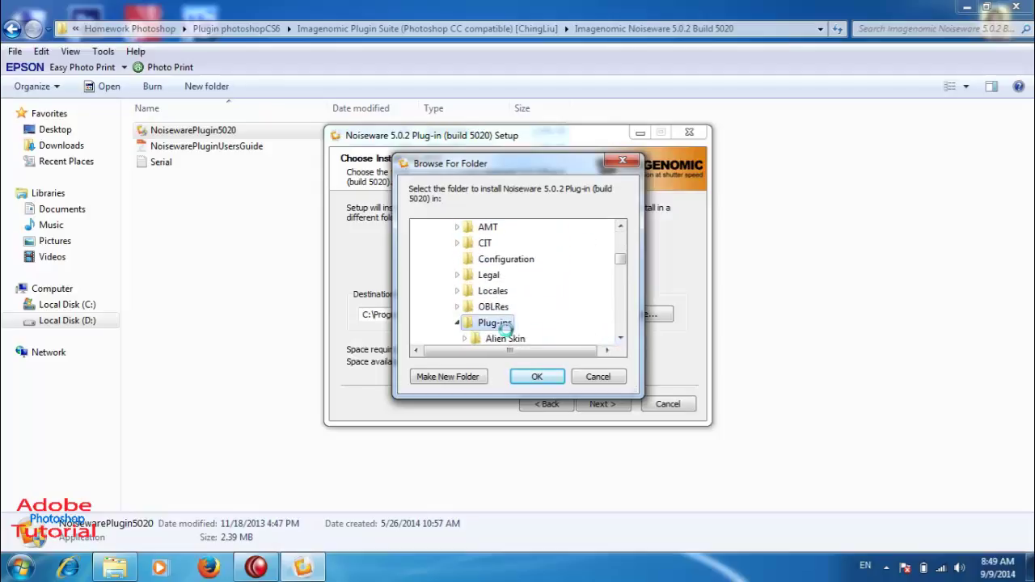
# Confirm the Plug-ins folder, install Noiseware 5.0.2 and finish the setup.
pyautogui.click(620, 339)
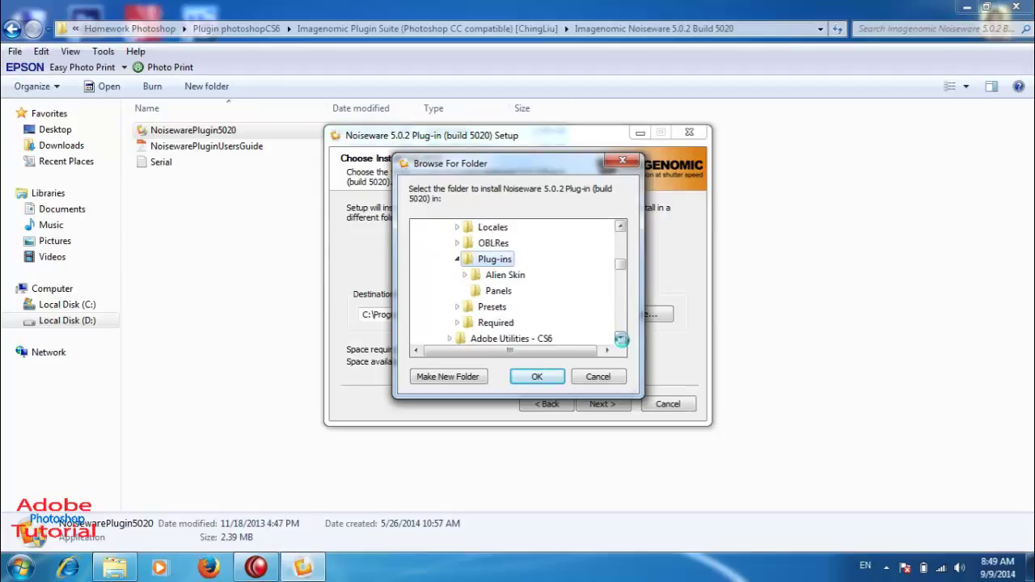
pyautogui.click(620, 339)
pyautogui.click(621, 339)
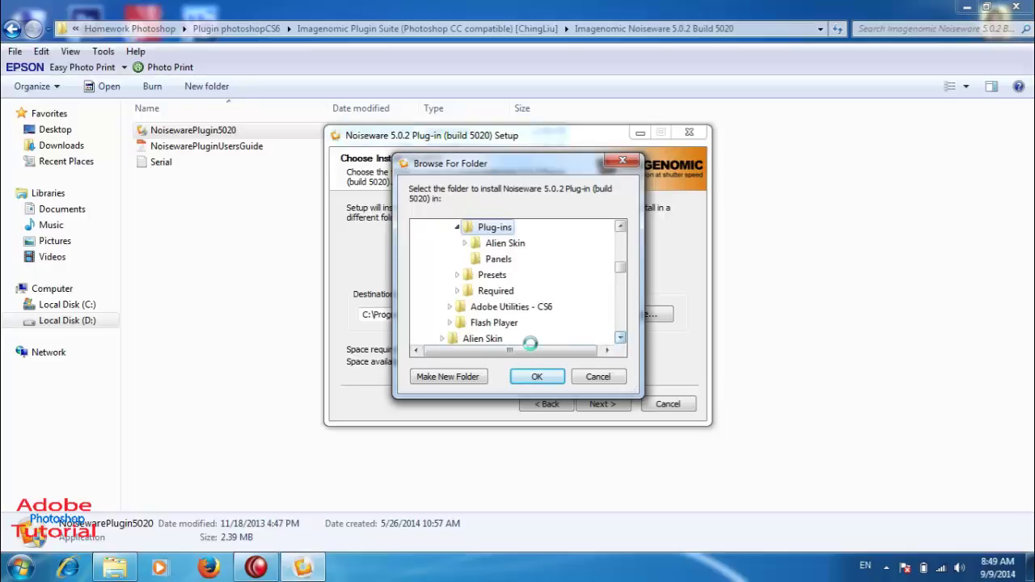
pyautogui.click(619, 337)
pyautogui.click(619, 338)
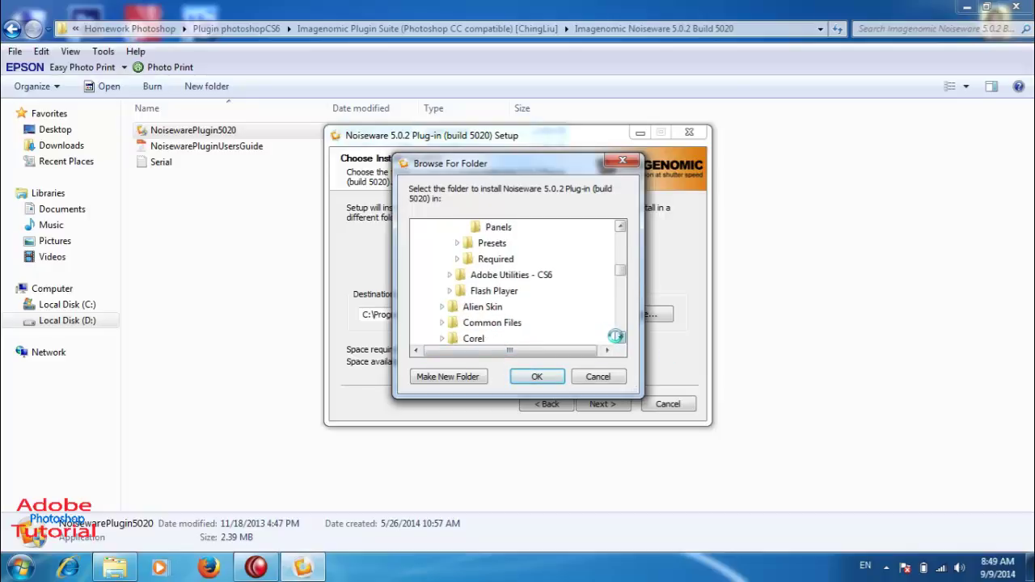
pyautogui.click(537, 376)
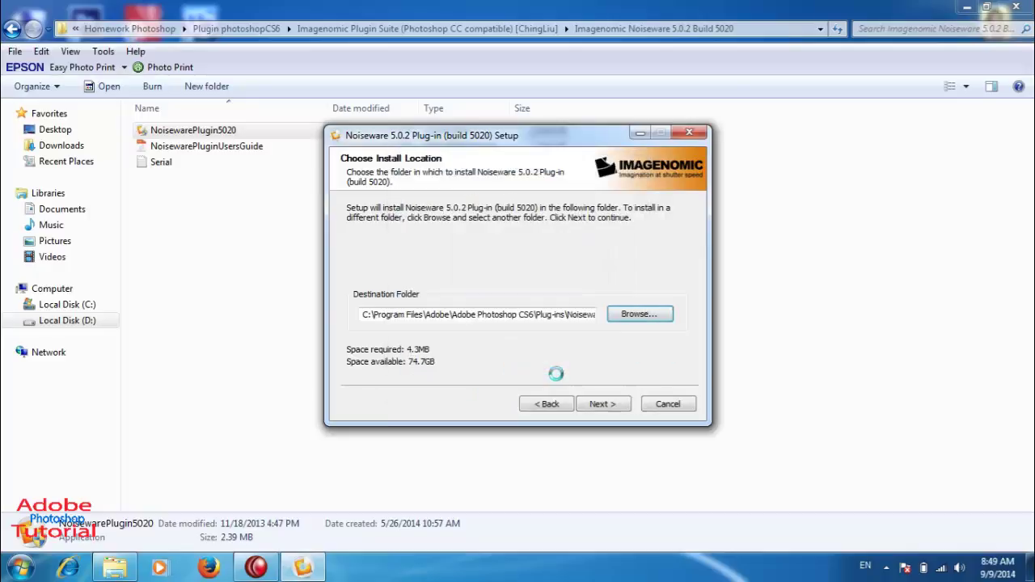
pyautogui.click(603, 404)
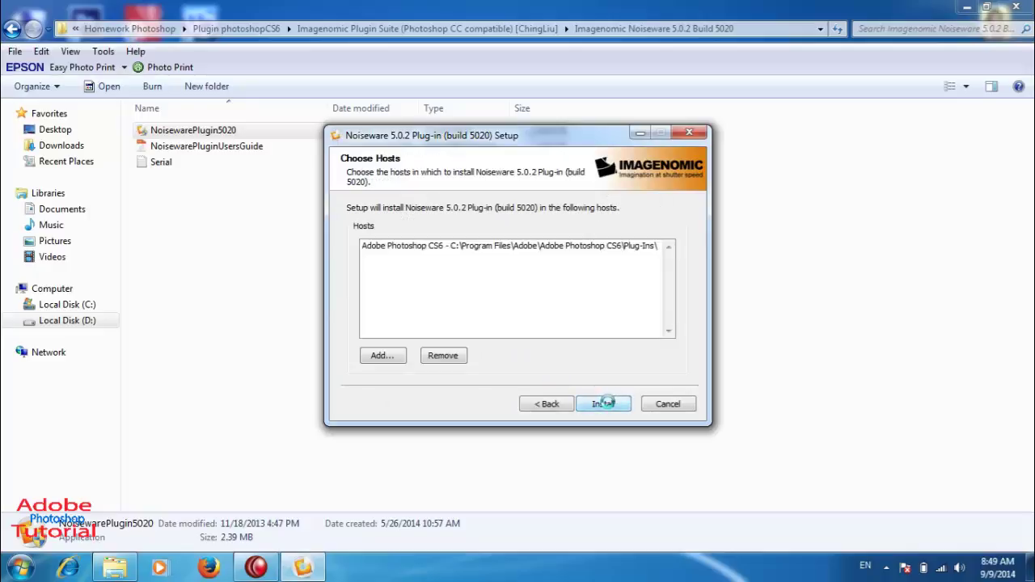
pyautogui.click(603, 402)
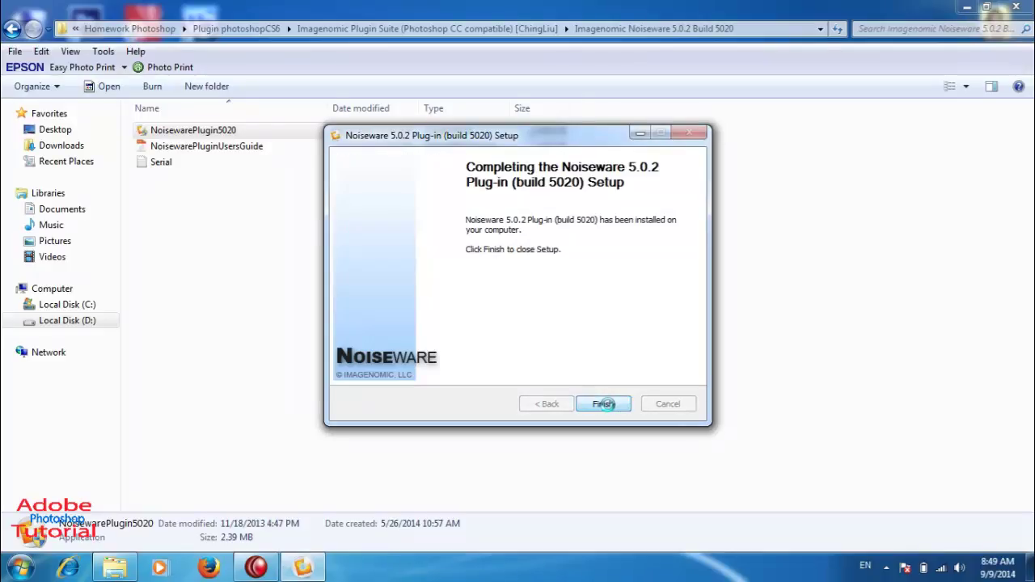
pyautogui.click(605, 404)
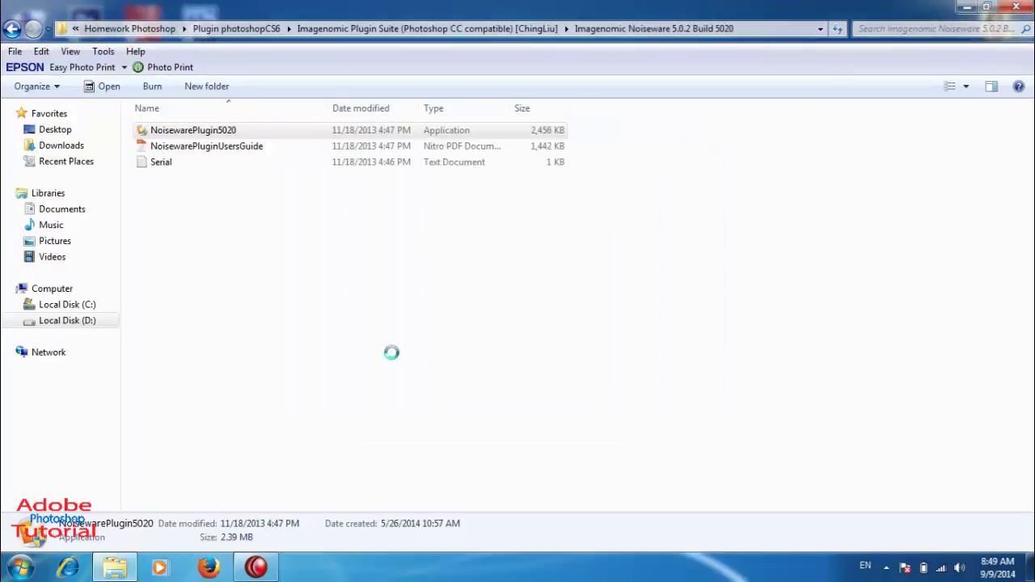
# Open the Portraiture folder, run PortraiturePlugin2330 as administrator and accept the license agreement.
pyautogui.click(11, 29)
pyautogui.doubleClick(198, 148)
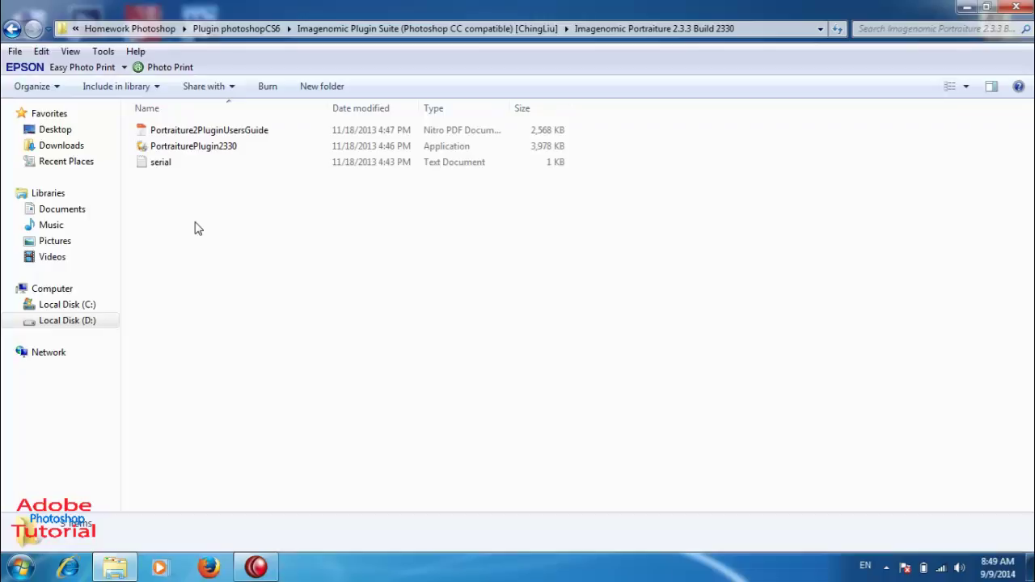
pyautogui.click(195, 151)
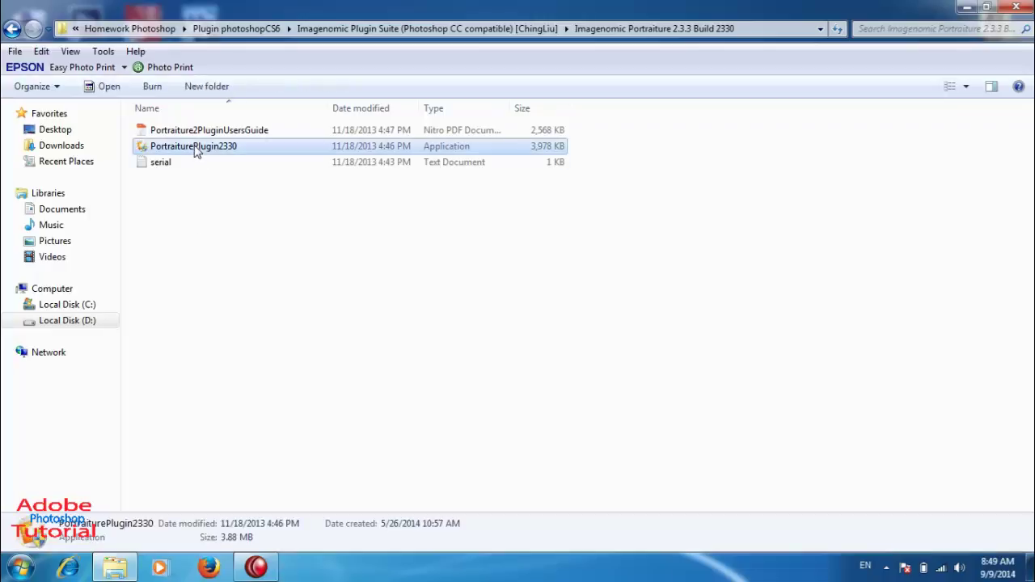
pyautogui.rightClick(196, 150)
pyautogui.click(236, 172)
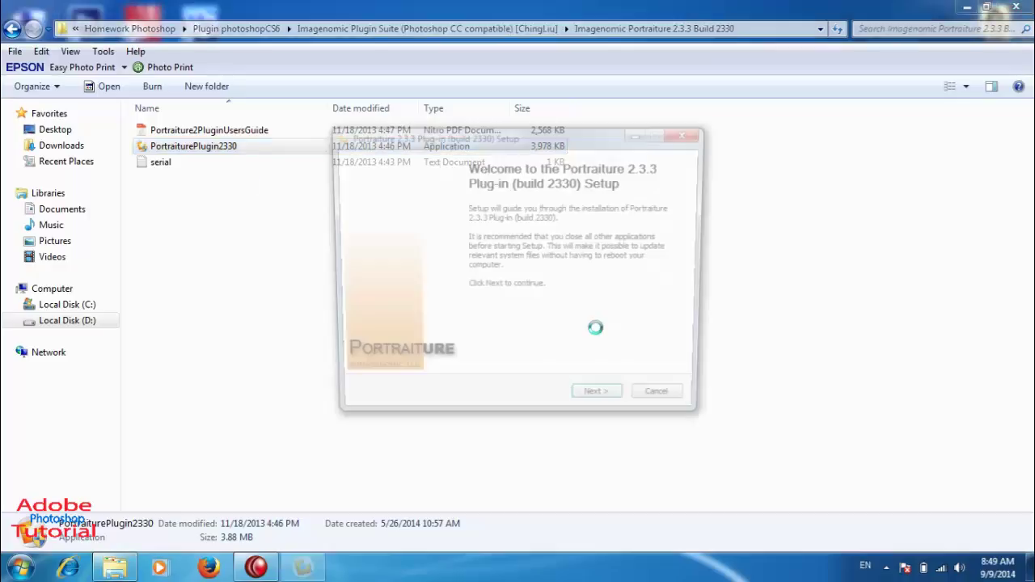
pyautogui.click(613, 402)
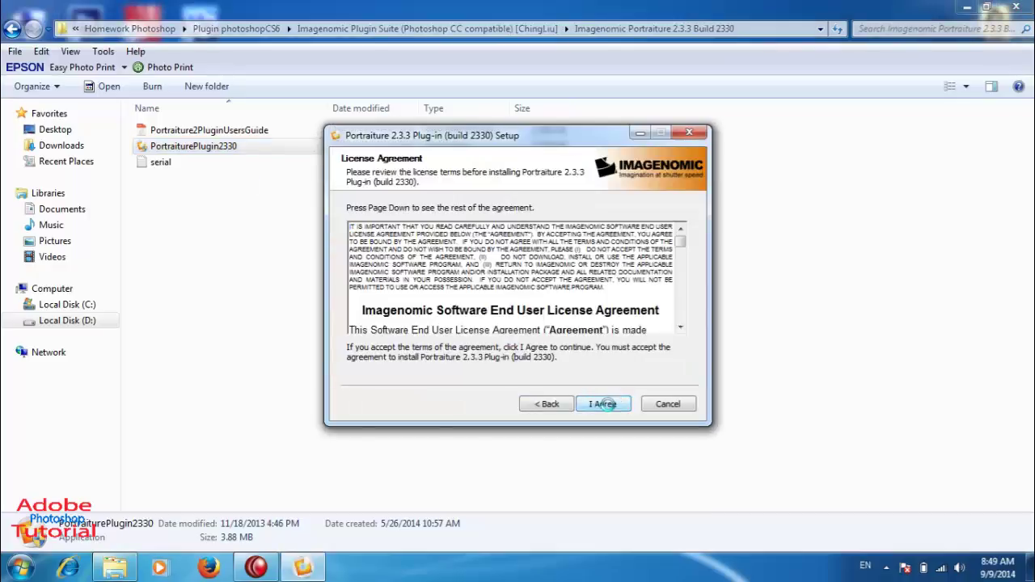
pyautogui.click(608, 404)
# Browse to C:\Program Files\Adobe\Adobe Photoshop CS6\Plug-ins as the Portraiture install folder.
pyautogui.click(629, 315)
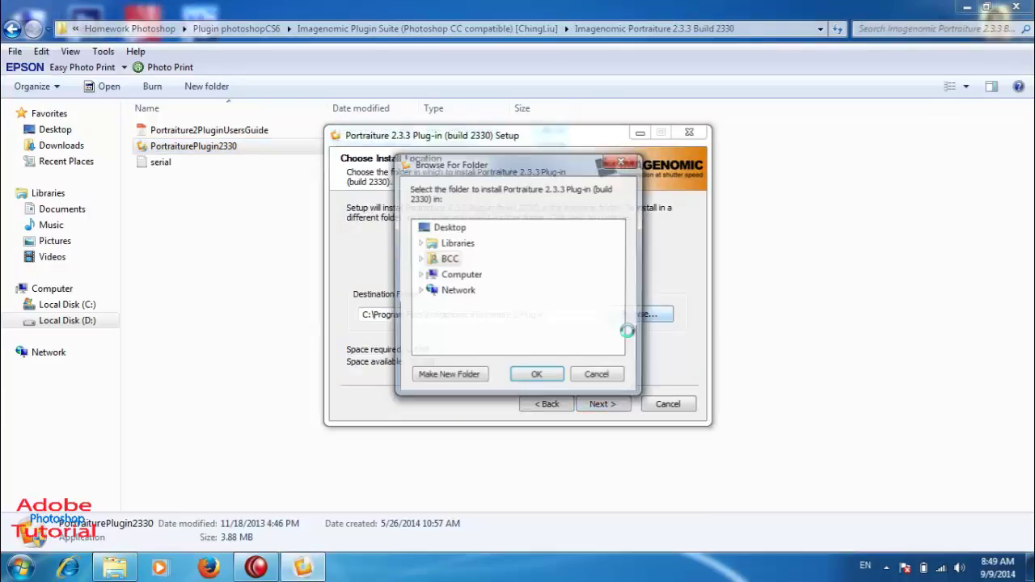
pyautogui.doubleClick(453, 275)
pyautogui.doubleClick(474, 291)
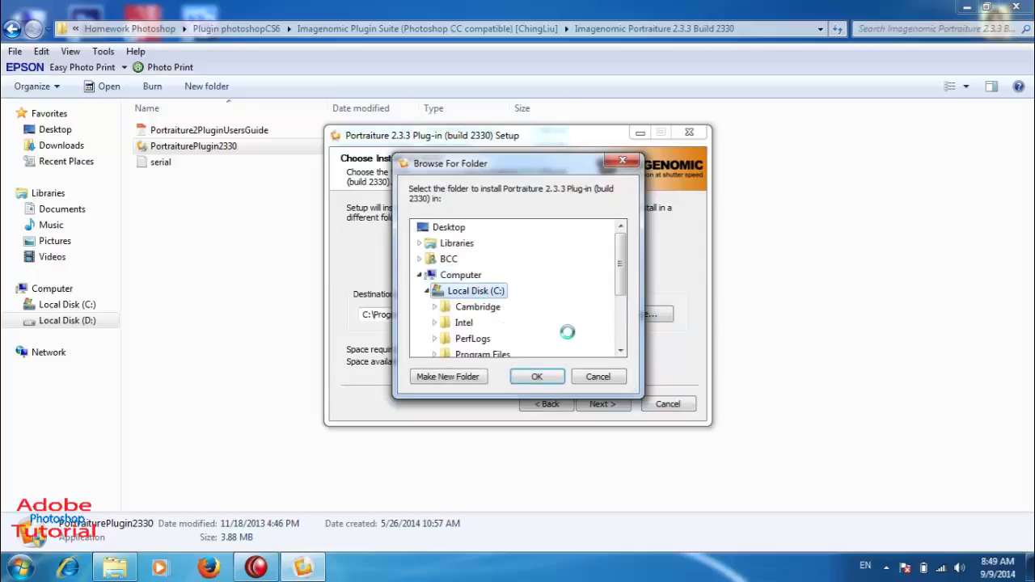
pyautogui.doubleClick(506, 353)
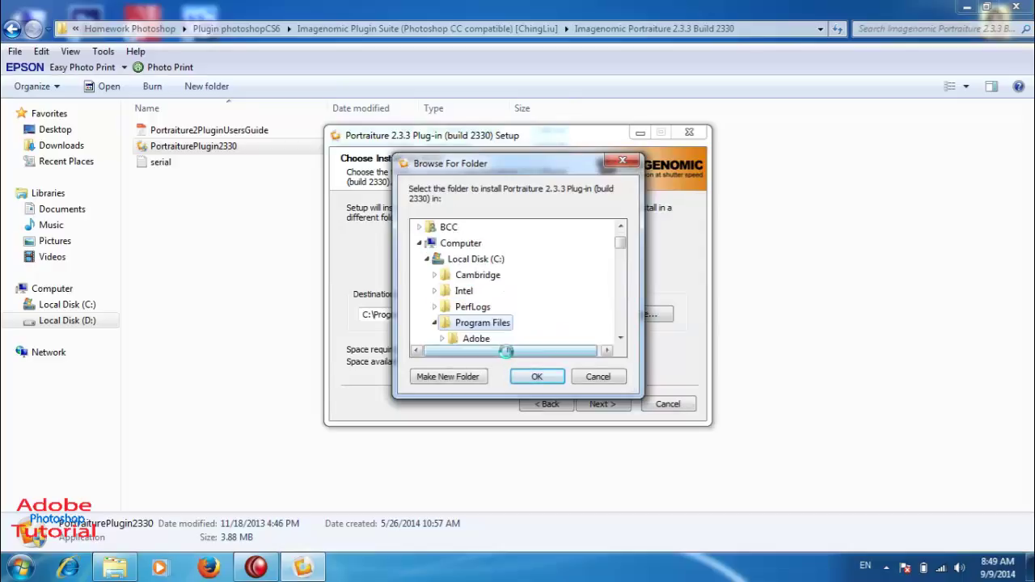
pyautogui.doubleClick(484, 339)
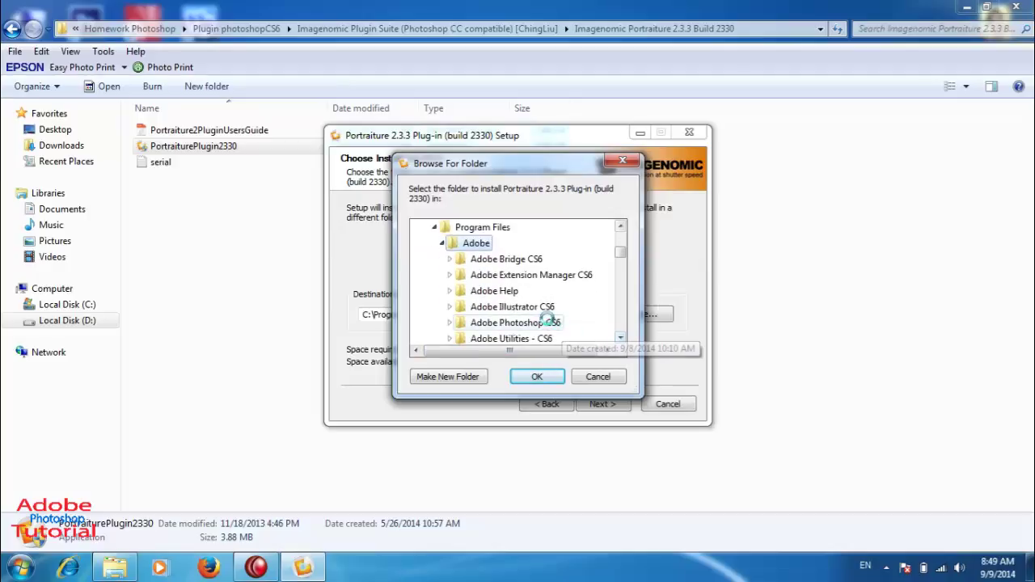
pyautogui.doubleClick(547, 321)
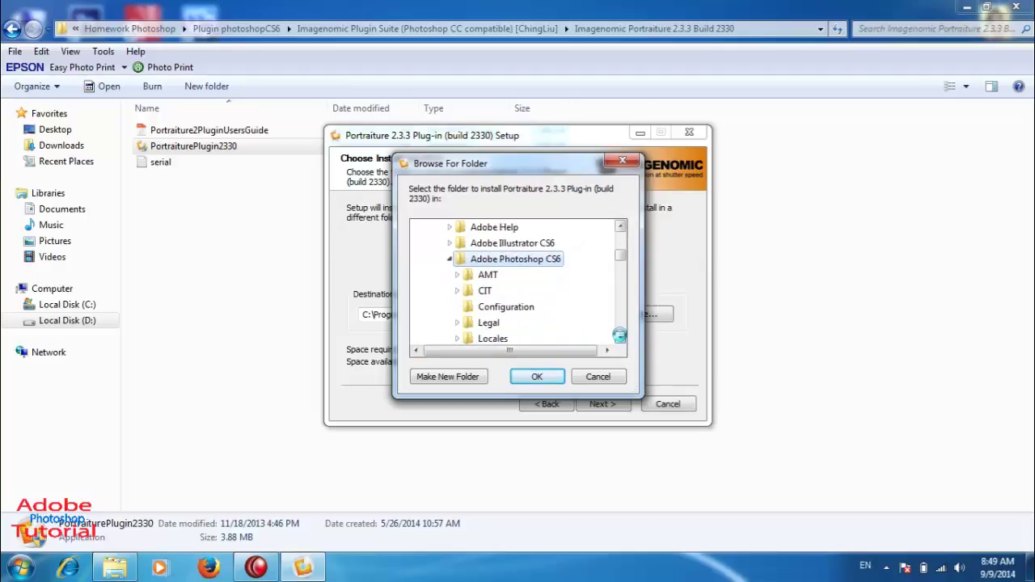
pyautogui.doubleClick(508, 321)
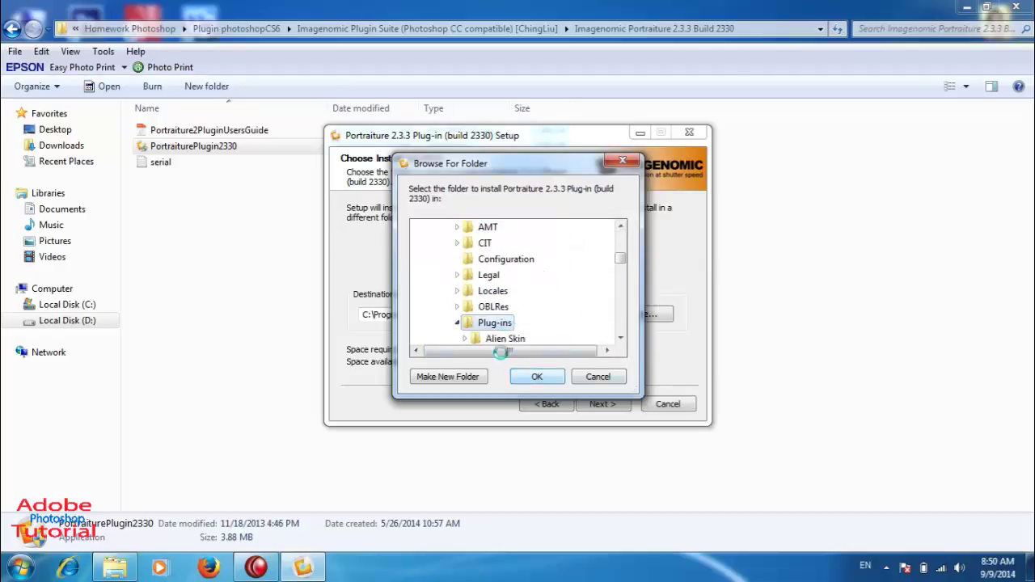
# Confirm the Plug-ins folder, install Portraiture, finish, and return to the Imagenomic suite folder.
pyautogui.click(537, 377)
pyautogui.click(604, 404)
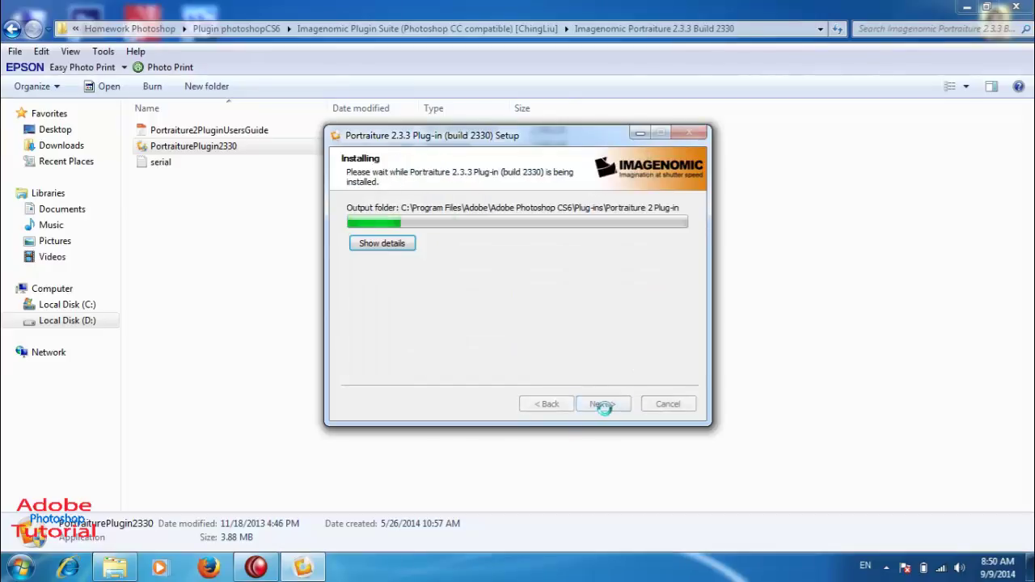
pyautogui.click(604, 404)
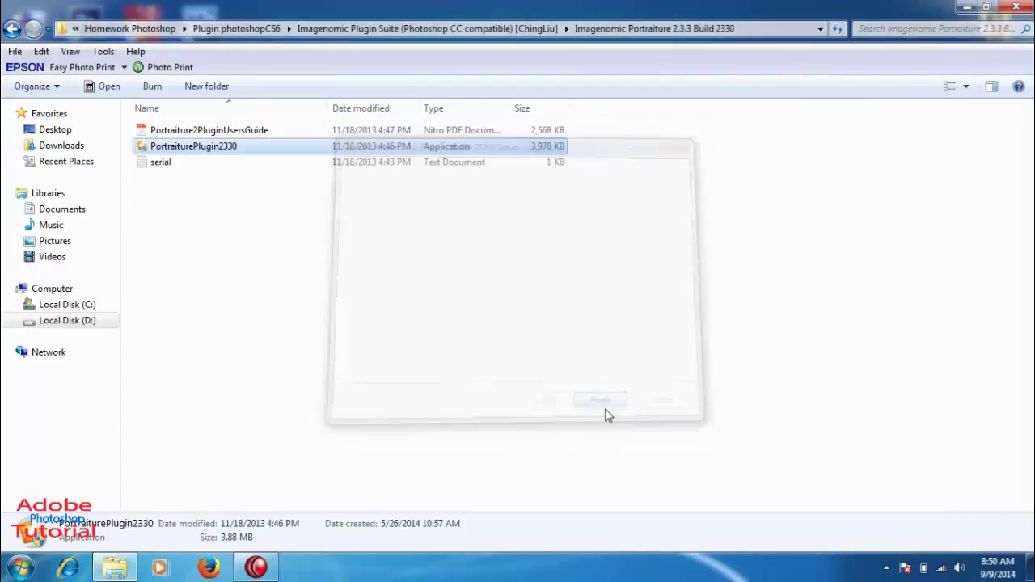
pyautogui.click(11, 30)
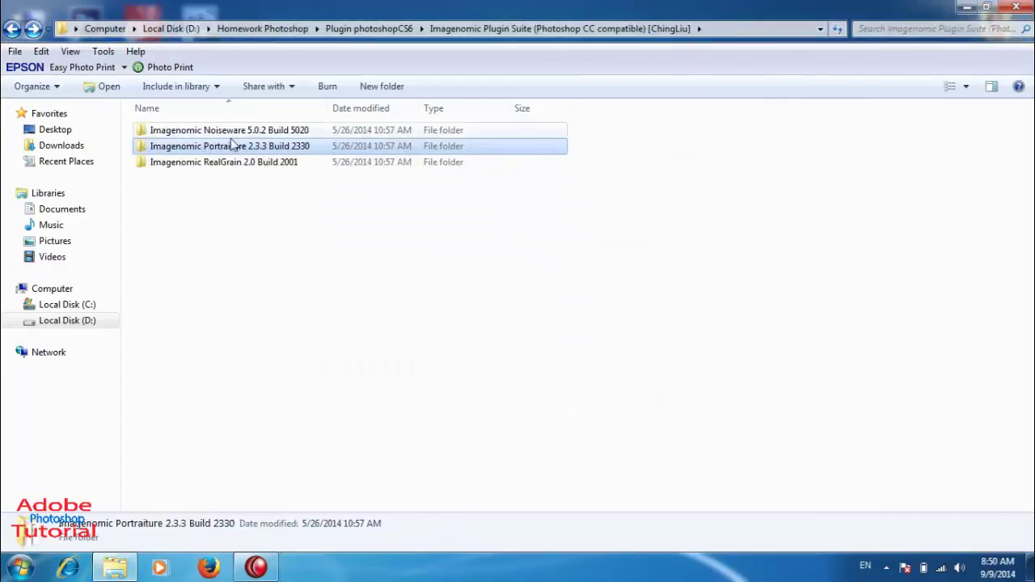
# Open the RealGrain 2.0 Build 2001 folder and run RealgrainPlugin2001 as administrator.
pyautogui.doubleClick(203, 164)
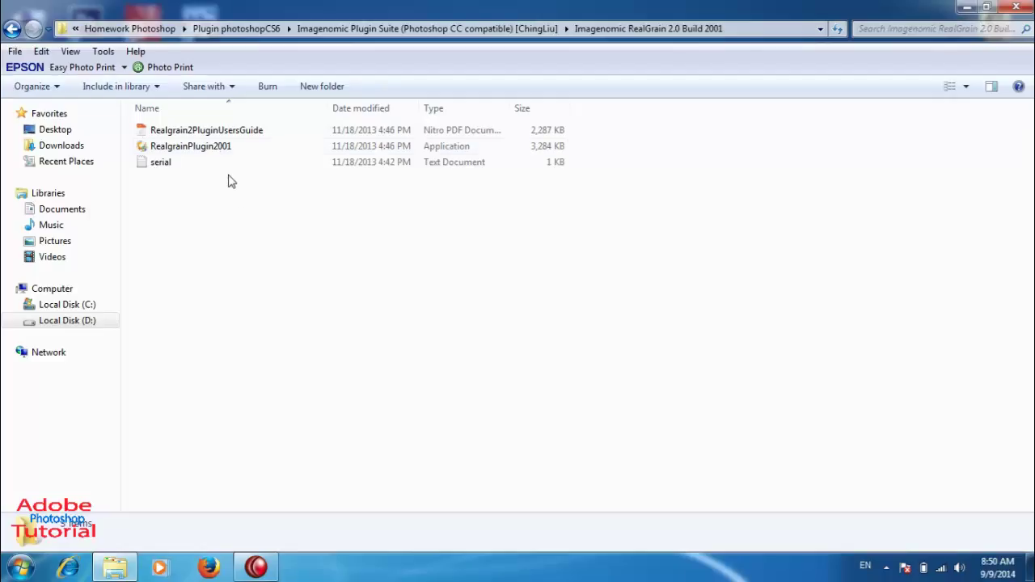
pyautogui.click(194, 146)
pyautogui.rightClick(200, 149)
pyautogui.click(254, 180)
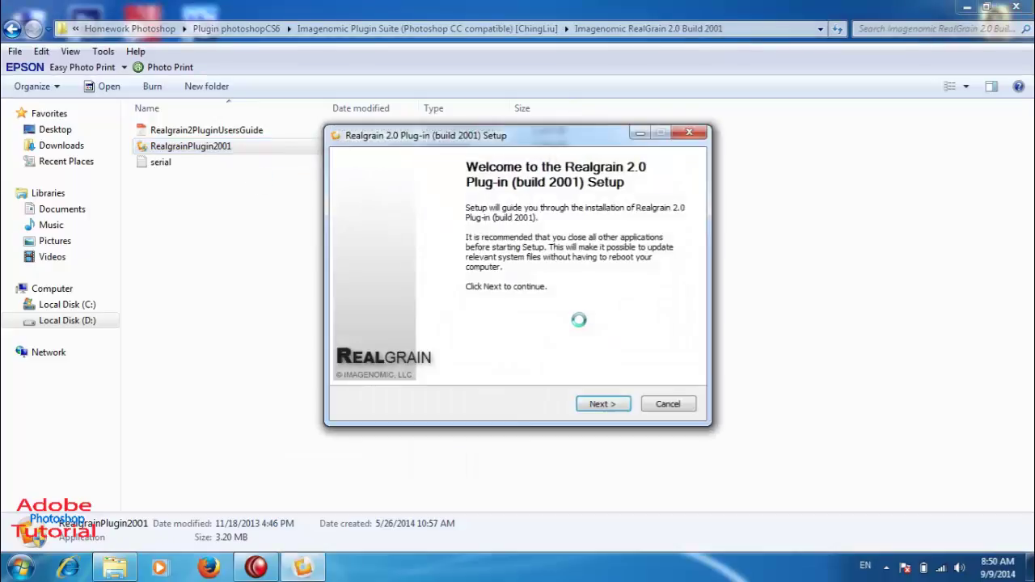
pyautogui.click(599, 402)
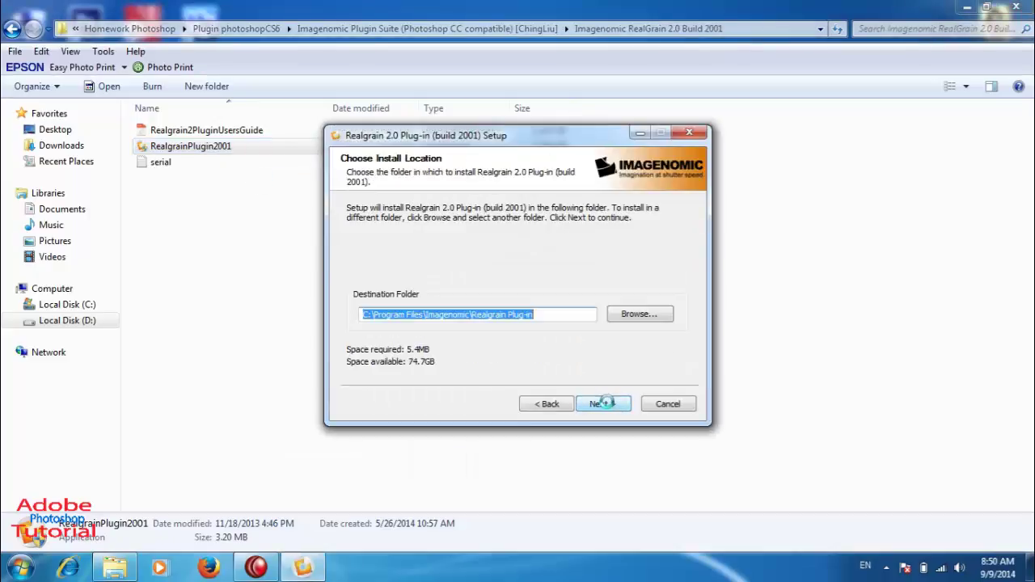
# Set the RealGrain install folder to C:\Program Files\Adobe\Adobe Photoshop CS6\Plug-ins.
pyautogui.click(635, 317)
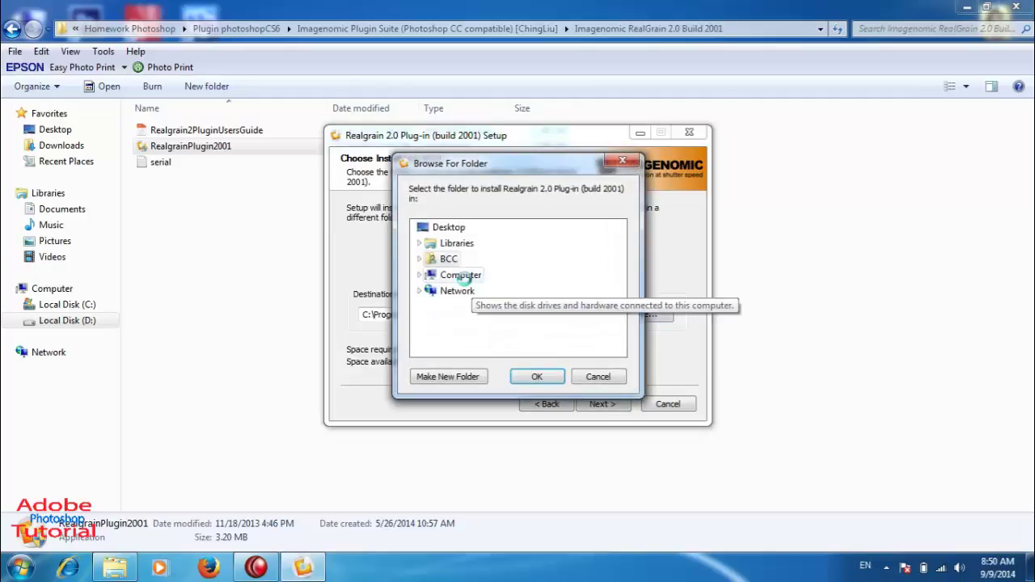
pyautogui.moveTo(476, 291)
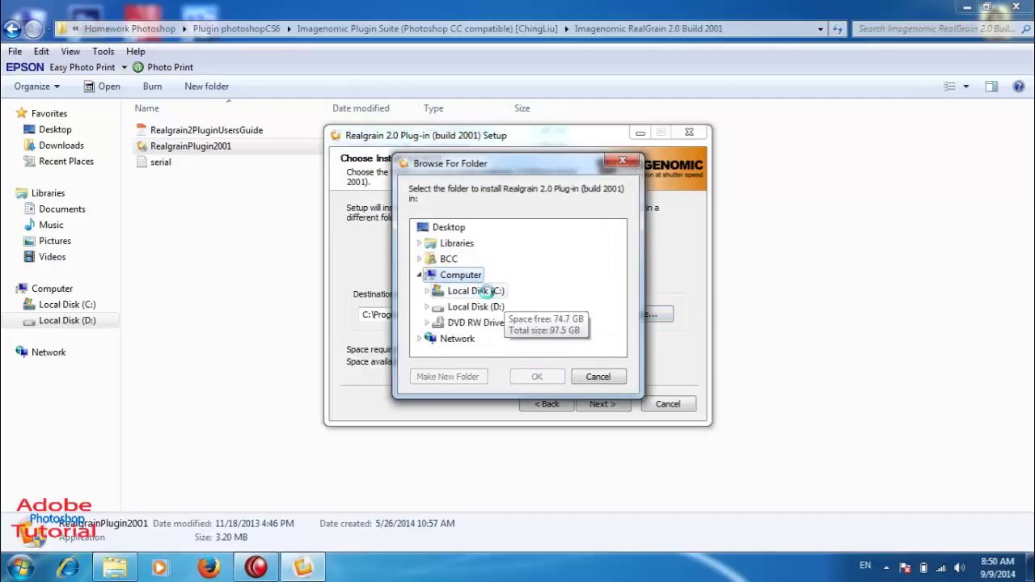
pyautogui.doubleClick(489, 291)
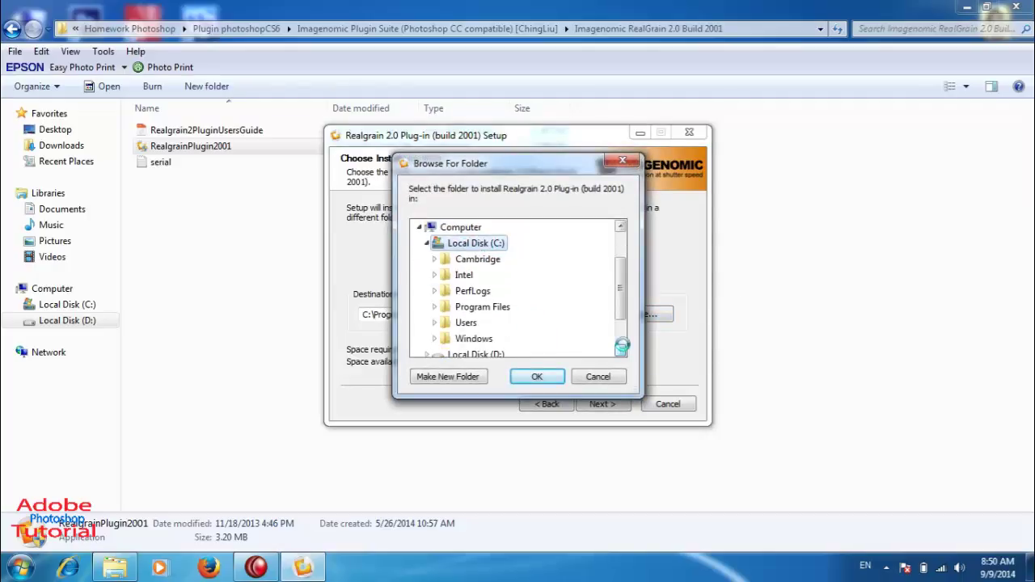
pyautogui.doubleClick(512, 305)
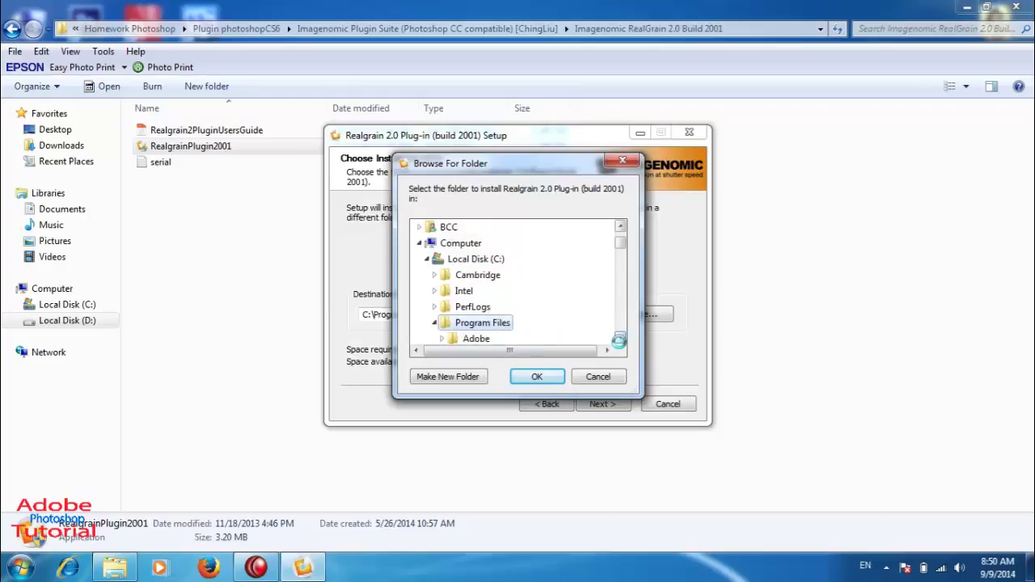
pyautogui.click(620, 338)
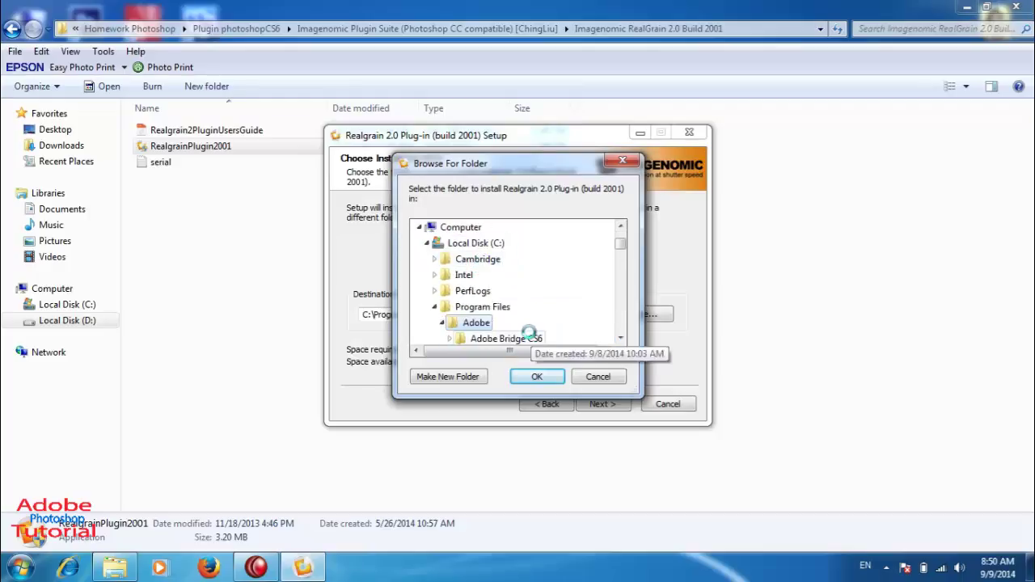
pyautogui.click(619, 338)
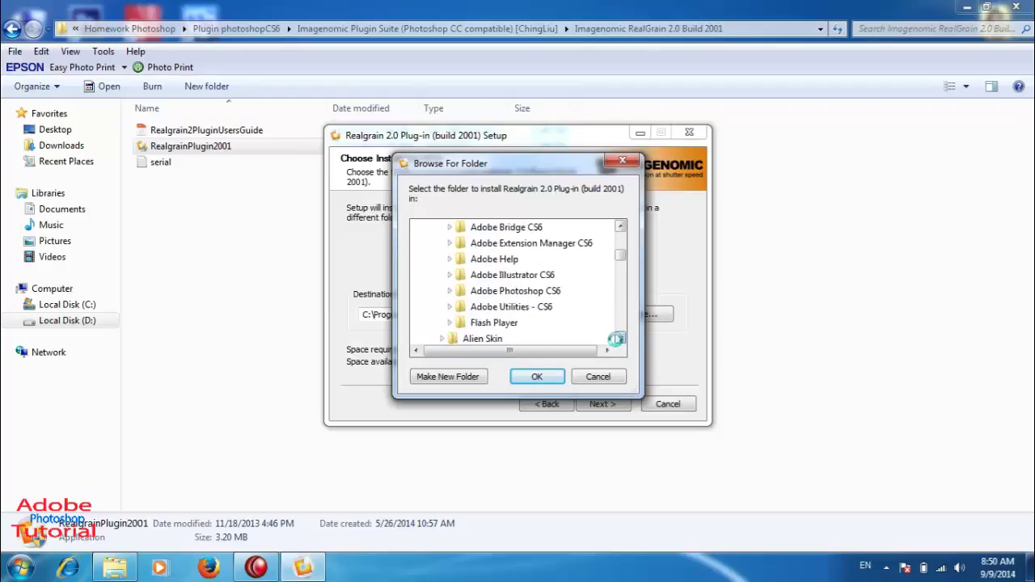
pyautogui.click(524, 275)
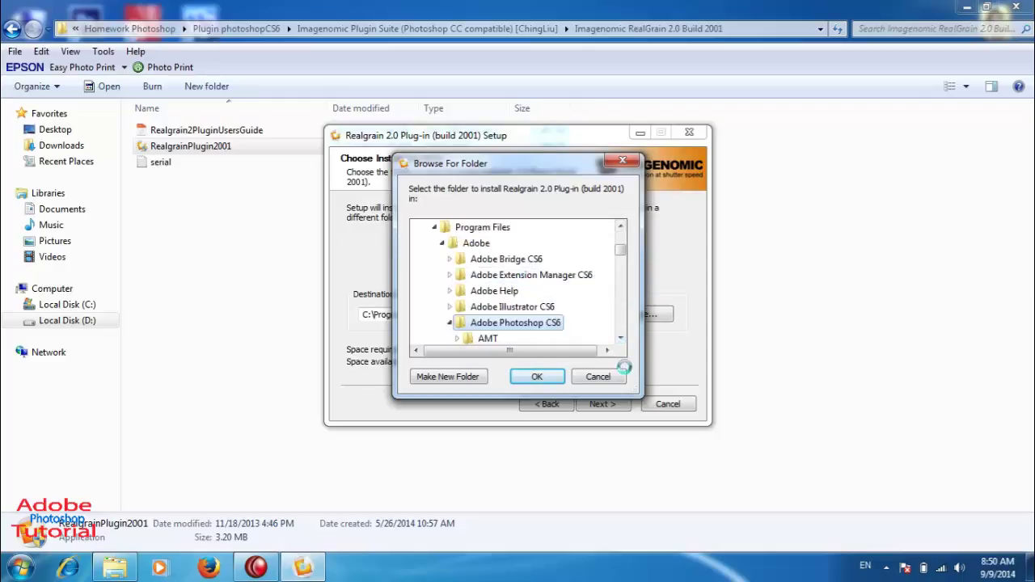
pyautogui.click(617, 338)
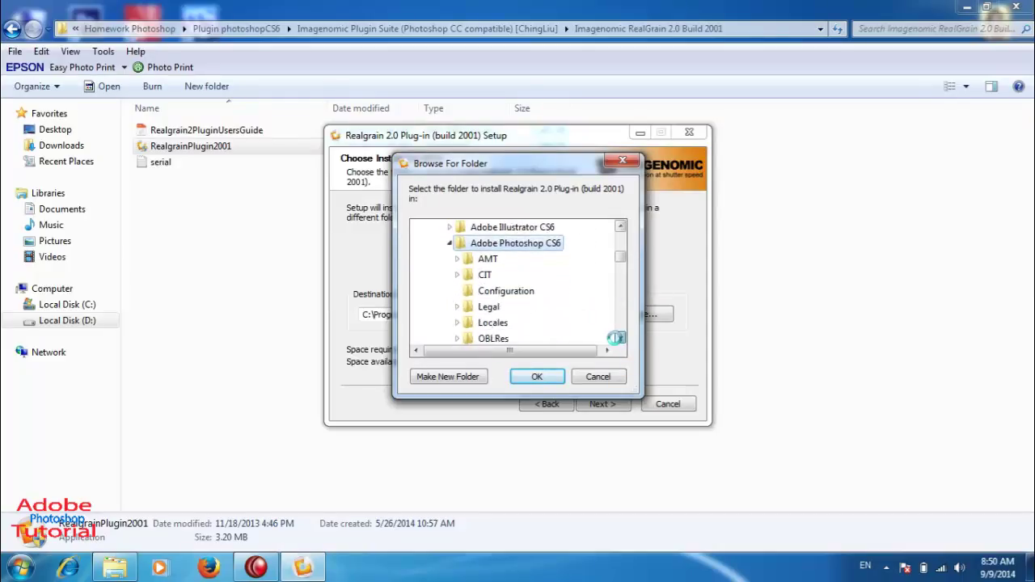
pyautogui.doubleClick(500, 339)
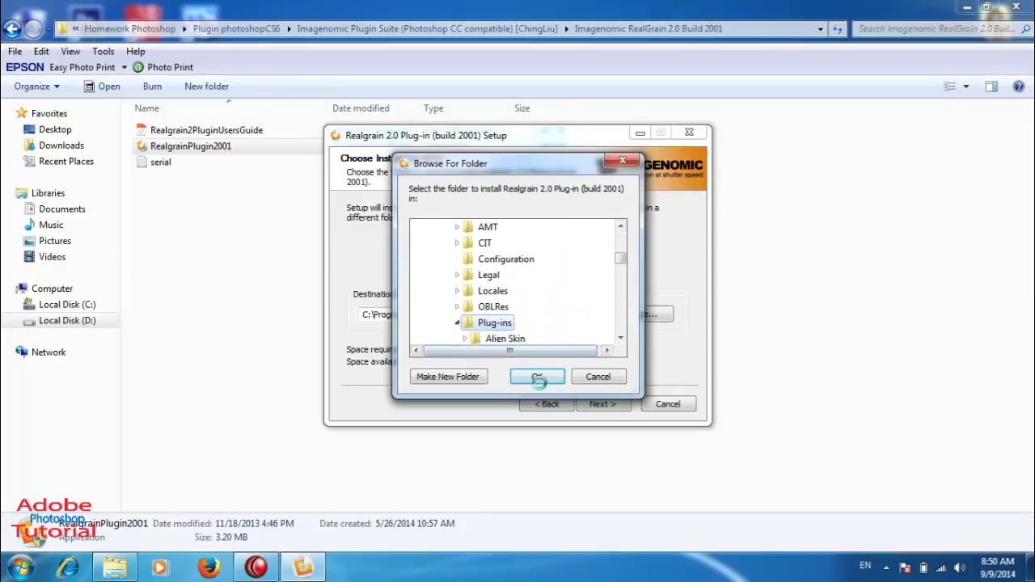
pyautogui.click(538, 378)
# Install RealGrain, finish the setup and close the Explorer window.
pyautogui.click(601, 405)
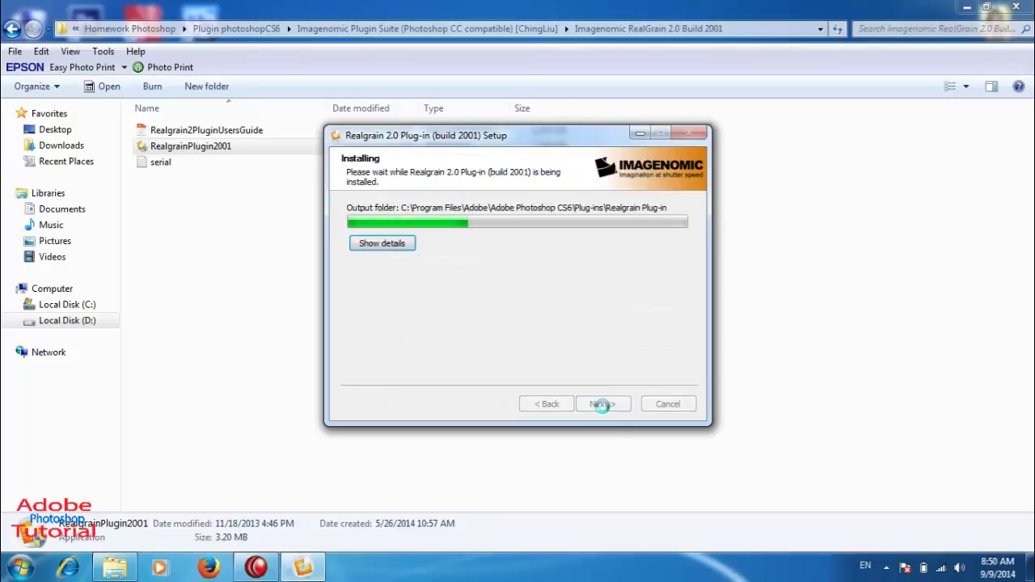
pyautogui.click(603, 405)
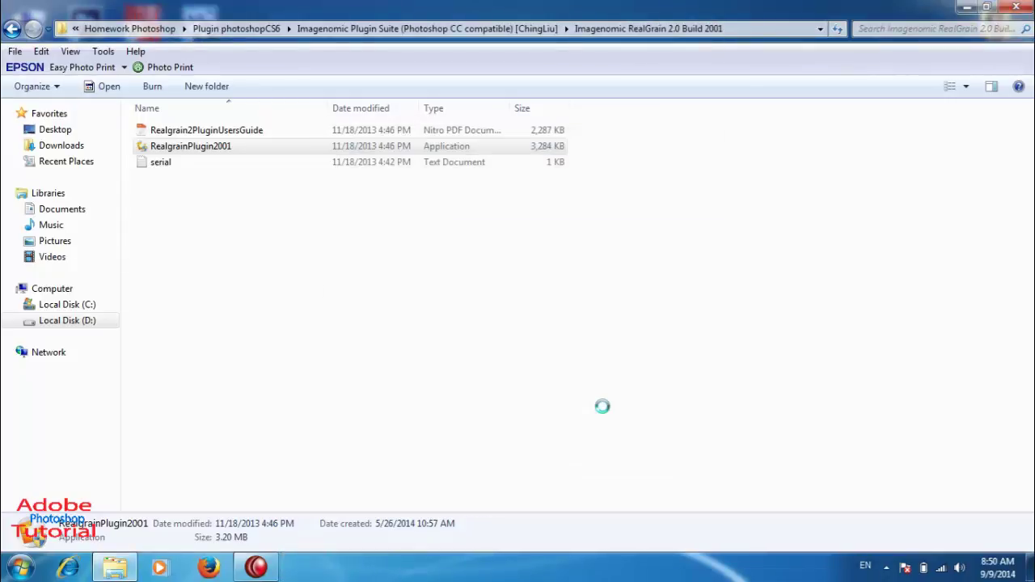
pyautogui.click(1020, 8)
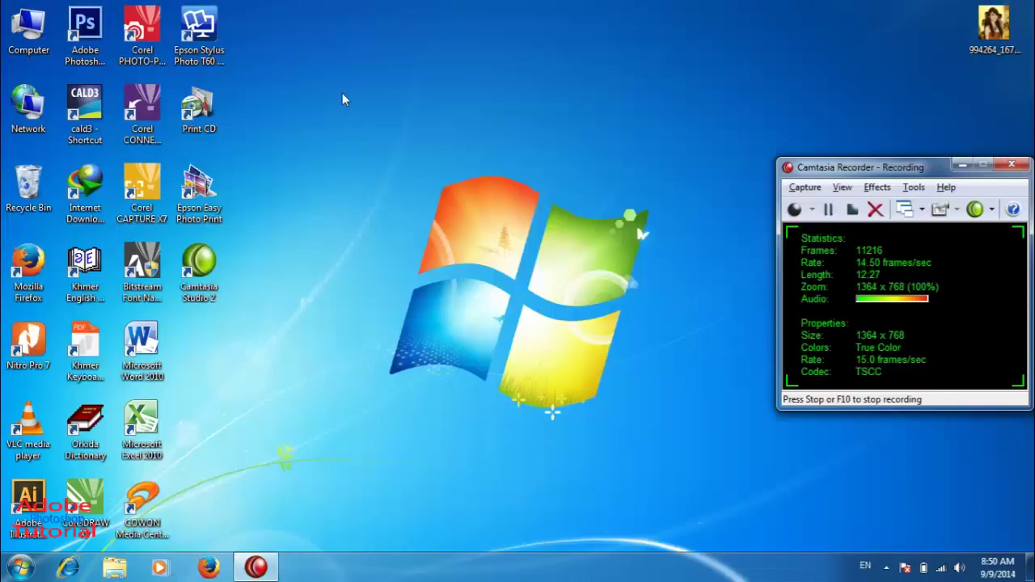
# Launch Photoshop CS6 from the desktop and dismiss the Noiseware and other plug-in load errors.
pyautogui.rightClick(342, 94)
pyautogui.click(380, 135)
pyautogui.doubleClick(84, 37)
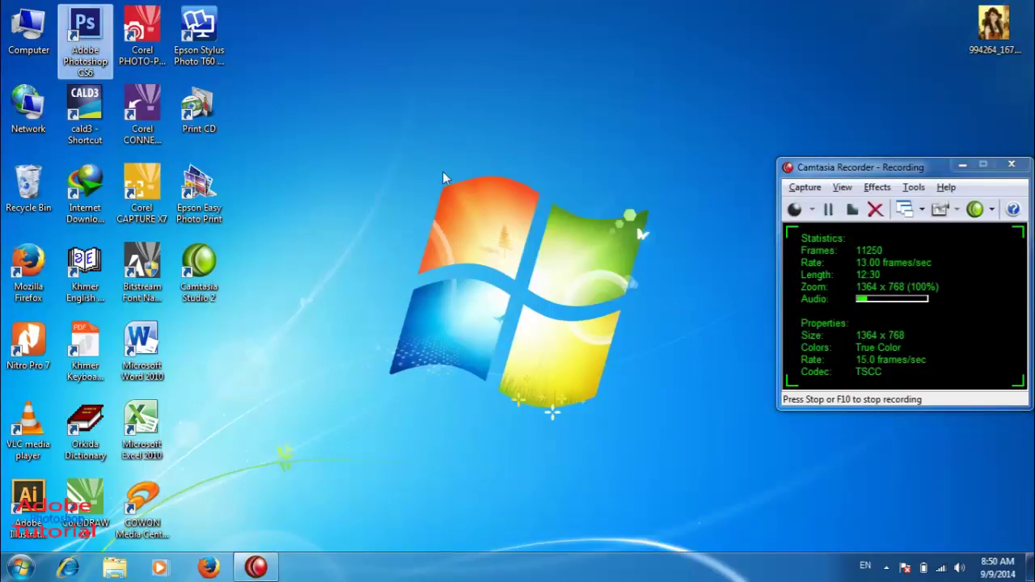
pyautogui.rightClick(462, 167)
pyautogui.click(517, 207)
pyautogui.click(665, 355)
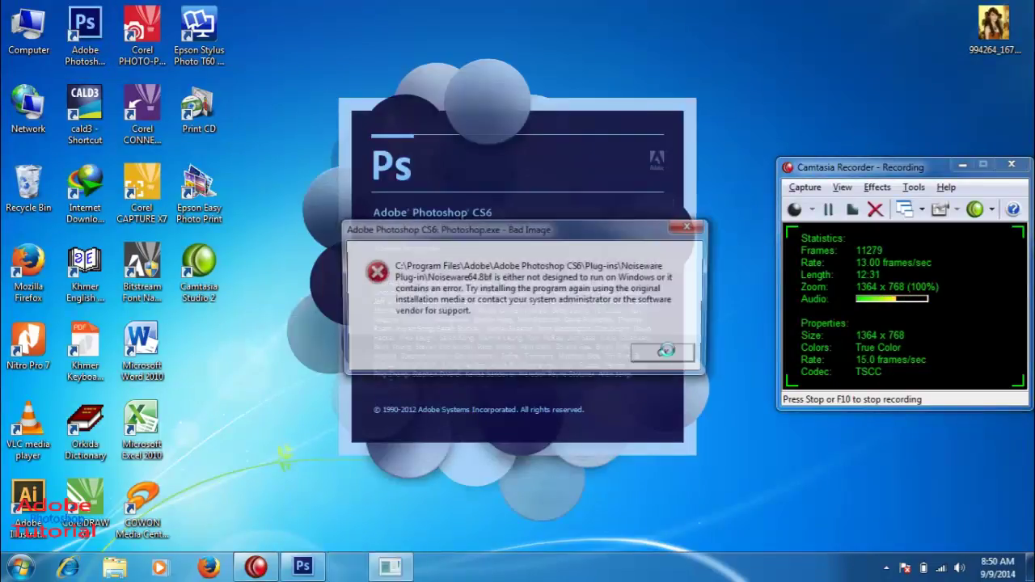
pyautogui.click(664, 354)
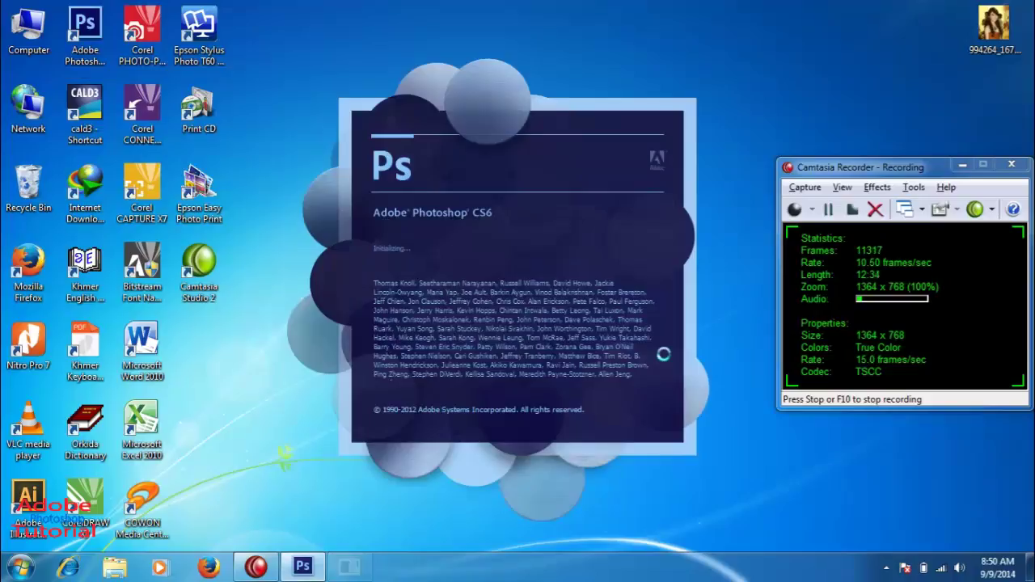
pyautogui.rightClick(754, 54)
pyautogui.click(781, 94)
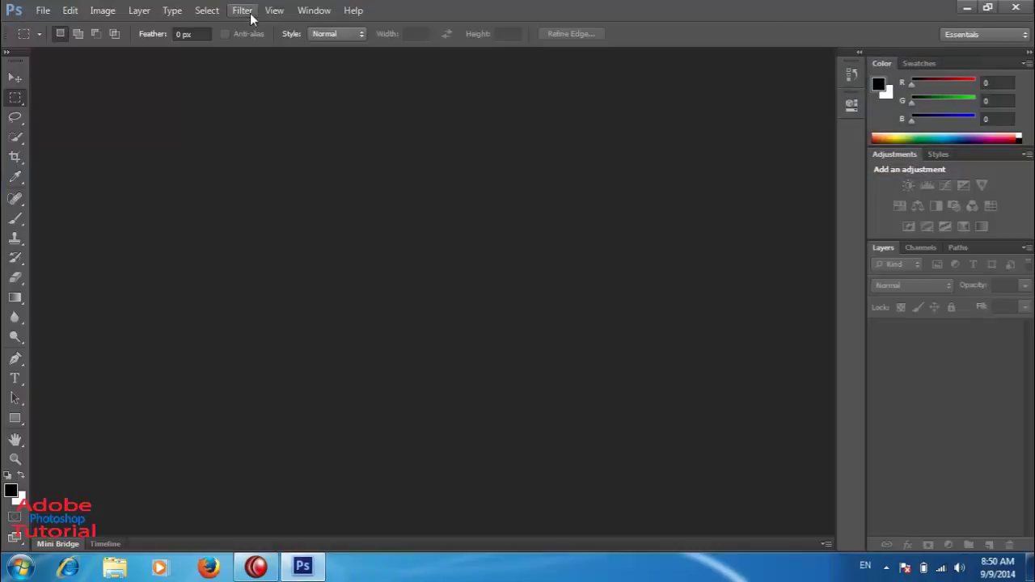
# Check the Filter menu, then open Image05 from D:\Homework Photoshop\Image.
pyautogui.click(249, 12)
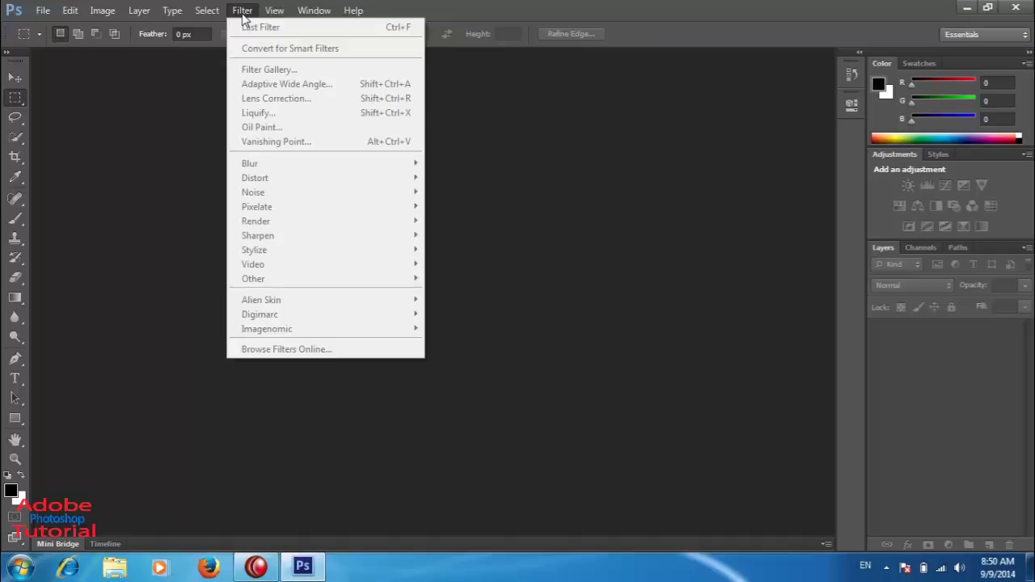
pyautogui.press('Escape')
pyautogui.doubleClick(131, 127)
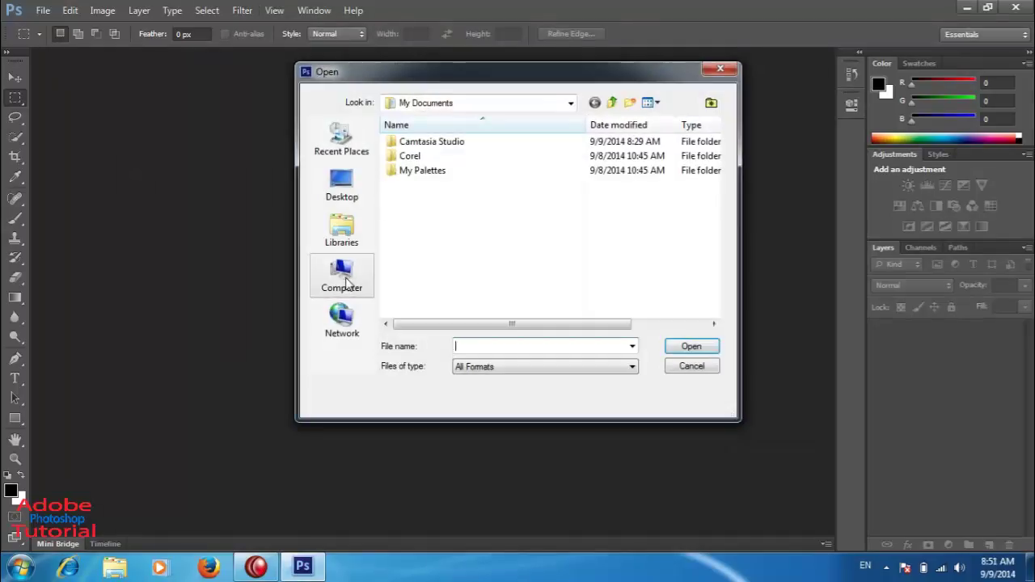
pyautogui.click(346, 281)
pyautogui.doubleClick(461, 208)
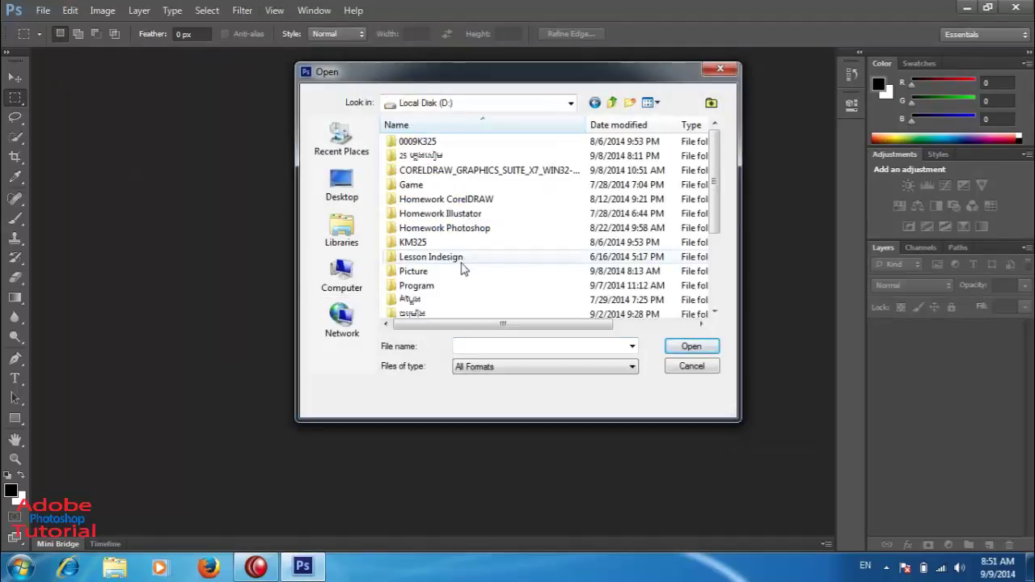
pyautogui.doubleClick(452, 229)
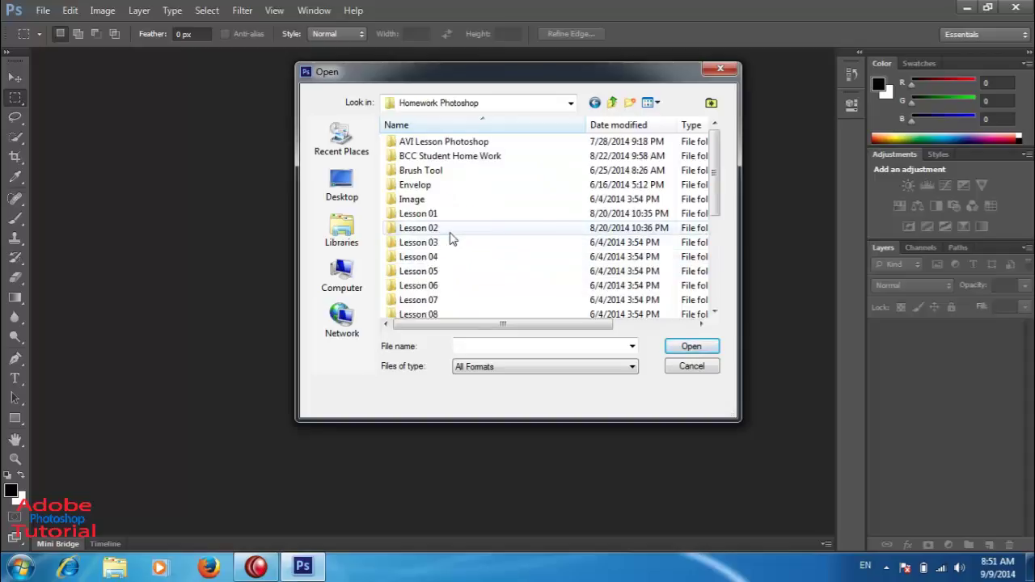
pyautogui.doubleClick(416, 199)
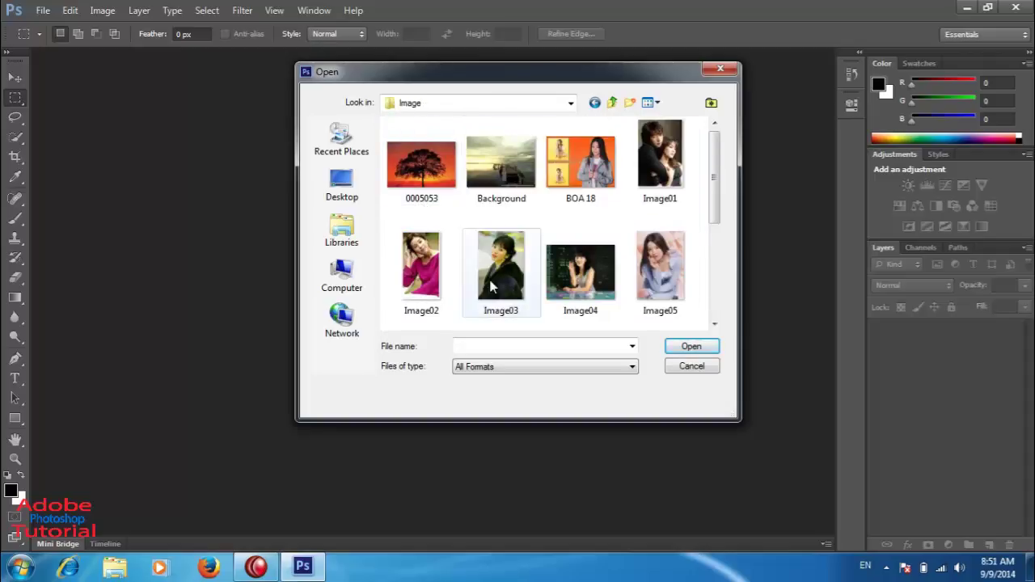
pyautogui.doubleClick(641, 261)
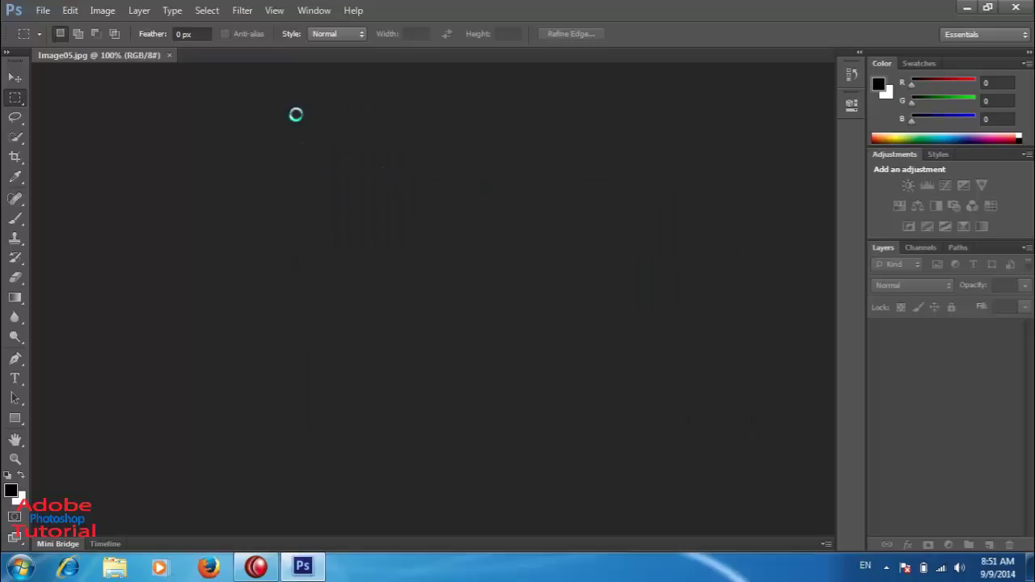
# Launch Filter > Imagenomic > Noiseware, accept its agreement, open Install License, then browse Local Disk (D:).
pyautogui.click(243, 10)
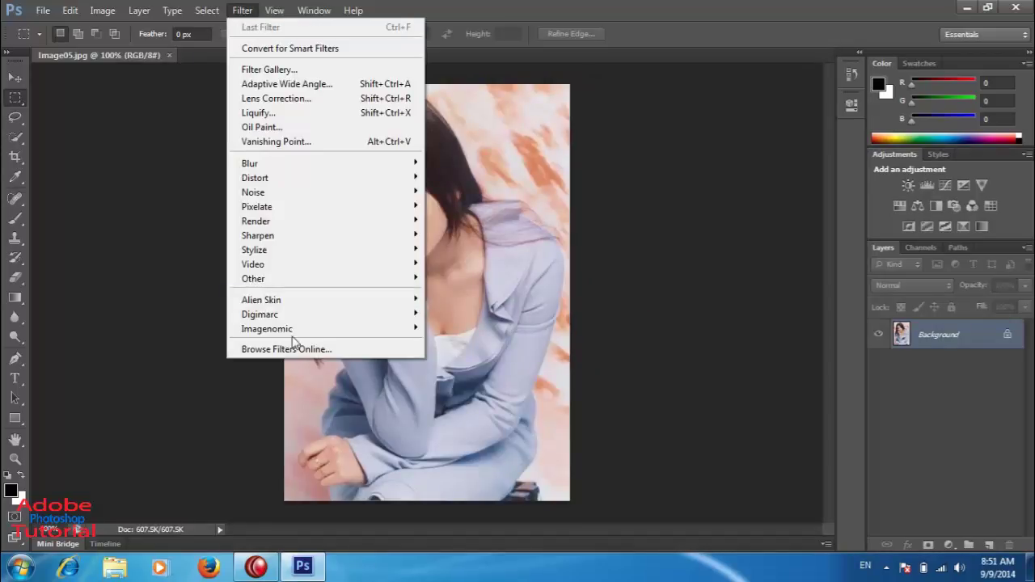
pyautogui.moveTo(267, 329)
pyautogui.click(480, 334)
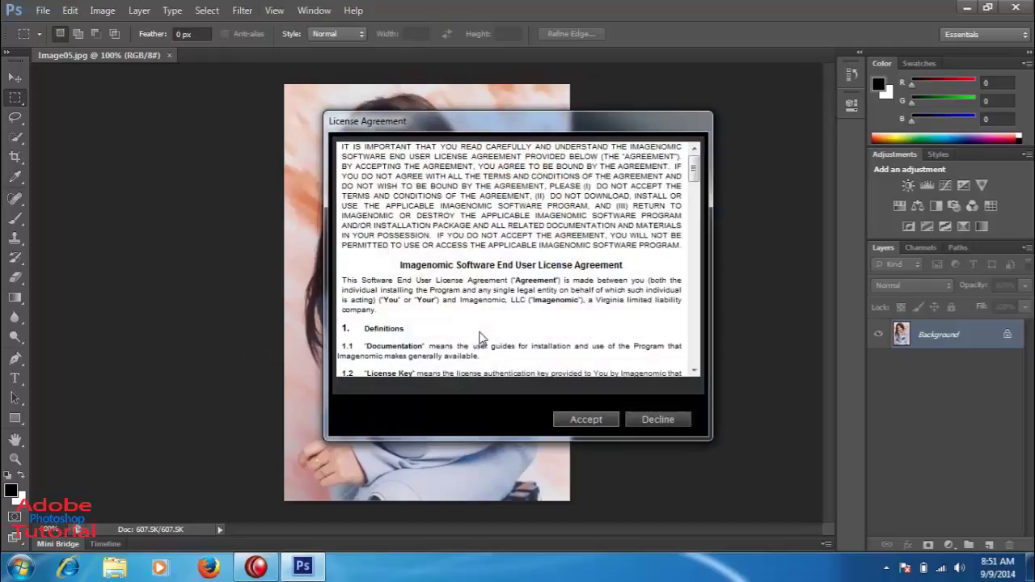
pyautogui.click(582, 424)
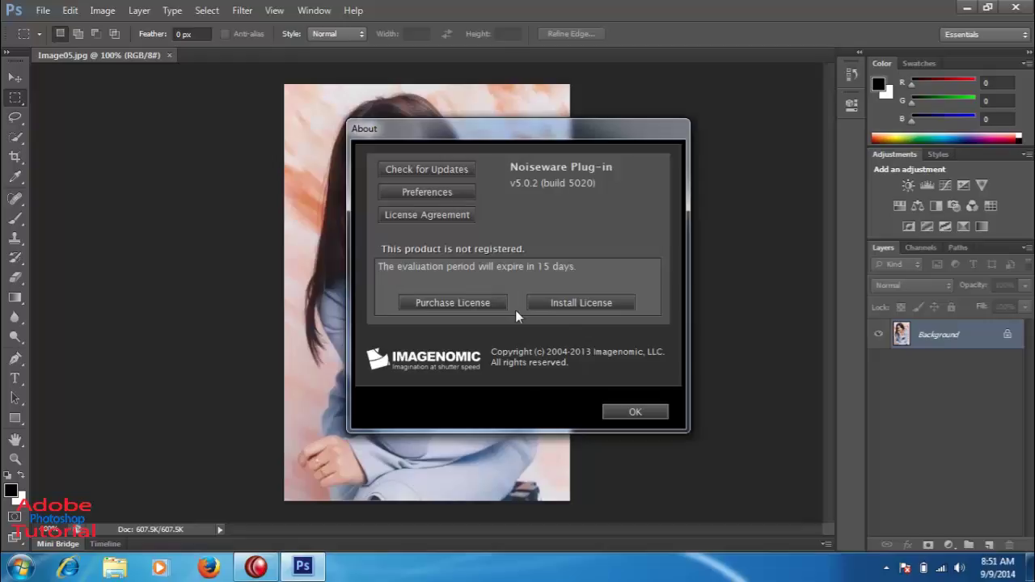
pyautogui.click(572, 300)
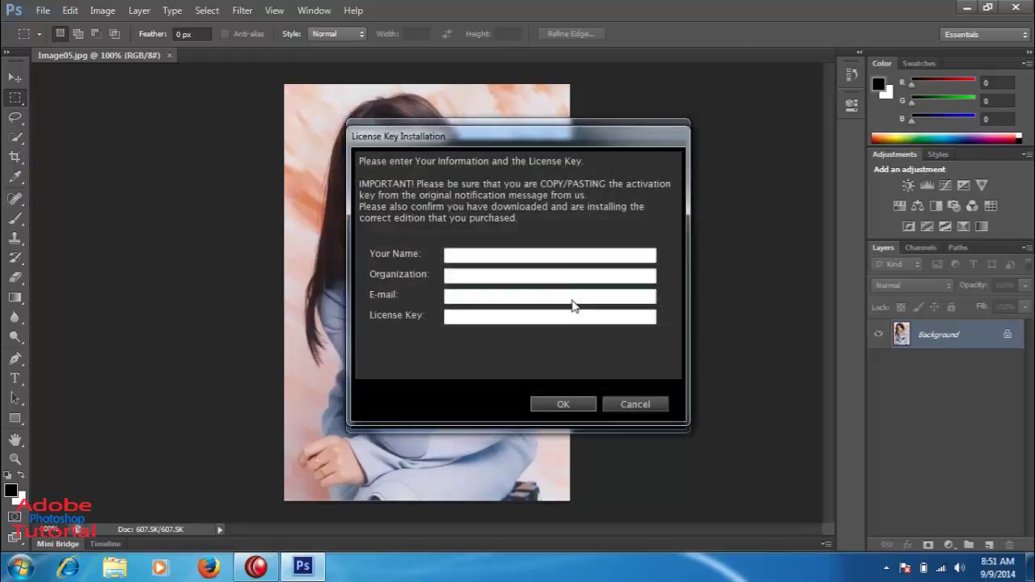
pyautogui.click(115, 567)
pyautogui.click(81, 320)
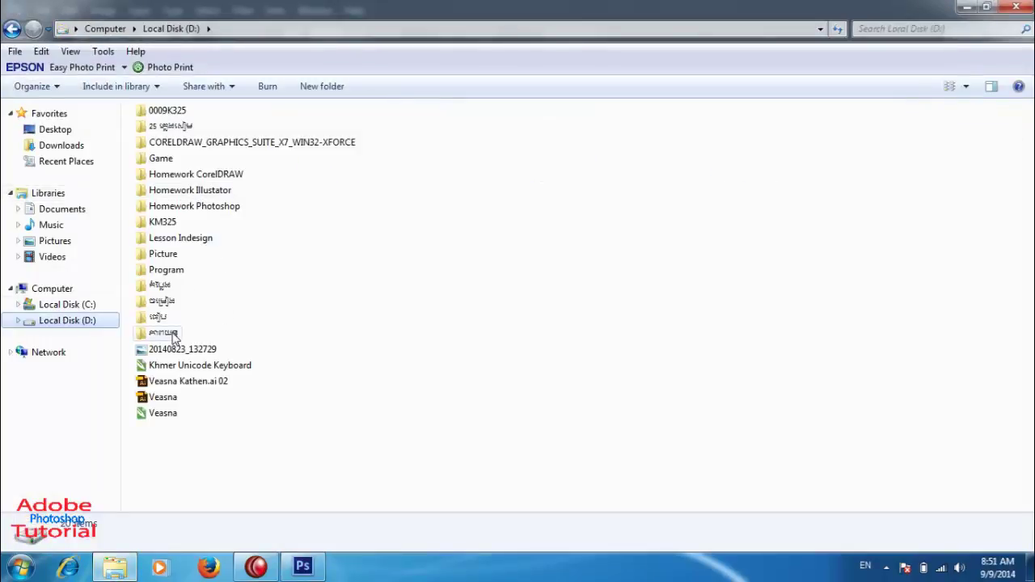
# Open Serial.txt in the Noiseware 5.0.2 folder and copy the third serial key.
pyautogui.doubleClick(223, 207)
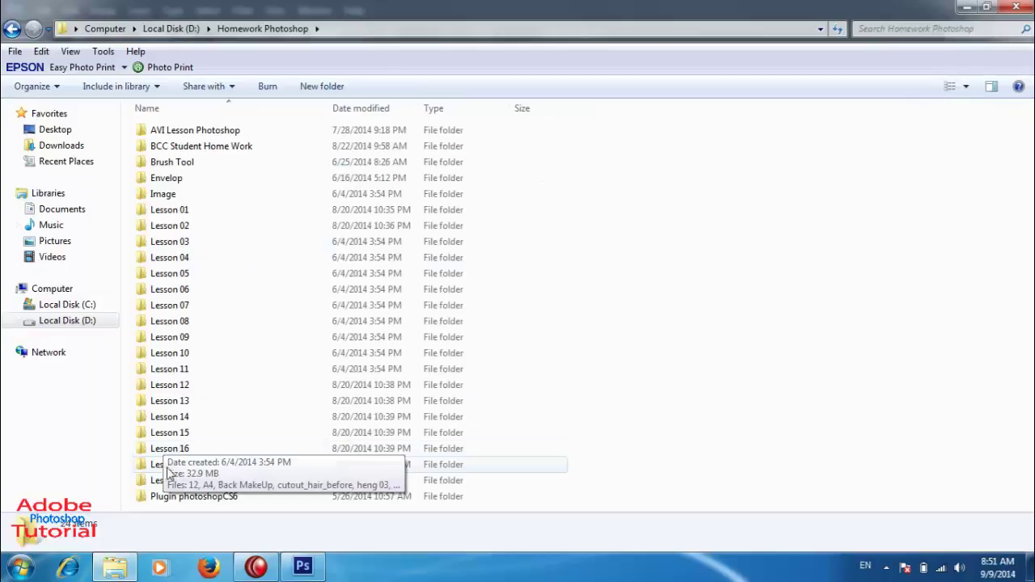
pyautogui.doubleClick(162, 495)
pyautogui.doubleClick(202, 195)
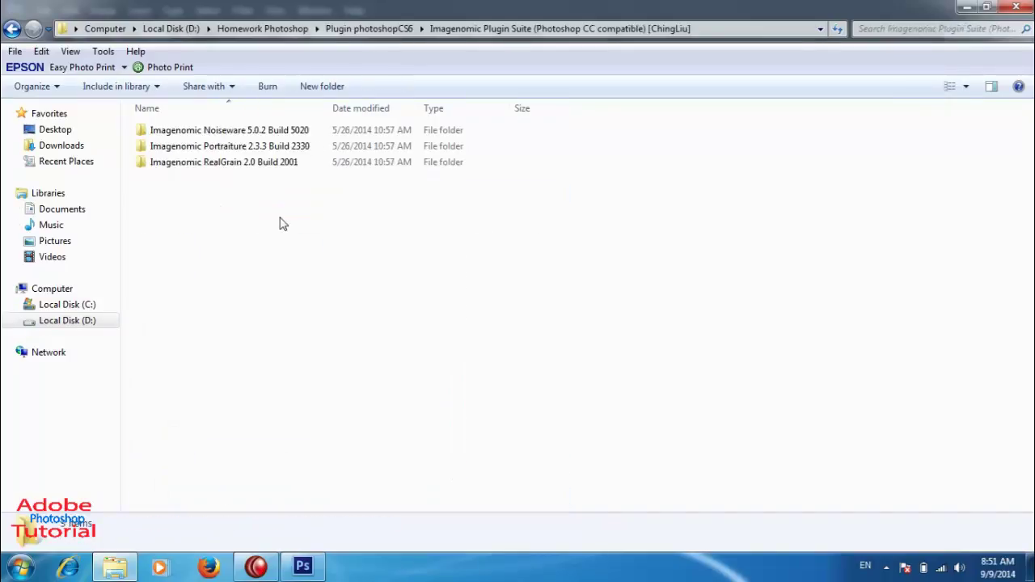
pyautogui.doubleClick(227, 131)
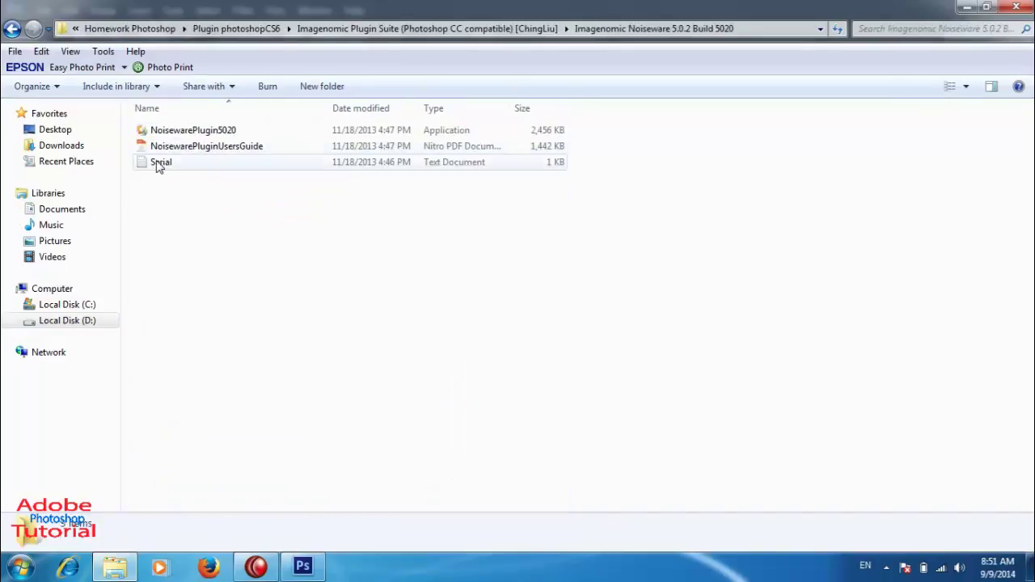
pyautogui.doubleClick(160, 164)
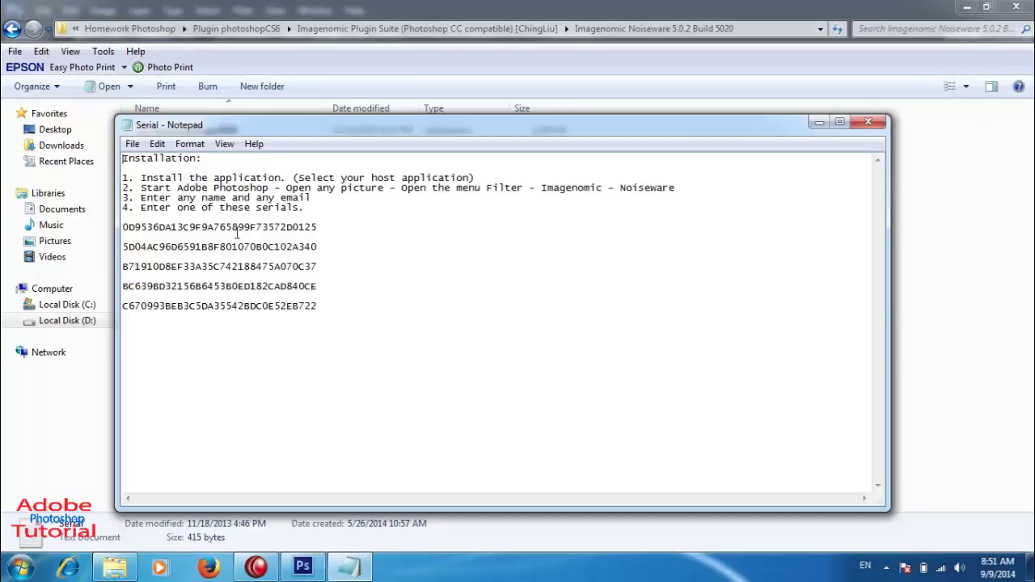
pyautogui.moveTo(334, 264); pyautogui.dragTo(121, 266)
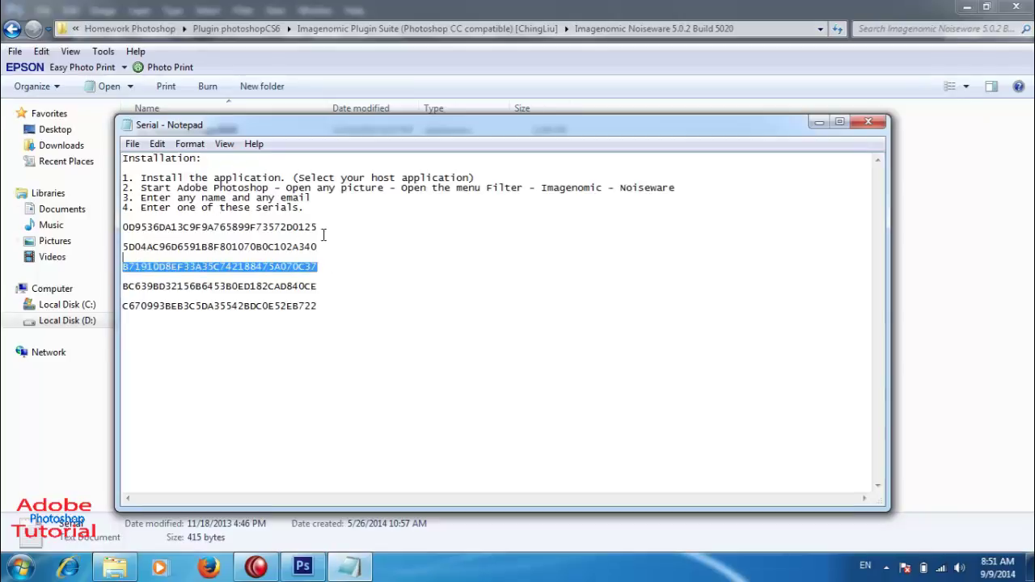
pyautogui.rightClick(291, 271)
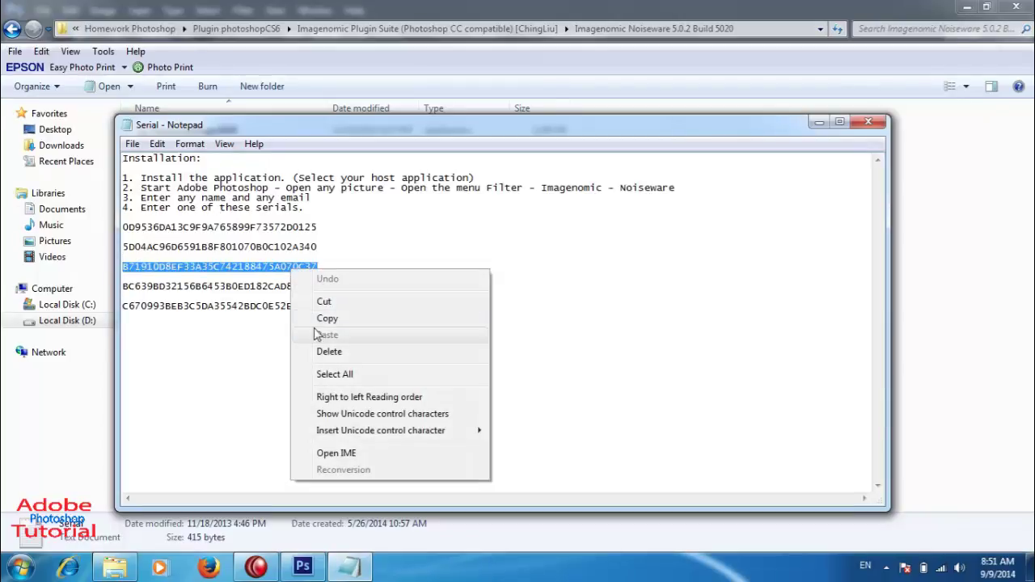
pyautogui.click(325, 319)
# Paste the copied serial into Noiseware's License Key field.
pyautogui.click(317, 570)
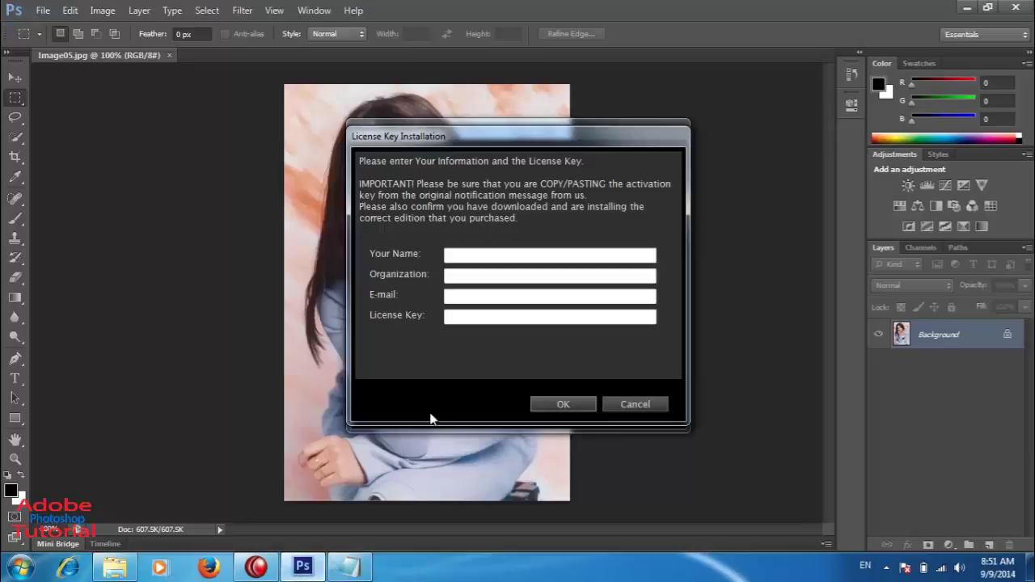
pyautogui.rightClick(460, 324)
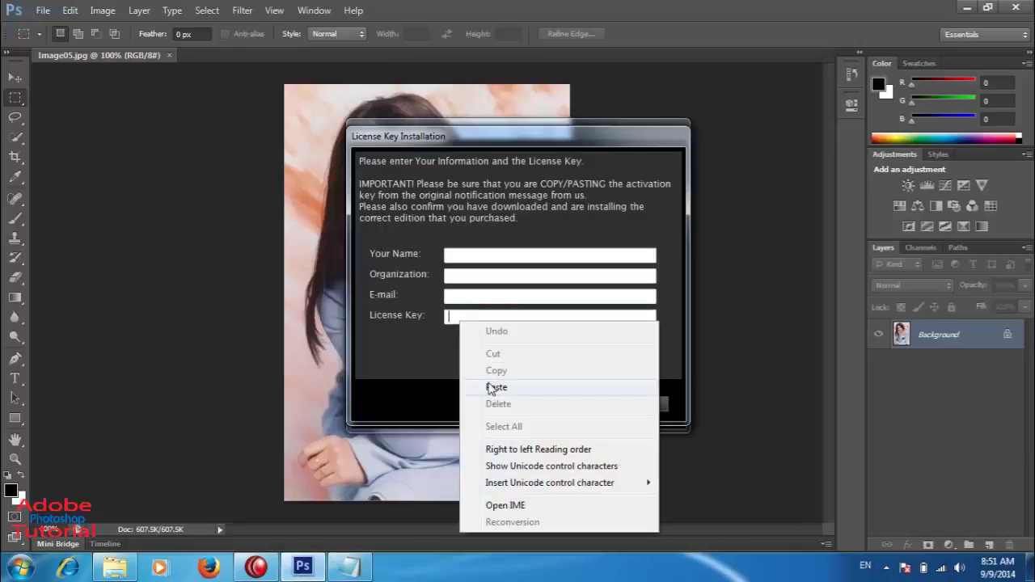
pyautogui.click(492, 388)
pyautogui.rightClick(469, 316)
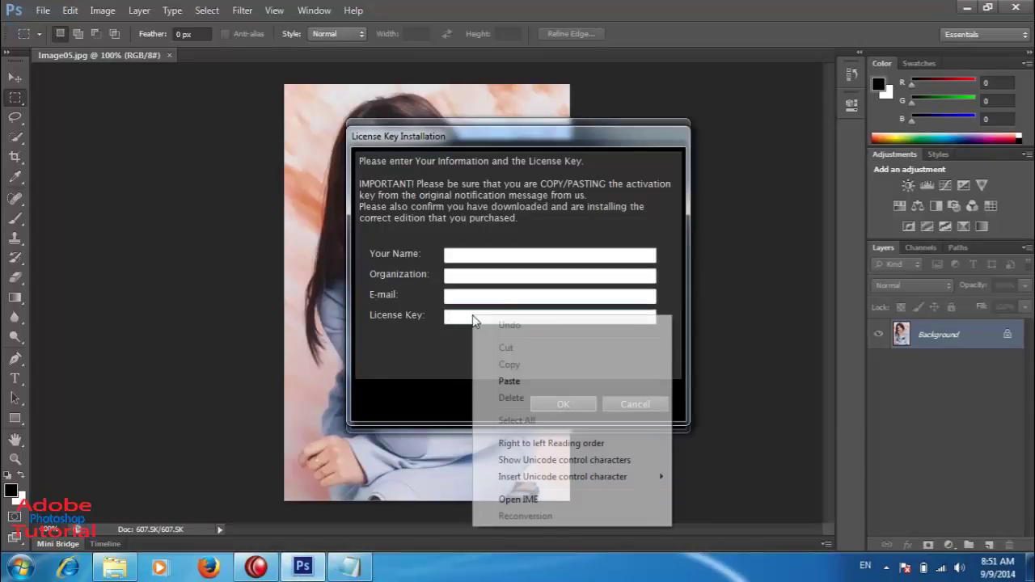
pyautogui.click(496, 381)
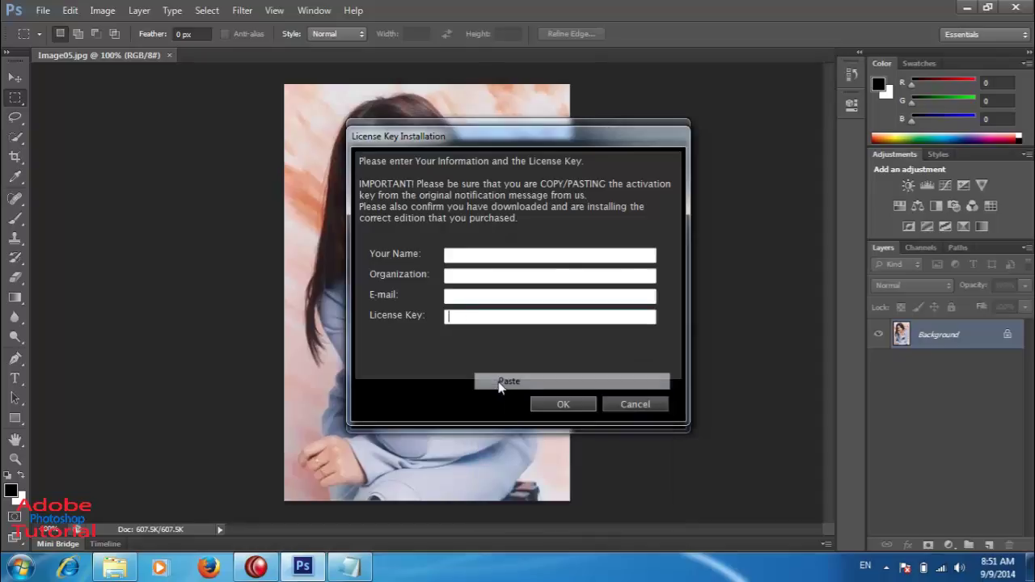
# Reselect the third serial key in Notepad and return the caret to the License Key field.
pyautogui.click(115, 568)
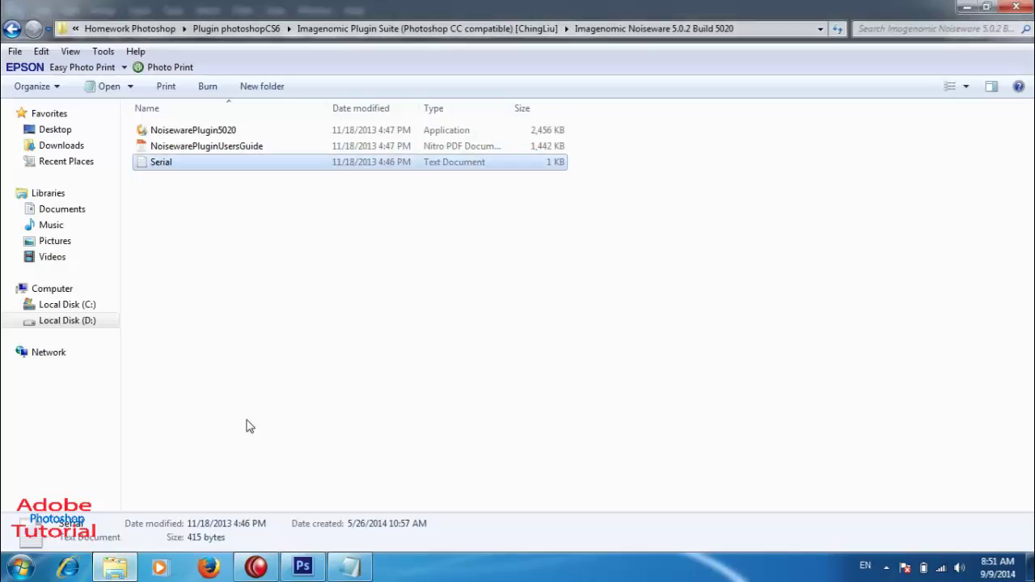
pyautogui.click(349, 567)
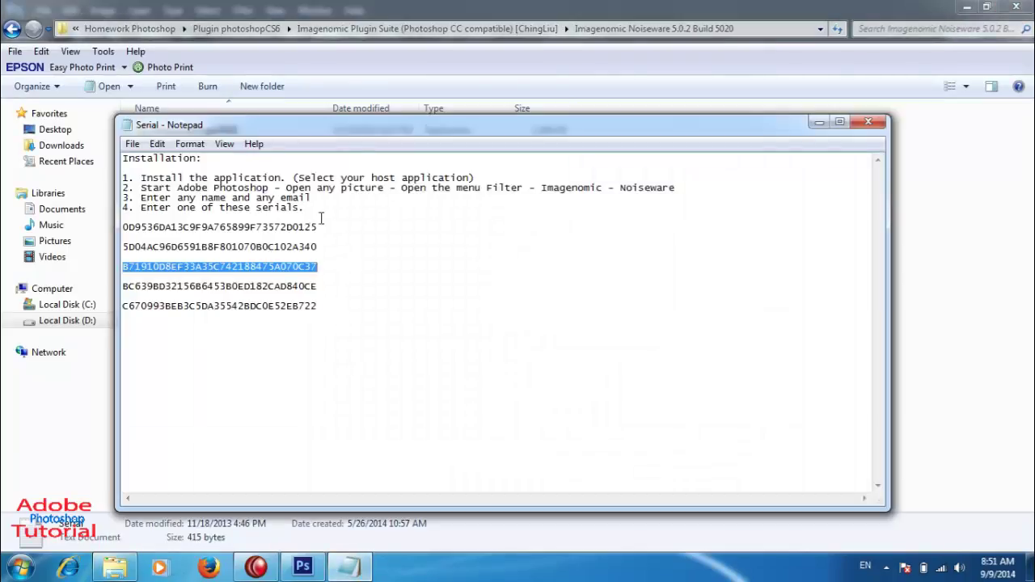
pyautogui.moveTo(319, 227); pyautogui.dragTo(88, 229)
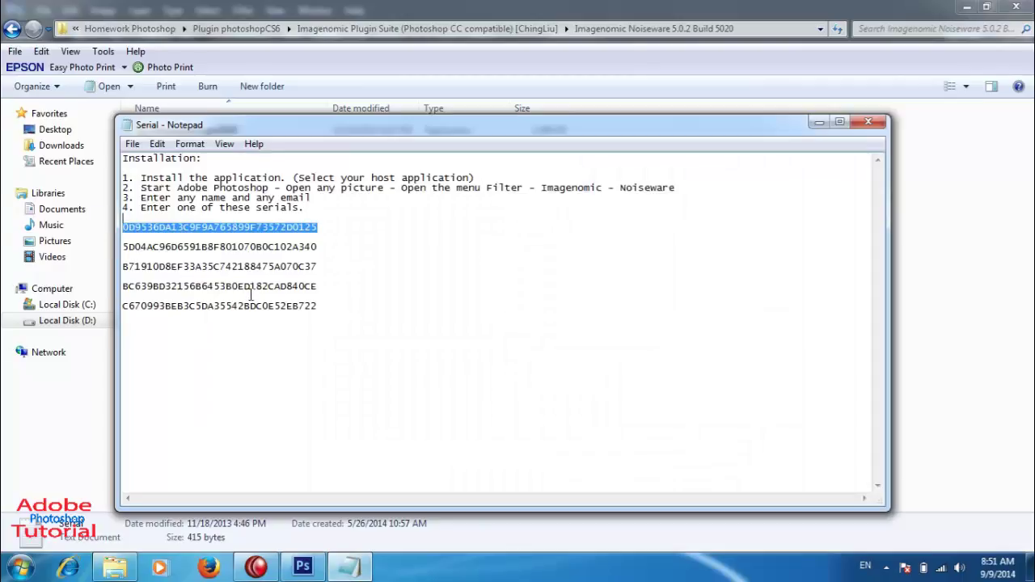
pyautogui.click(303, 567)
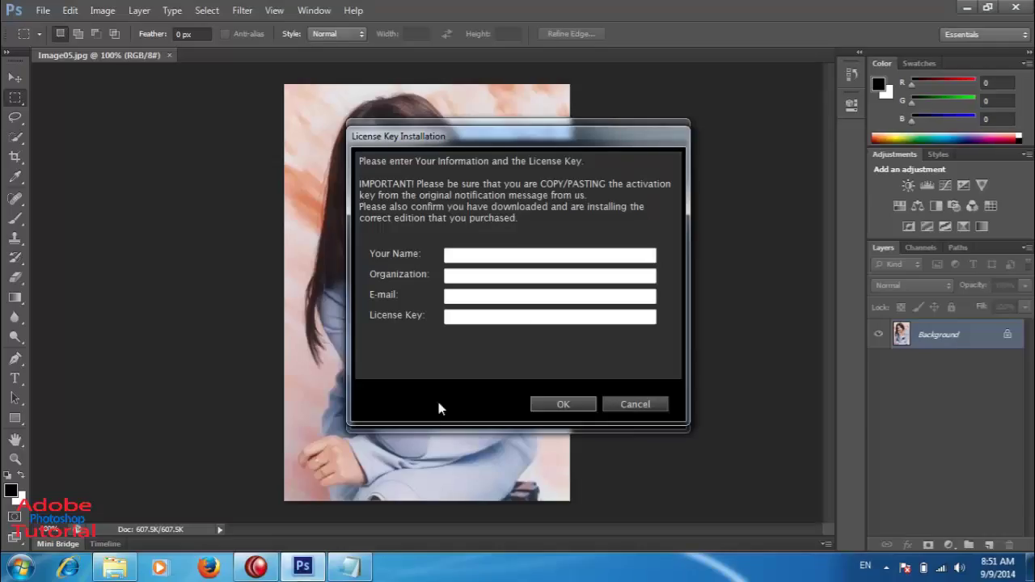
pyautogui.click(486, 318)
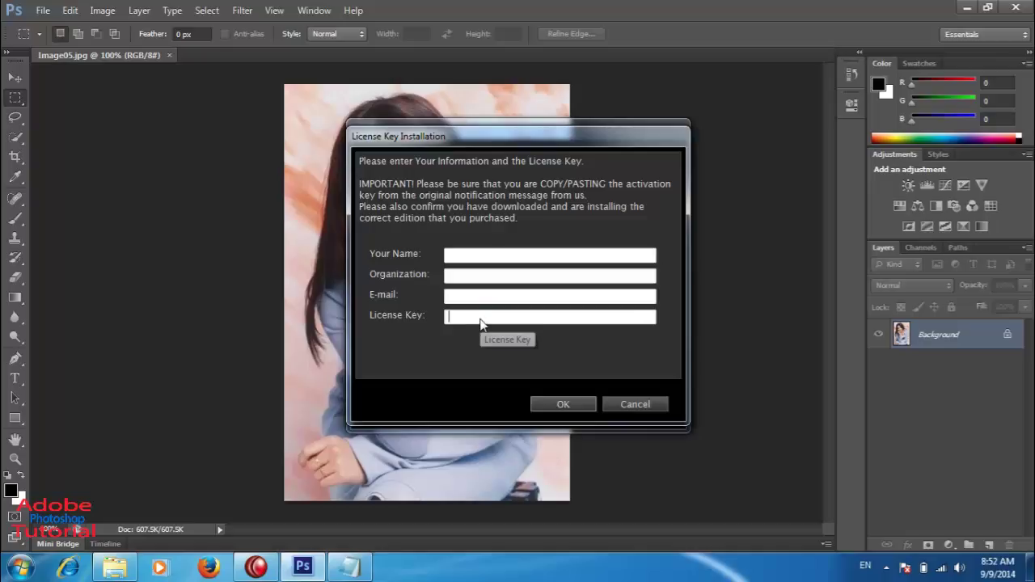
pyautogui.click(305, 568)
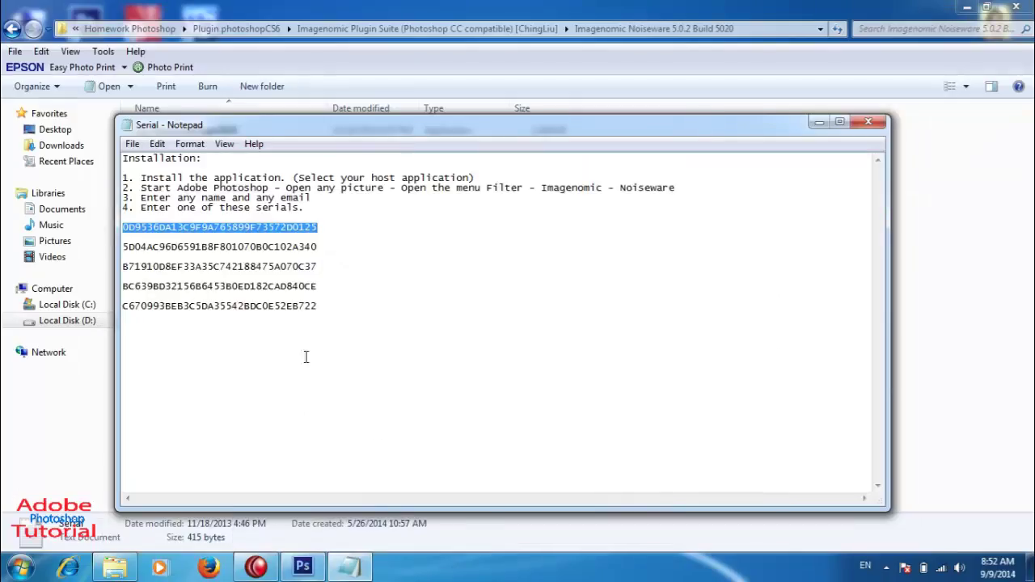
pyautogui.moveTo(317, 266); pyautogui.dragTo(119, 245)
pyautogui.click(372, 288)
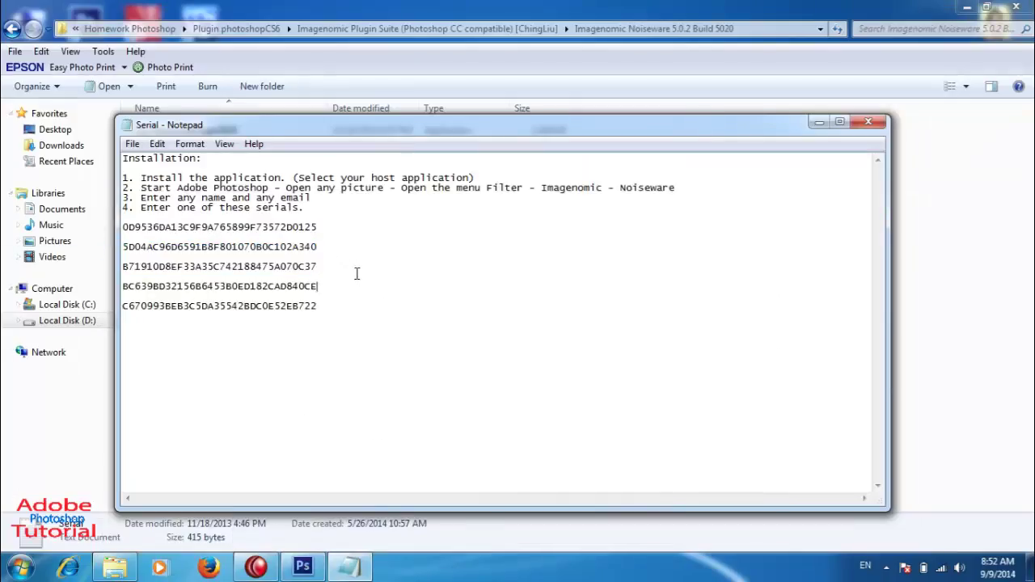
pyautogui.moveTo(319, 272); pyautogui.dragTo(97, 263)
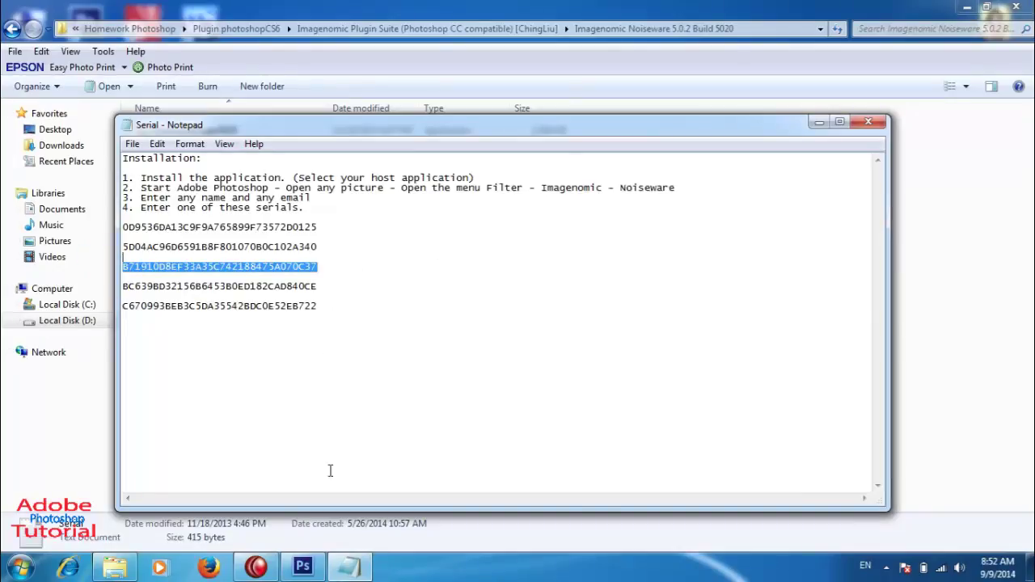
pyautogui.click(305, 568)
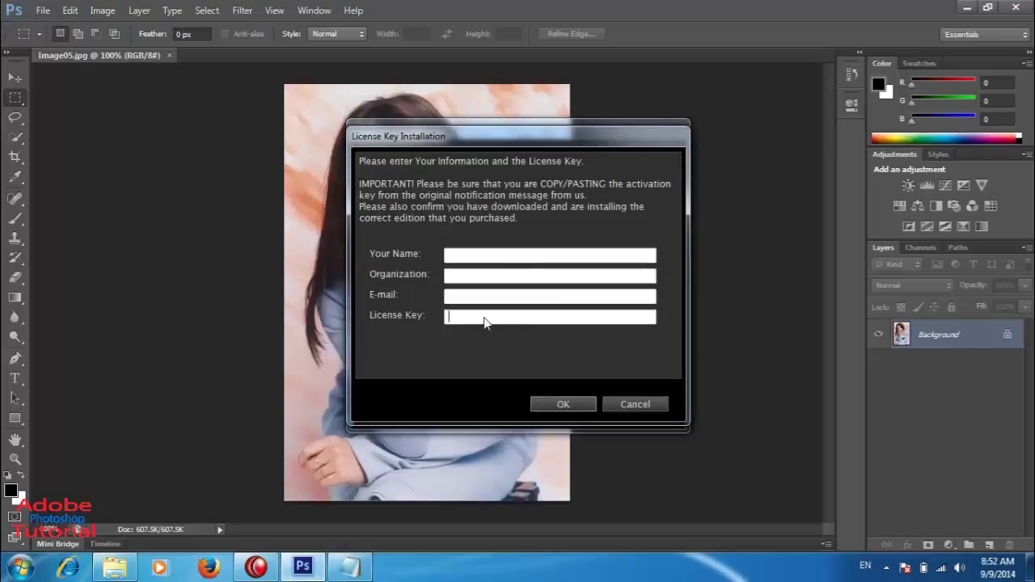
pyautogui.click(484, 321)
# Fill in the Your Name, Organization and E-mail fields of the license form.
pyautogui.click(455, 254)
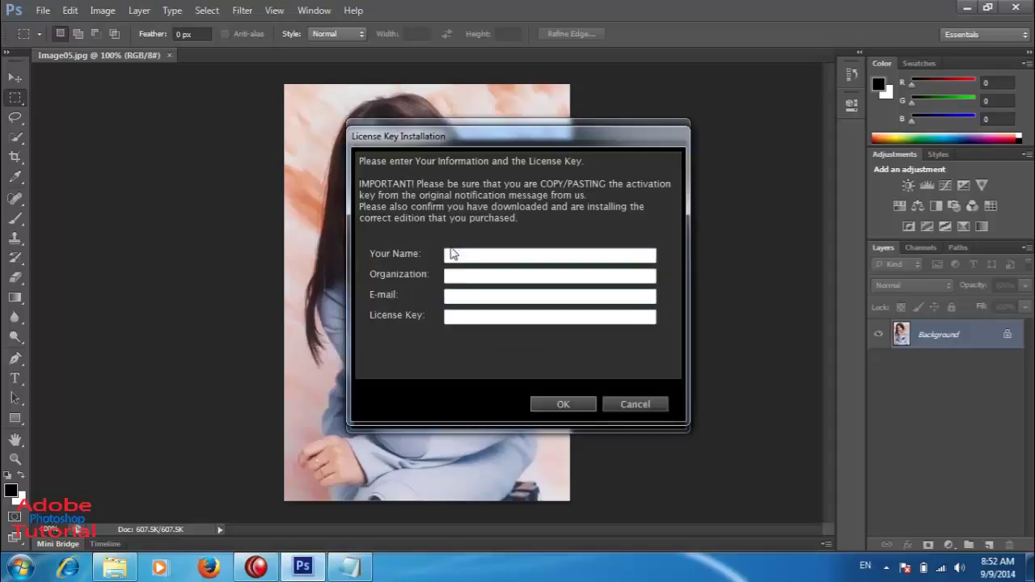
pyautogui.write('f')
pyautogui.click(475, 278)
pyautogui.write('ggfd')
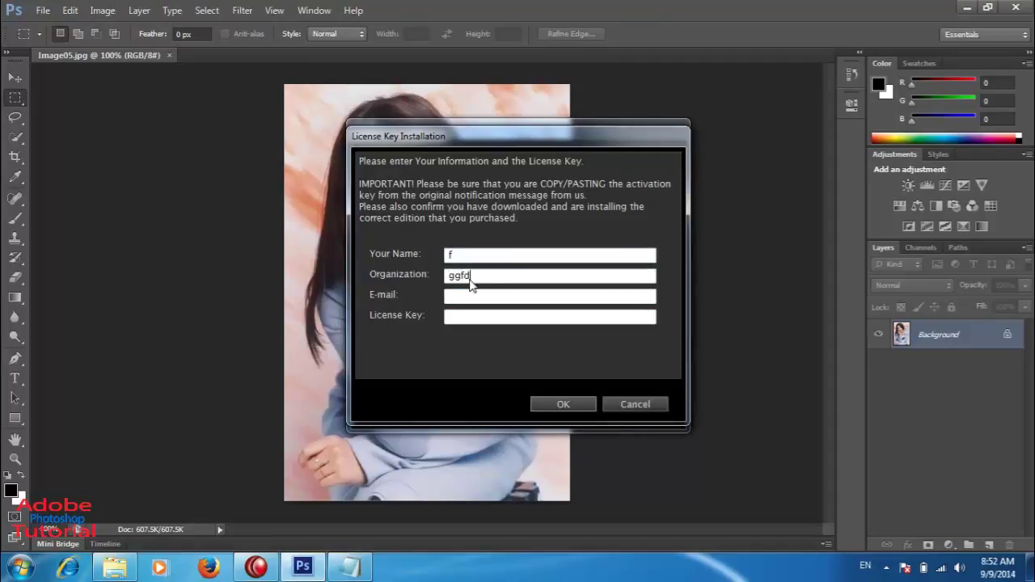
pyautogui.click(465, 297)
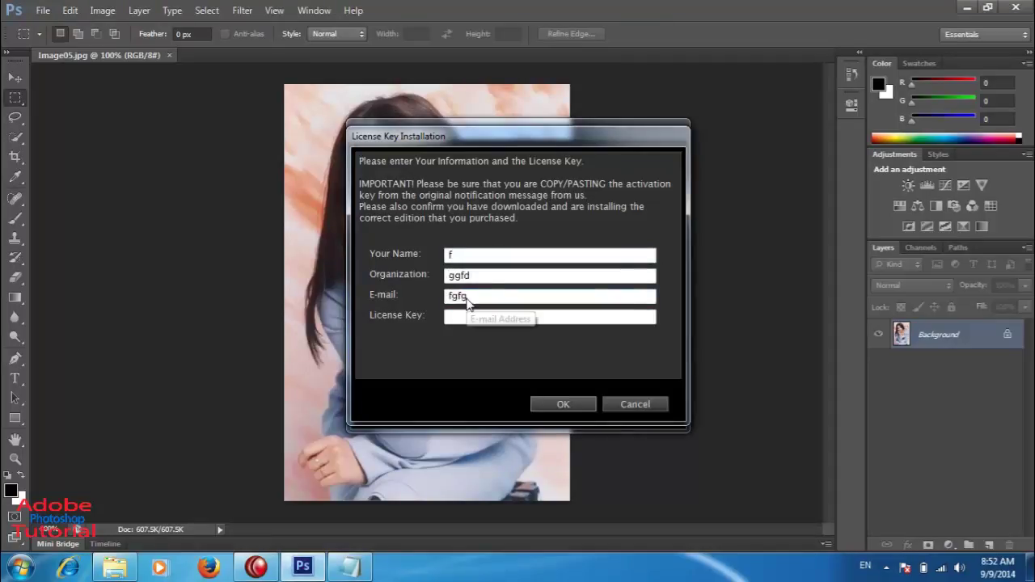
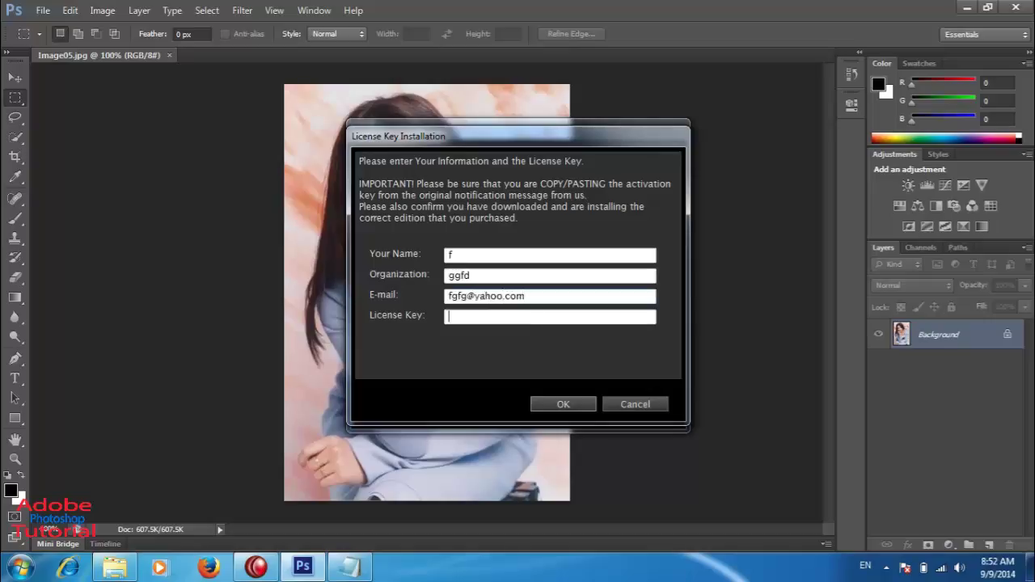
# Paste a copied serial into the Noiseware License Key field, then swap in another serial from the notes.
pyautogui.rightClick(474, 317)
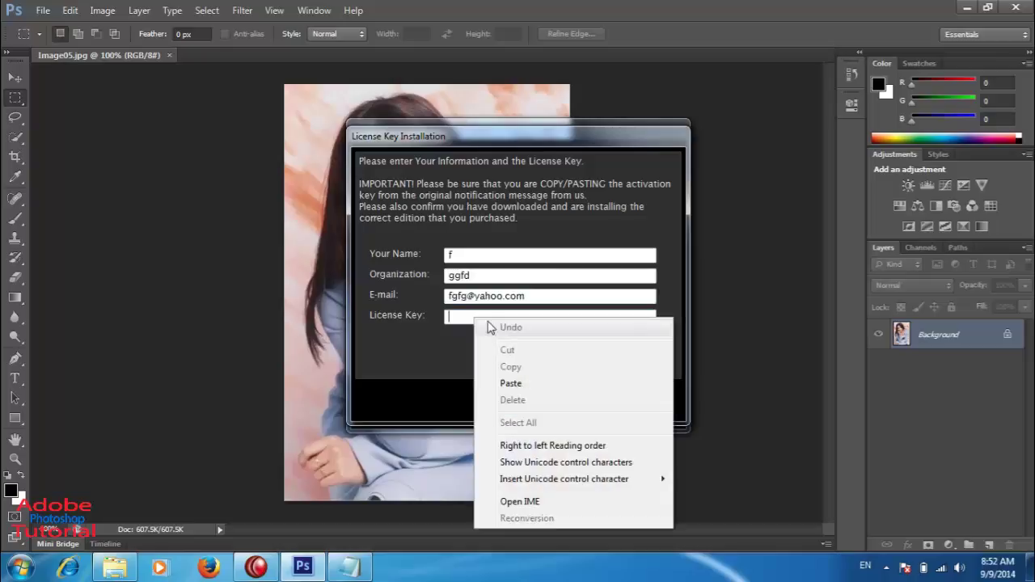
pyautogui.click(507, 383)
pyautogui.click(349, 566)
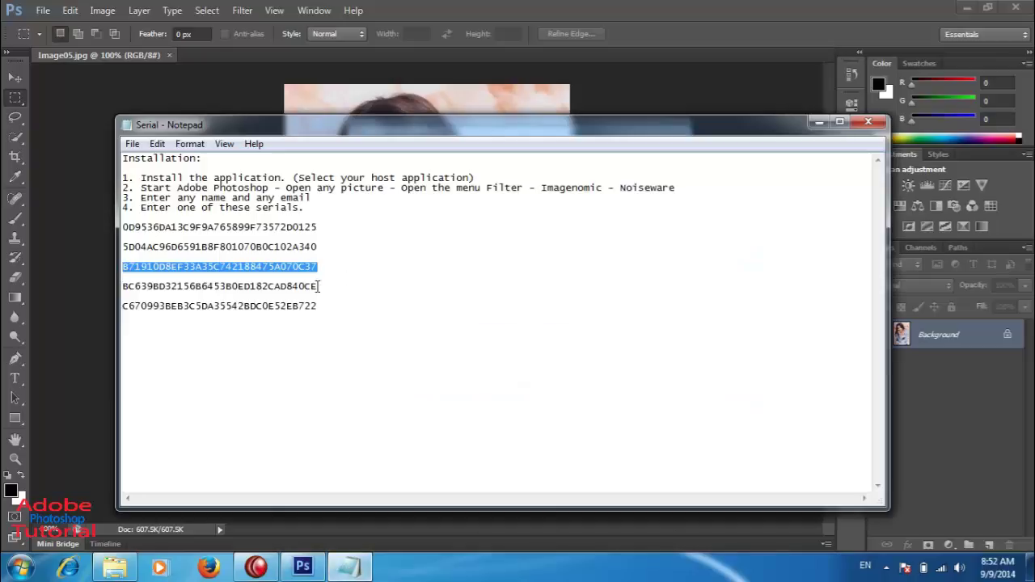
pyautogui.click(325, 286)
pyautogui.doubleClick(328, 268)
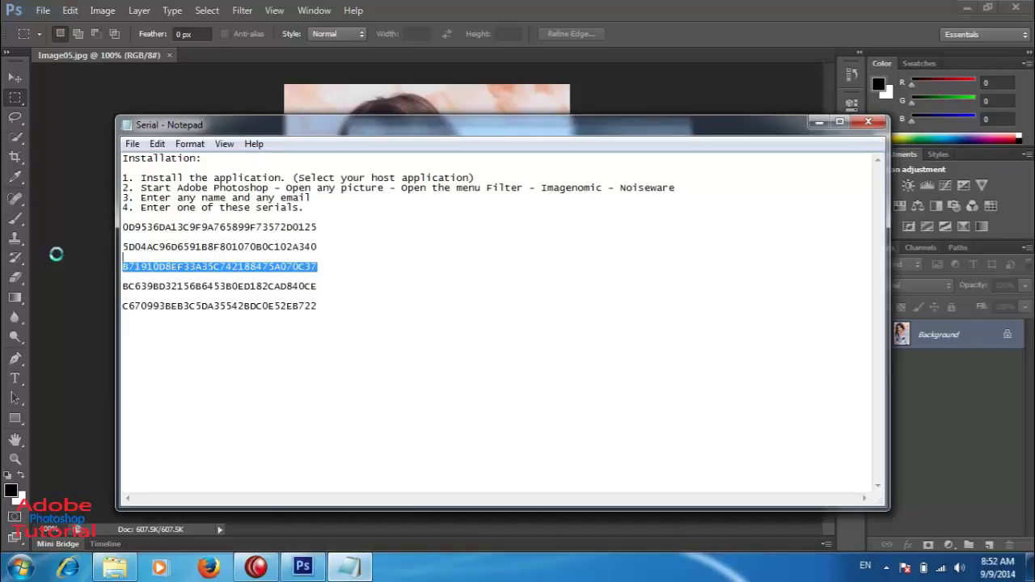
pyautogui.rightClick(153, 261)
pyautogui.click(215, 311)
pyautogui.click(302, 566)
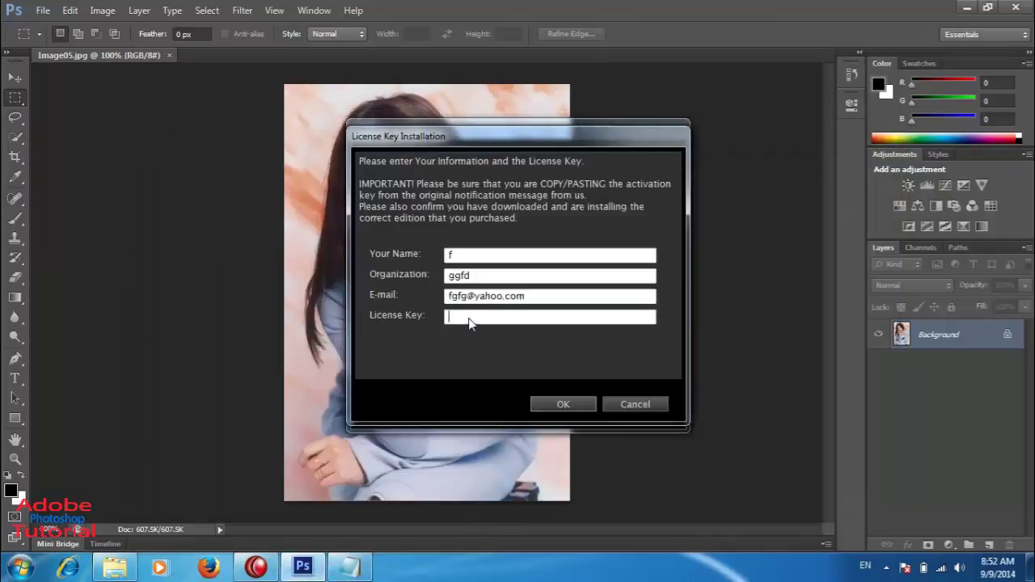
pyautogui.rightClick(471, 322)
pyautogui.click(511, 385)
# Hide the Noiseware folder window, reposition the license form, and copy the second serial from the notes.
pyautogui.click(127, 569)
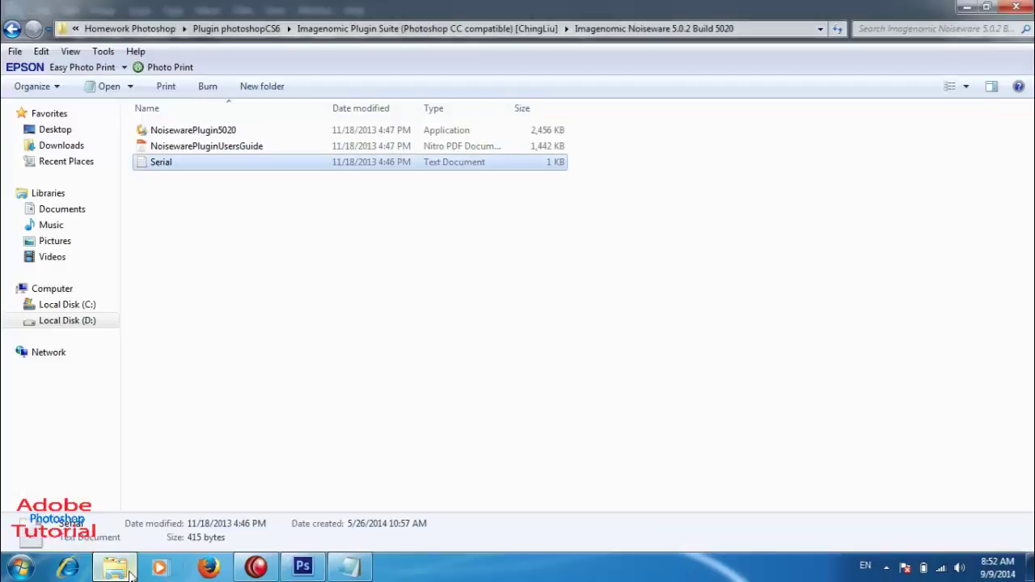
pyautogui.click(966, 6)
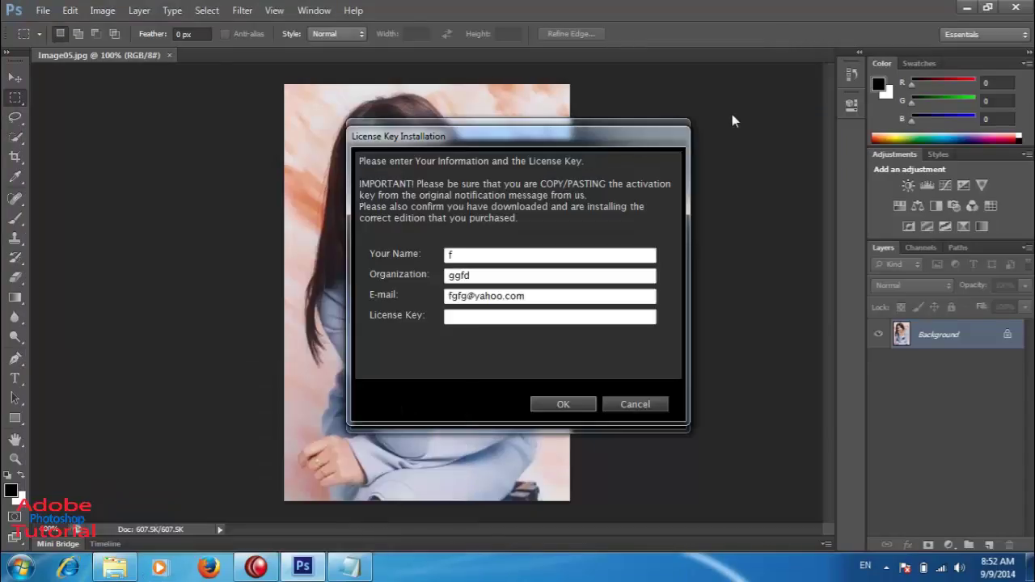
pyautogui.moveTo(576, 141); pyautogui.dragTo(552, 133)
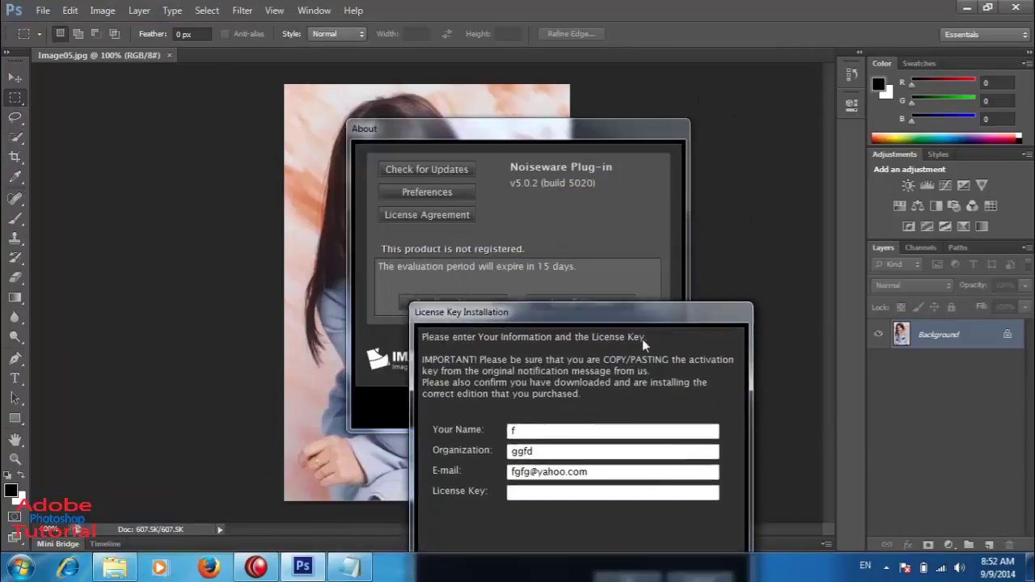
pyautogui.click(349, 568)
pyautogui.click(322, 247)
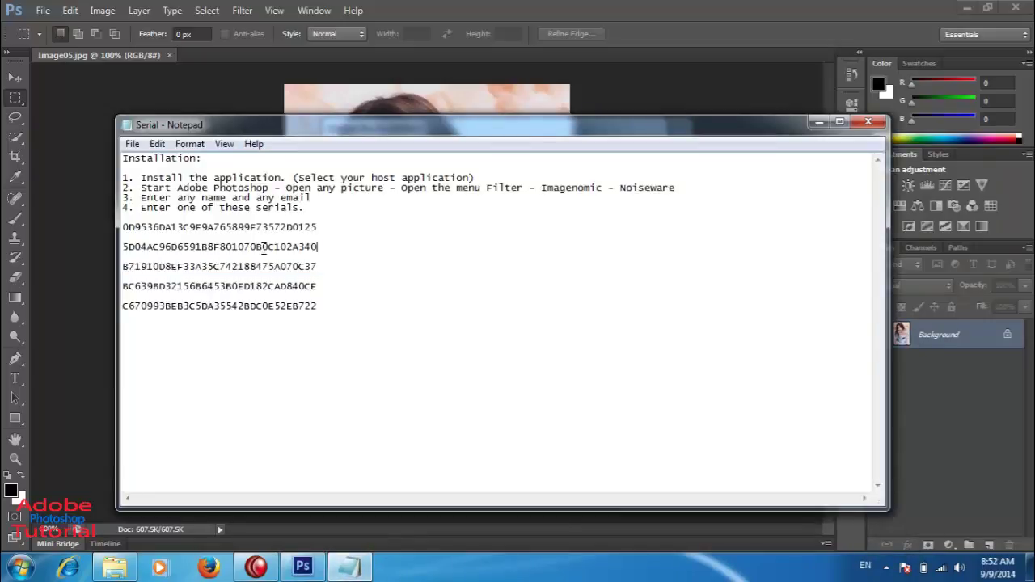
pyautogui.keyDown('shift'); pyautogui.click(123, 247); pyautogui.keyUp('shift')
pyautogui.rightClick(173, 247)
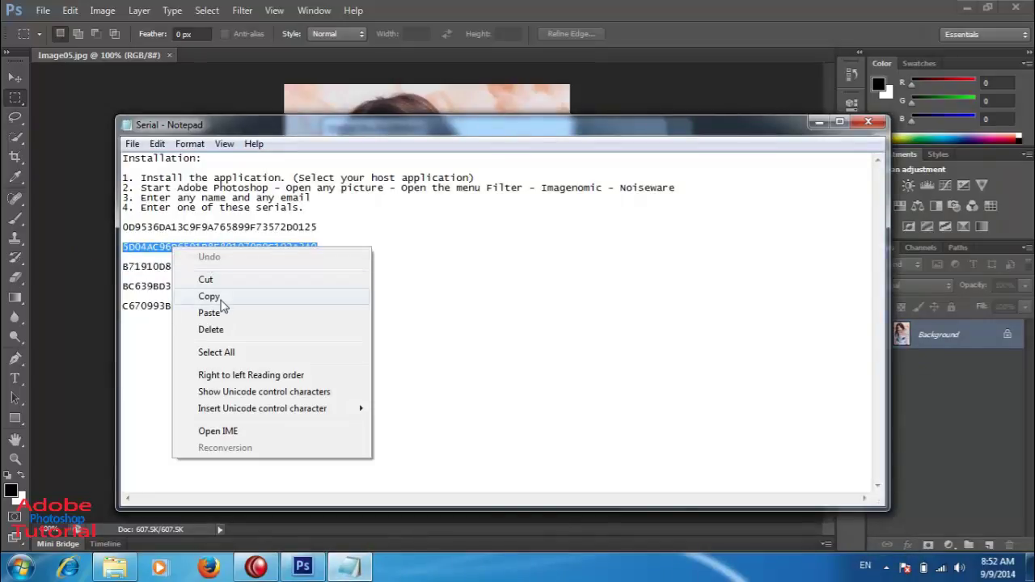
pyautogui.click(224, 298)
# Submit the second serial as the License Key, dismiss the invalid-key error, and delete the rejected key.
pyautogui.click(318, 571)
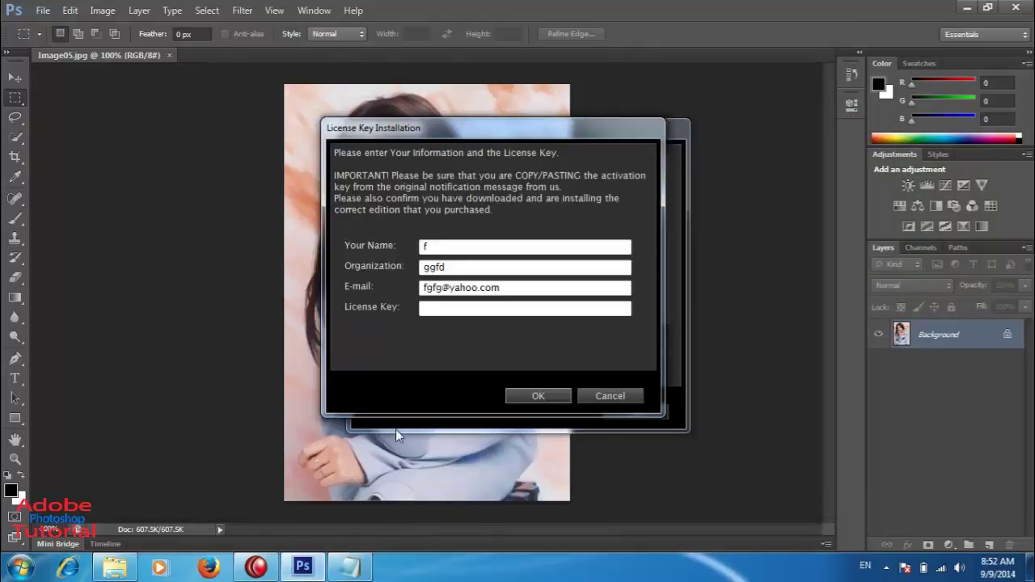
pyautogui.click(437, 308)
pyautogui.rightClick(440, 306)
pyautogui.click(475, 372)
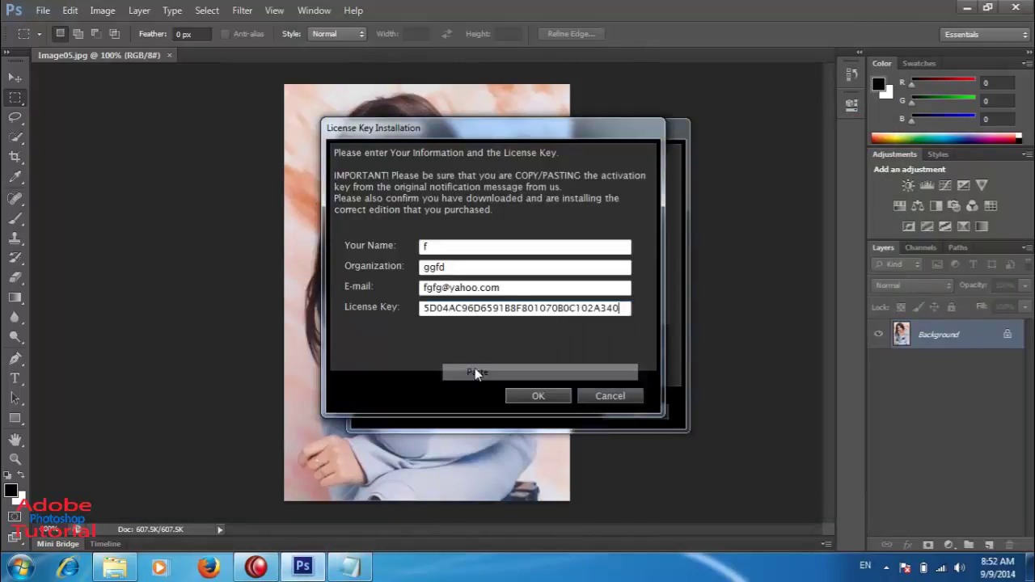
pyautogui.click(556, 397)
pyautogui.click(642, 333)
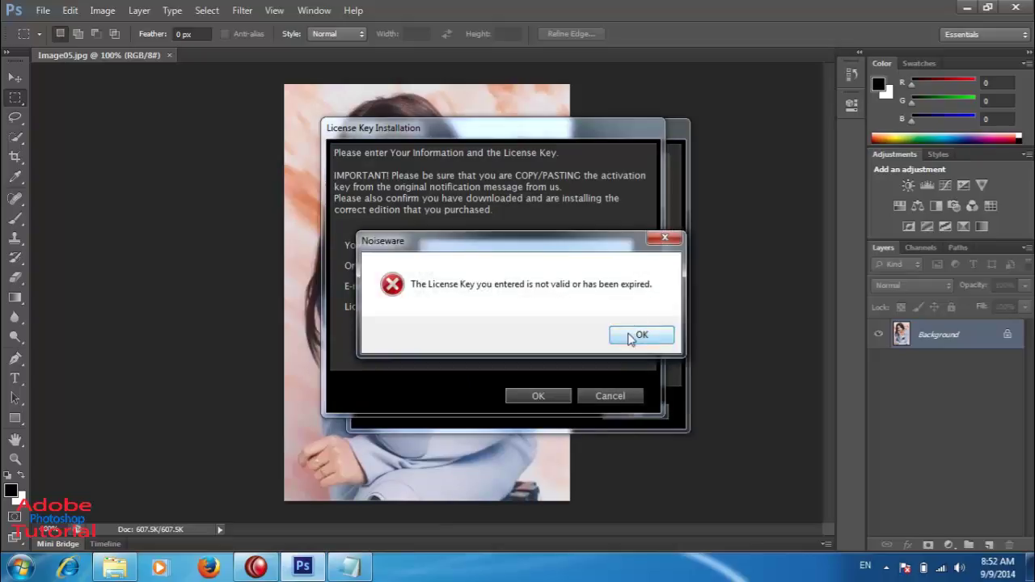
pyautogui.moveTo(628, 308); pyautogui.dragTo(301, 303)
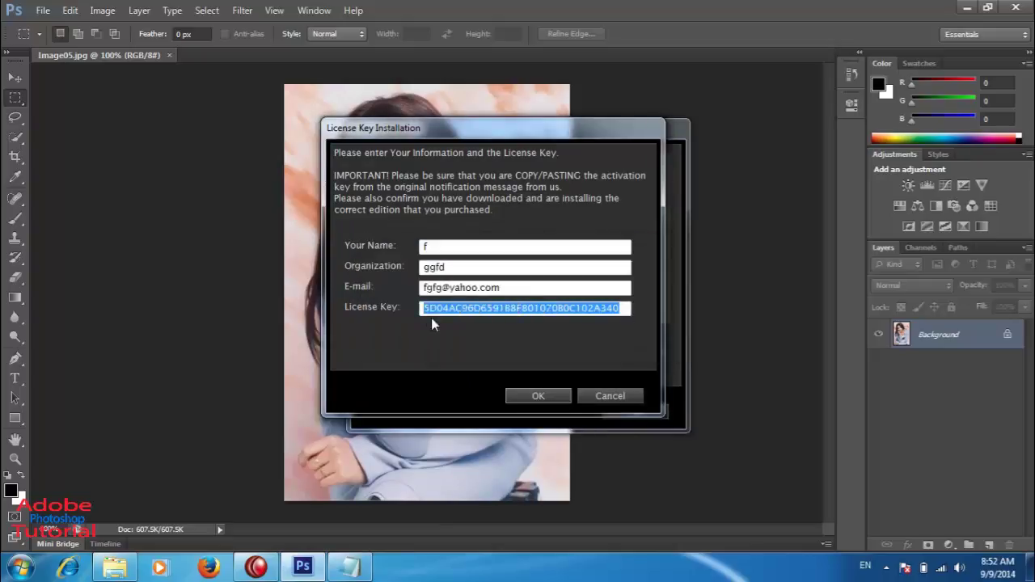
pyautogui.press('BackSpace')
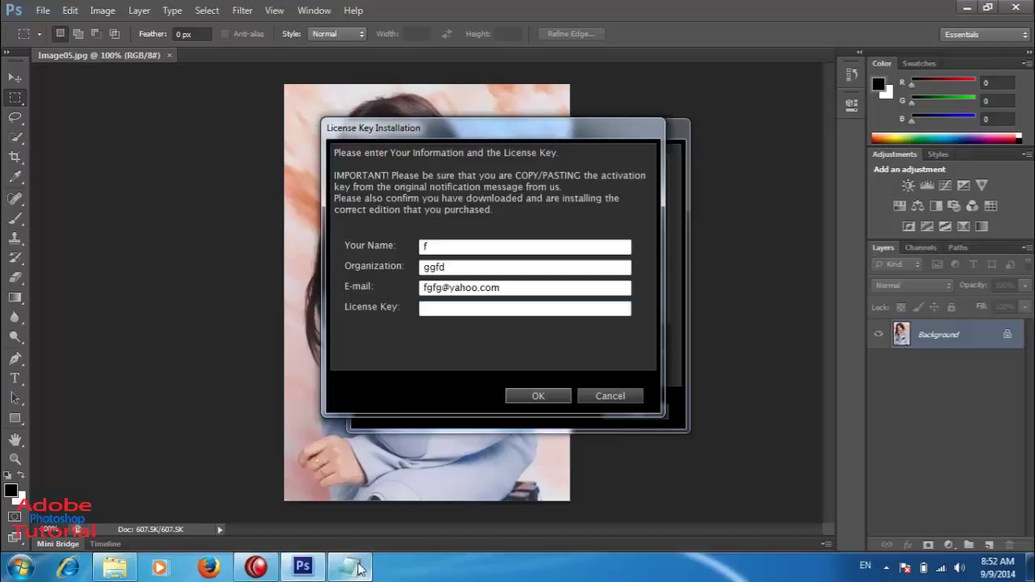
# Copy the third serial from the notes and try pasting it into the License Key field.
pyautogui.click(358, 566)
pyautogui.moveTo(318, 267); pyautogui.dragTo(100, 266)
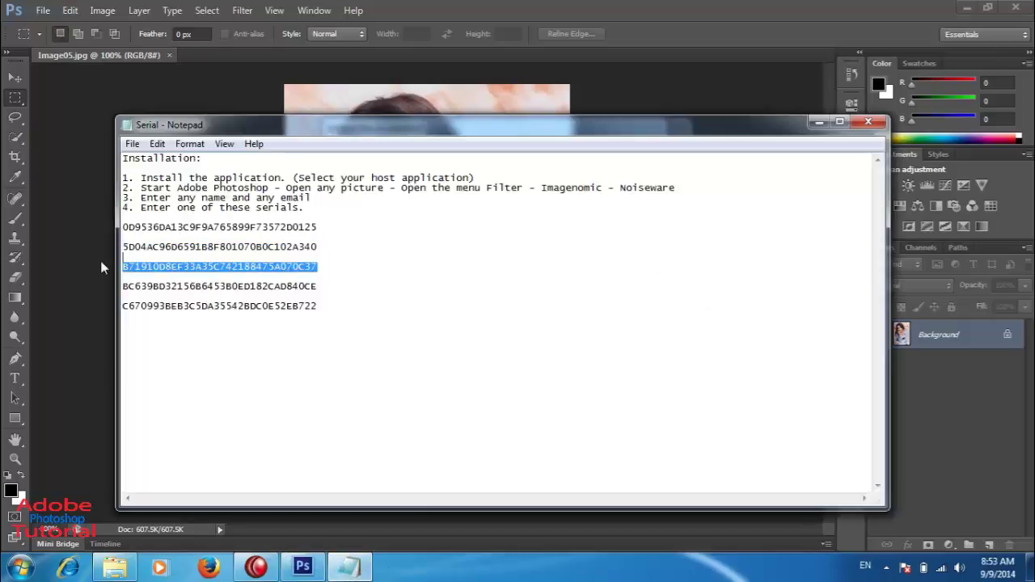
pyautogui.rightClick(172, 264)
pyautogui.click(241, 311)
pyautogui.click(317, 564)
pyautogui.rightClick(453, 308)
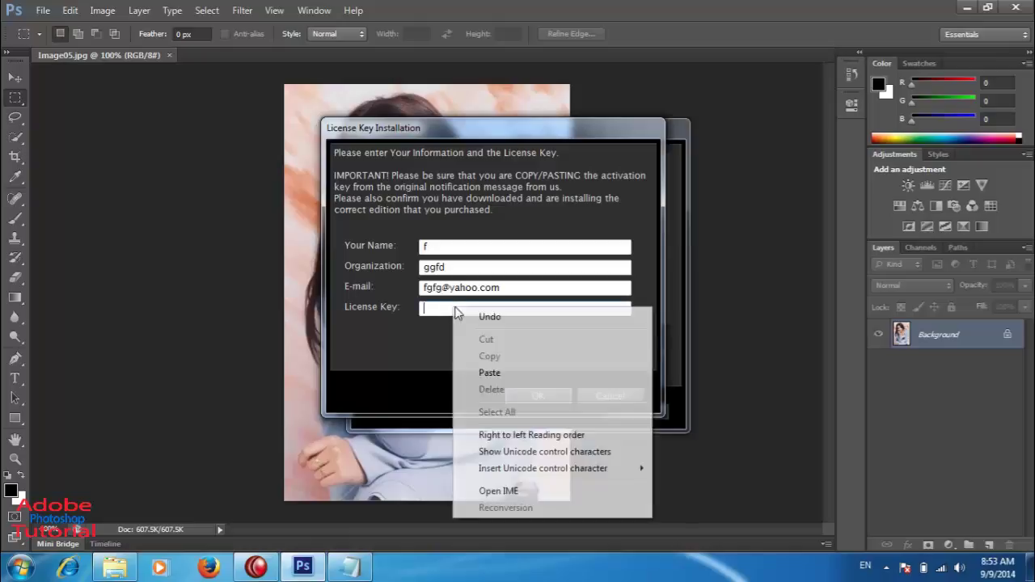
pyautogui.click(488, 374)
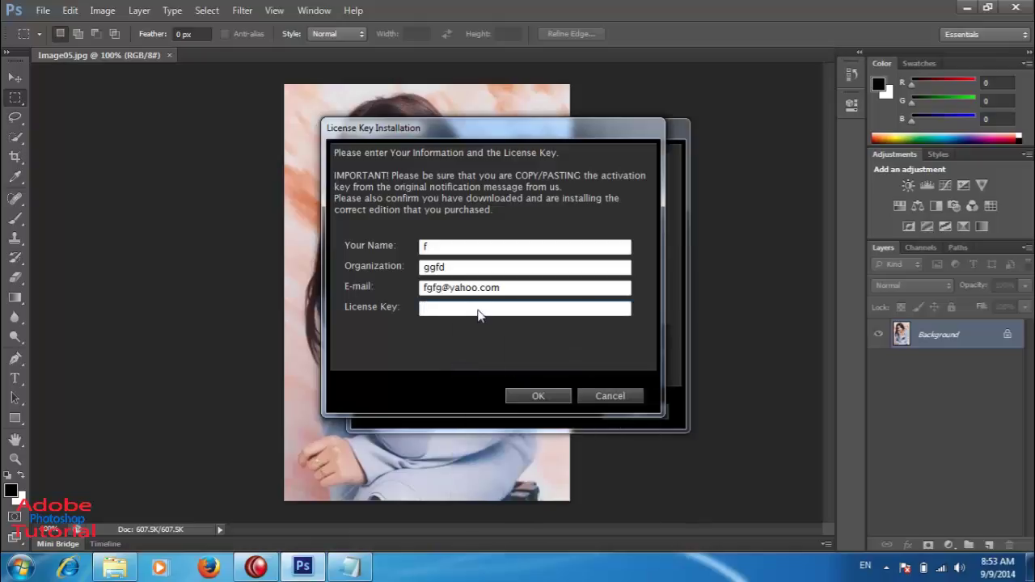
pyautogui.rightClick(477, 310)
pyautogui.click(517, 373)
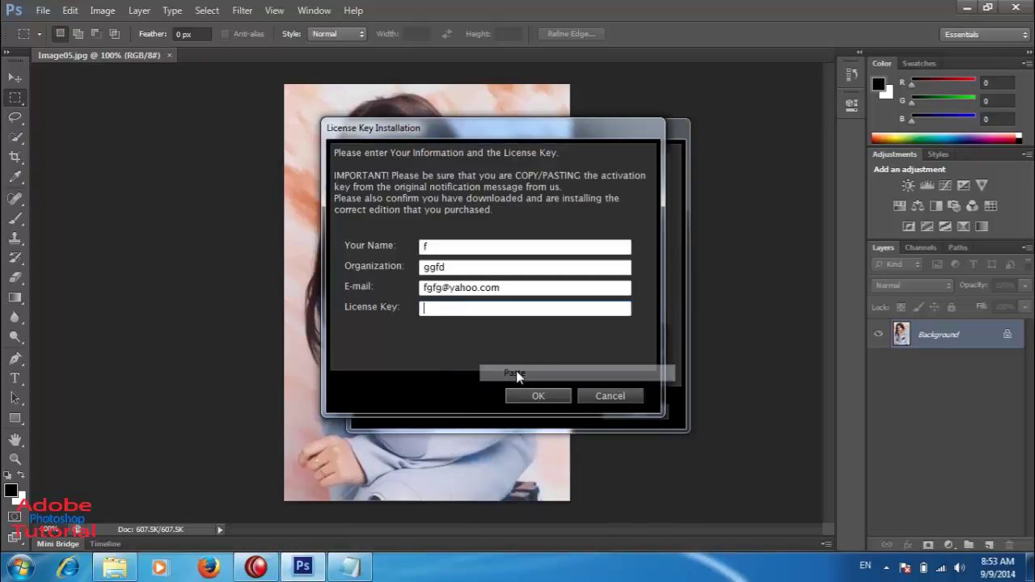
pyautogui.rightClick(476, 309)
# Copy the first serial, try pasting it into License Key, then cancel the license form.
pyautogui.click(349, 566)
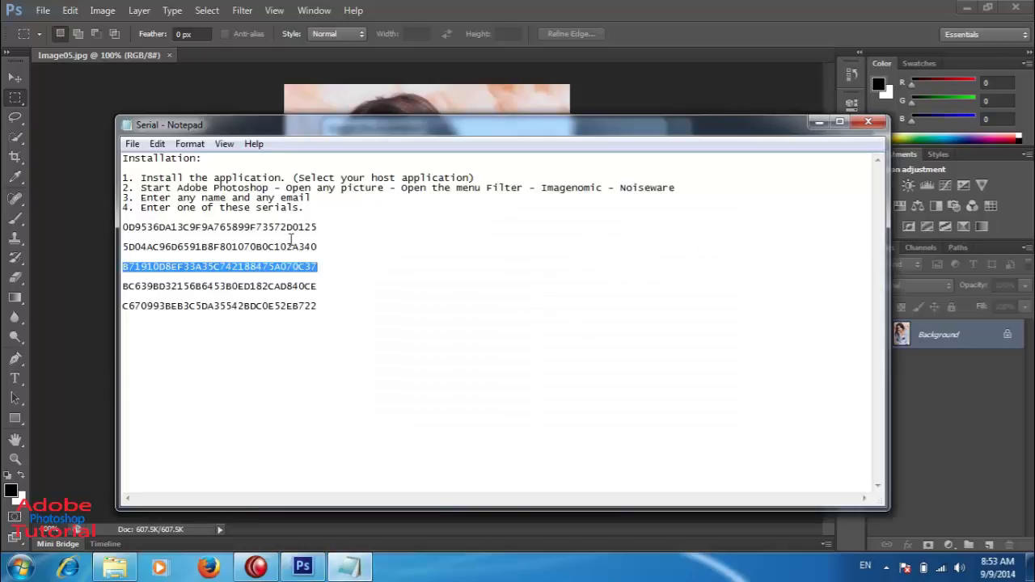
pyautogui.moveTo(318, 228); pyautogui.dragTo(123, 228)
pyautogui.rightClick(154, 227)
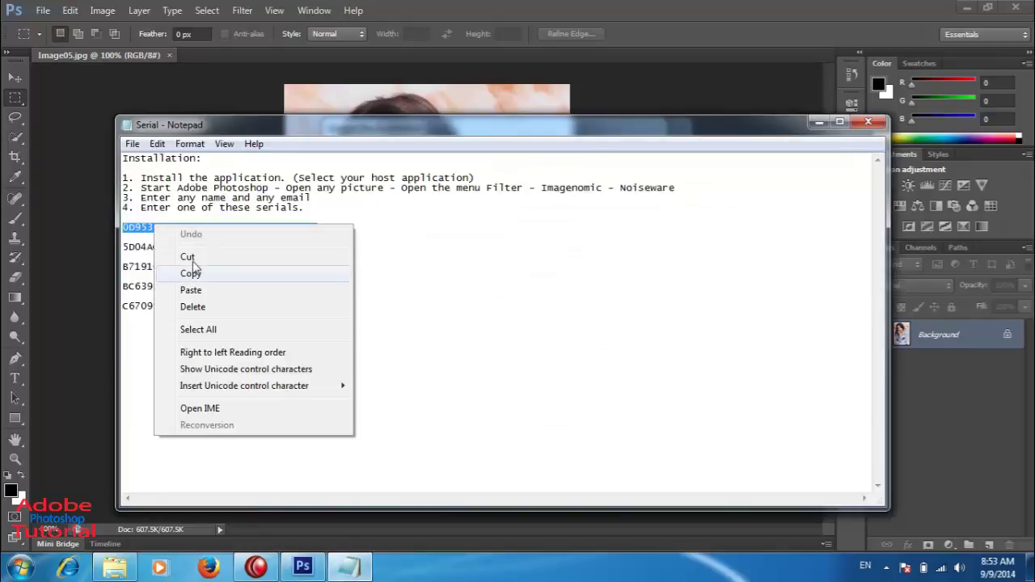
pyautogui.click(191, 273)
pyautogui.click(349, 566)
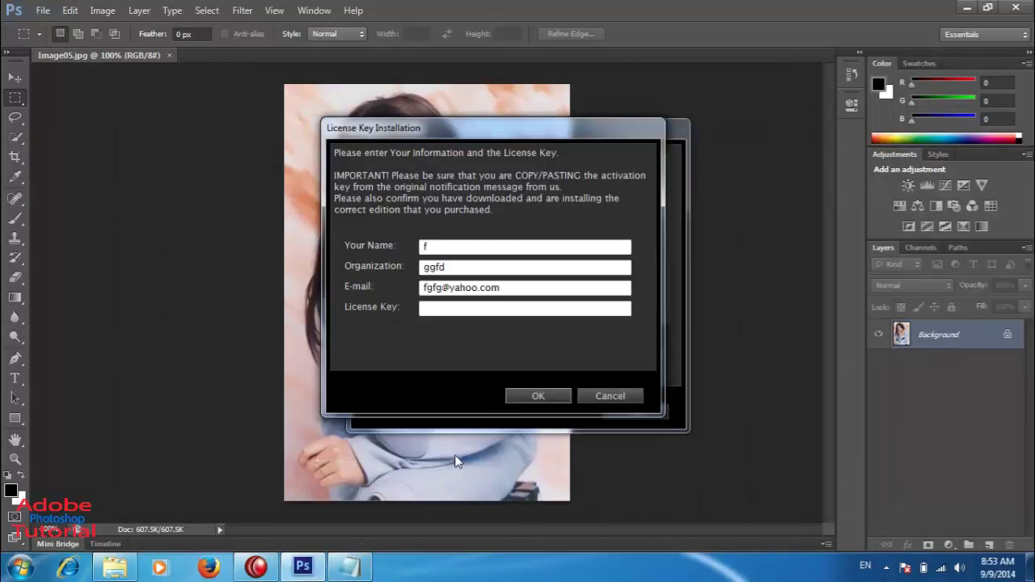
pyautogui.rightClick(463, 309)
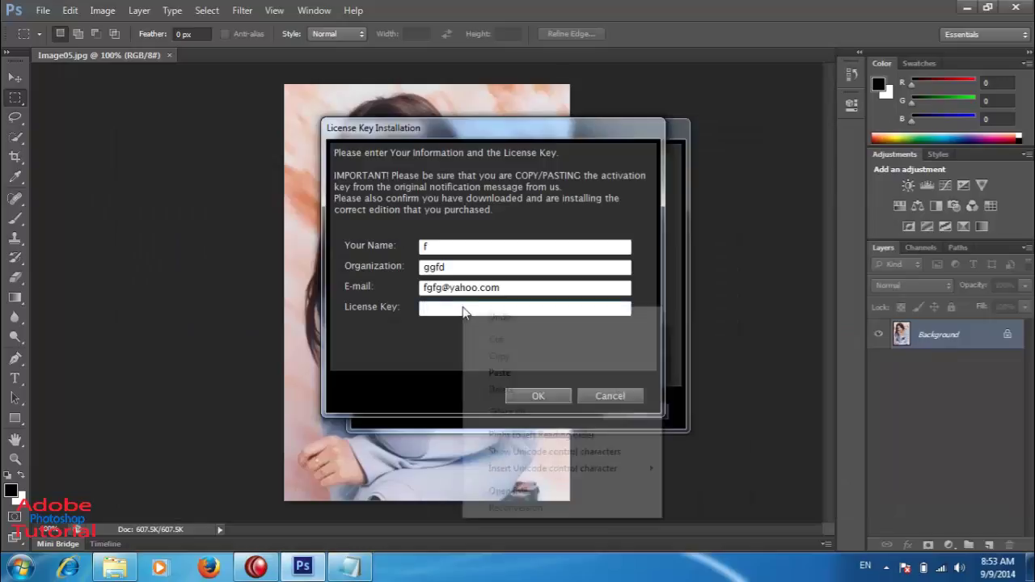
pyautogui.click(499, 373)
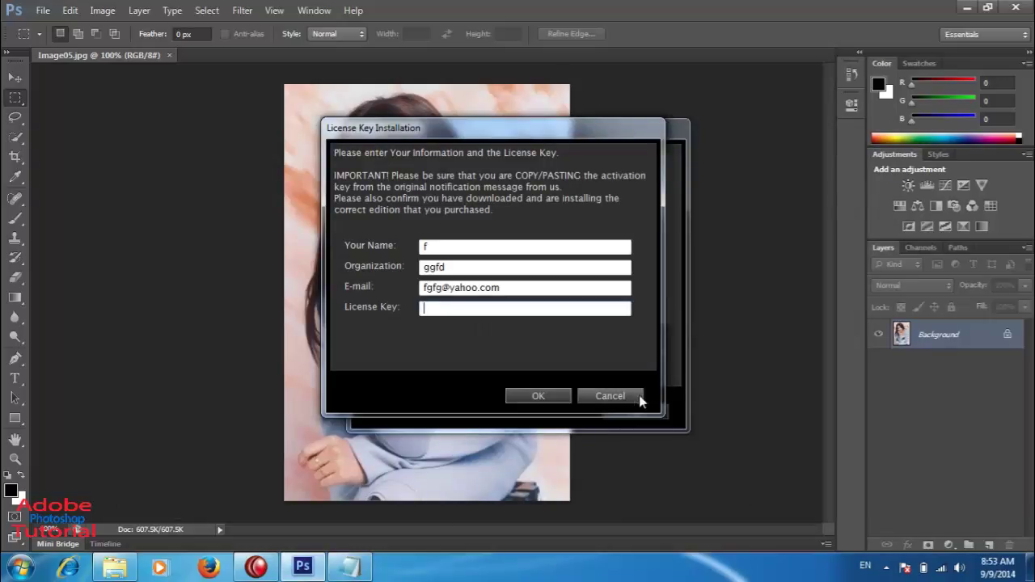
pyautogui.click(610, 397)
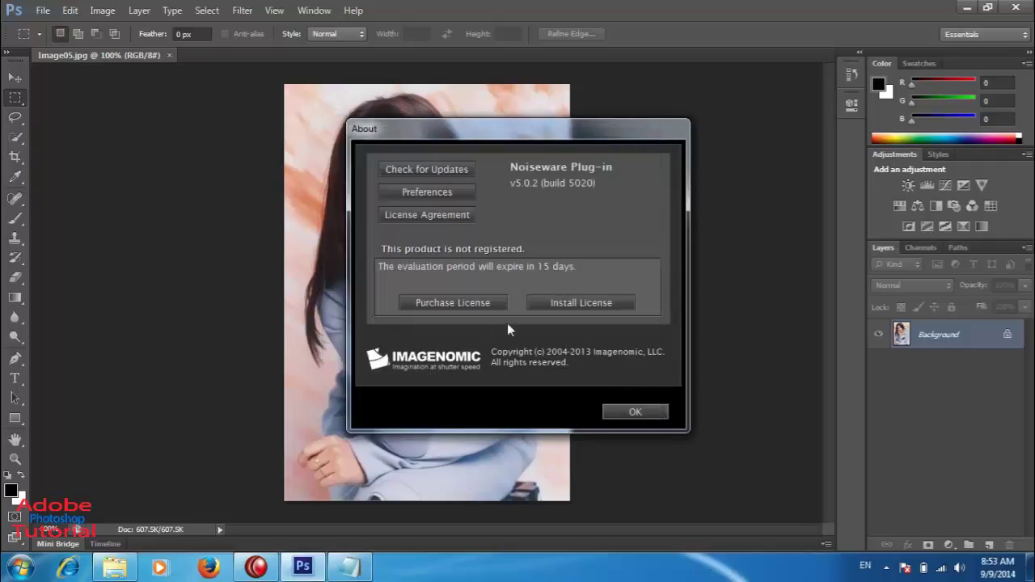
# Close the purchase page, open the license installation form, and paste the third serial into License Key.
pyautogui.click(463, 305)
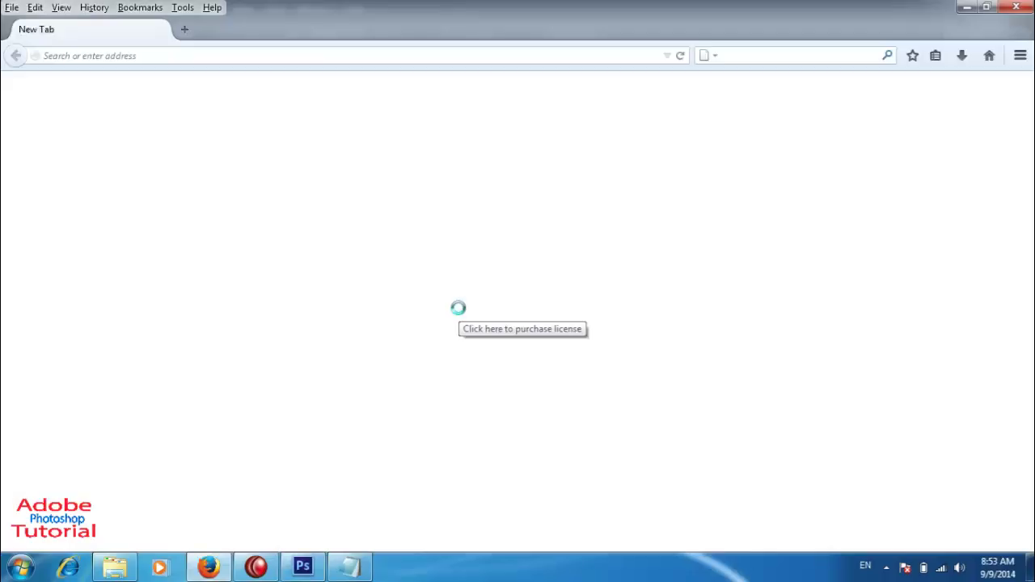
pyautogui.click(1017, 7)
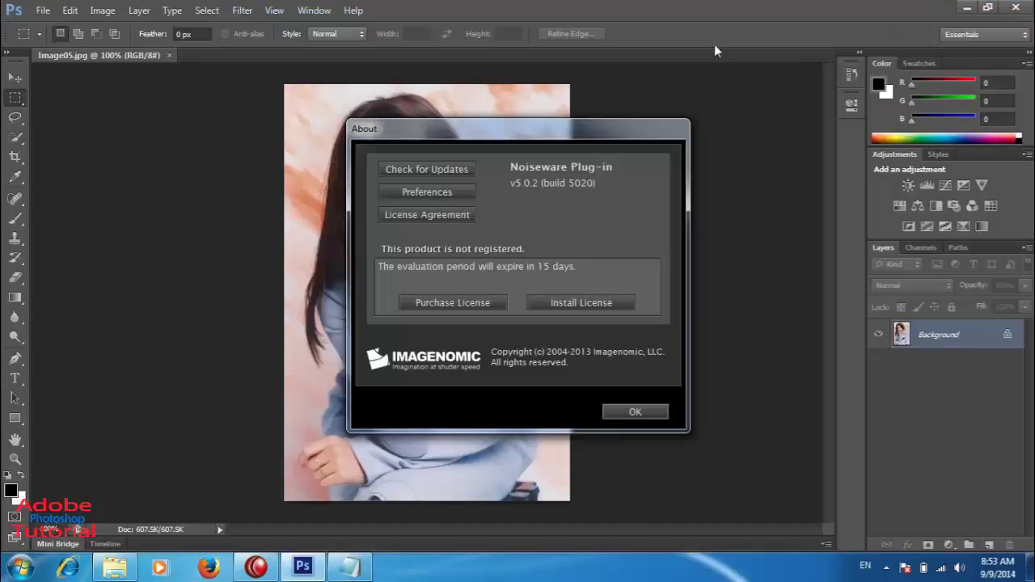
pyautogui.click(601, 299)
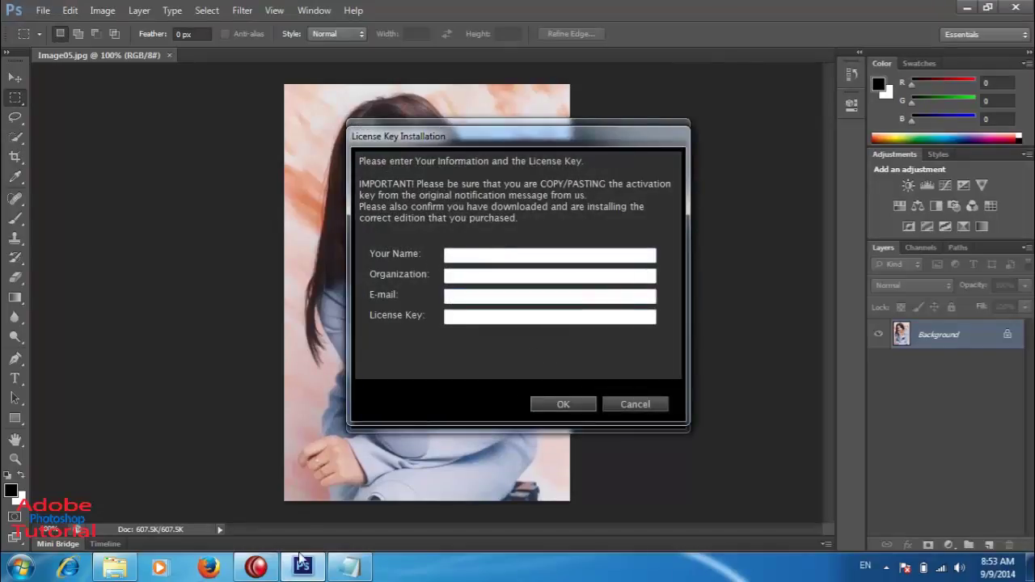
pyautogui.click(360, 569)
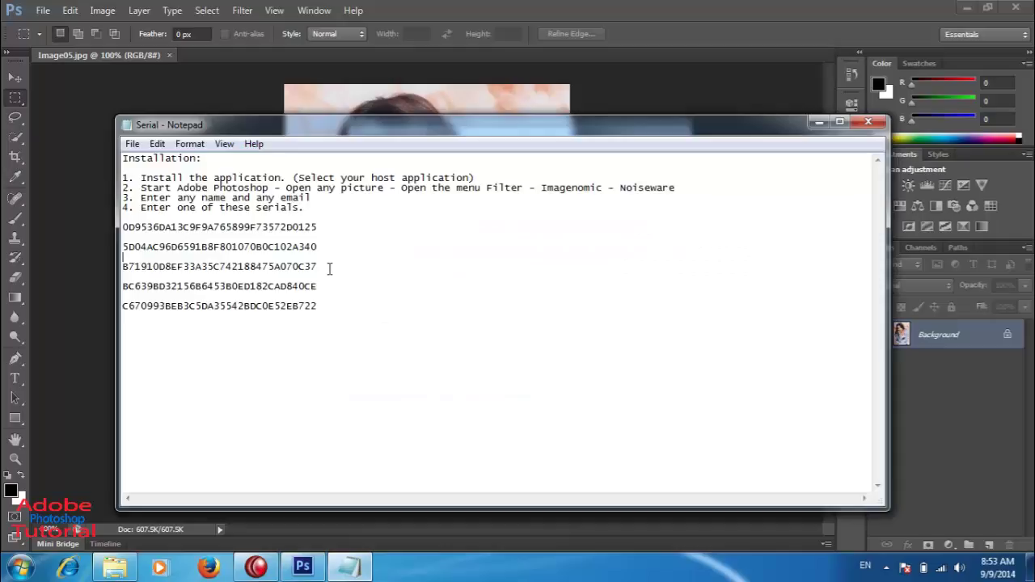
pyautogui.moveTo(329, 267); pyautogui.dragTo(100, 267)
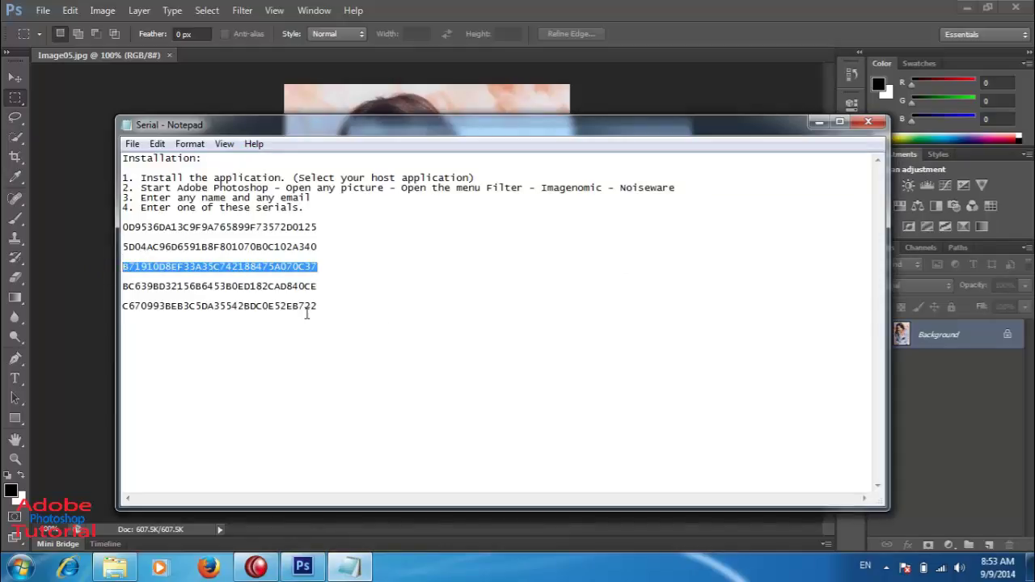
pyautogui.click(311, 566)
pyautogui.click(455, 296)
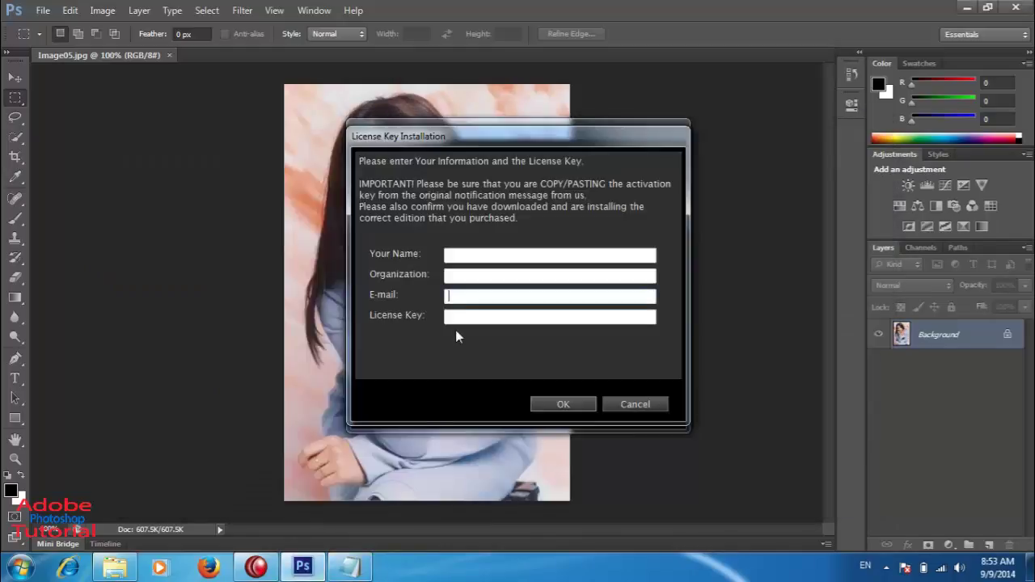
pyautogui.click(458, 318)
pyautogui.hotkey('ctrl', 'v')
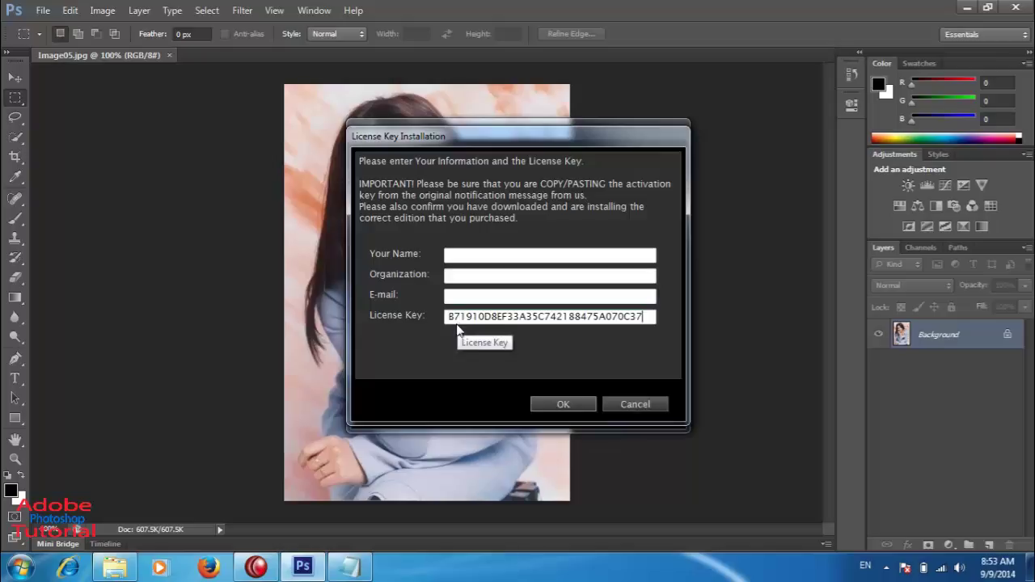
# Fill in placeholder name, organization and e-mail fields and submit the Noiseware registration.
pyautogui.click(493, 257)
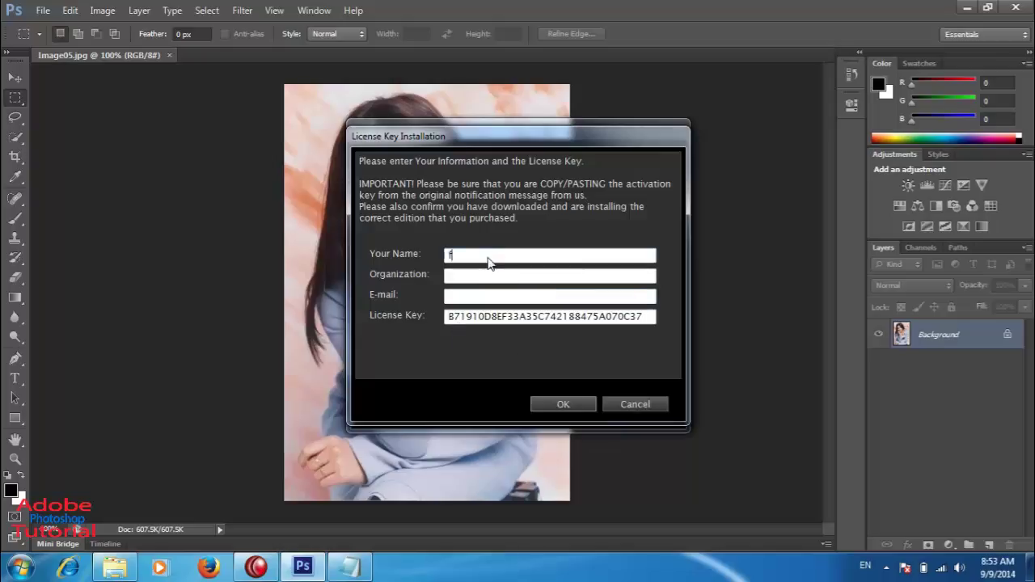
pyautogui.write('fgfd')
pyautogui.click(480, 277)
pyautogui.write('fgdfg')
pyautogui.click(464, 298)
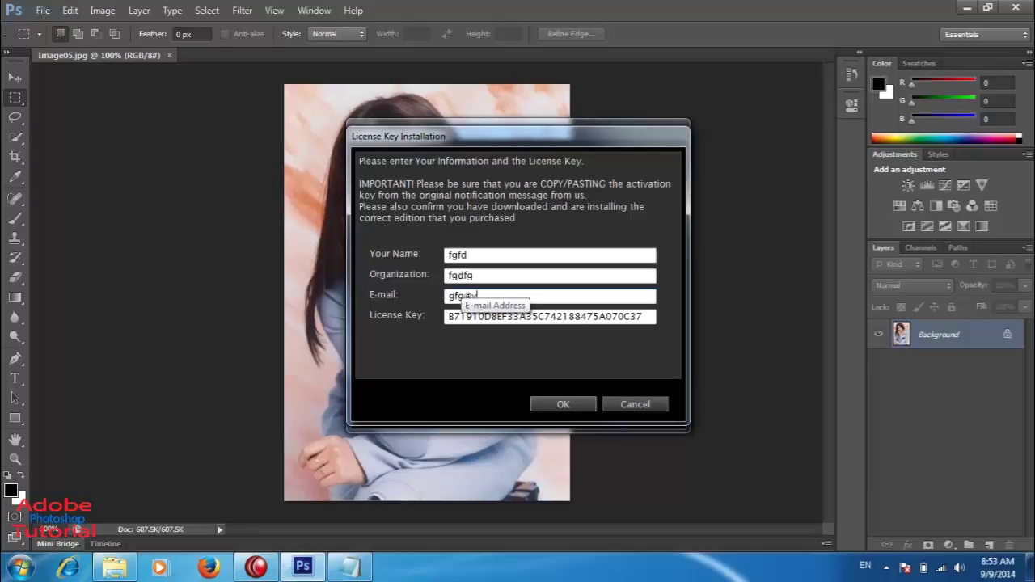
pyautogui.write('om')
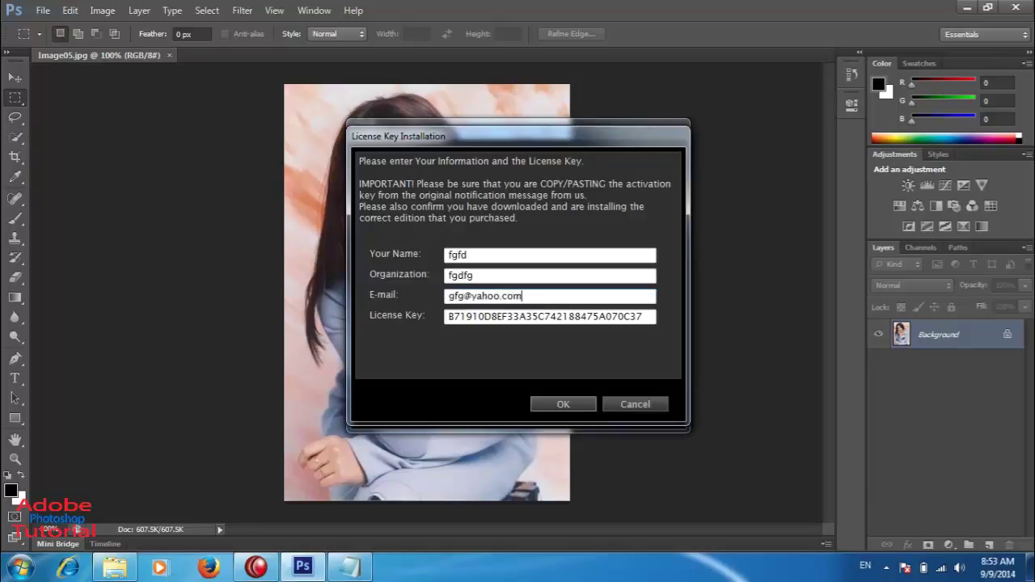
pyautogui.click(581, 401)
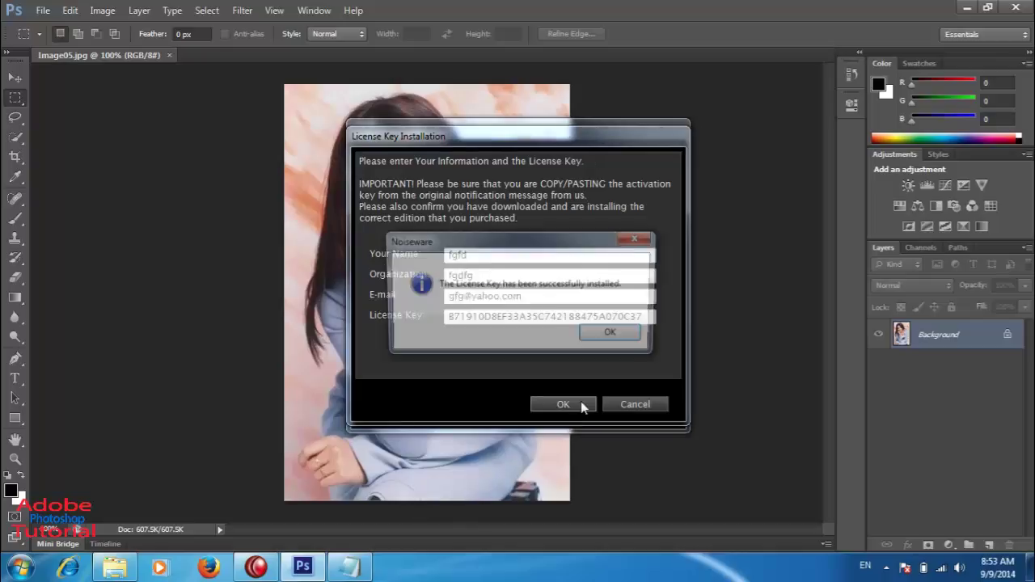
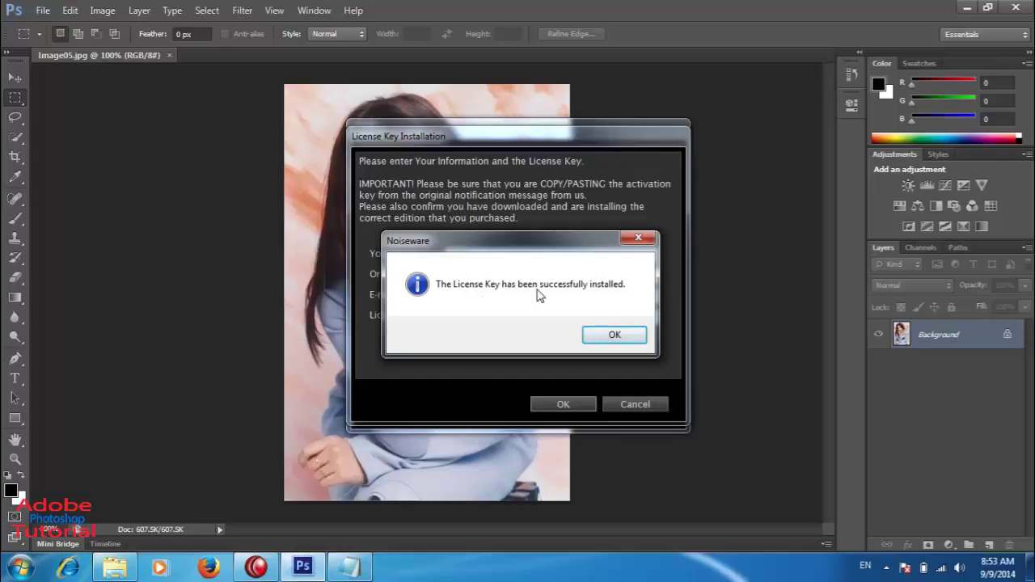
# Confirm Noiseware's activation, close it, and open Portraiture's License Key Installation form.
pyautogui.click(612, 336)
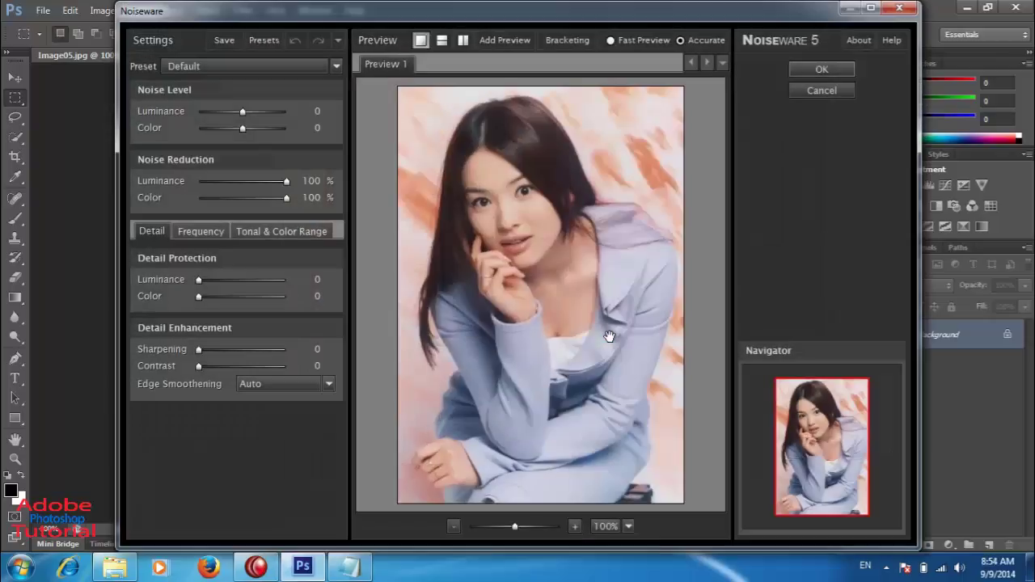
pyautogui.click(826, 89)
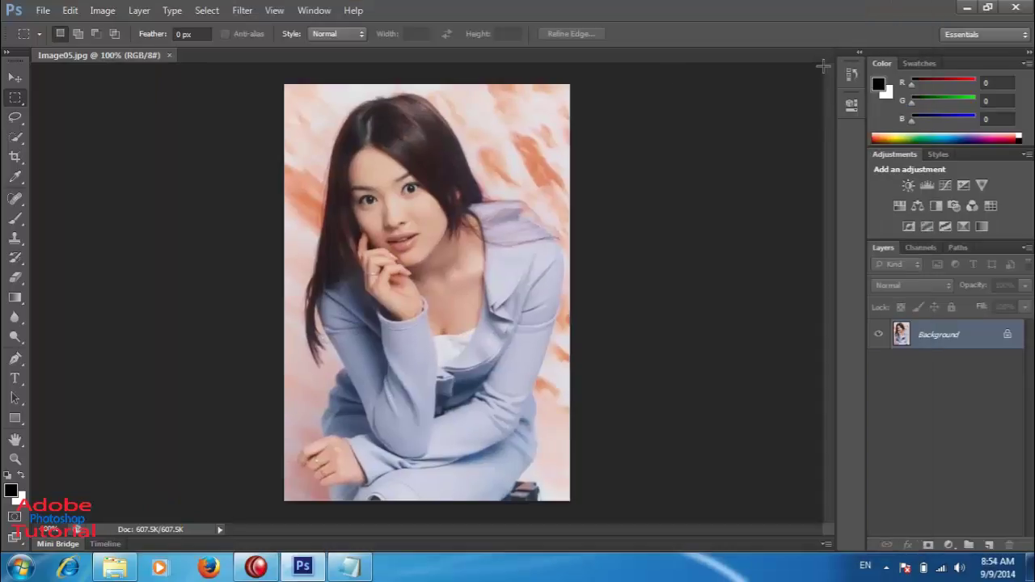
pyautogui.click(242, 10)
pyautogui.moveTo(267, 328)
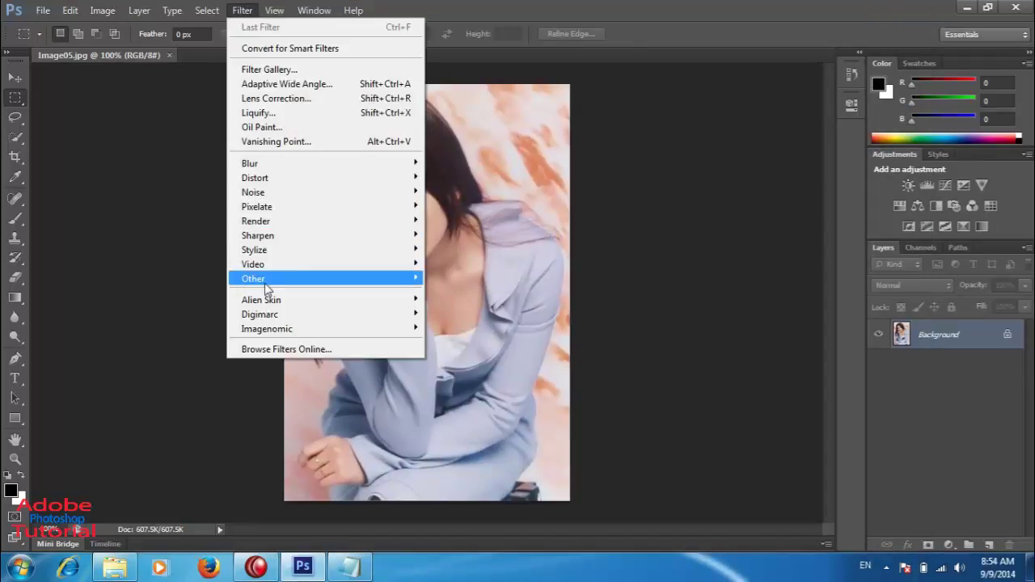
pyautogui.click(460, 342)
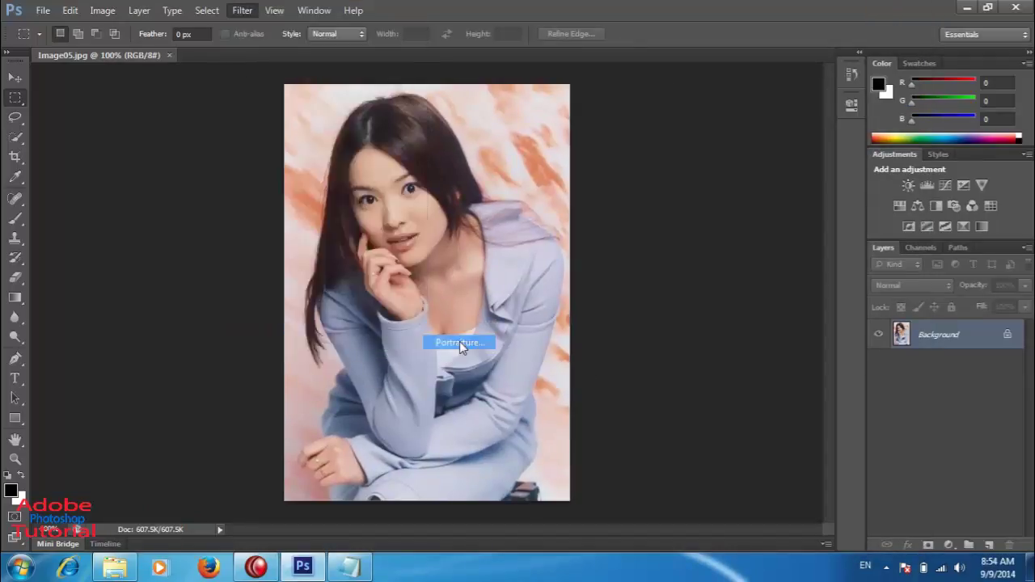
pyautogui.click(593, 417)
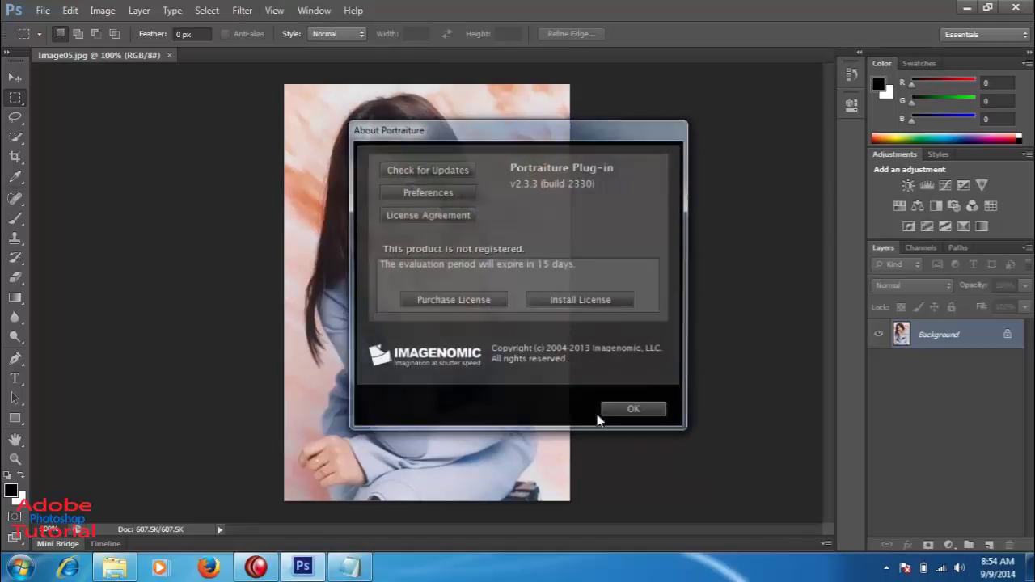
pyautogui.click(568, 302)
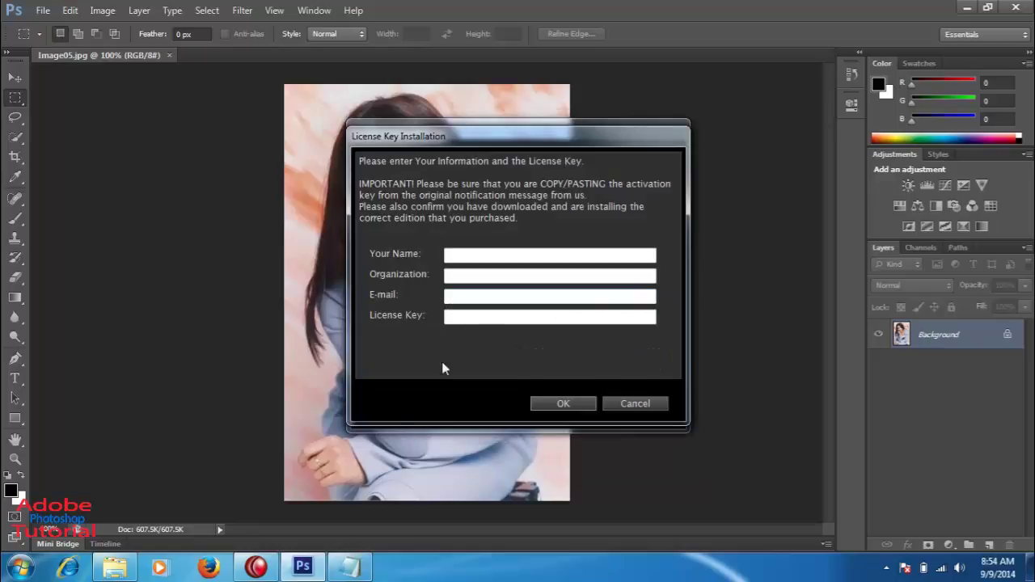
pyautogui.click(350, 566)
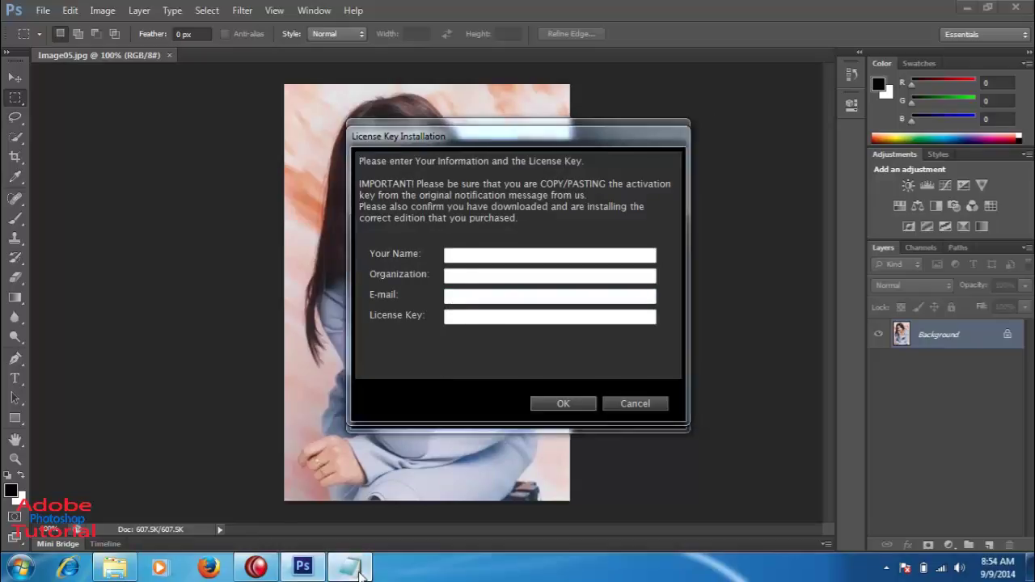
# Open the serial file in the Imagenomic Portraiture 2.3.3 Build 2330 folder and copy its key.
pyautogui.click(868, 122)
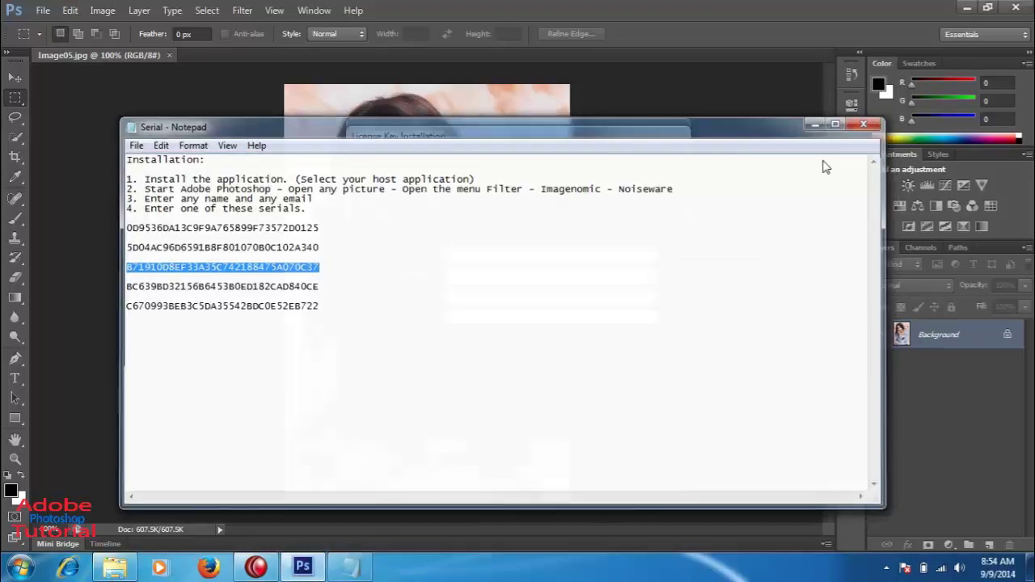
pyautogui.click(115, 568)
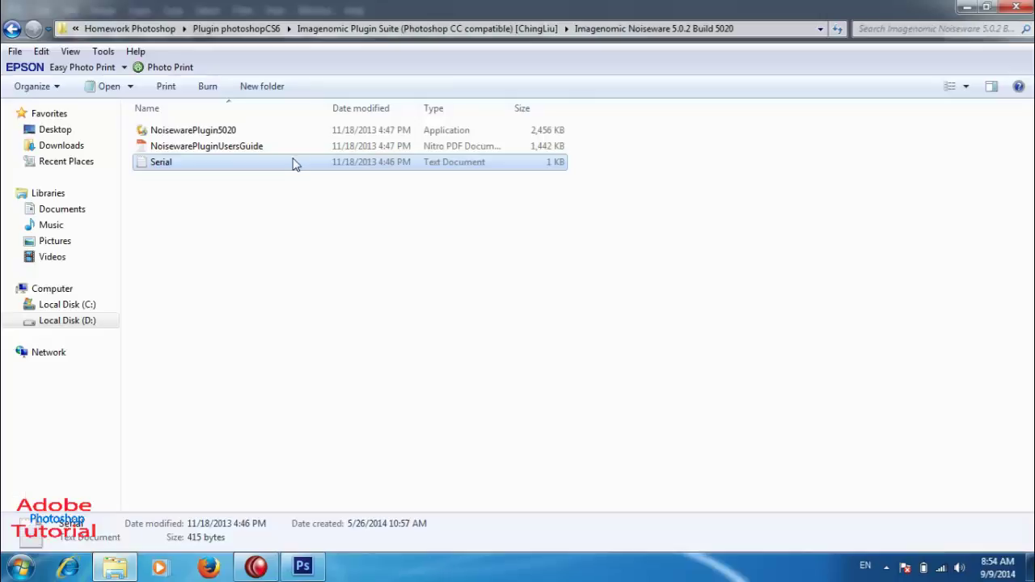
pyautogui.click(11, 28)
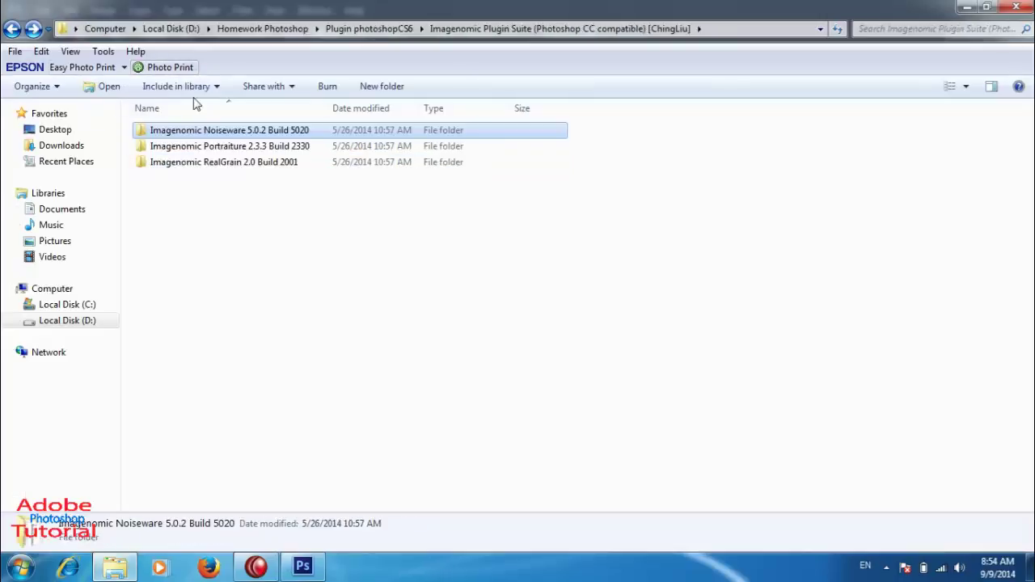
pyautogui.doubleClick(185, 146)
pyautogui.doubleClick(178, 165)
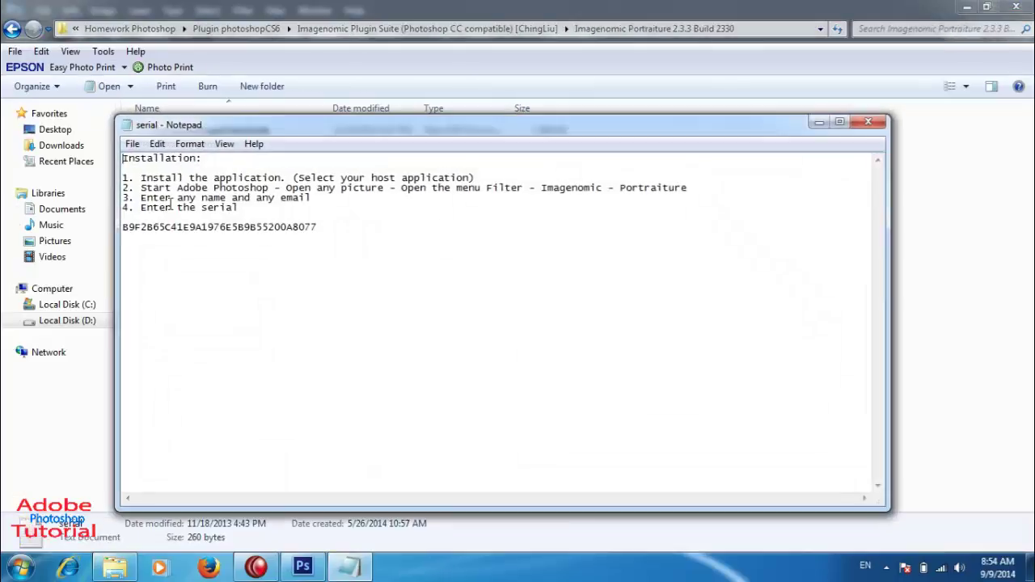
pyautogui.moveTo(319, 227); pyautogui.dragTo(99, 225)
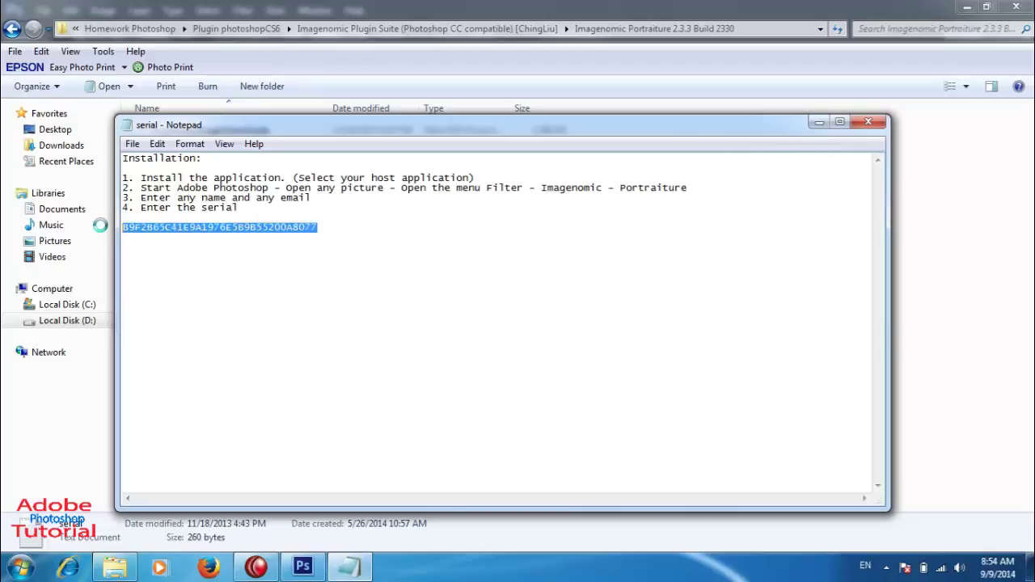
pyautogui.rightClick(175, 229)
pyautogui.click(212, 279)
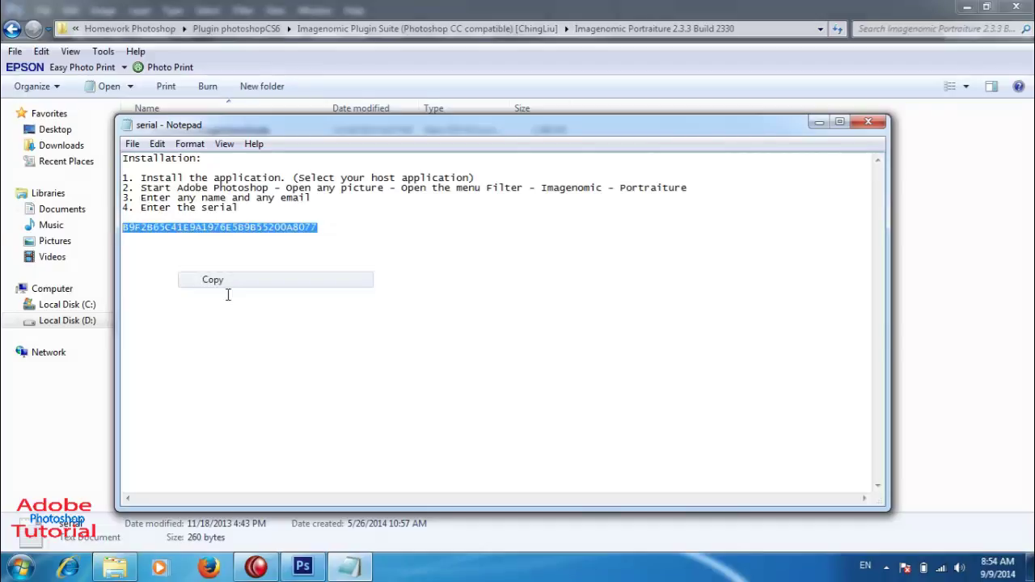
pyautogui.click(311, 570)
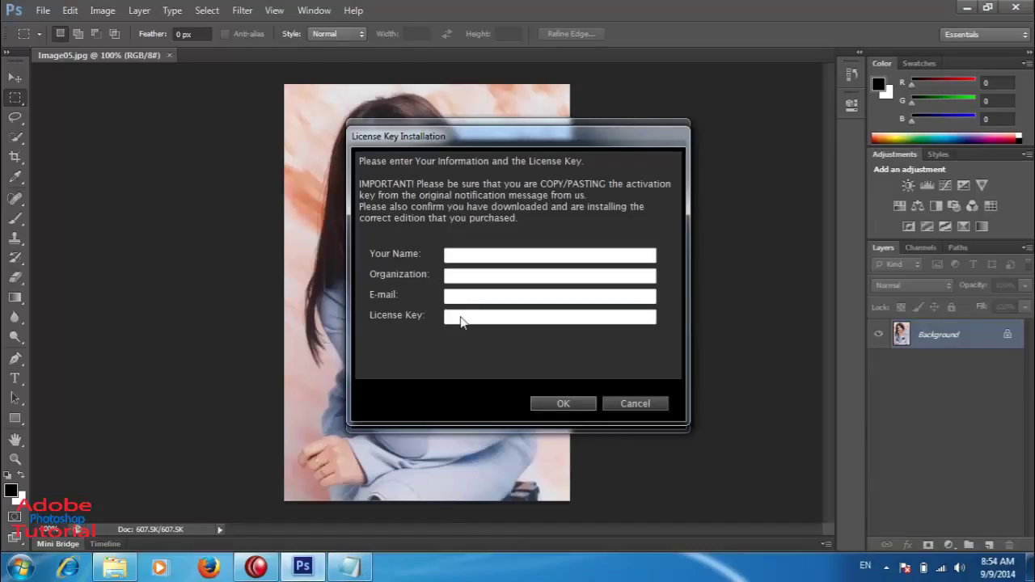
# Paste the serial into the License Key field and fill in the name and e-mail fields.
pyautogui.rightClick(461, 316)
pyautogui.click(483, 383)
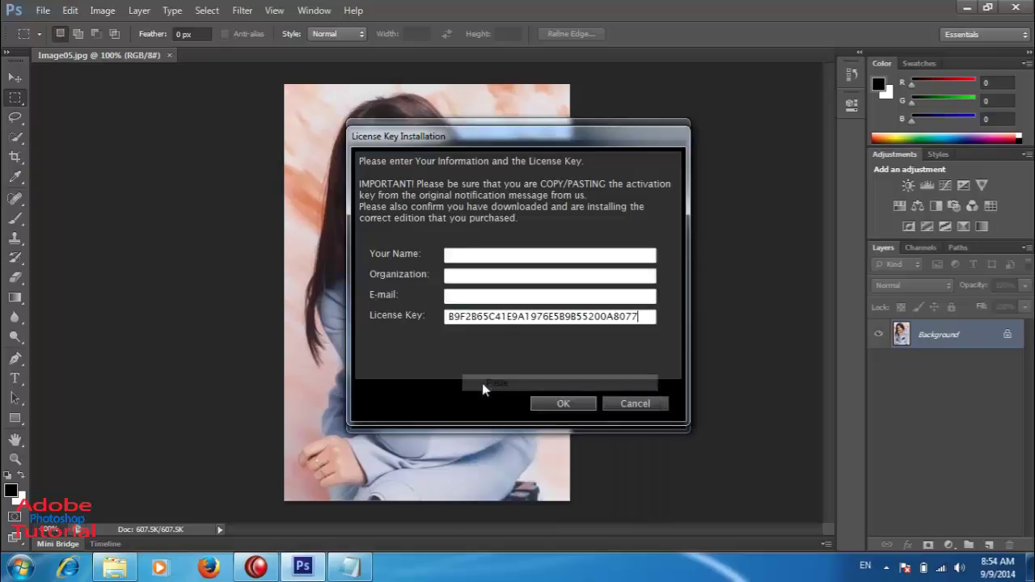
pyautogui.click(483, 257)
pyautogui.write('vdxfd')
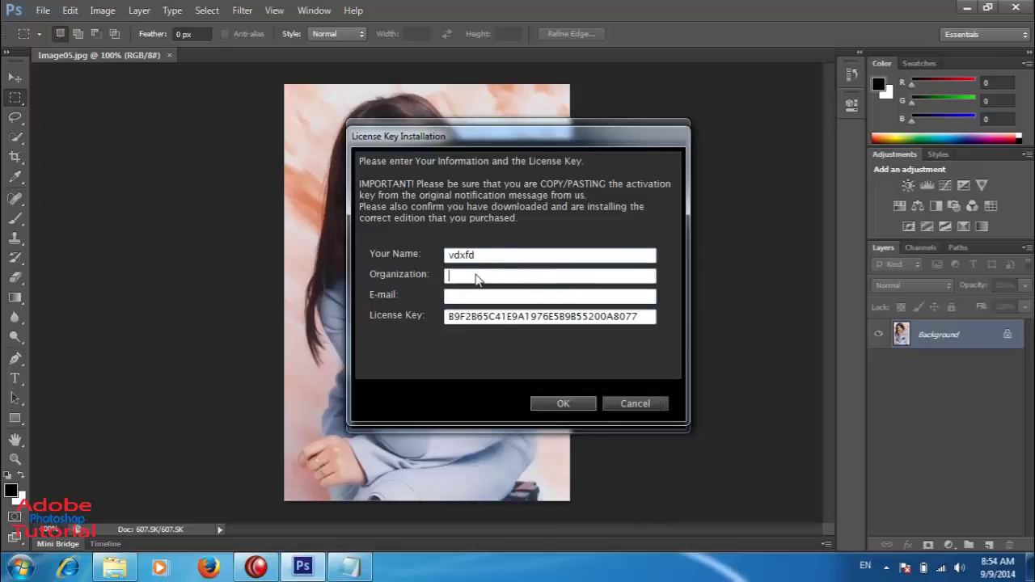
pyautogui.write('fdf')
pyautogui.click(457, 299)
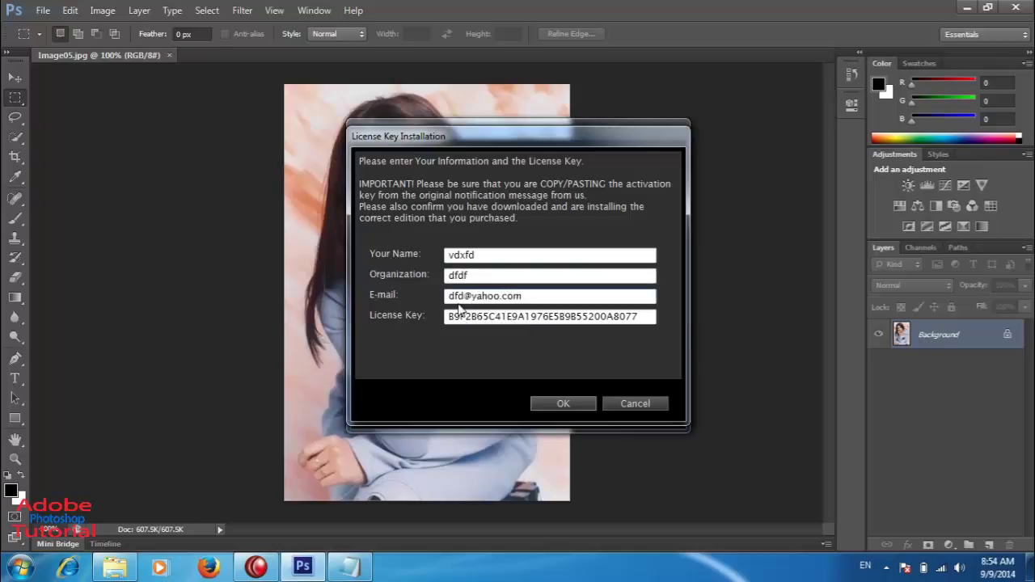
# Submit the Portraiture license, confirm success, and close the Portraiture window.
pyautogui.click(570, 403)
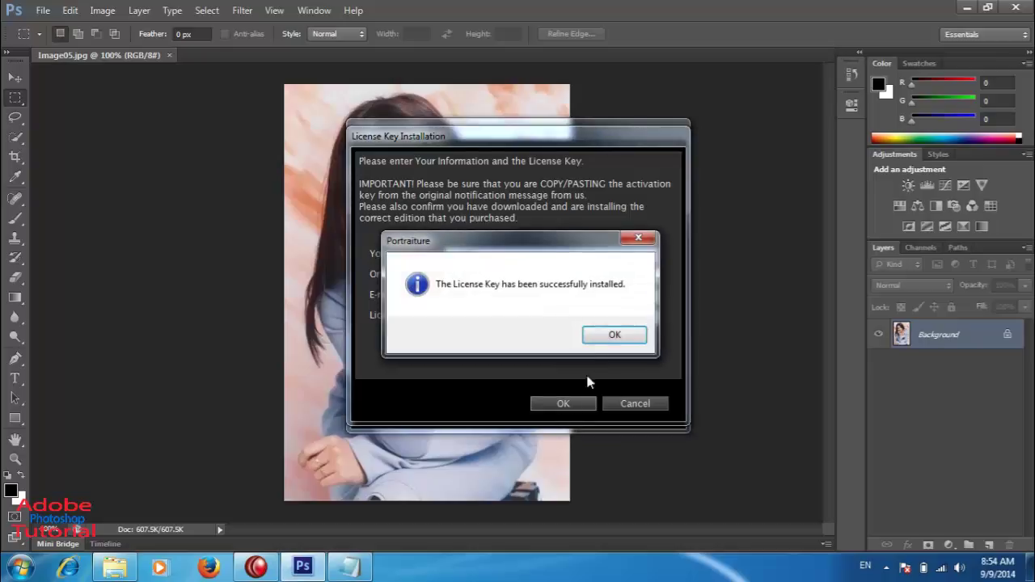
pyautogui.click(613, 336)
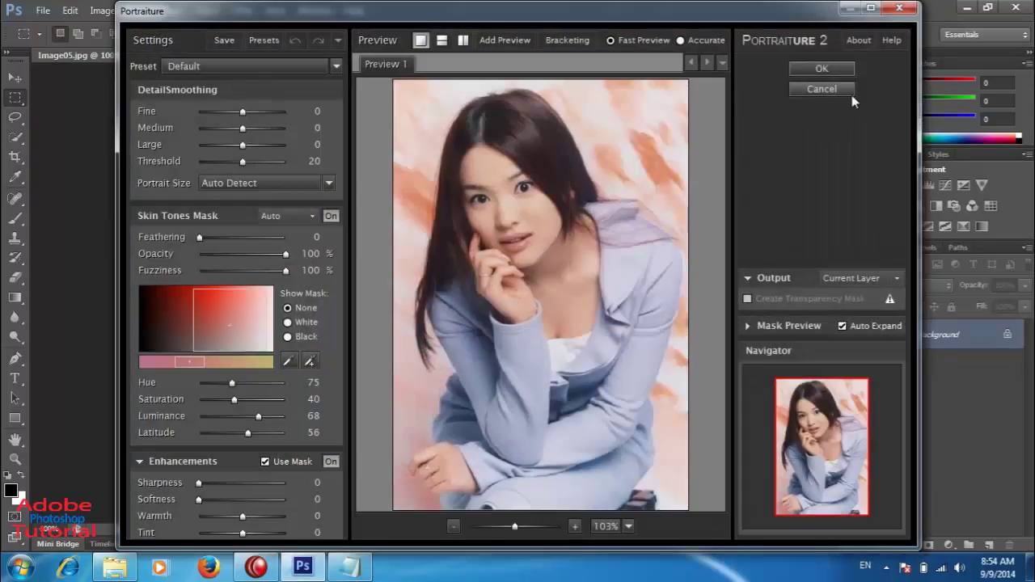
pyautogui.click(848, 94)
# Launch Realgrain, accept its agreement, and open its empty License Key Installation form.
pyautogui.click(241, 10)
pyautogui.moveTo(267, 328)
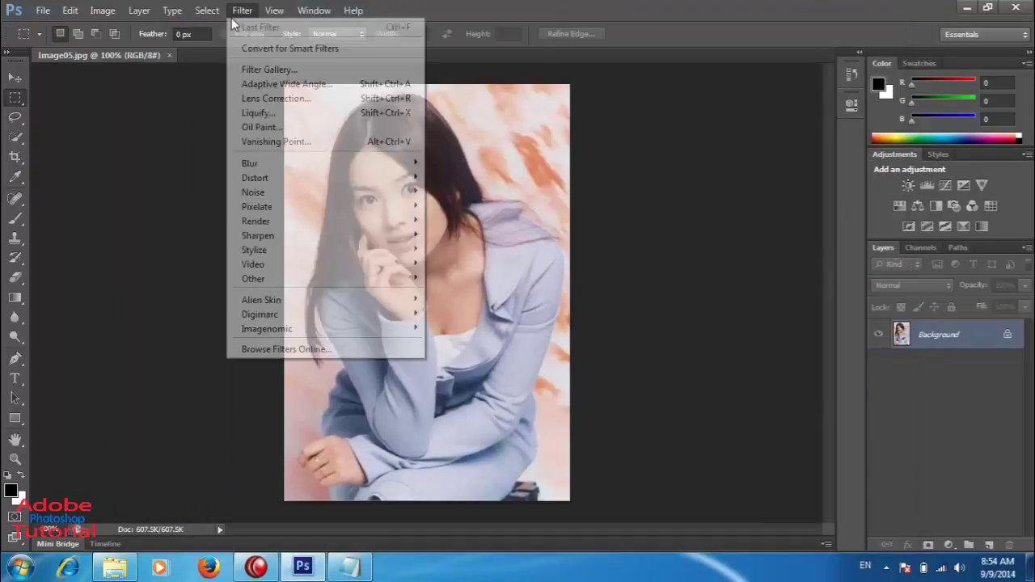
pyautogui.click(492, 359)
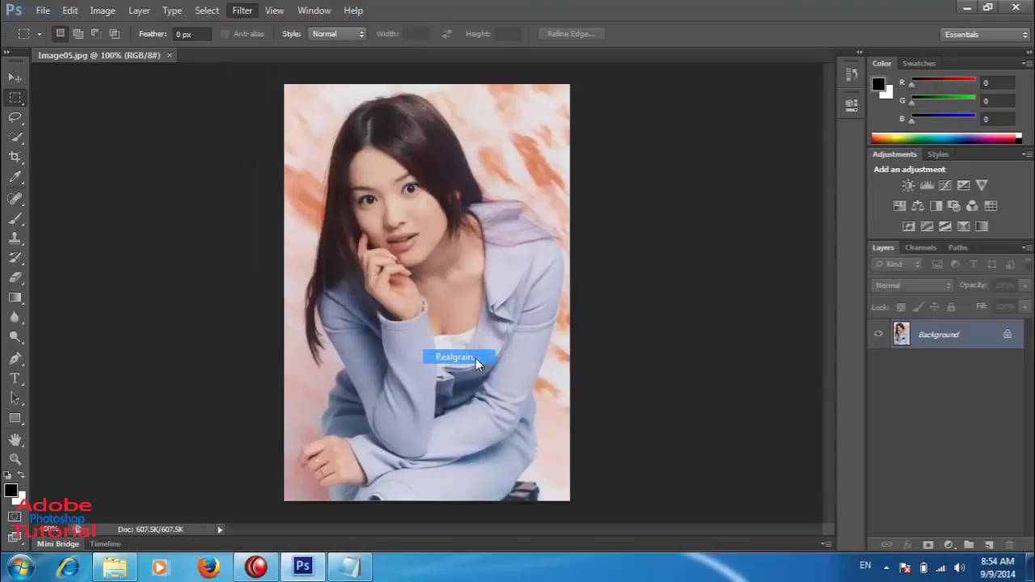
pyautogui.click(589, 421)
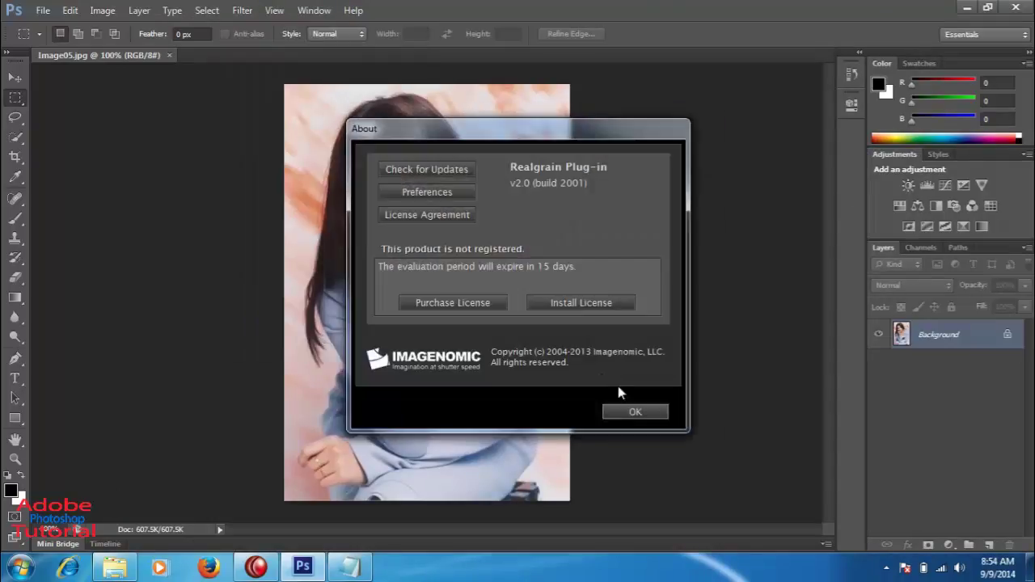
pyautogui.click(604, 305)
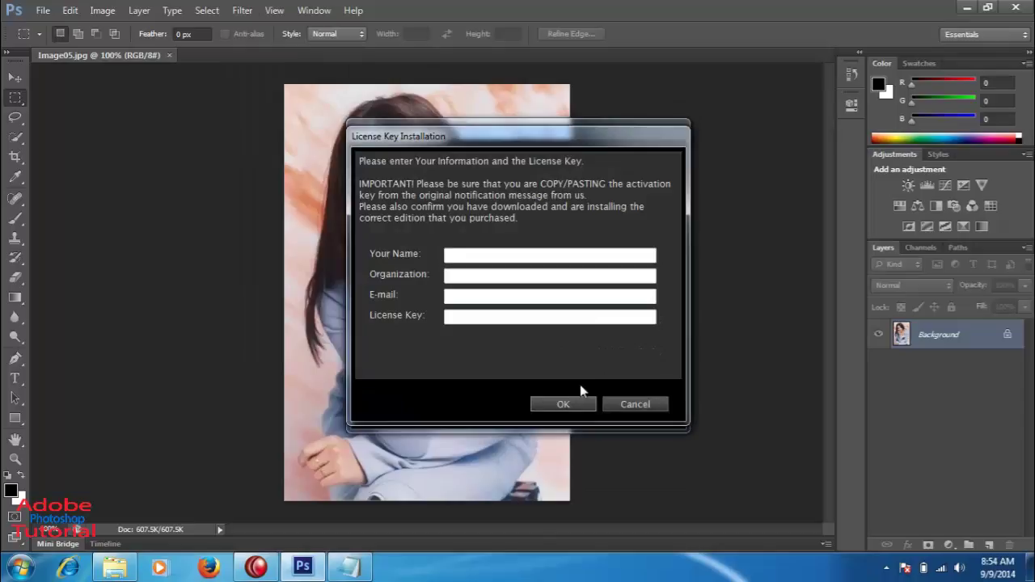
pyautogui.moveTo(519, 134); pyautogui.dragTo(590, 329)
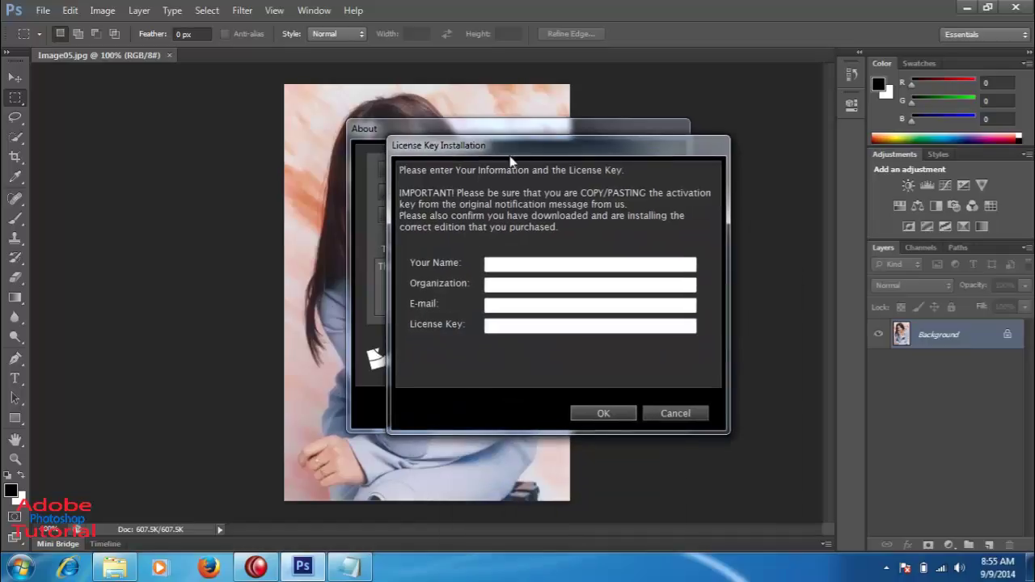
pyautogui.click(134, 576)
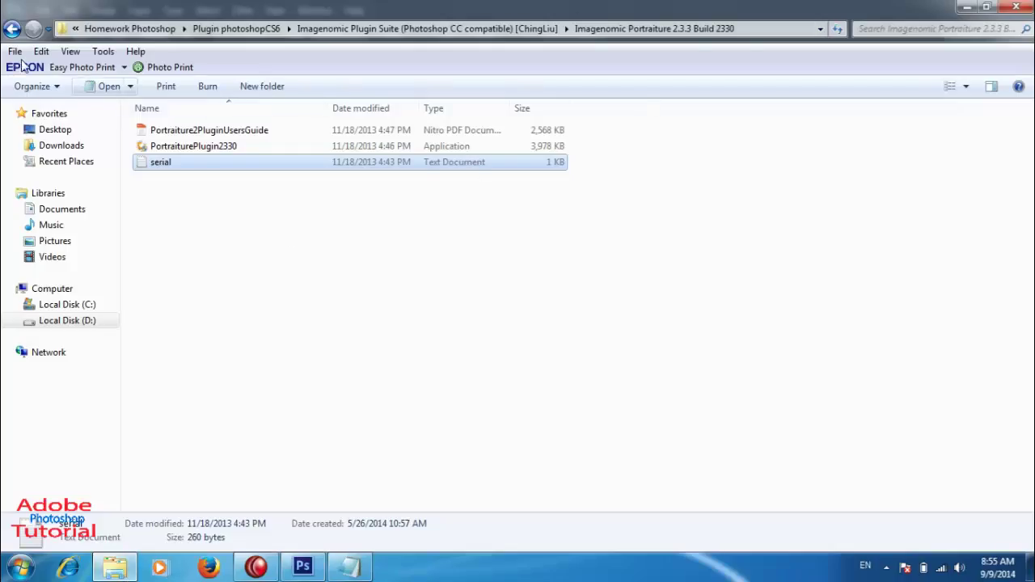
# Return to the plugin suite folder and close the old Portraiture serial notes.
pyautogui.click(12, 29)
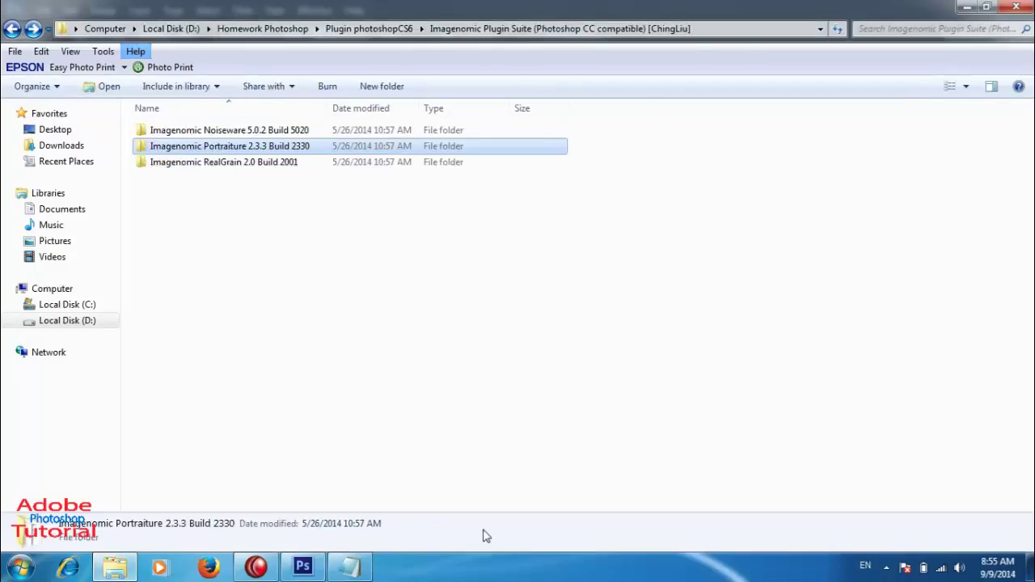
pyautogui.click(343, 568)
pyautogui.rightClick(340, 572)
pyautogui.click(342, 526)
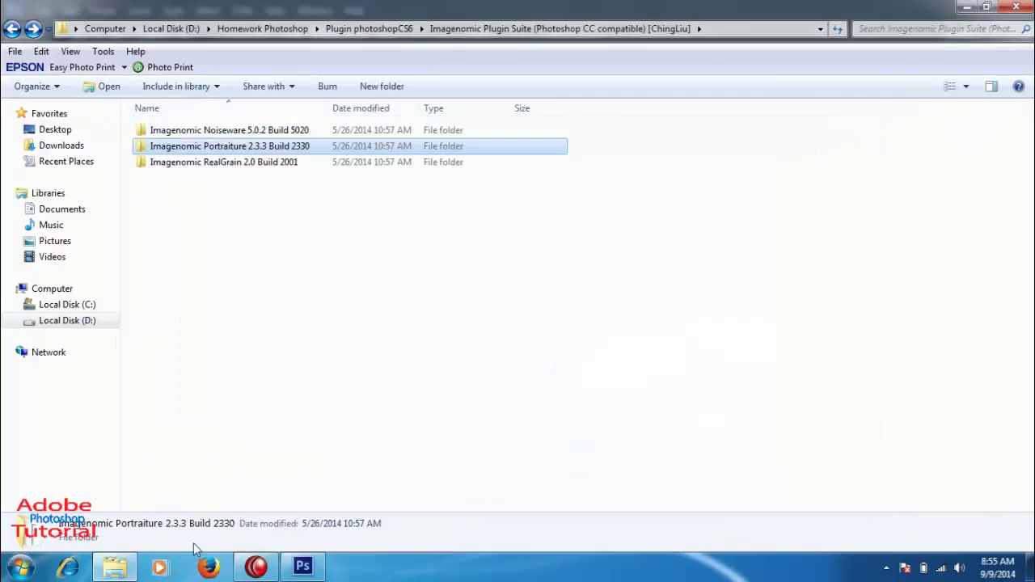
# Open the serial file in Imagenomic RealGrain 2.0 Build 2001 and copy its first key.
pyautogui.doubleClick(215, 163)
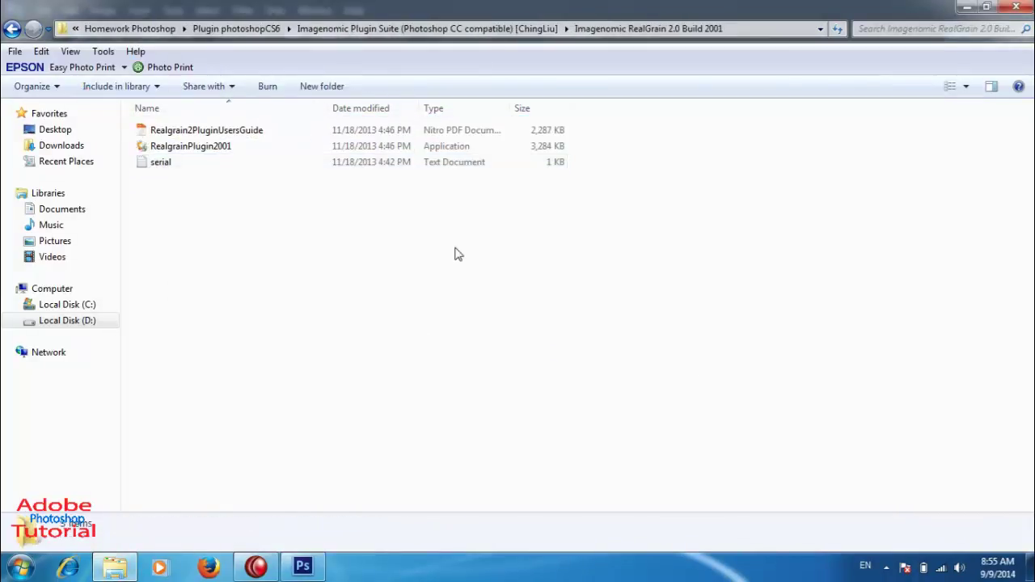
pyautogui.doubleClick(154, 166)
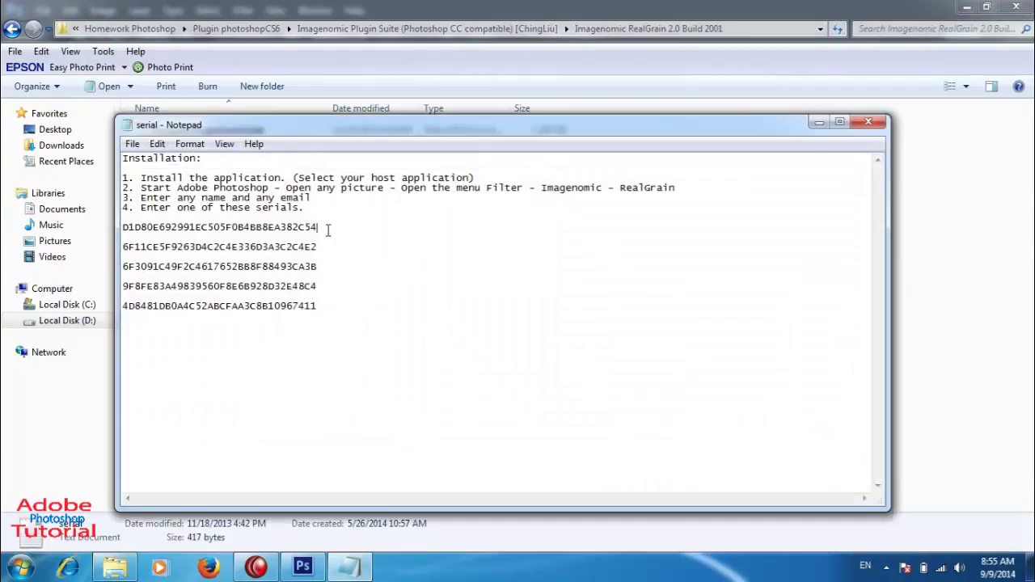
pyautogui.moveTo(327, 230); pyautogui.dragTo(185, 244)
pyautogui.click(384, 245)
pyautogui.moveTo(364, 235); pyautogui.dragTo(172, 217)
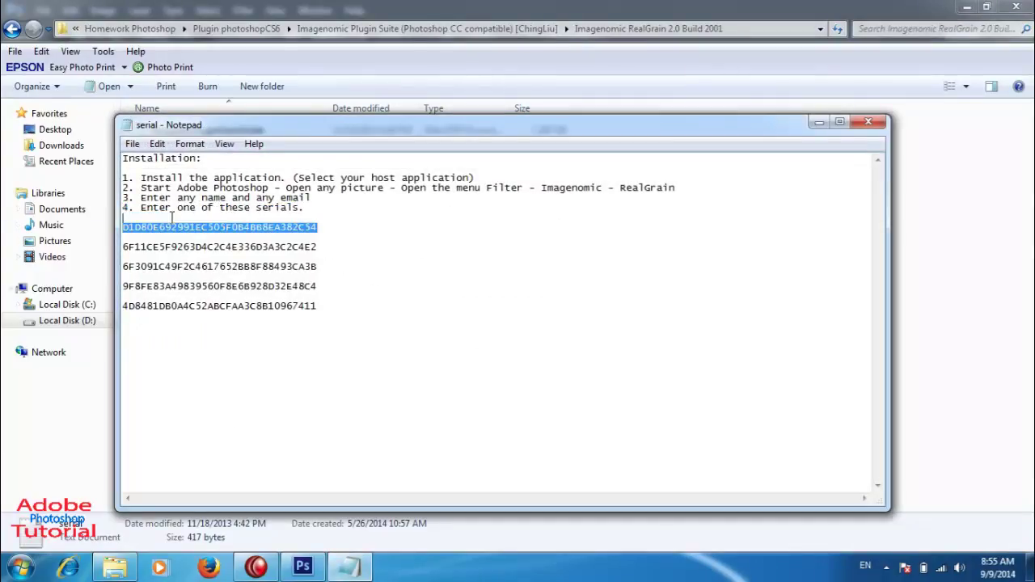
pyautogui.rightClick(210, 227)
pyautogui.click(245, 273)
pyautogui.click(301, 569)
# Paste the first RealGrain serial into the License Key field.
pyautogui.click(513, 326)
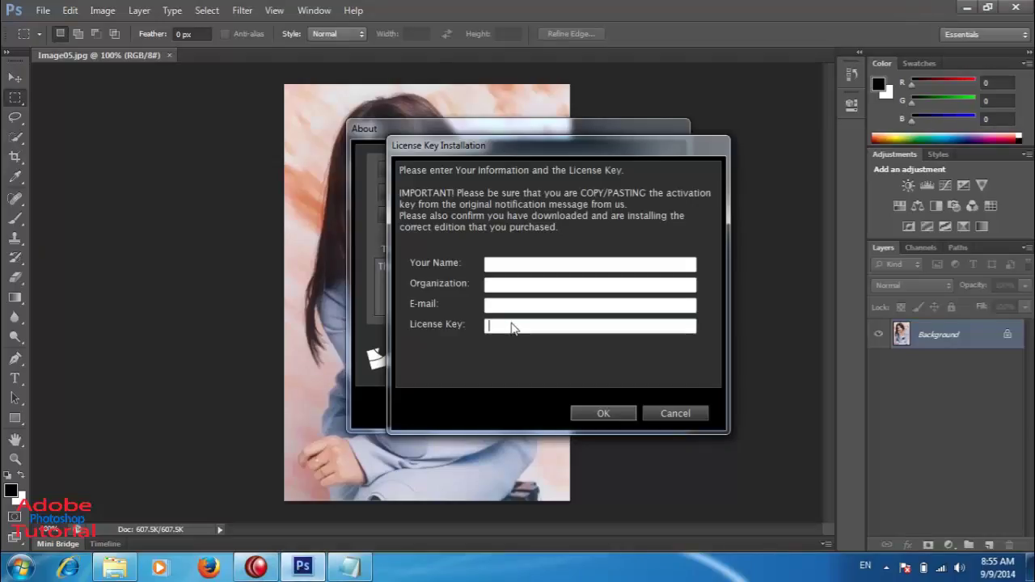
pyautogui.rightClick(512, 326)
pyautogui.click(548, 389)
pyautogui.rightClick(530, 334)
pyautogui.click(568, 392)
# Copy the third serial from the notes and paste it as the license key.
pyautogui.click(349, 568)
pyautogui.moveTo(319, 266); pyautogui.dragTo(107, 261)
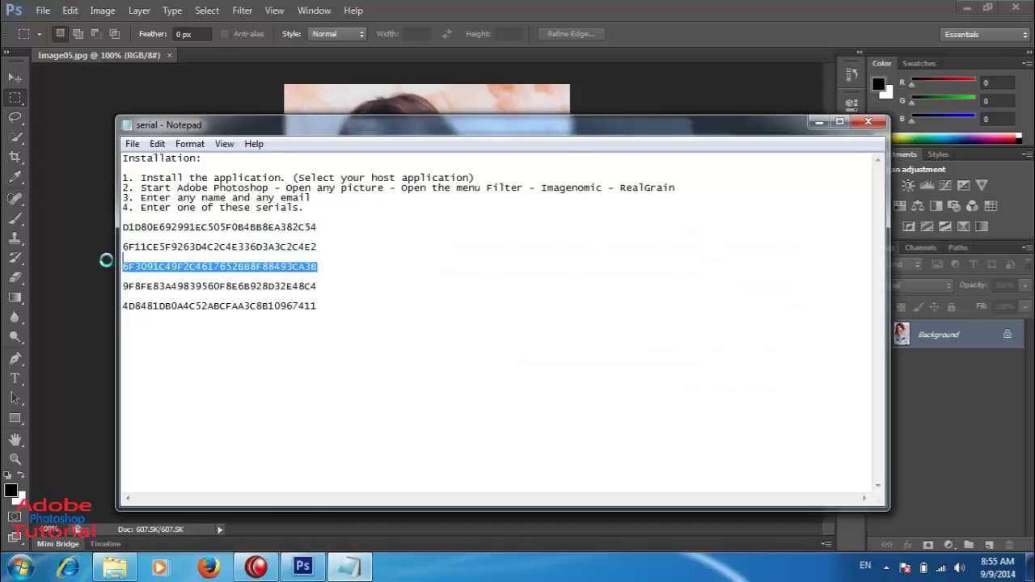
pyautogui.rightClick(161, 267)
pyautogui.click(225, 315)
pyautogui.click(293, 567)
pyautogui.click(542, 306)
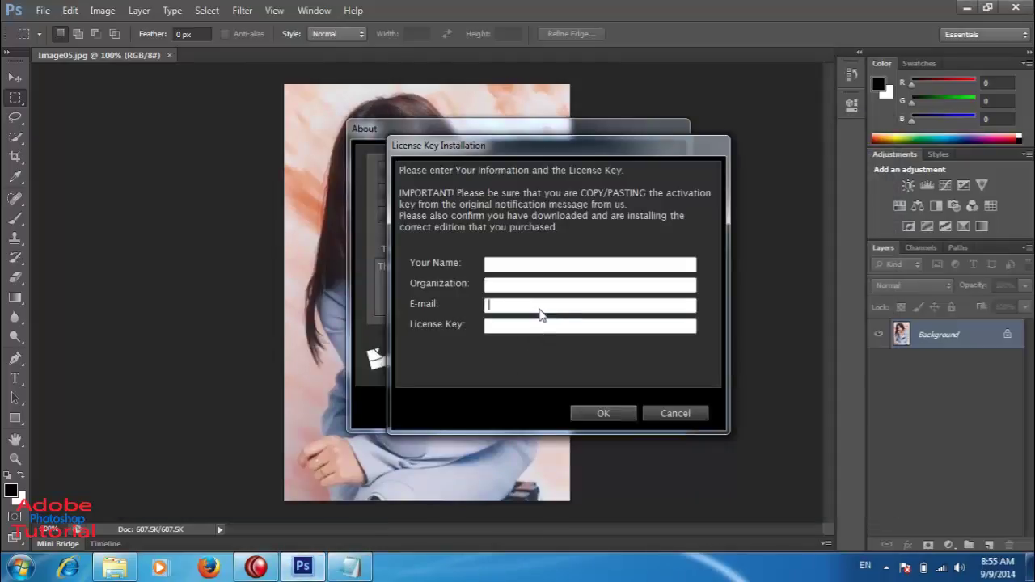
pyautogui.click(536, 326)
pyautogui.rightClick(534, 326)
pyautogui.click(571, 393)
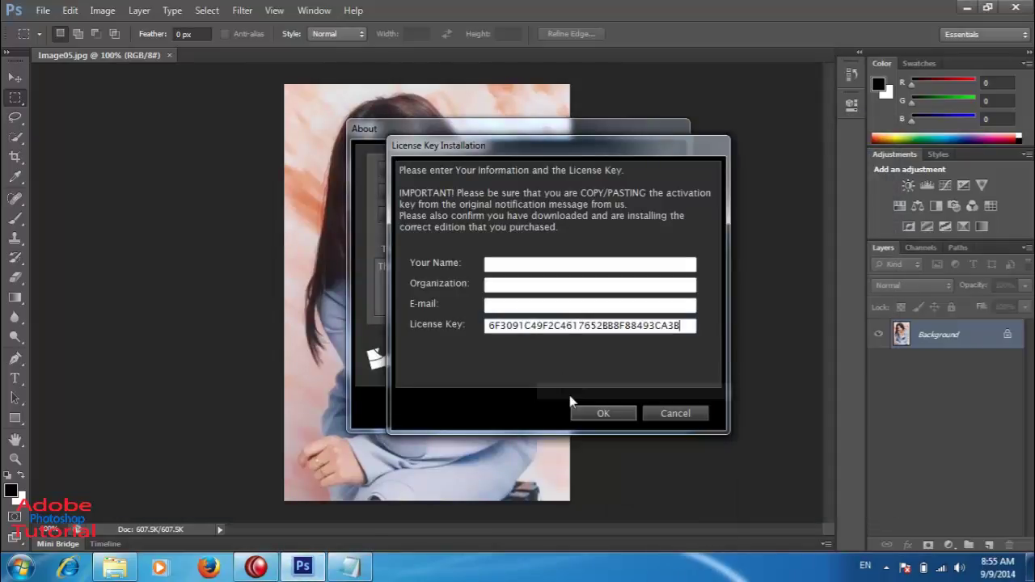
# Fill in the Organization and E-mail fields of the RealGrain license form.
pyautogui.click(523, 270)
pyautogui.write('ff')
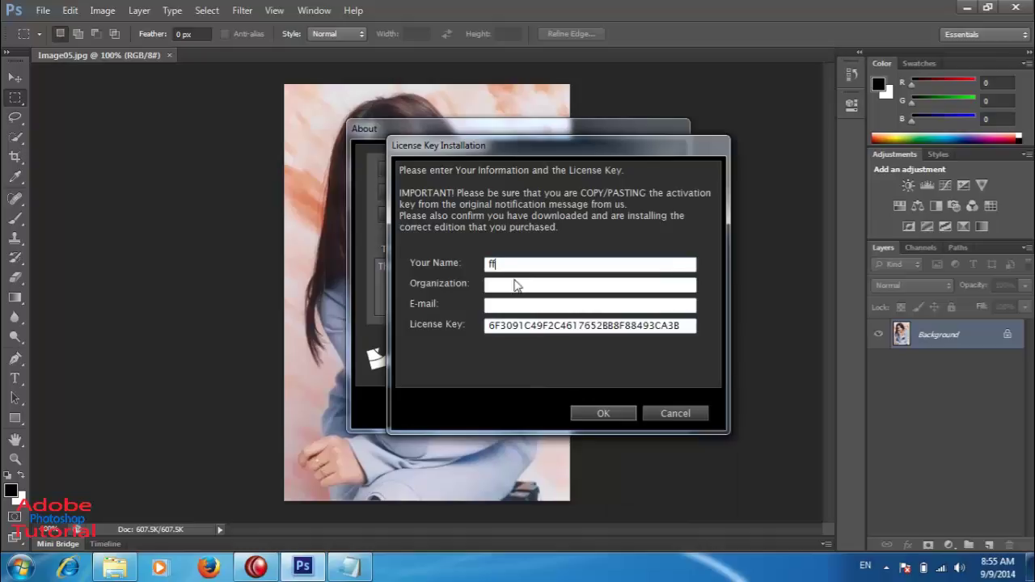
pyautogui.click(516, 285)
pyautogui.write('fgf')
pyautogui.click(517, 305)
pyautogui.write('fg')
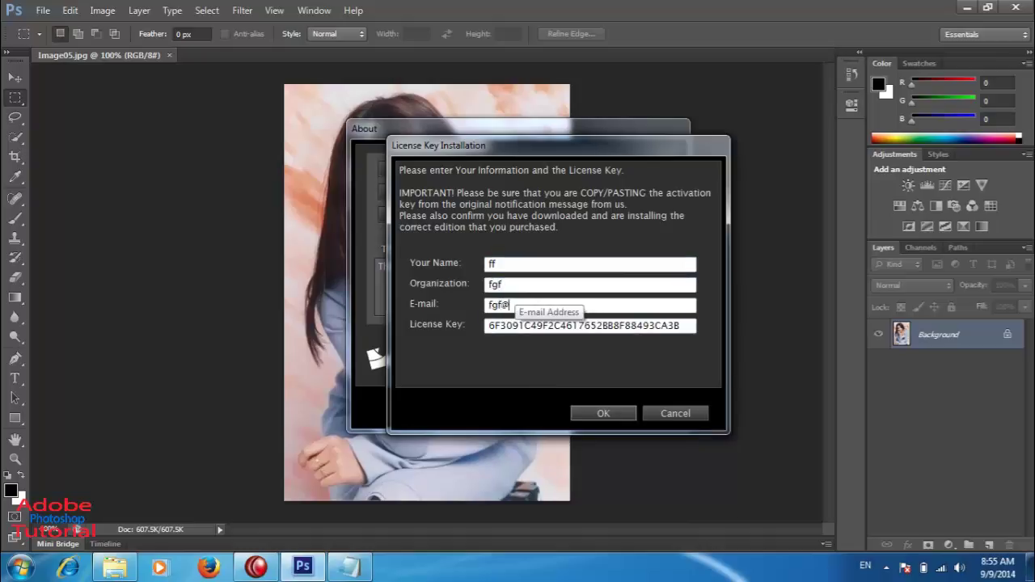
# Submit the RealGrain license, confirm success, close RealGrain, and launch the Noiseware filter.
pyautogui.click(610, 412)
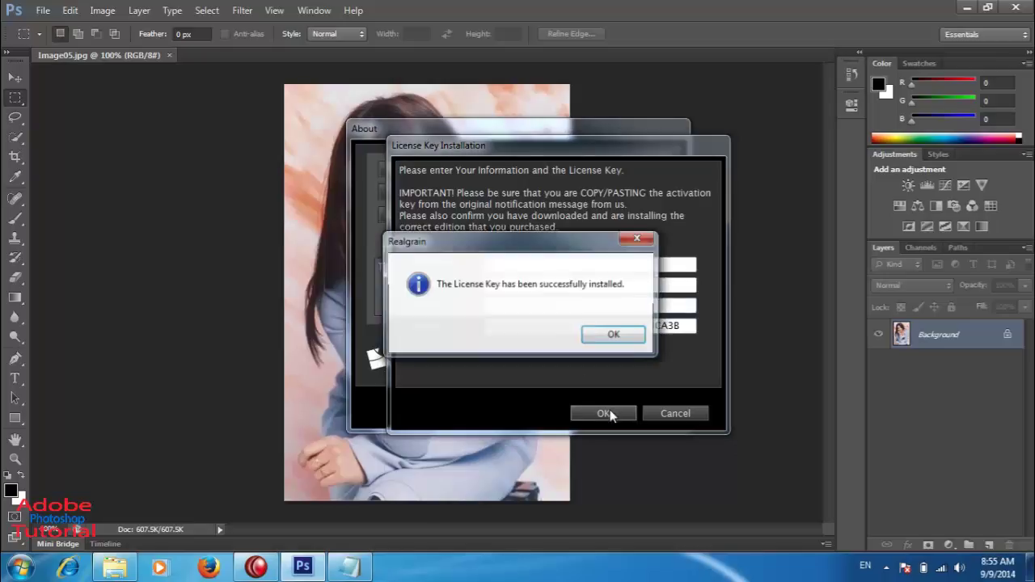
pyautogui.click(631, 338)
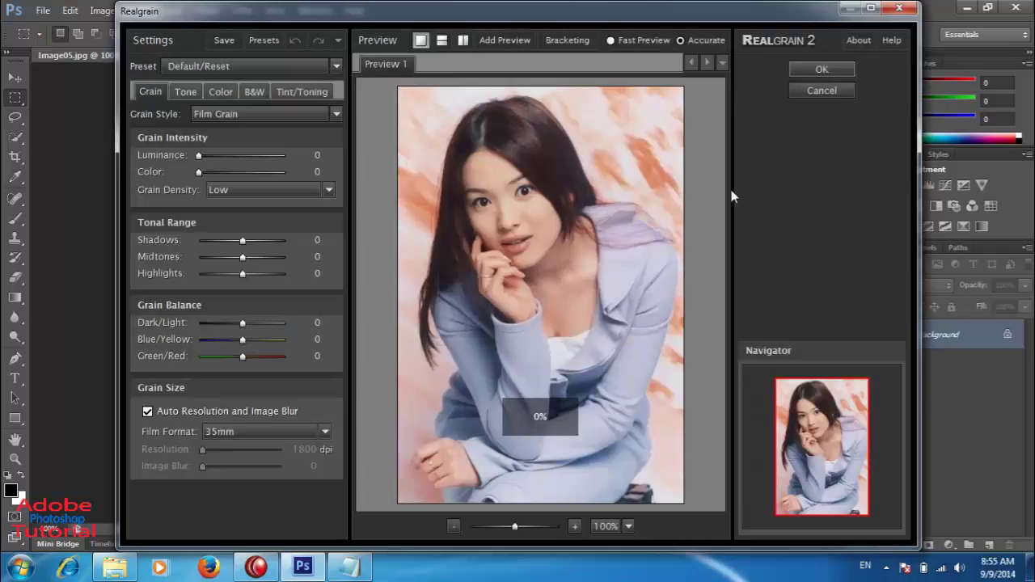
pyautogui.click(813, 92)
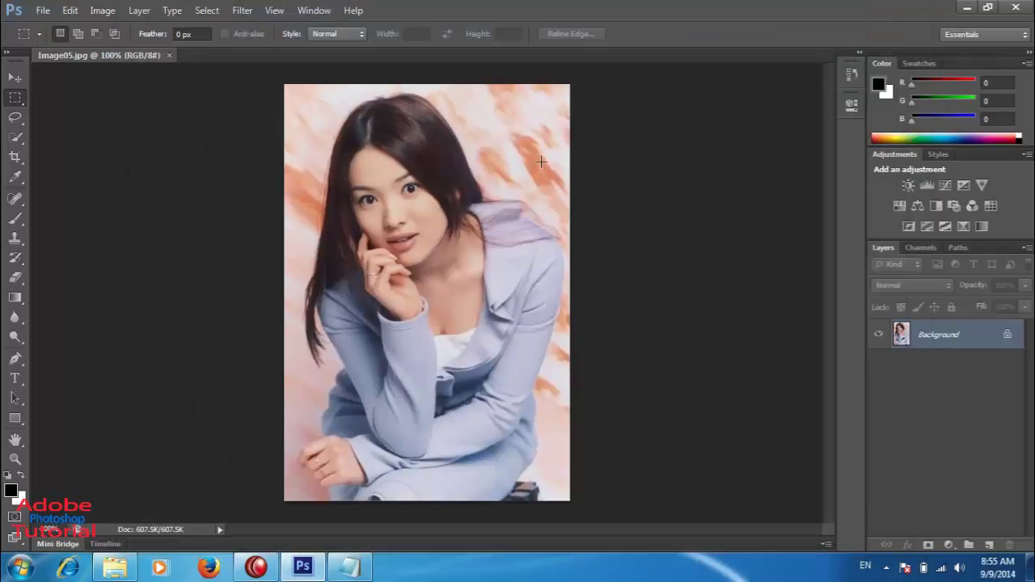
pyautogui.click(243, 11)
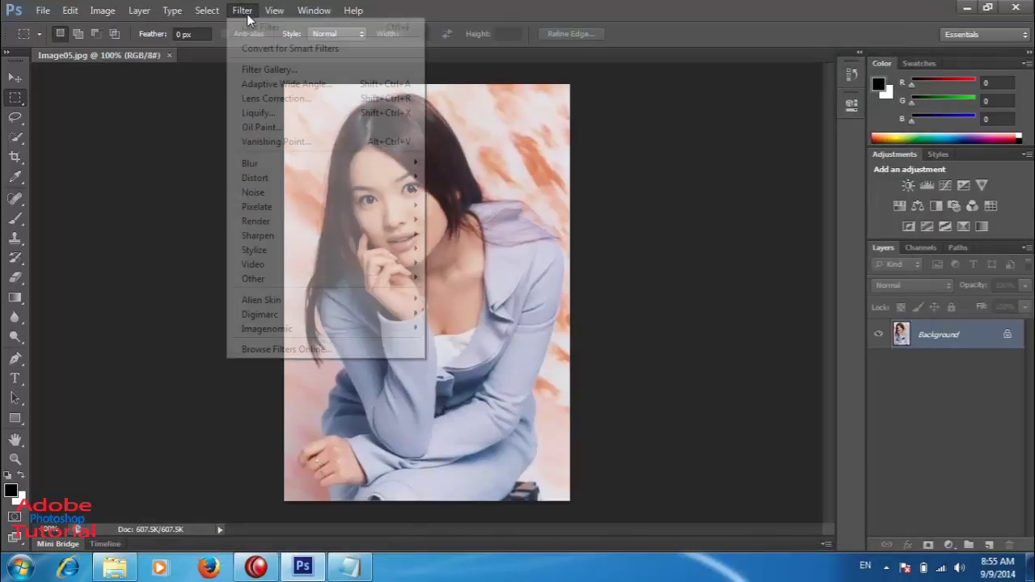
pyautogui.moveTo(267, 328)
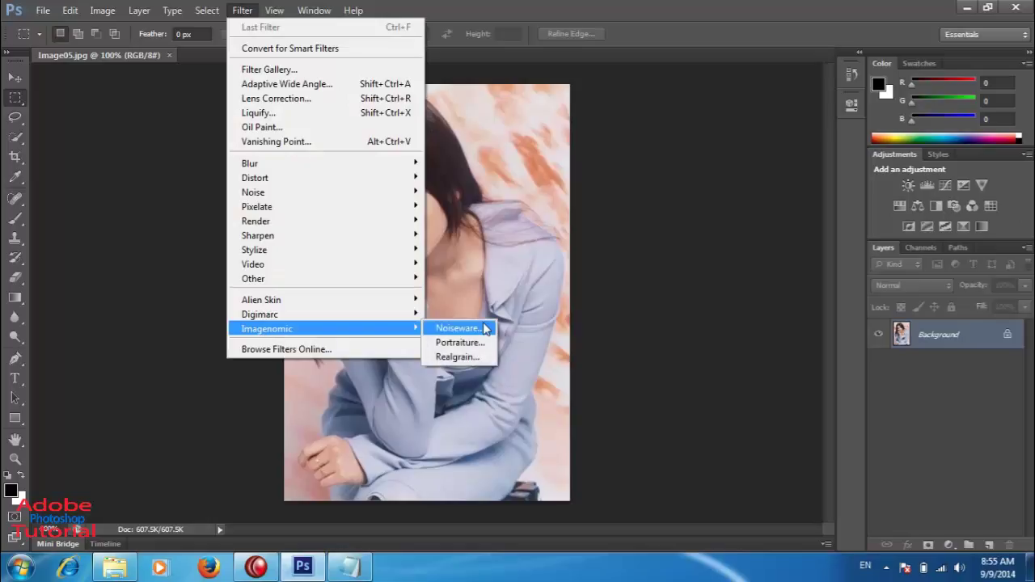
pyautogui.click(481, 328)
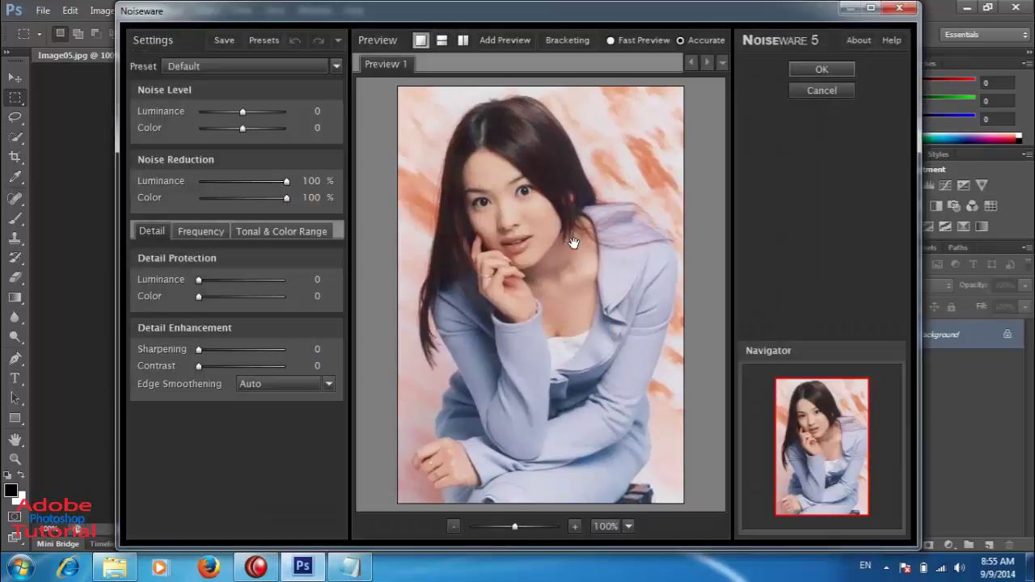
# Verify Noiseware, Portraiture and Realgrain each open without a license prompt, cancelling each.
pyautogui.click(822, 92)
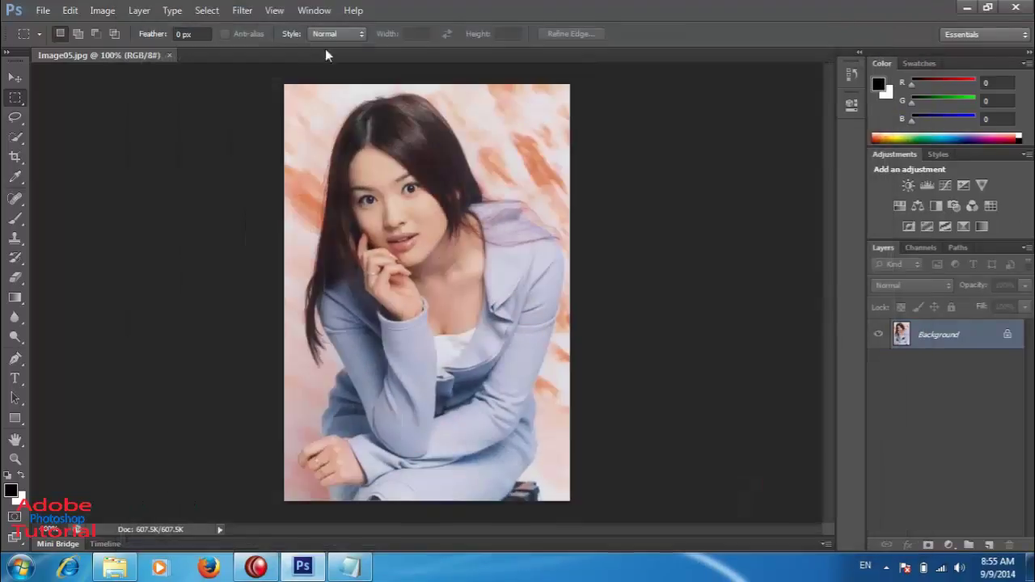
pyautogui.click(244, 10)
pyautogui.click(458, 340)
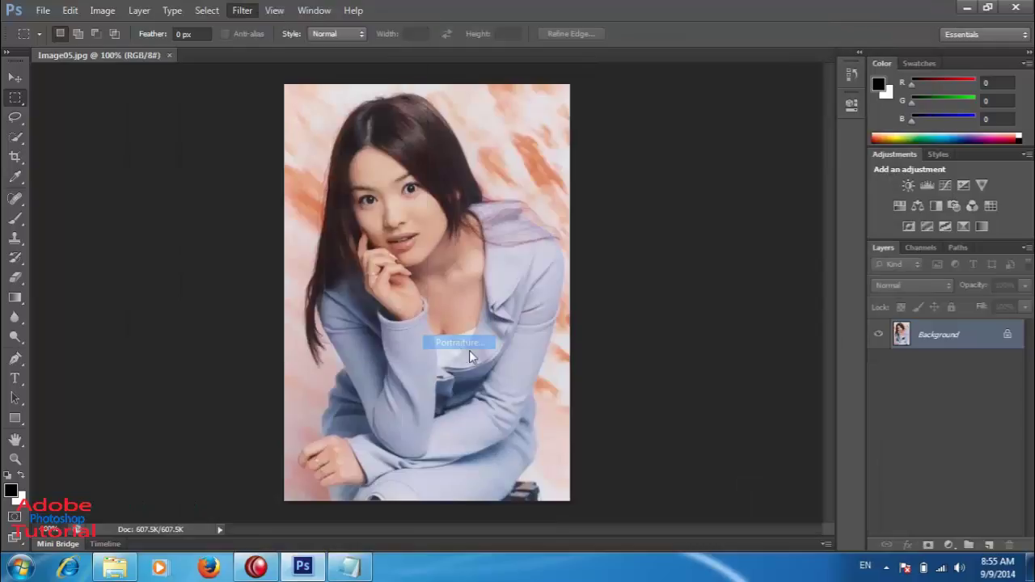
pyautogui.click(821, 89)
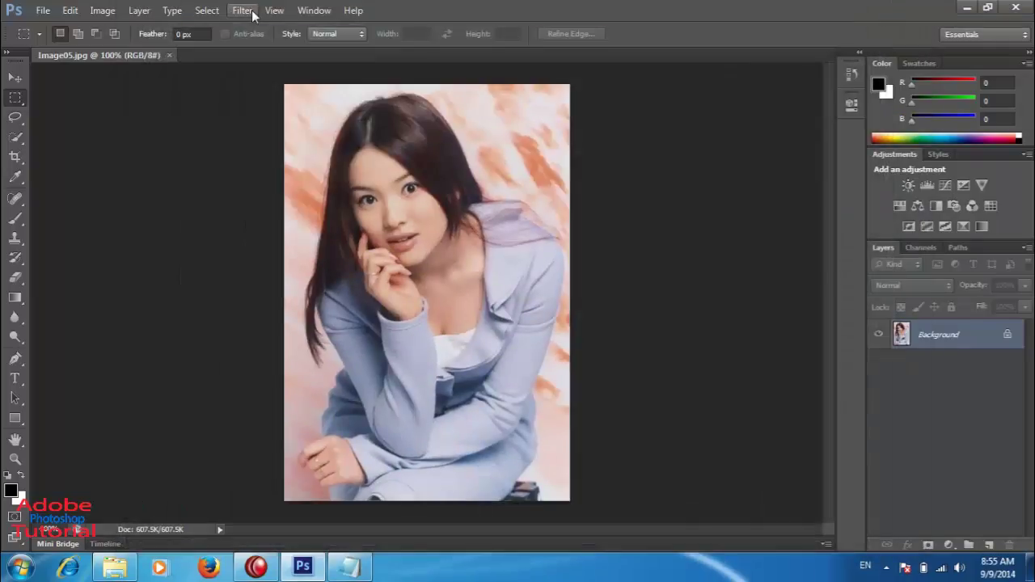
pyautogui.click(242, 11)
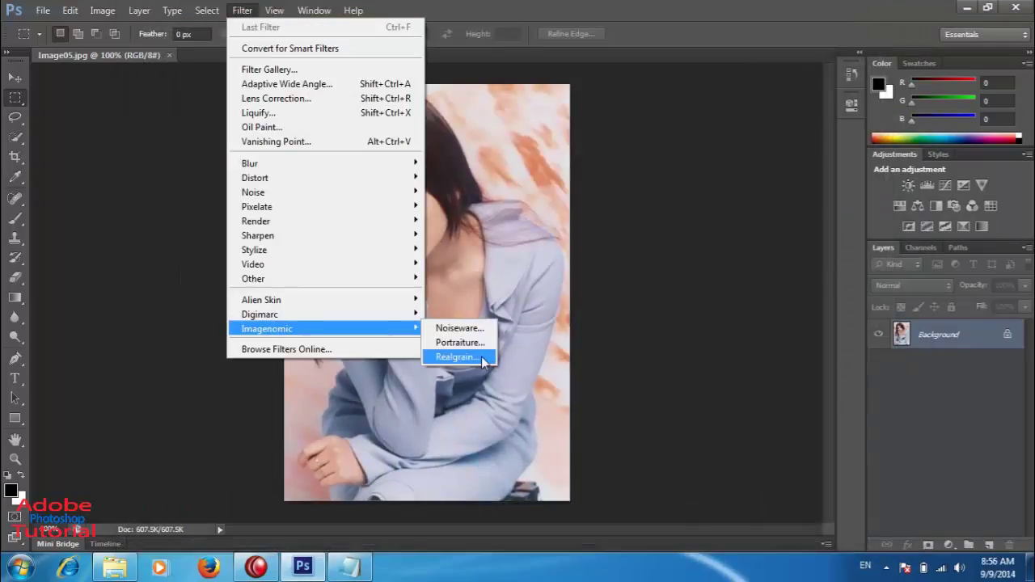
pyautogui.click(473, 357)
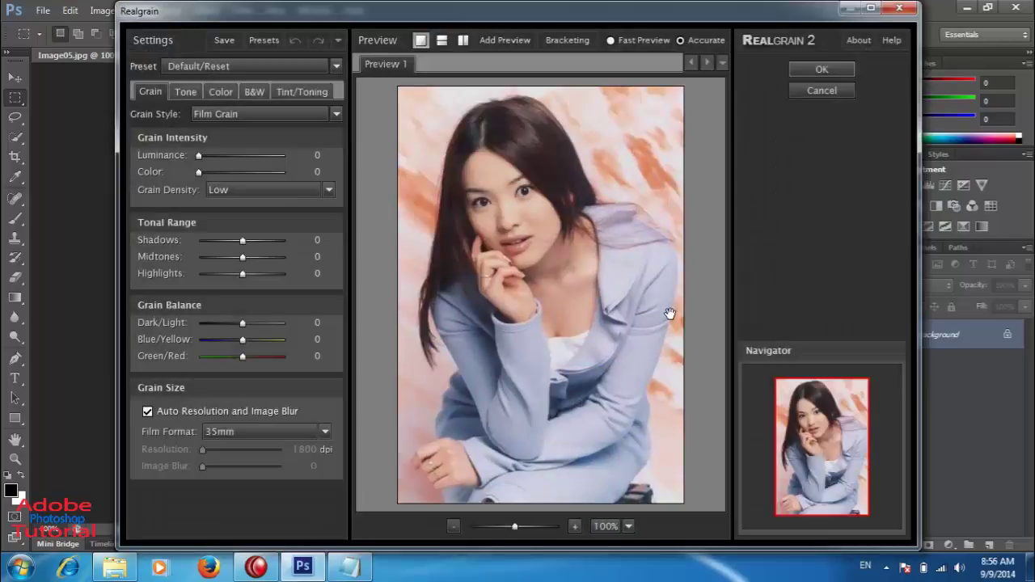
pyautogui.click(837, 92)
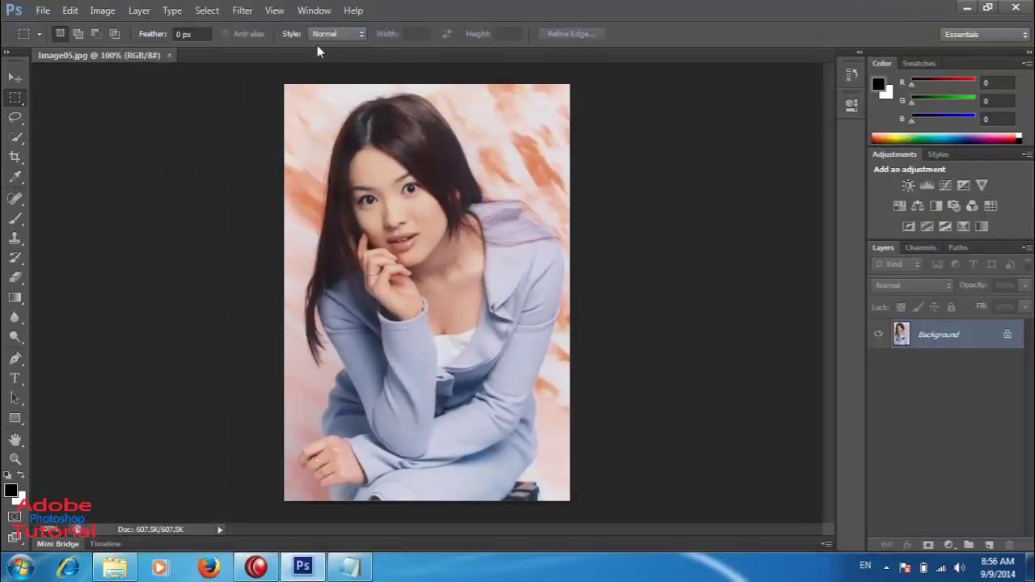
# Open and cancel Alien Skin Eye Candy 7, then minimize Photoshop.
pyautogui.click(243, 10)
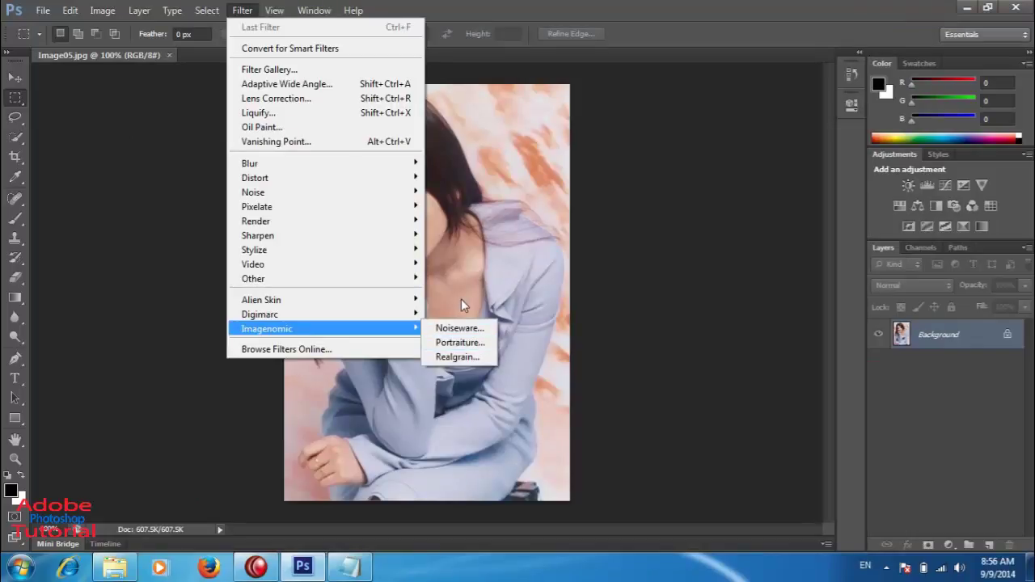
pyautogui.moveTo(261, 299)
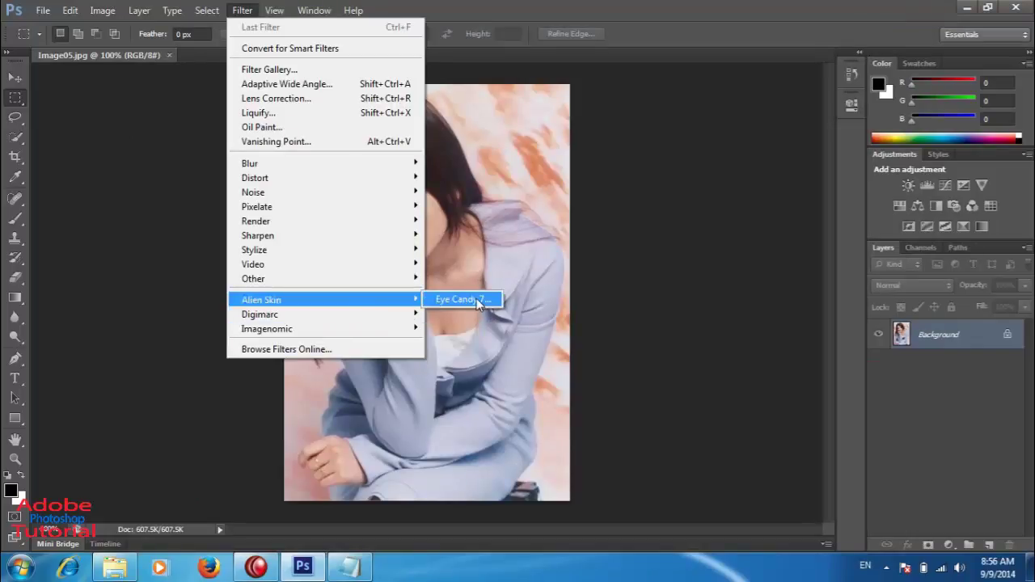
pyautogui.click(478, 301)
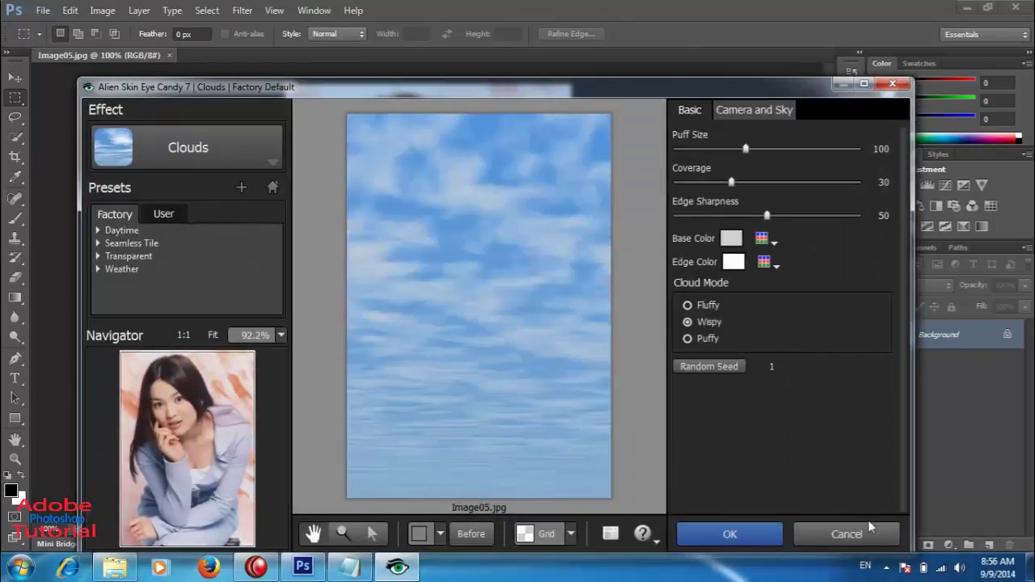
pyautogui.click(868, 524)
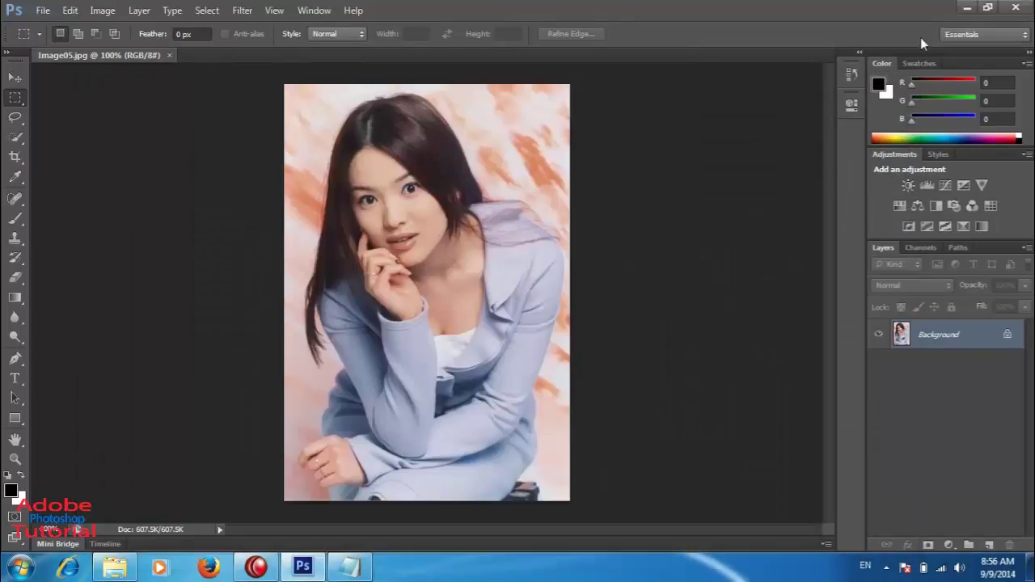
pyautogui.click(966, 7)
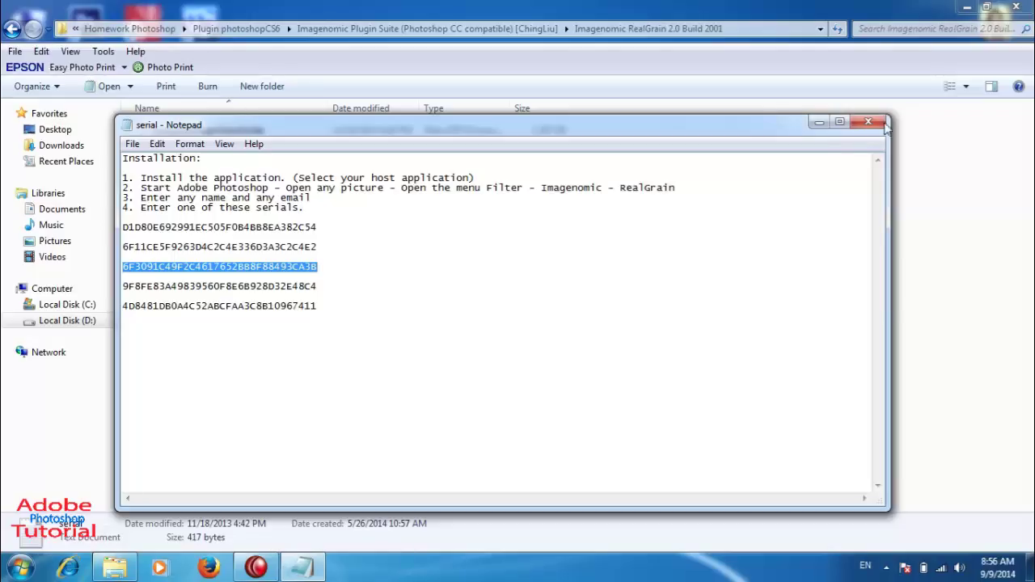
# Close the serial notes and open the Alien.Skin.Photoshop.Plugins.AIO folder.
pyautogui.click(872, 122)
pyautogui.click(13, 30)
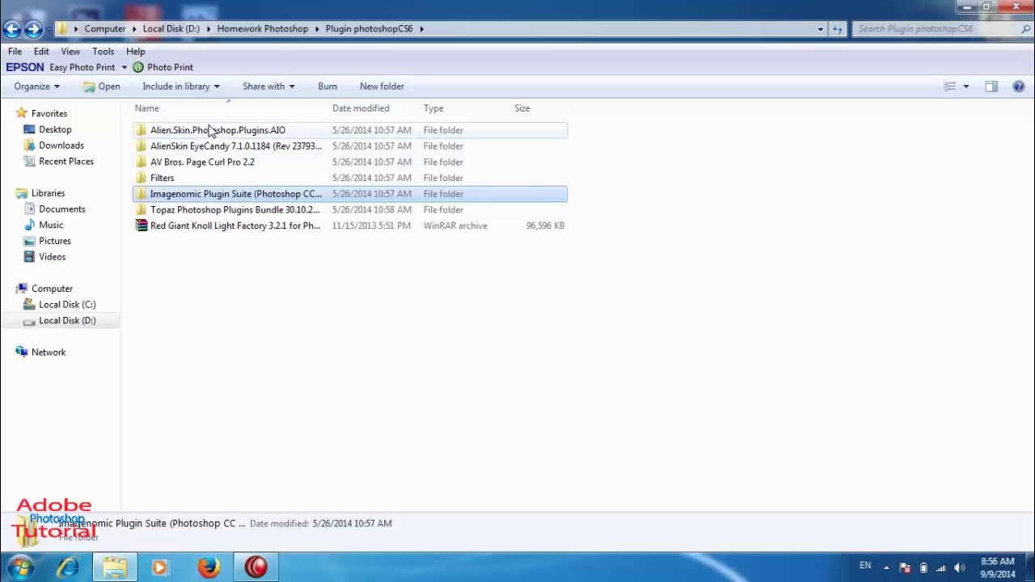
pyautogui.doubleClick(210, 131)
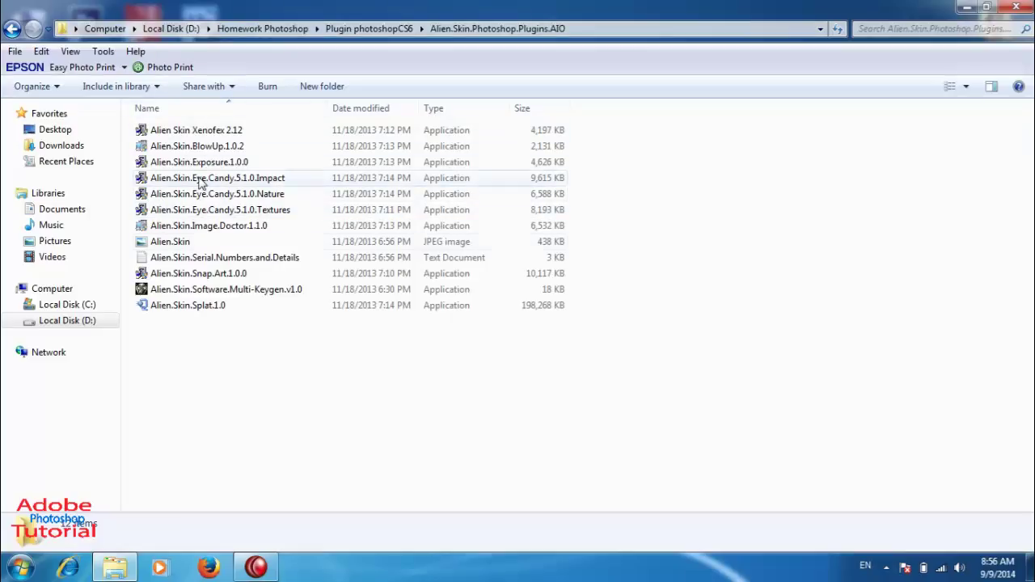
# Run the Alien.Skin.BlowUp.1.0.2 installer as administrator and pass its welcome page.
pyautogui.click(189, 132)
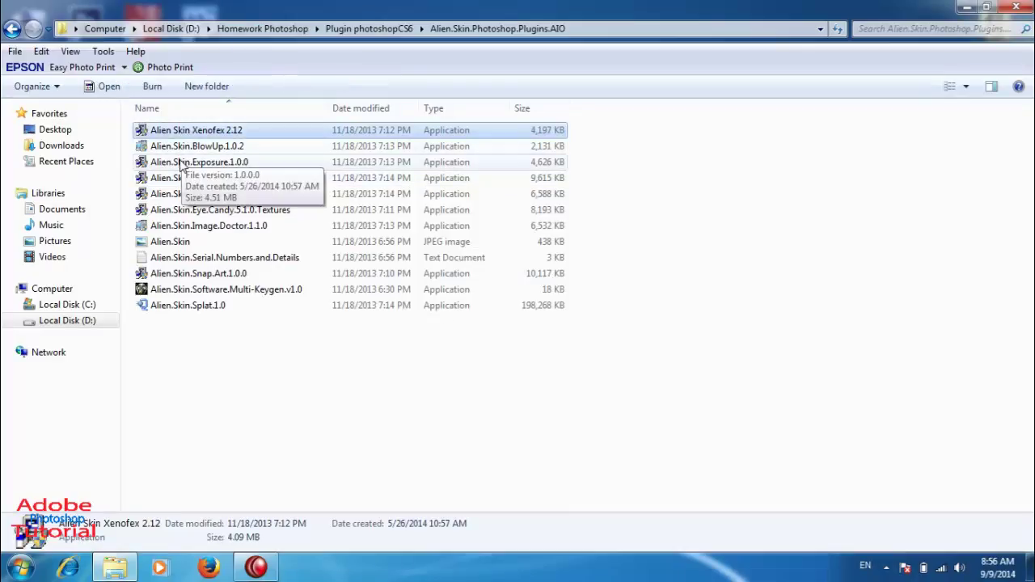
pyautogui.click(193, 148)
pyautogui.rightClick(192, 149)
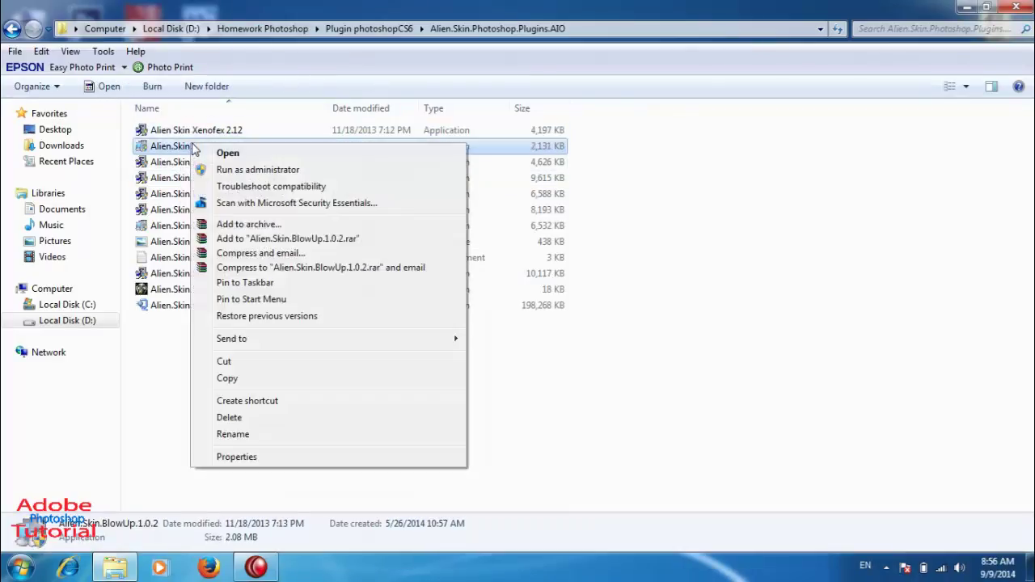
pyautogui.click(227, 171)
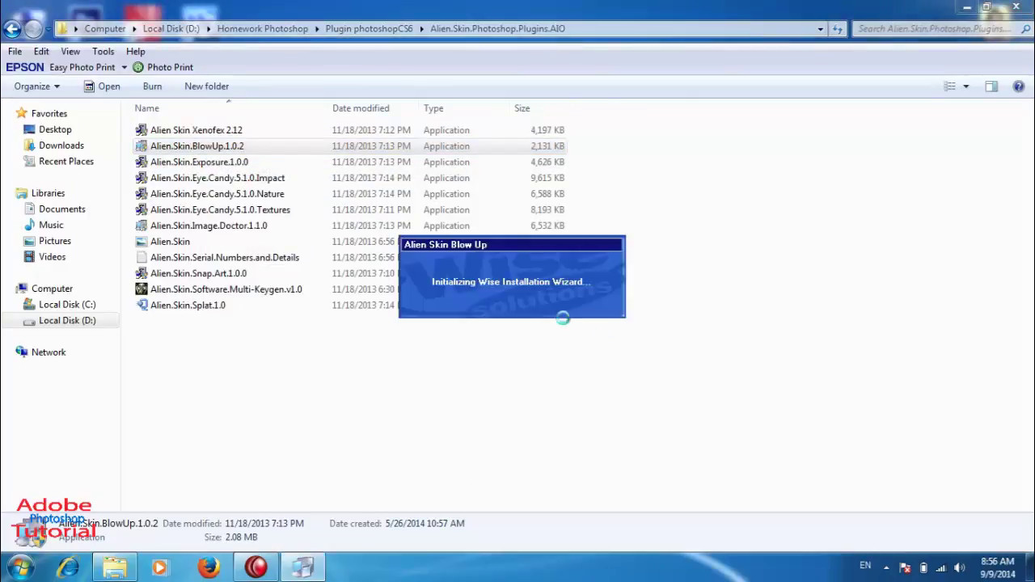
pyautogui.click(645, 422)
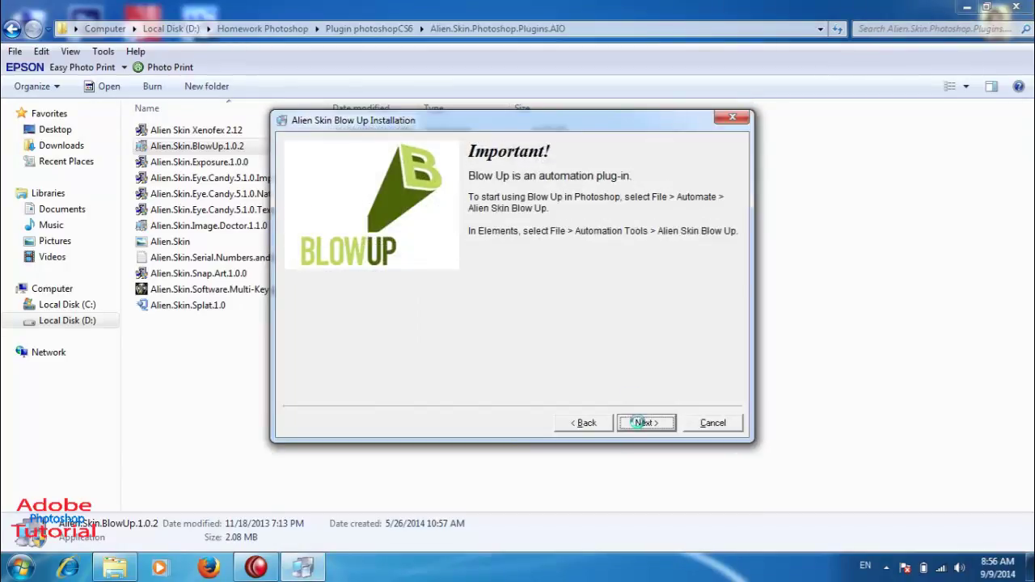
# Advance to the product registration page and open the Alien Skin serial numbers file.
pyautogui.click(639, 423)
pyautogui.click(644, 423)
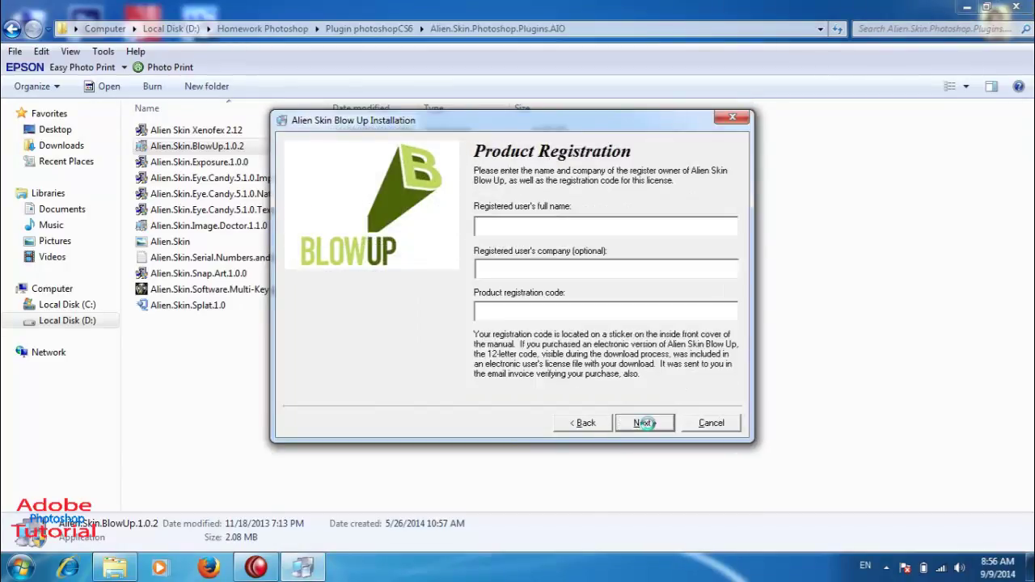
pyautogui.doubleClick(186, 257)
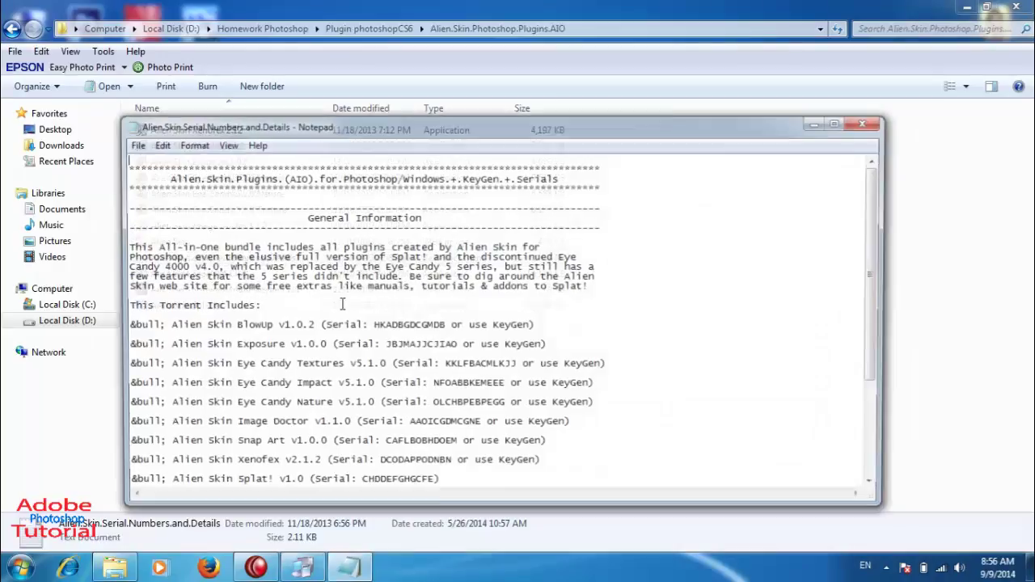
pyautogui.moveTo(876, 306); pyautogui.dragTo(865, 419)
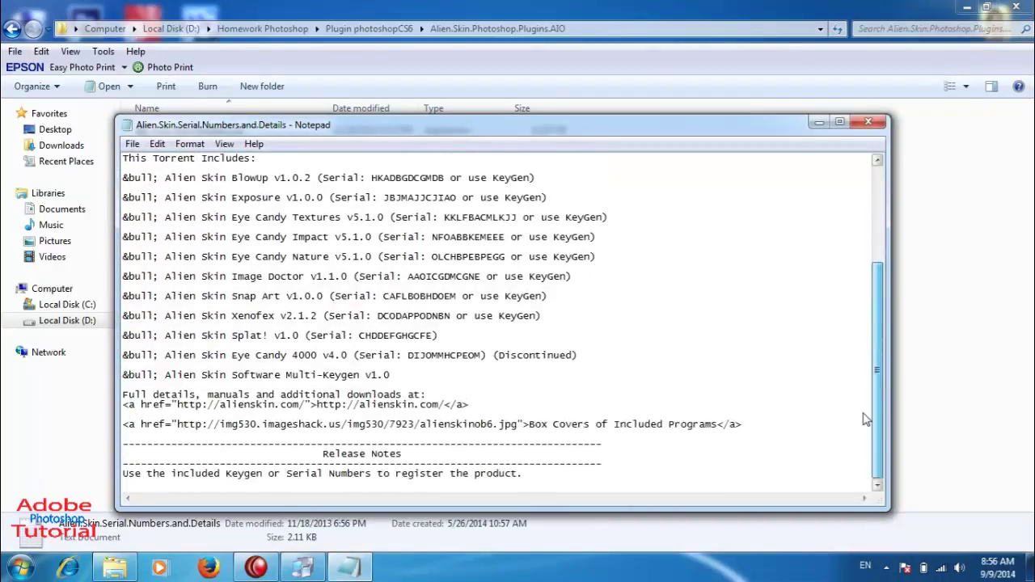
pyautogui.scroll(1, 865, 419)
pyautogui.scroll(1, 865, 419)
pyautogui.scroll(1, 865, 419)
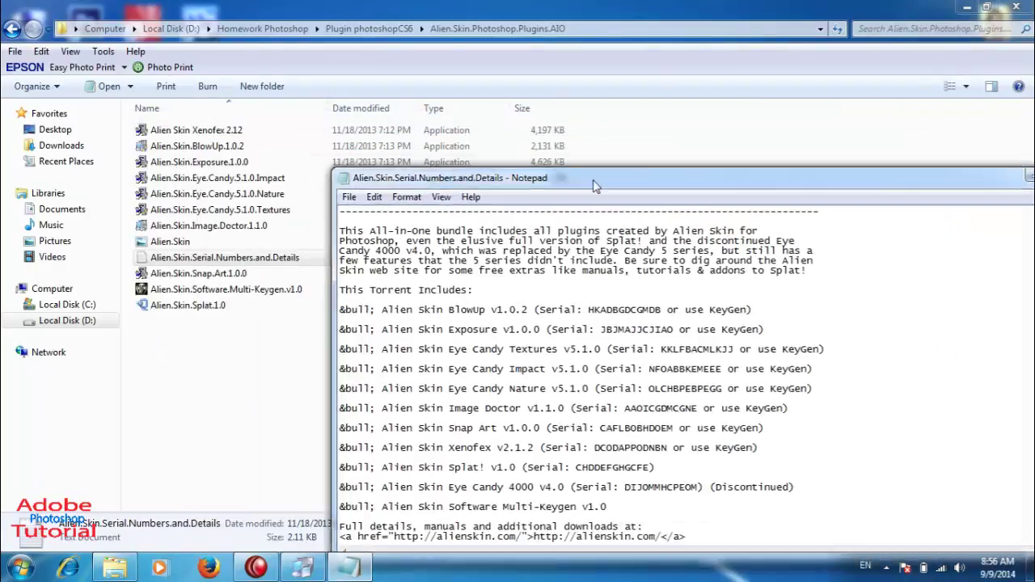
# Copy the Blow Up serial from the notes and return to the registration page.
pyautogui.moveTo(376, 131); pyautogui.dragTo(647, 206)
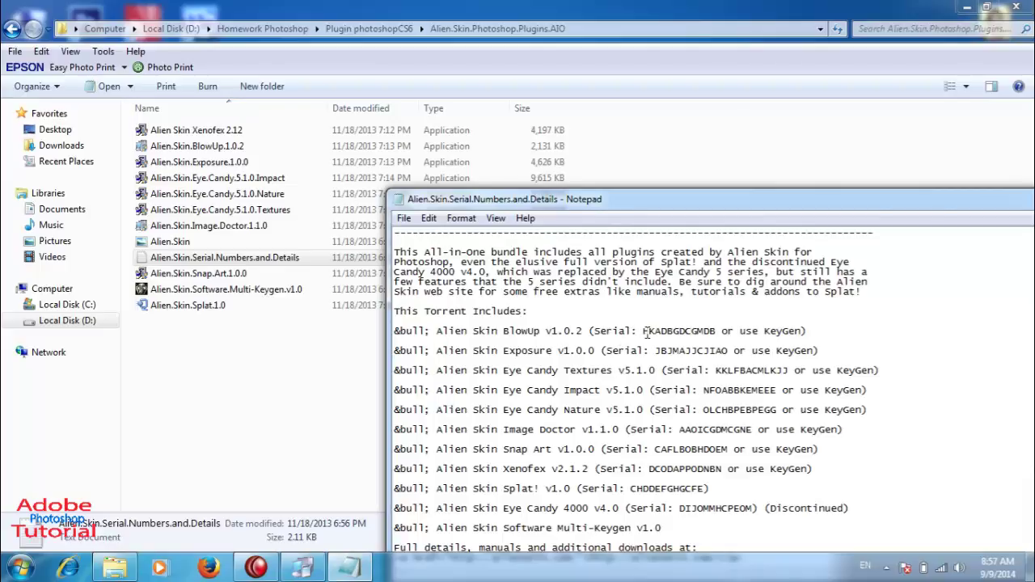
pyautogui.moveTo(644, 331); pyautogui.dragTo(717, 331)
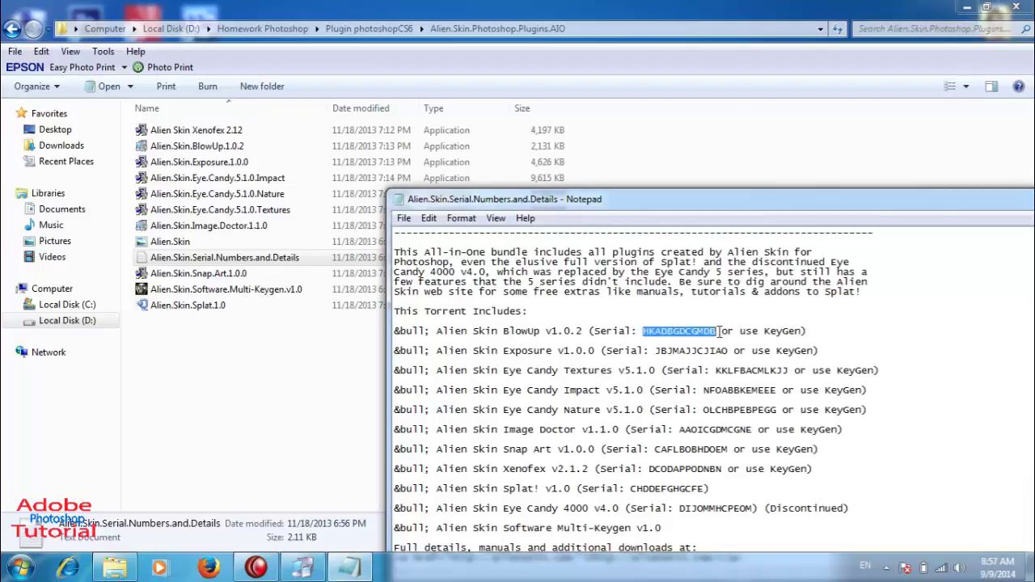
pyautogui.rightClick(681, 330)
pyautogui.click(713, 384)
pyautogui.click(347, 569)
pyautogui.click(303, 568)
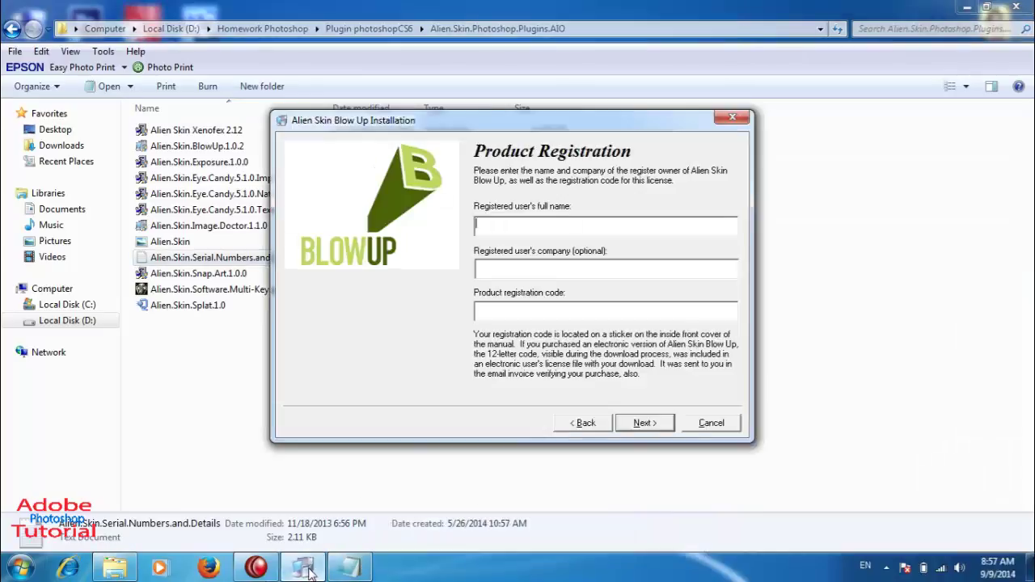
# Paste the serial as the registration code, fill in name and company, and continue.
pyautogui.rightClick(514, 308)
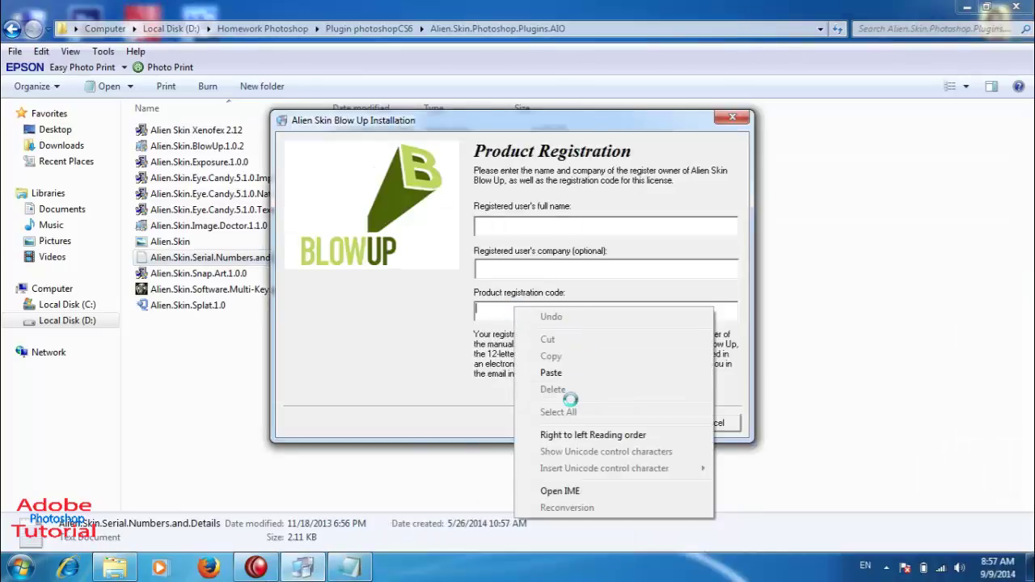
pyautogui.click(554, 372)
pyautogui.click(517, 224)
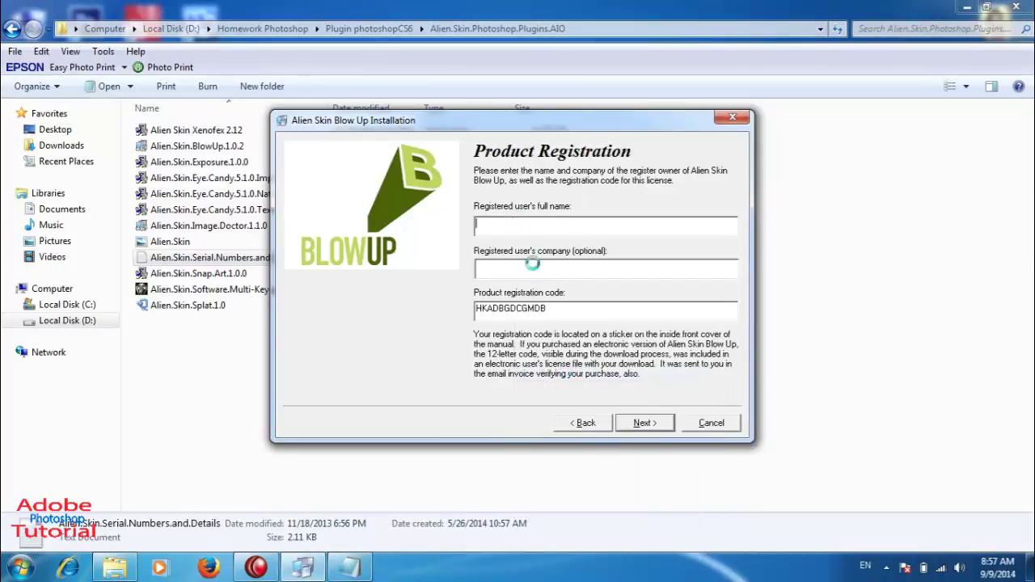
pyautogui.write('dd')
pyautogui.click(525, 271)
pyautogui.write('dfd')
pyautogui.click(644, 422)
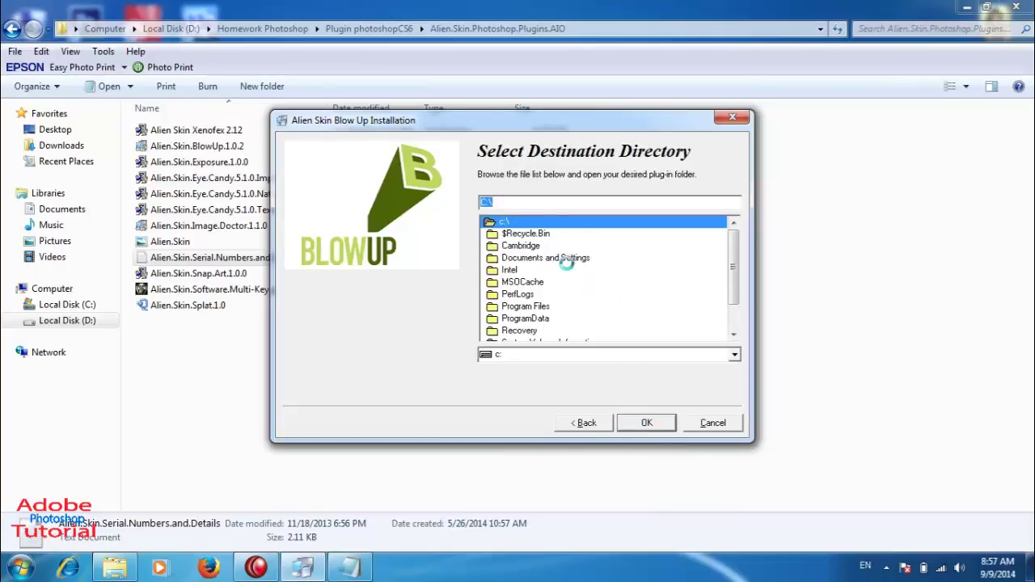
# Install Blow Up to C:\Program Files\Adobe\Adobe Photoshop CS6\Plug-ins and finish setup.
pyautogui.click(564, 356)
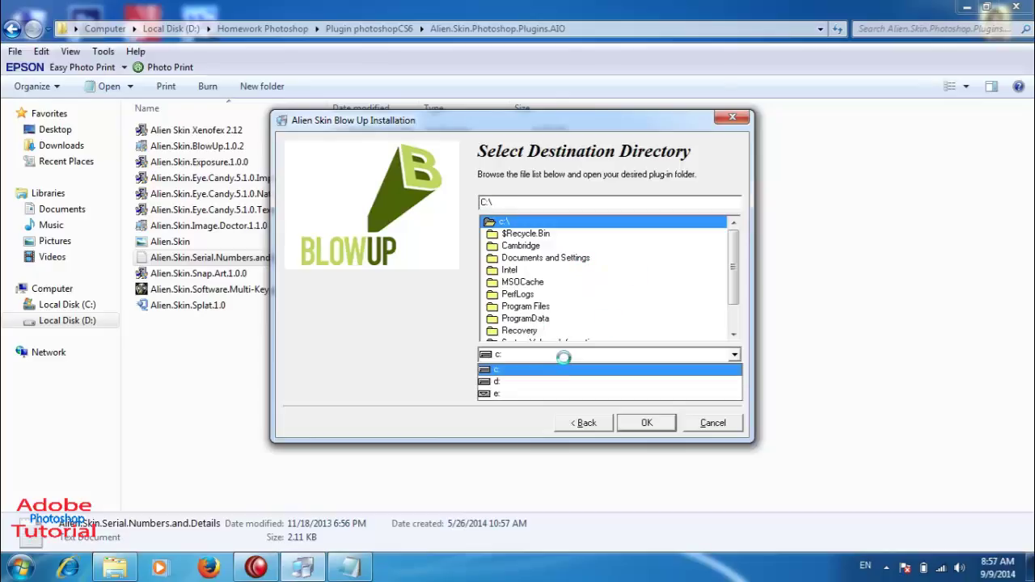
pyautogui.click(564, 369)
pyautogui.scroll(-1, 739, 272)
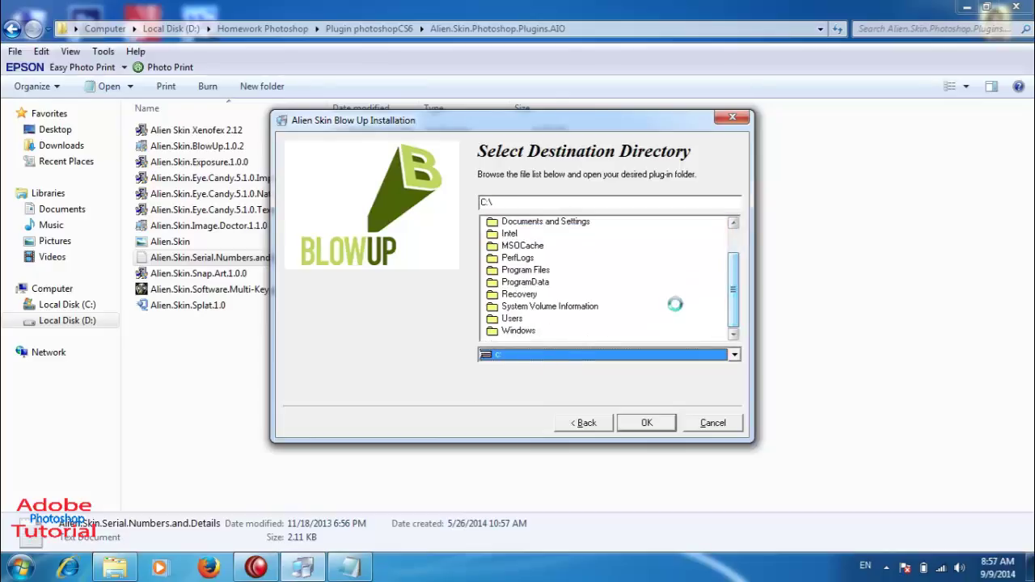
pyautogui.doubleClick(525, 270)
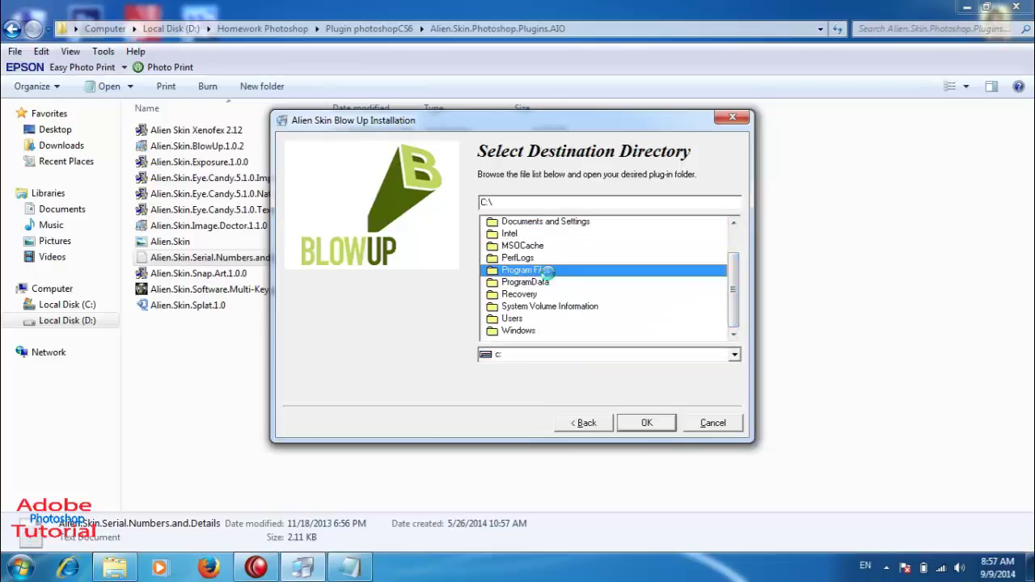
pyautogui.doubleClick(517, 245)
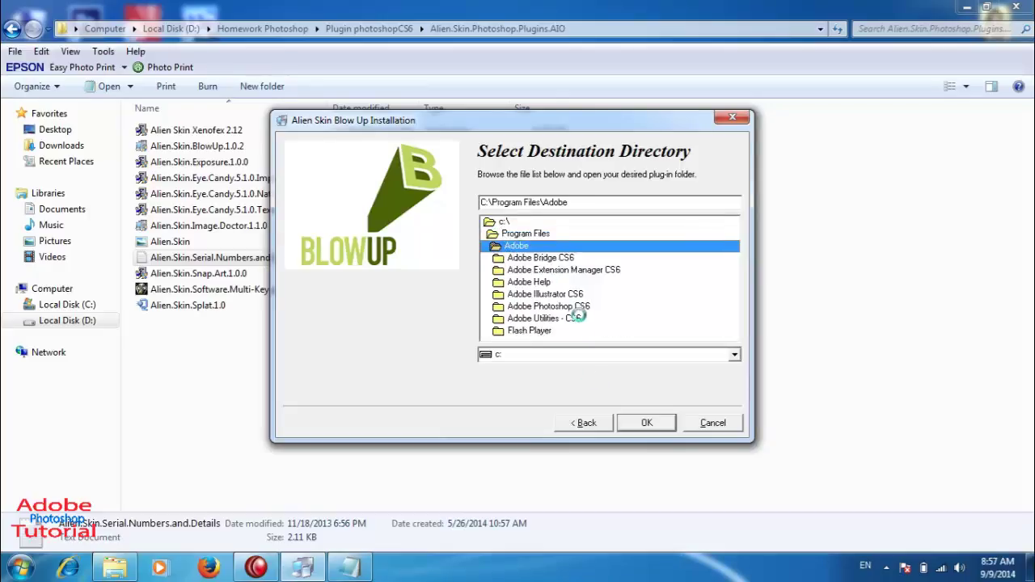
pyautogui.doubleClick(573, 305)
pyautogui.doubleClick(535, 319)
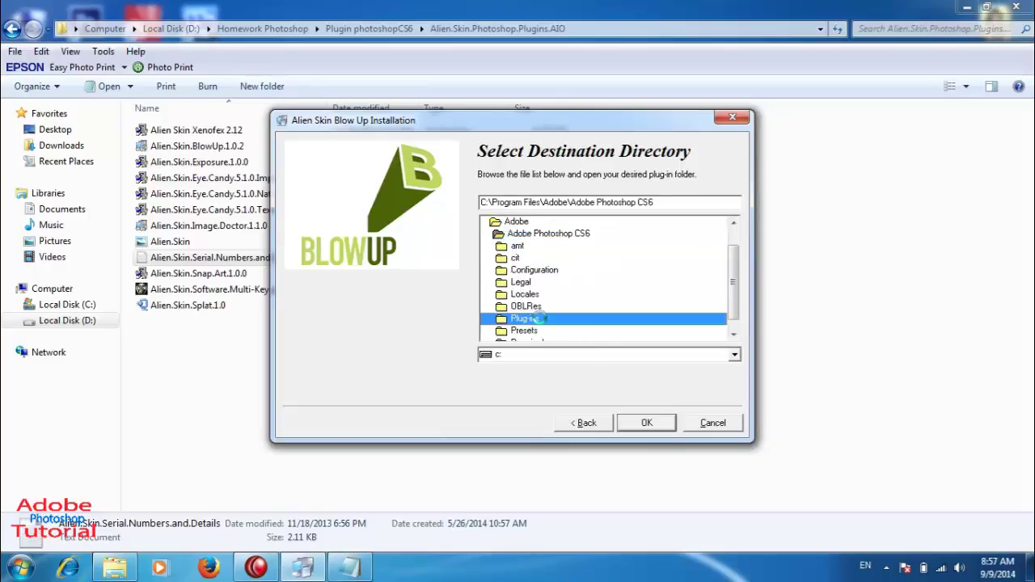
pyautogui.click(644, 421)
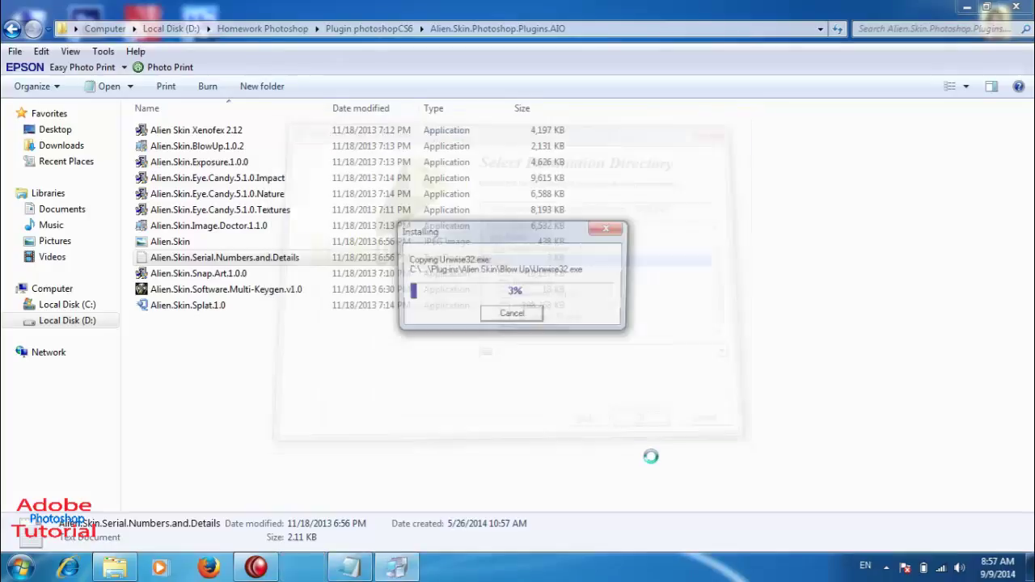
pyautogui.click(630, 427)
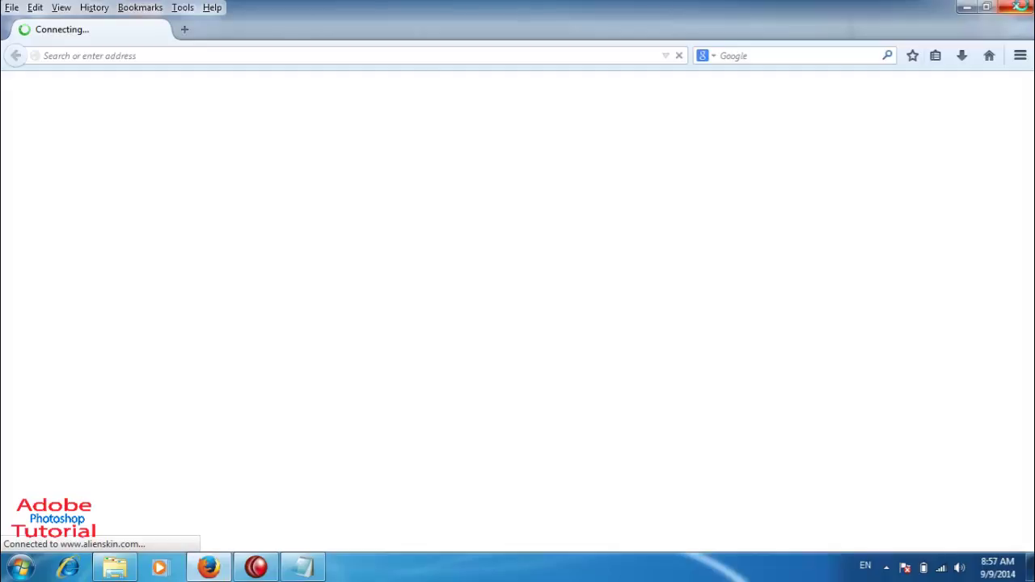
# Close Firefox and run the Alien.Skin.Exposure.1.0.0 installer as administrator.
pyautogui.click(1018, 6)
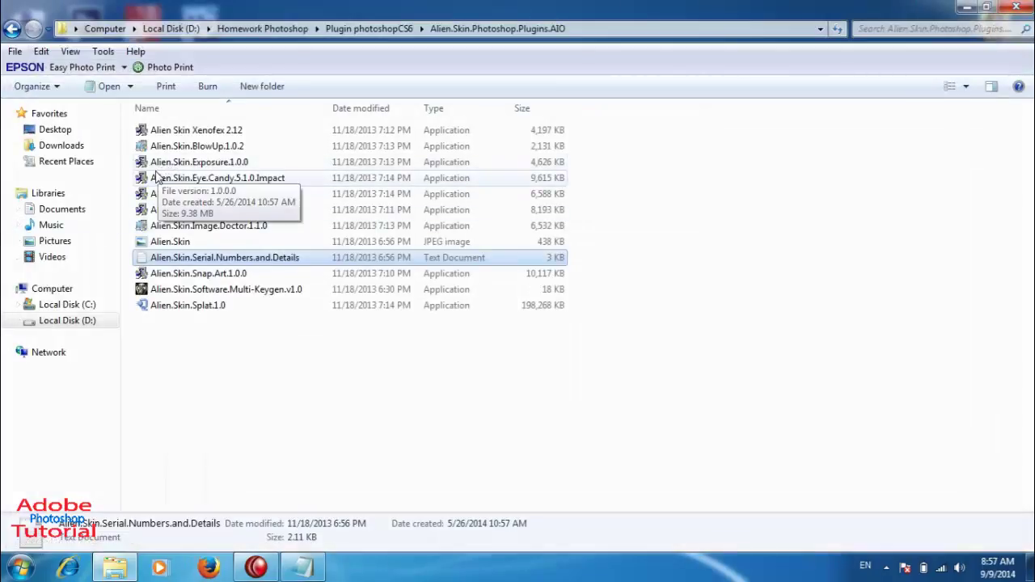
pyautogui.click(205, 164)
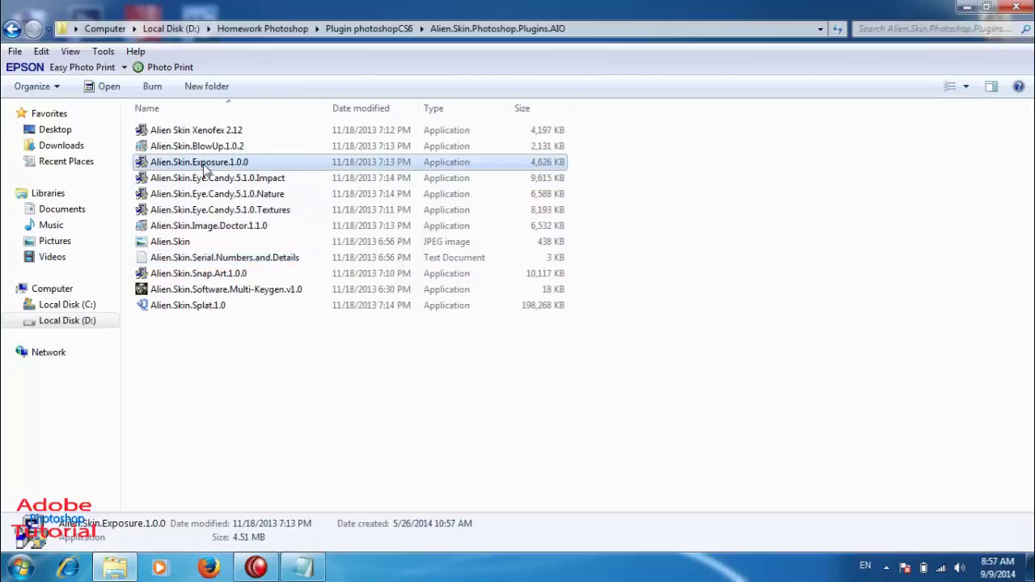
pyautogui.rightClick(206, 167)
pyautogui.click(251, 192)
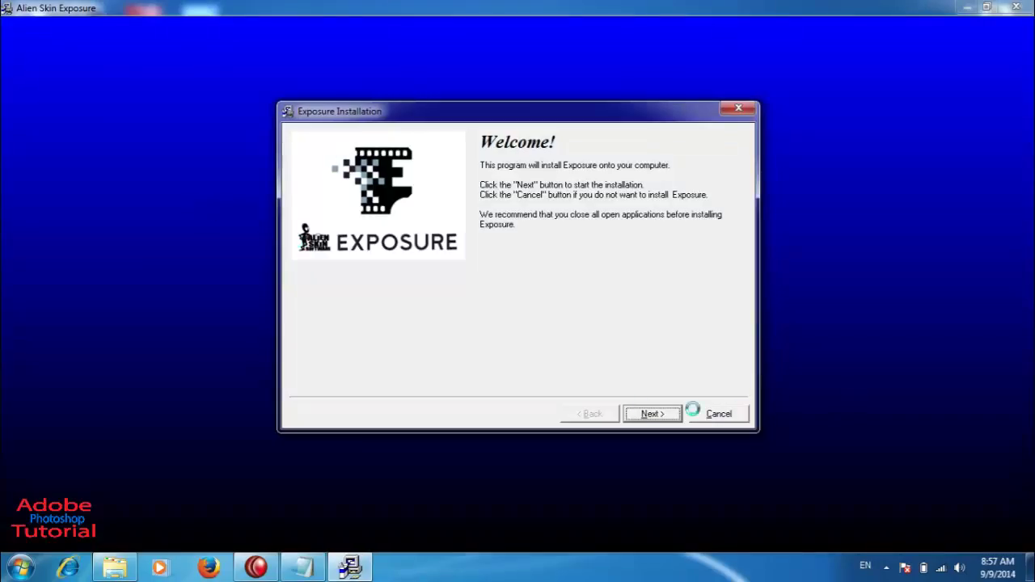
# Copy the Exposure serial from the Notepad serial list.
pyautogui.click(651, 412)
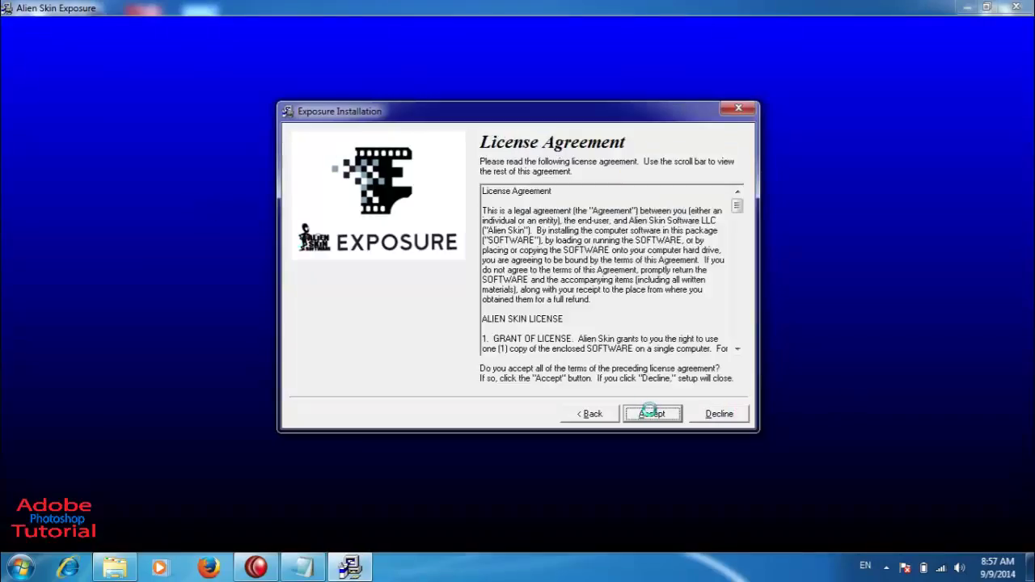
pyautogui.click(290, 568)
pyautogui.moveTo(979, 206); pyautogui.dragTo(914, 326)
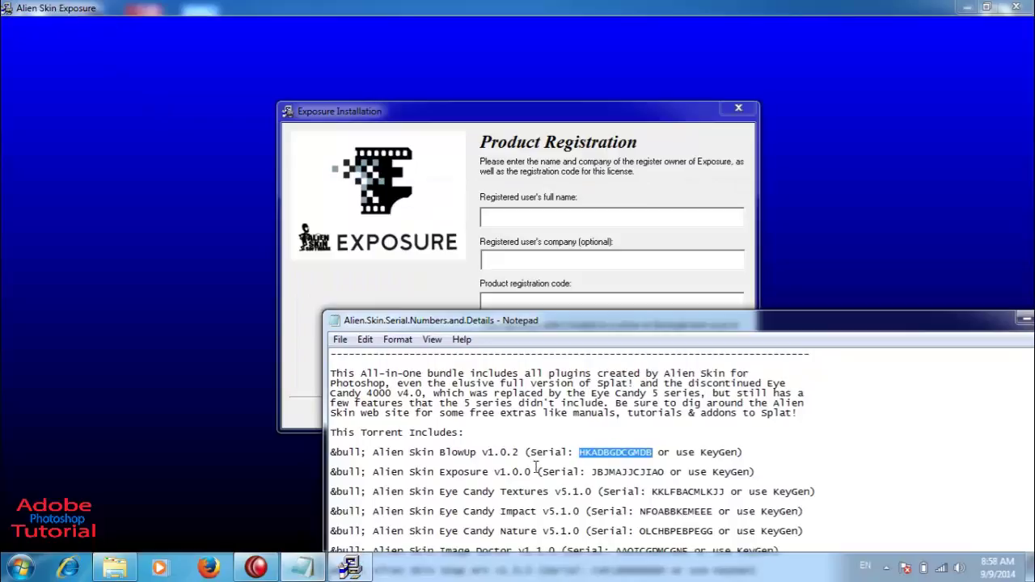
pyautogui.moveTo(447, 477); pyautogui.dragTo(489, 482)
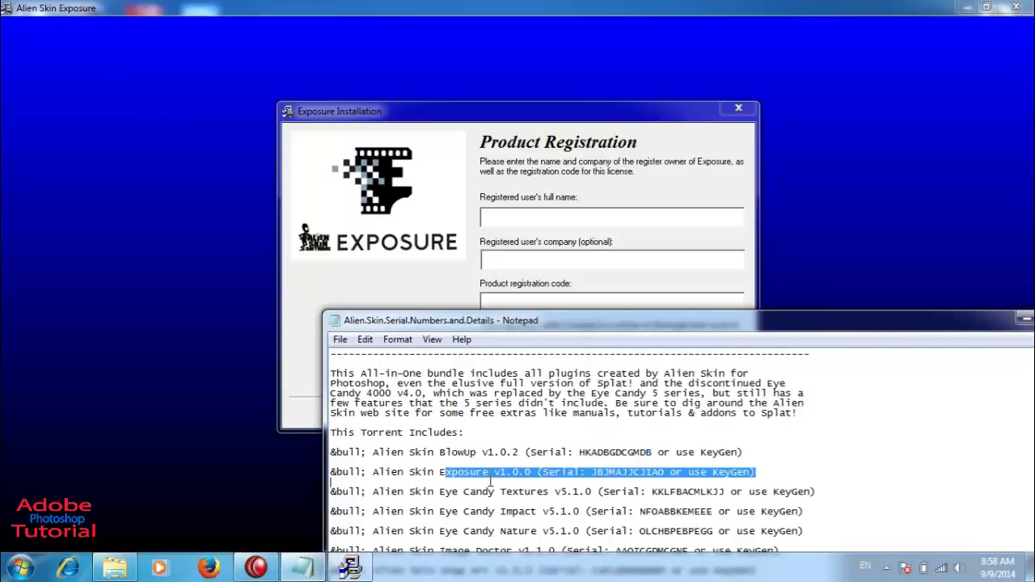
pyautogui.click(609, 475)
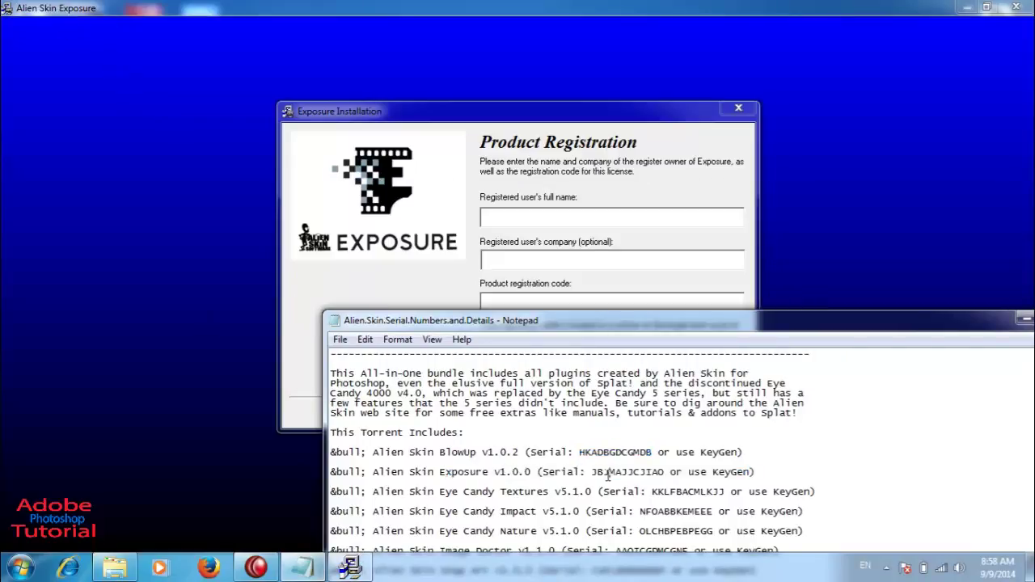
pyautogui.moveTo(590, 475); pyautogui.dragTo(671, 477)
pyautogui.rightClick(666, 475)
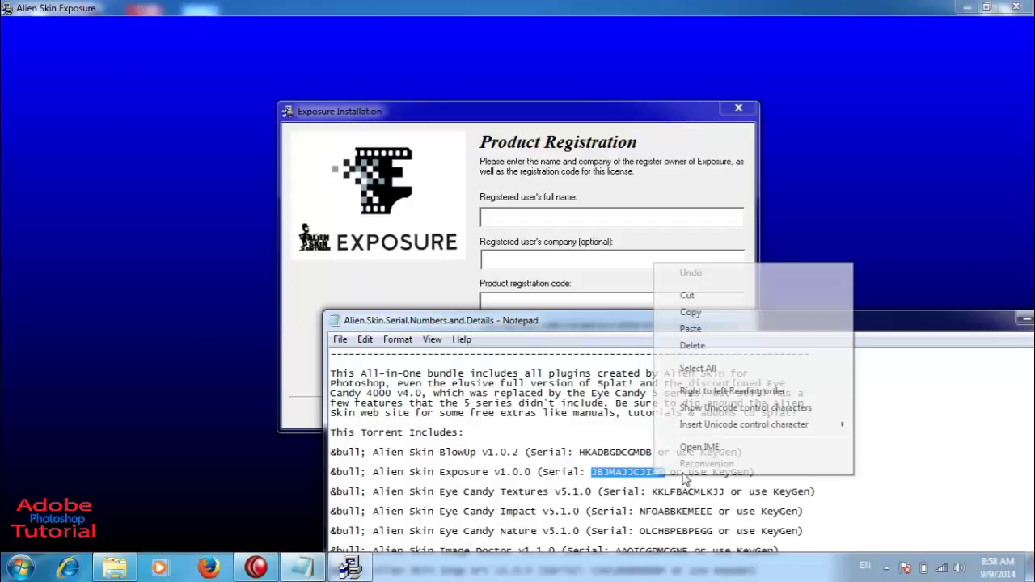
pyautogui.click(716, 311)
# Paste the serial as the Exposure registration code and enter a user name.
pyautogui.click(619, 305)
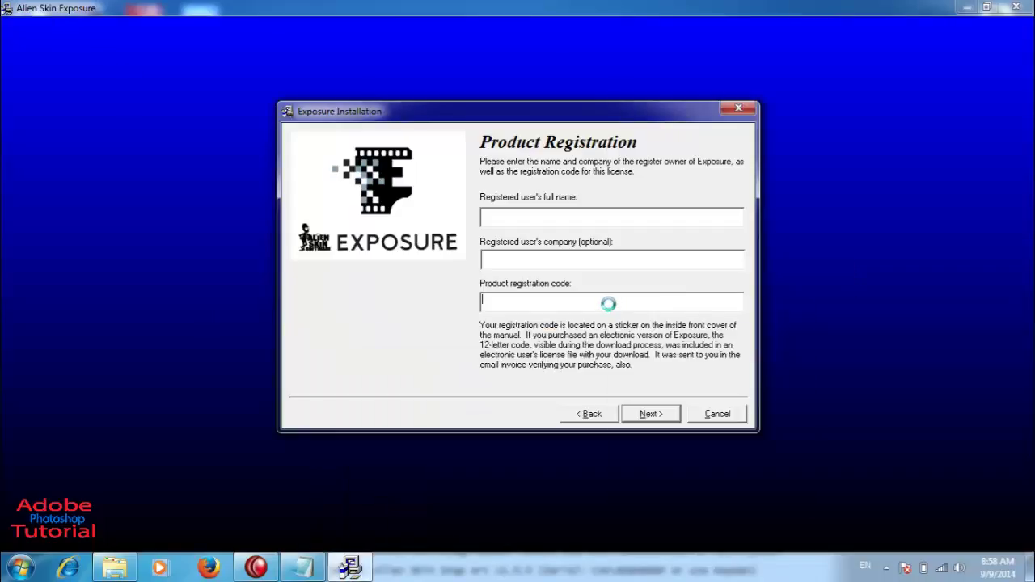
pyautogui.rightClick(608, 303)
pyautogui.click(654, 374)
pyautogui.click(540, 220)
pyautogui.write('cy')
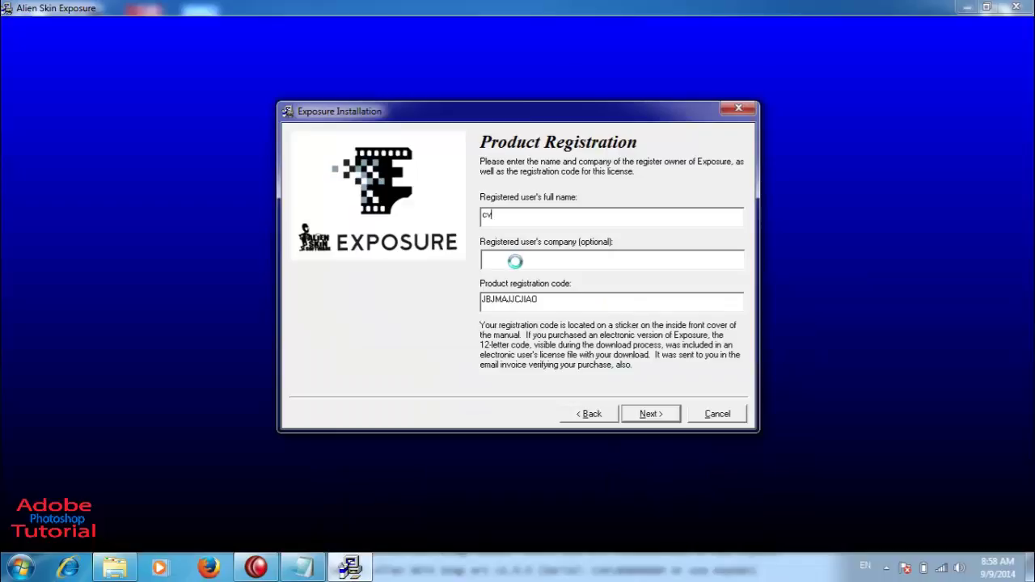
pyautogui.click(647, 412)
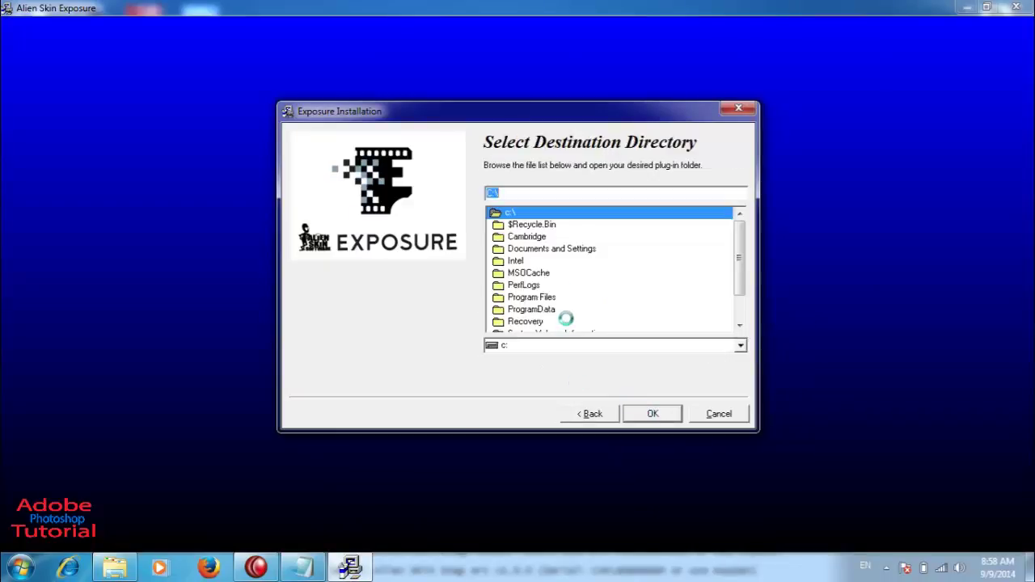
# Set the install folder to C:\Program Files\Adobe\Adobe Photoshop CS6\Plug-ins.
pyautogui.click(519, 346)
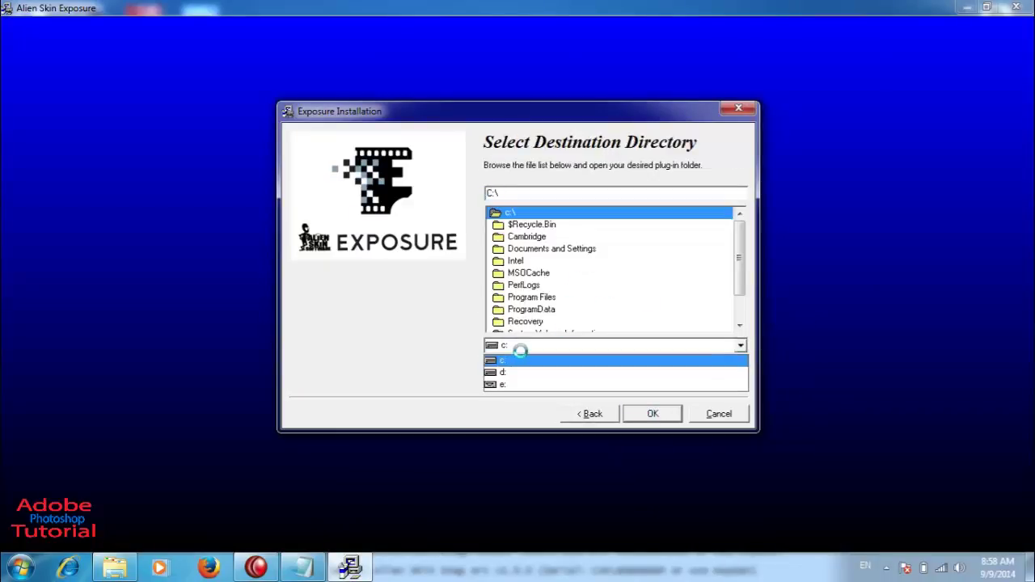
pyautogui.click(515, 364)
pyautogui.moveTo(730, 283); pyautogui.dragTo(728, 288)
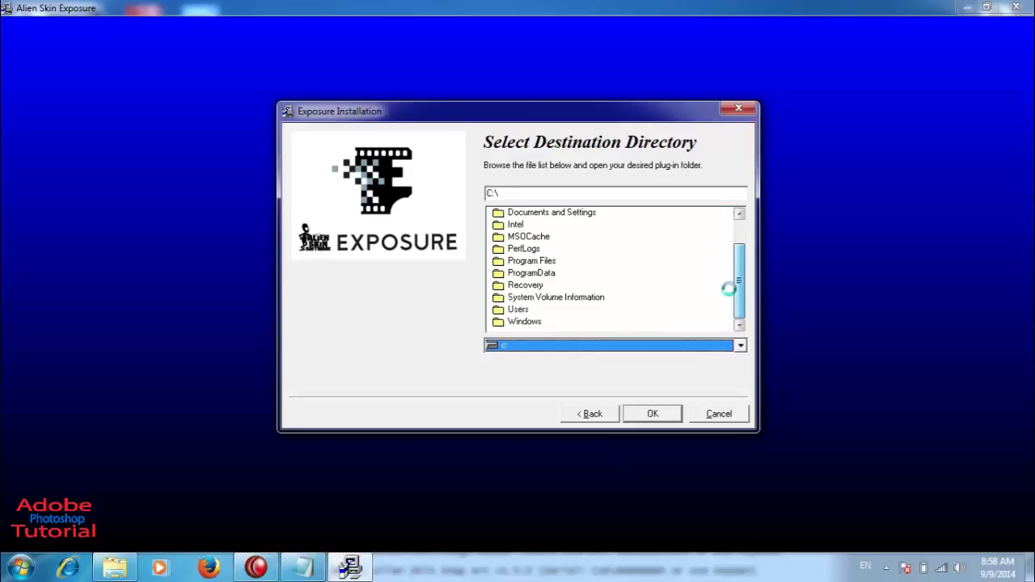
pyautogui.doubleClick(580, 262)
pyautogui.doubleClick(523, 236)
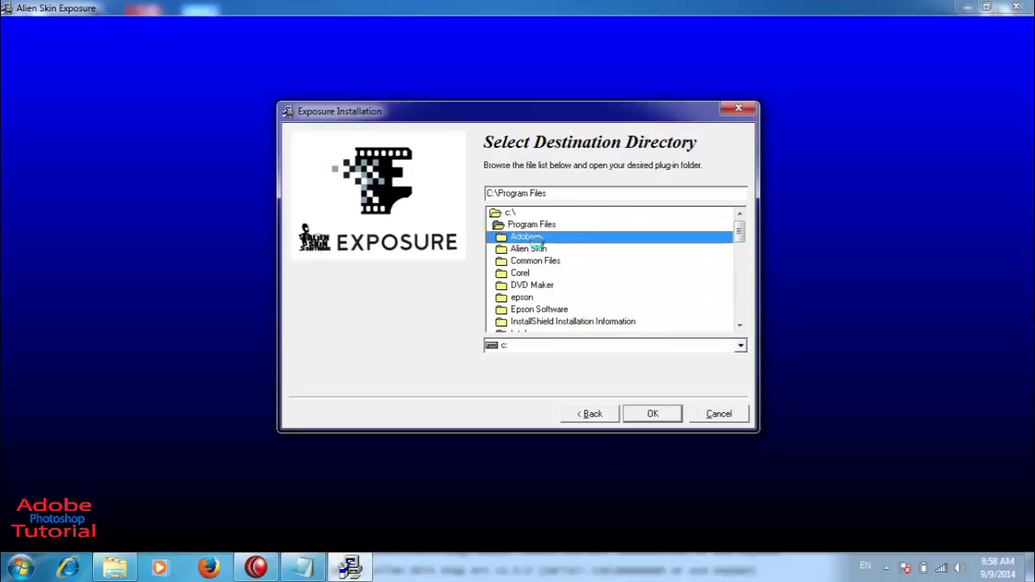
pyautogui.doubleClick(580, 297)
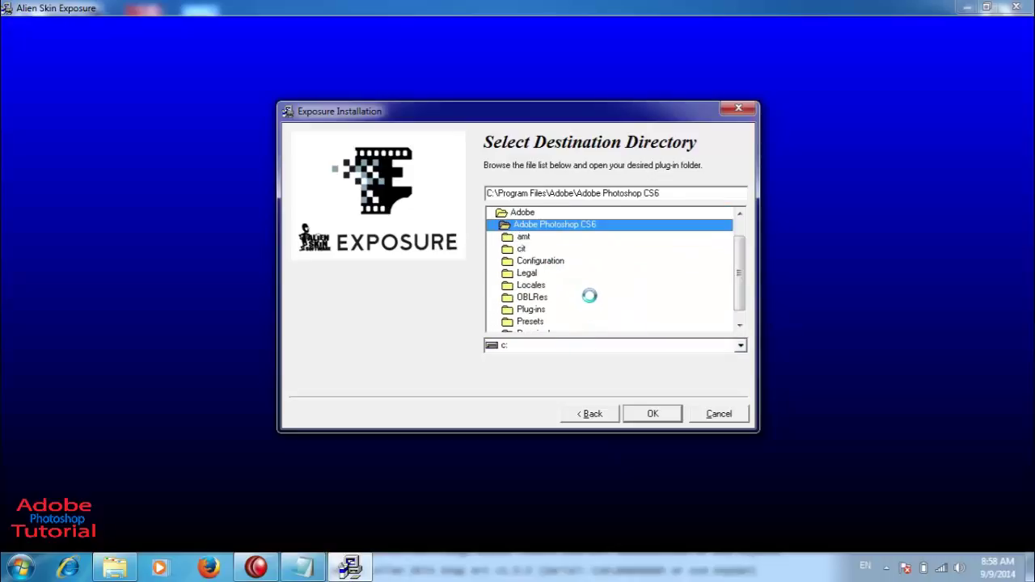
pyautogui.click(550, 310)
pyautogui.doubleClick(550, 309)
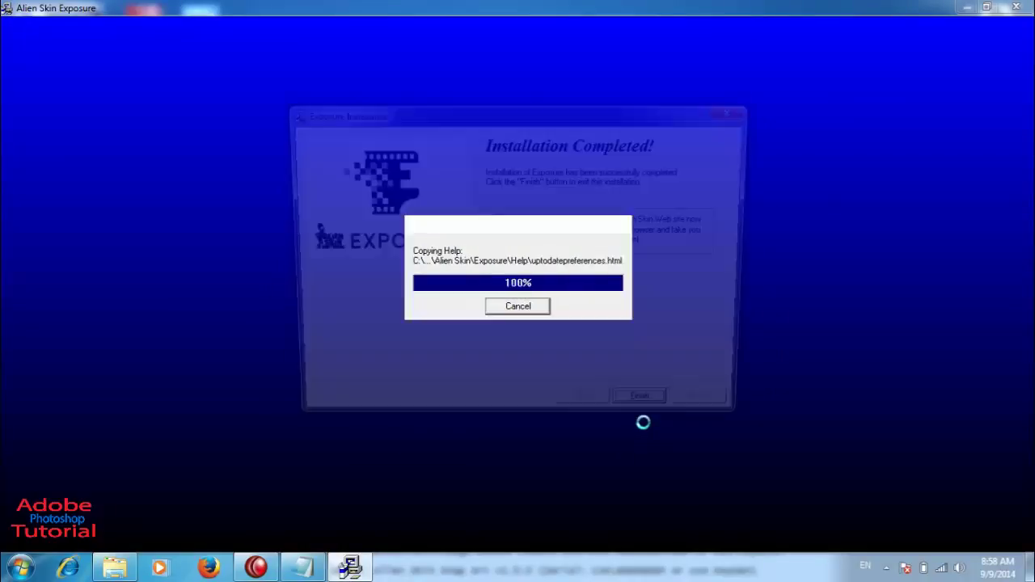
# Finish the Exposure installer, close Firefox, and run Alien.Skin.Splat.1.0 as administrator.
pyautogui.click(664, 416)
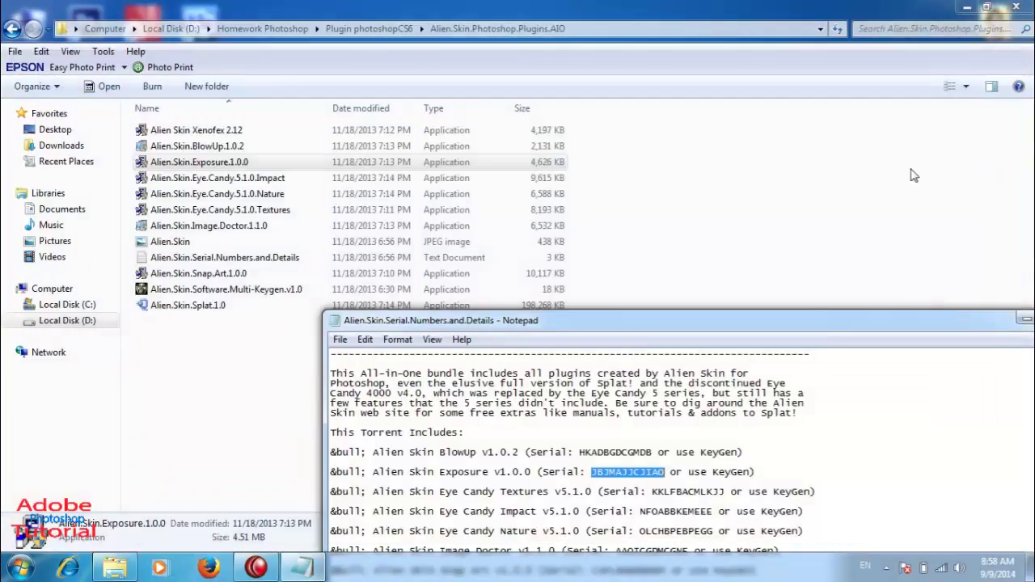
pyautogui.click(1024, 6)
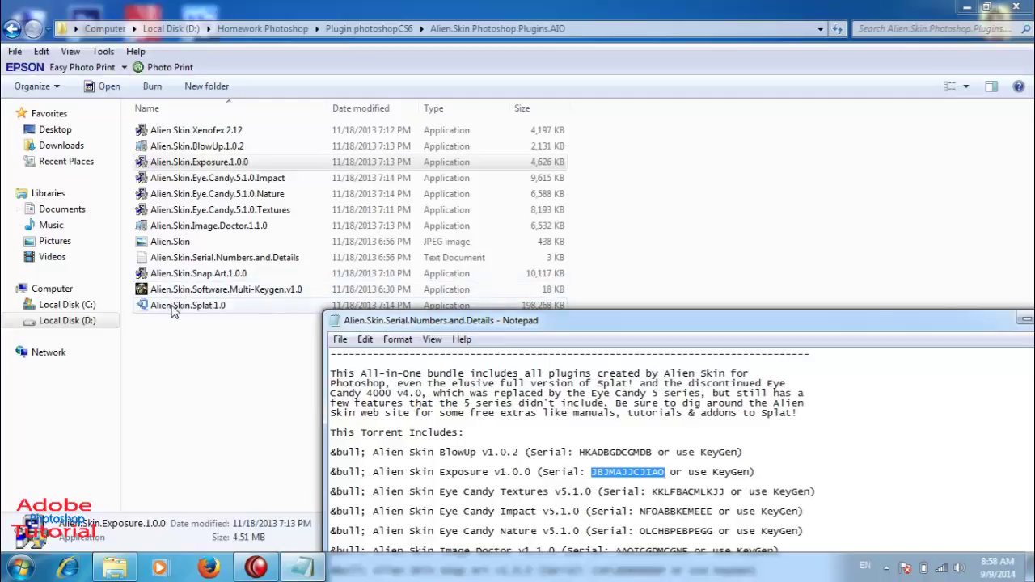
pyautogui.click(172, 310)
pyautogui.rightClick(172, 310)
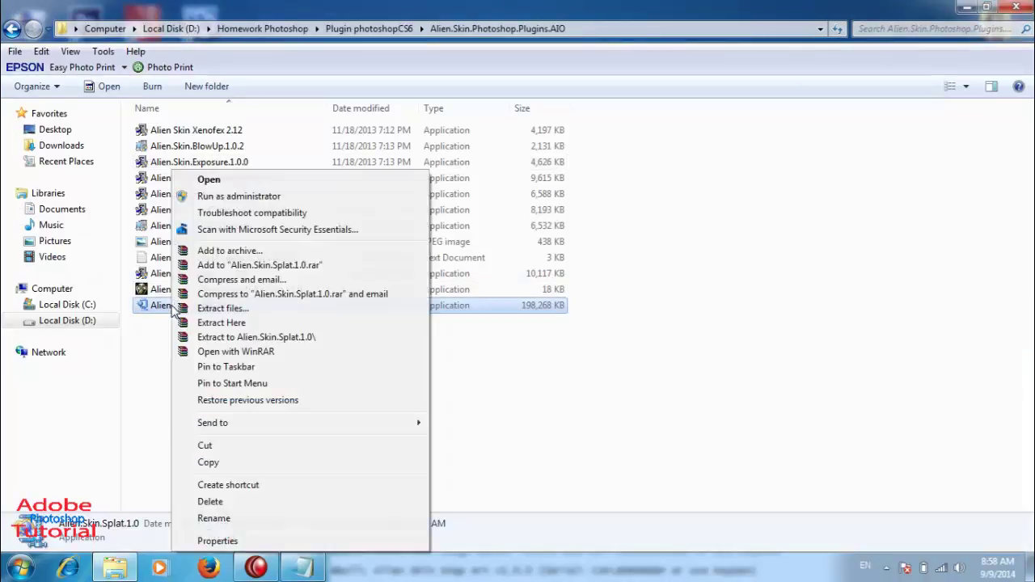
pyautogui.click(211, 202)
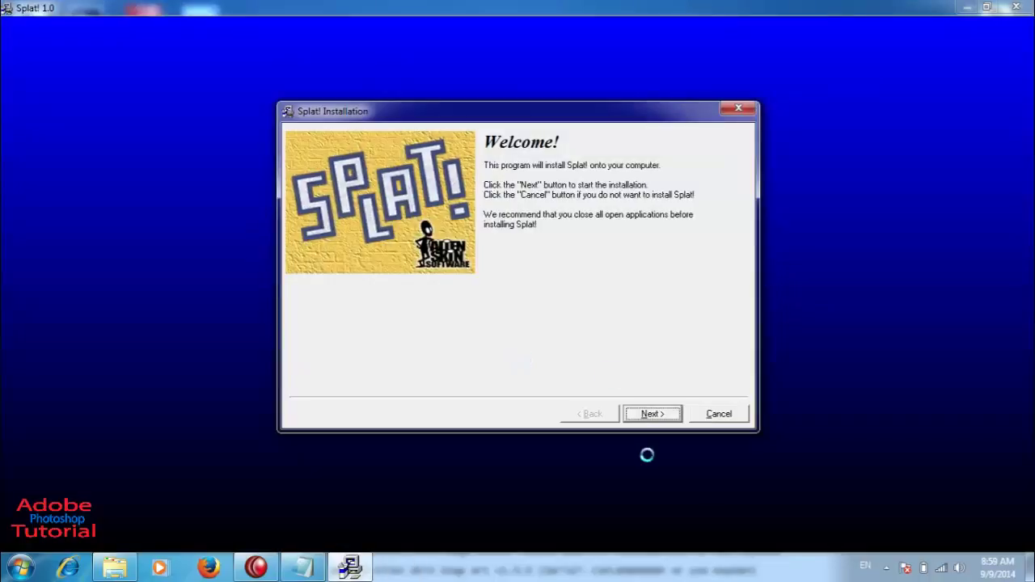
# Accept the Splat! license and copy the Splat! serial from the serial list.
pyautogui.click(660, 413)
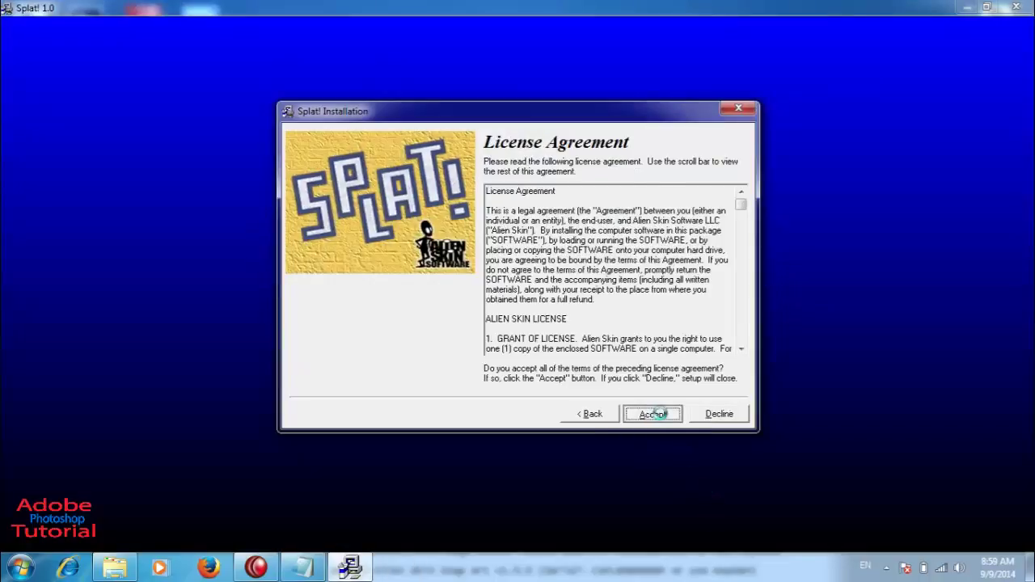
pyautogui.click(660, 413)
pyautogui.click(660, 413)
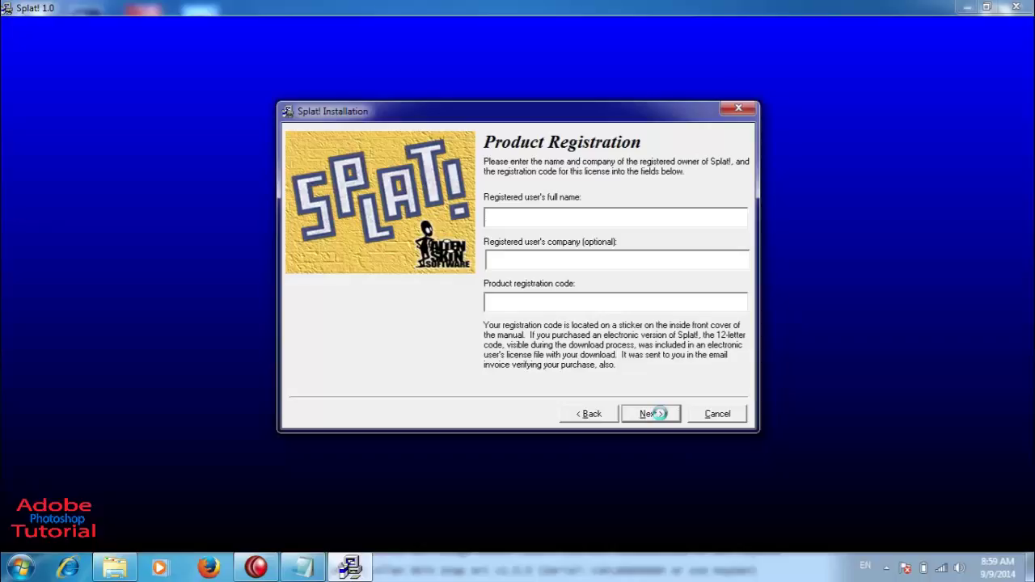
pyautogui.click(304, 566)
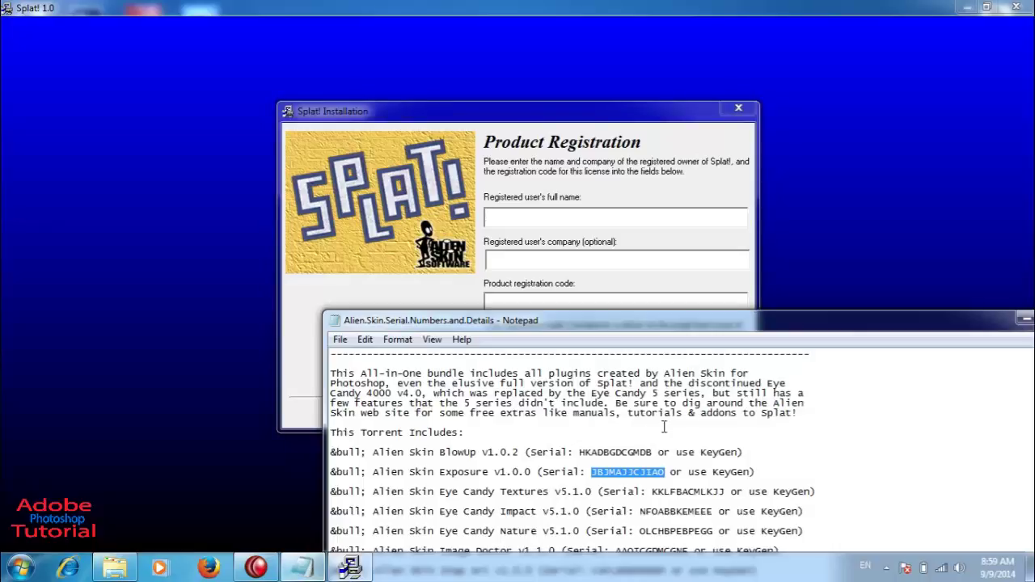
pyautogui.moveTo(604, 335); pyautogui.dragTo(669, 108)
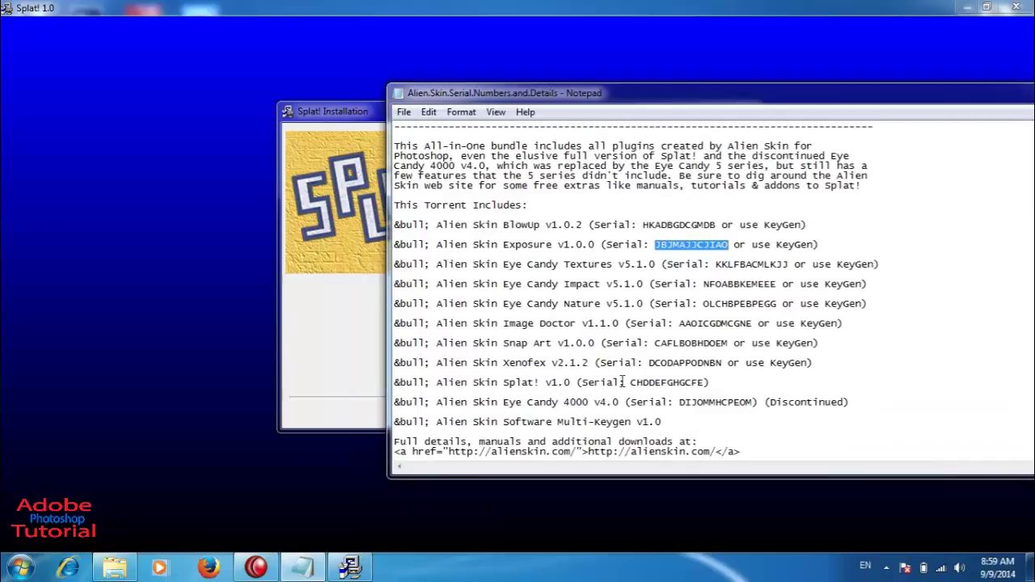
pyautogui.moveTo(626, 381); pyautogui.dragTo(682, 381)
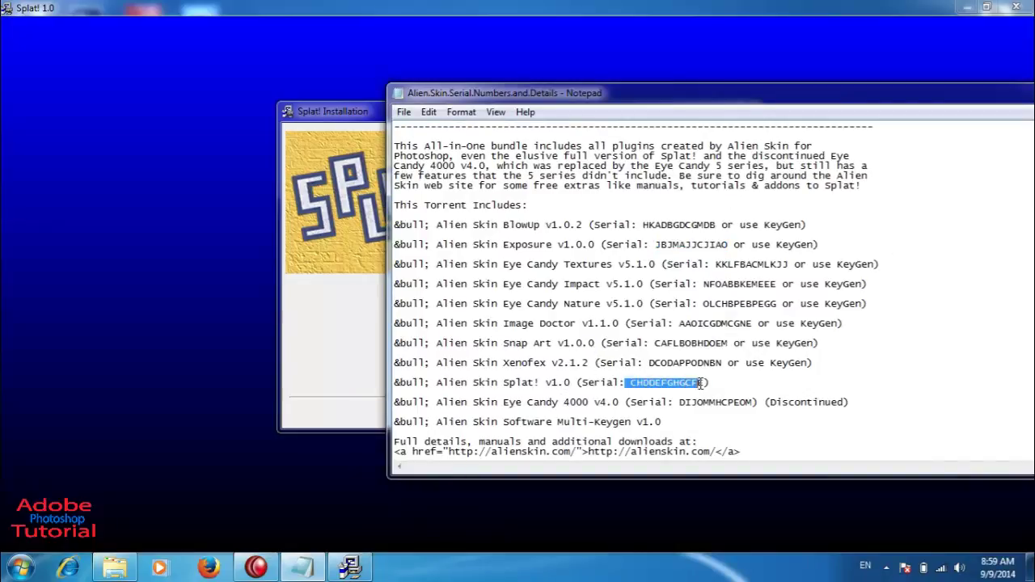
pyautogui.rightClick(691, 387)
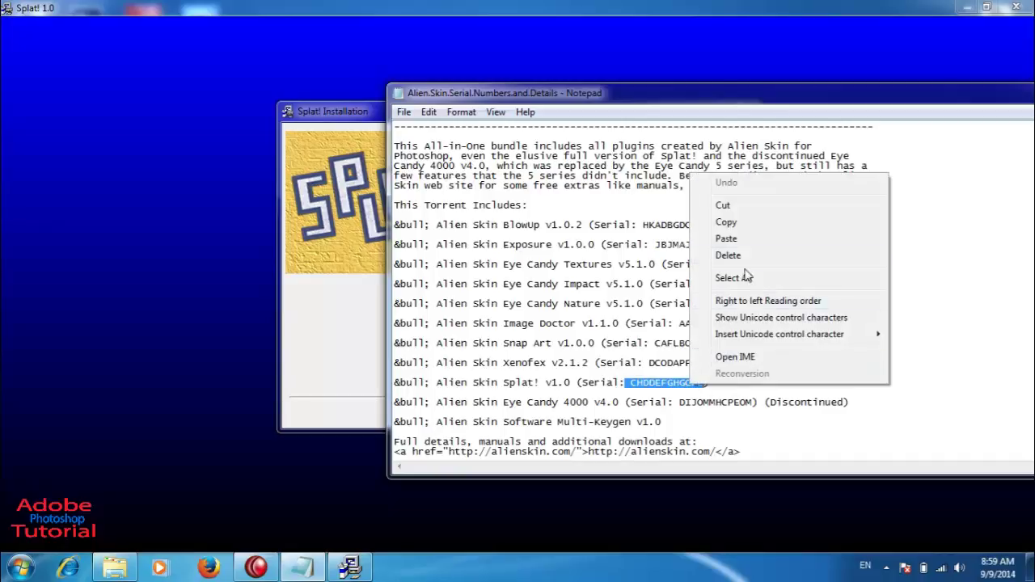
pyautogui.click(731, 222)
# Paste the serial as the Splat! registration code, enter a user name, and continue.
pyautogui.click(354, 177)
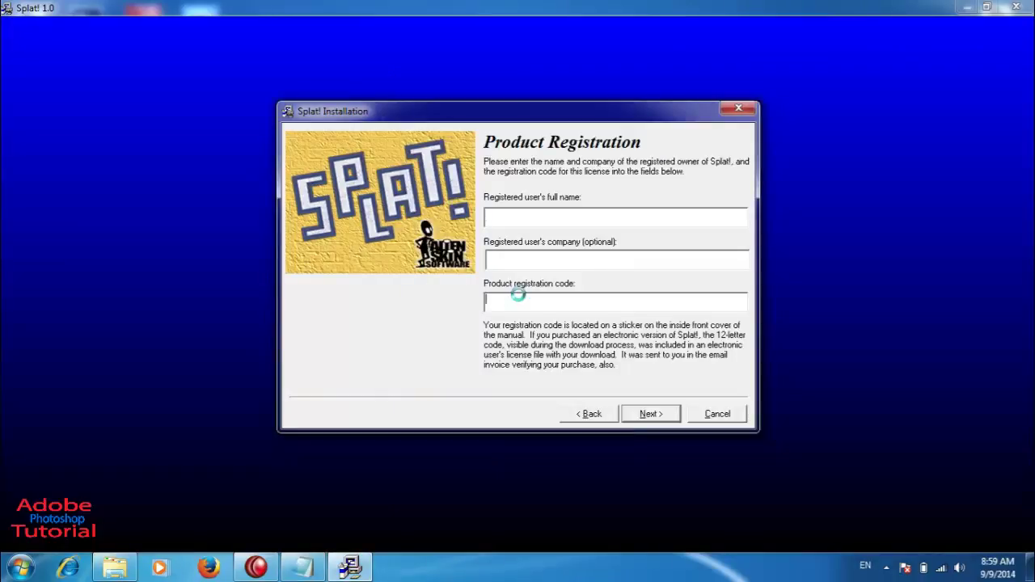
pyautogui.rightClick(534, 297)
pyautogui.click(554, 359)
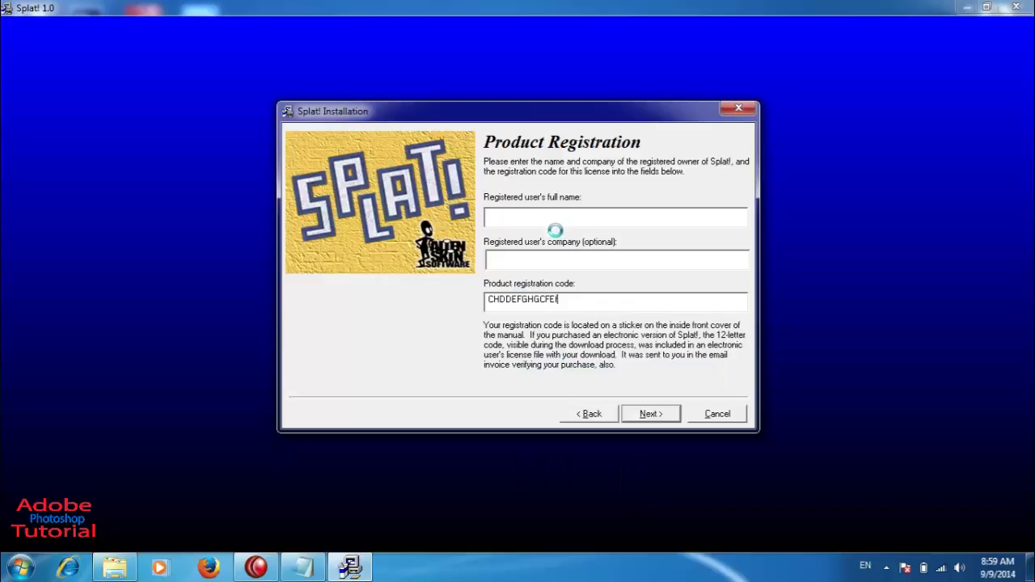
pyautogui.write('gh')
pyautogui.write('gh')
pyautogui.click(651, 412)
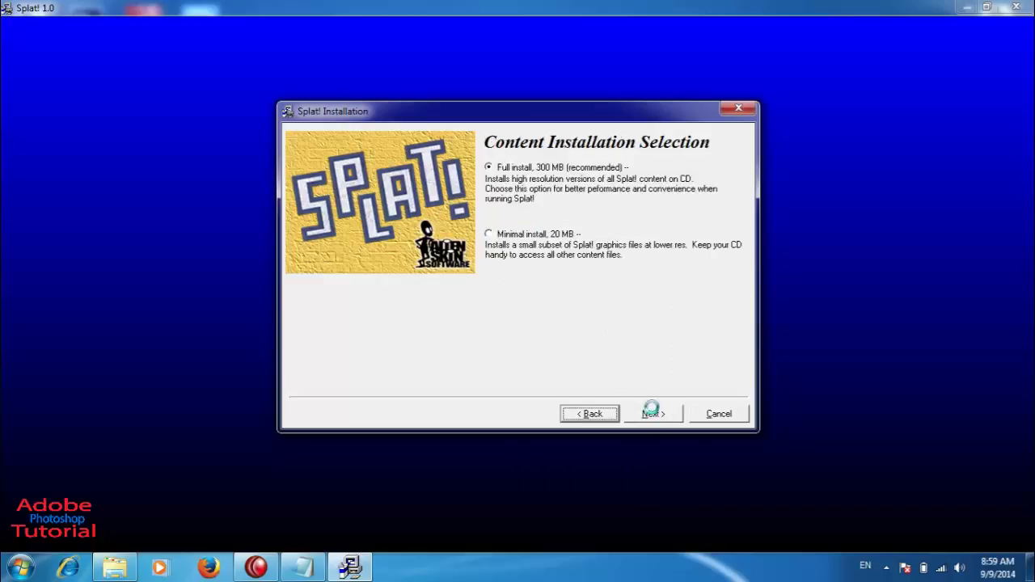
# Full-install Splat! into Program Files\Adobe\Adobe Photoshop CS6\Plug-ins and finish setup.
pyautogui.click(652, 411)
pyautogui.doubleClick(546, 297)
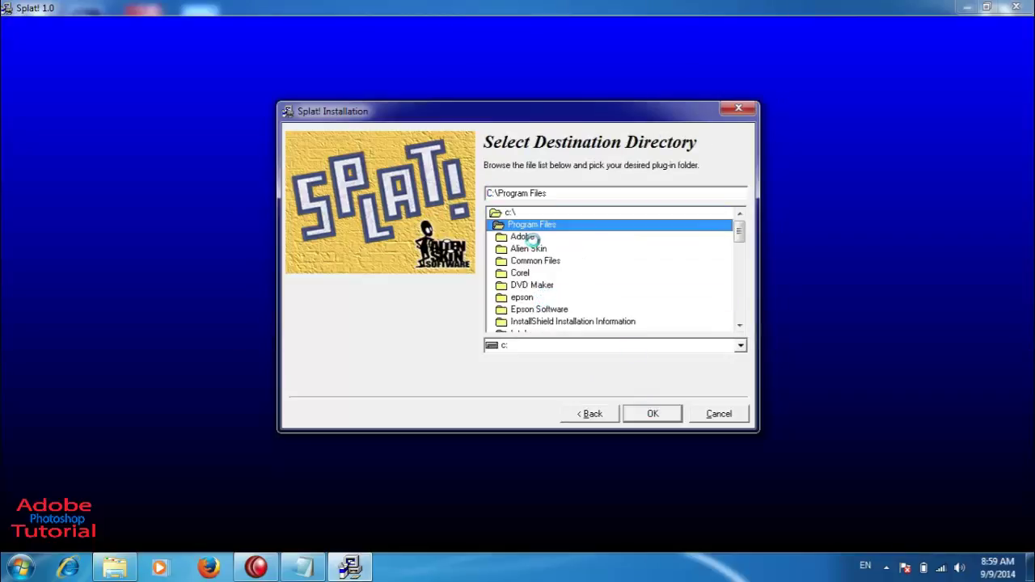
pyautogui.doubleClick(531, 237)
pyautogui.doubleClick(566, 296)
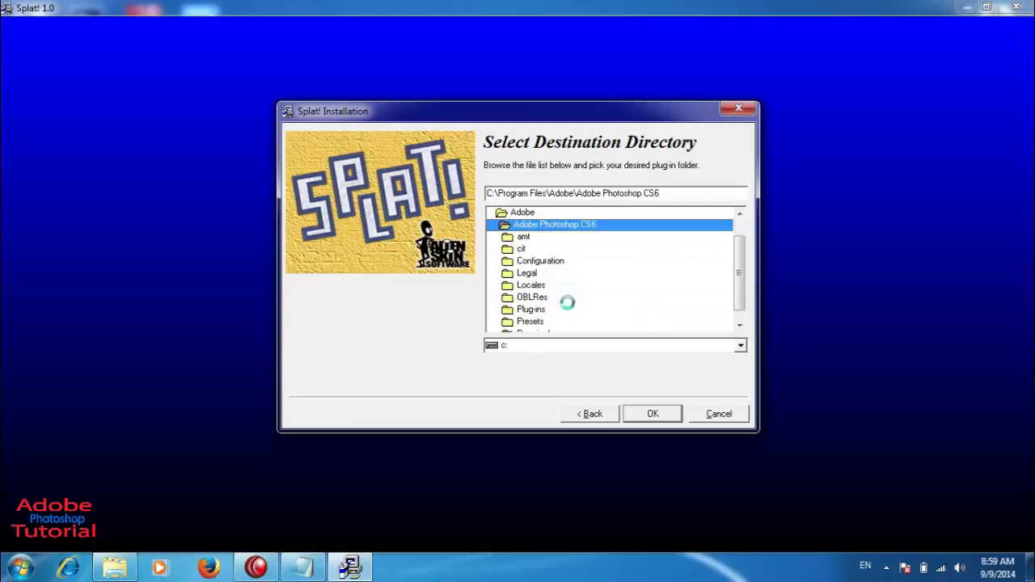
pyautogui.doubleClick(532, 308)
pyautogui.click(653, 414)
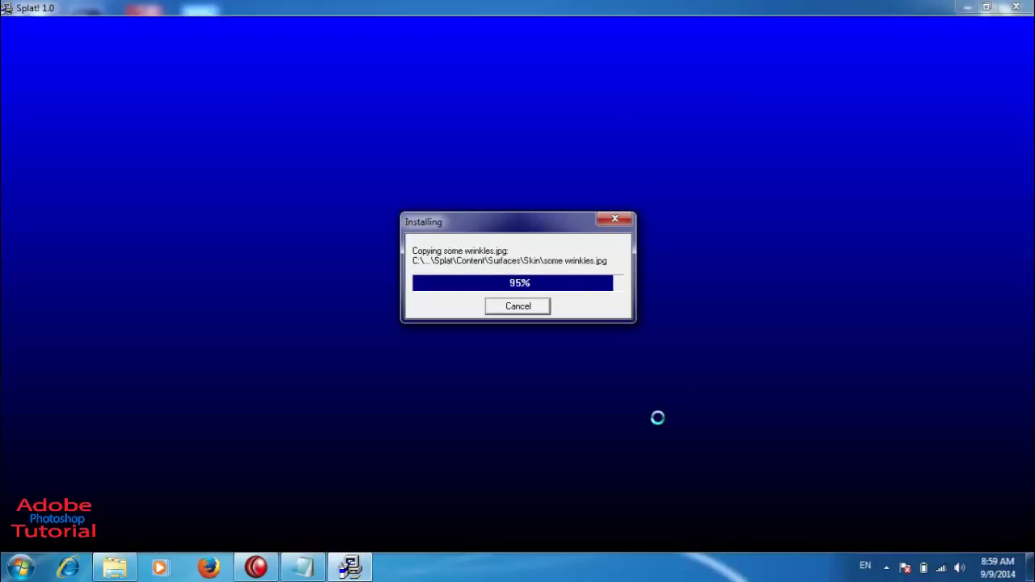
pyautogui.click(653, 414)
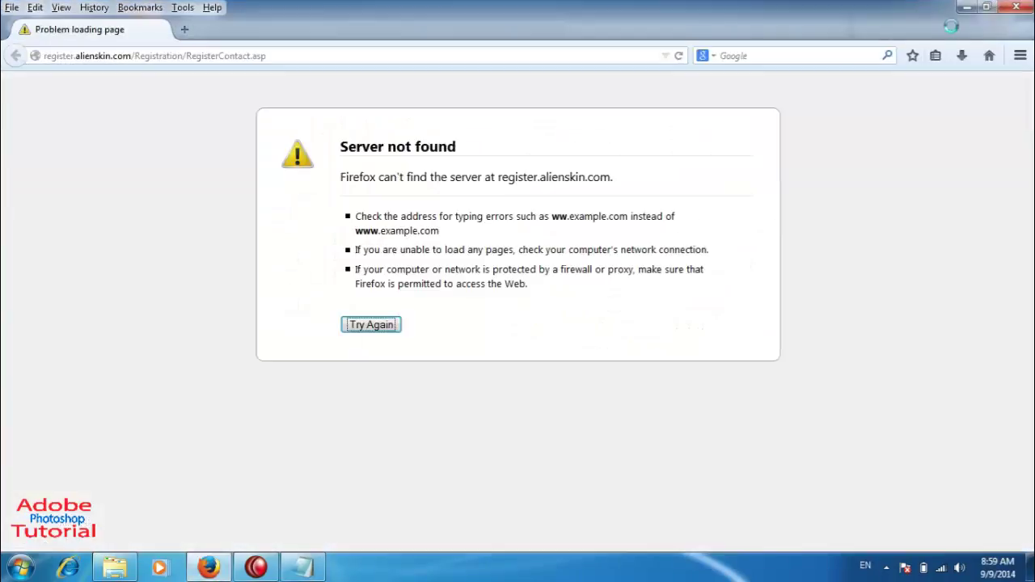
# Close Firefox, the Notepad serial list and Explorer, refresh the desktop, and launch Photoshop CS6.
pyautogui.click(1016, 6)
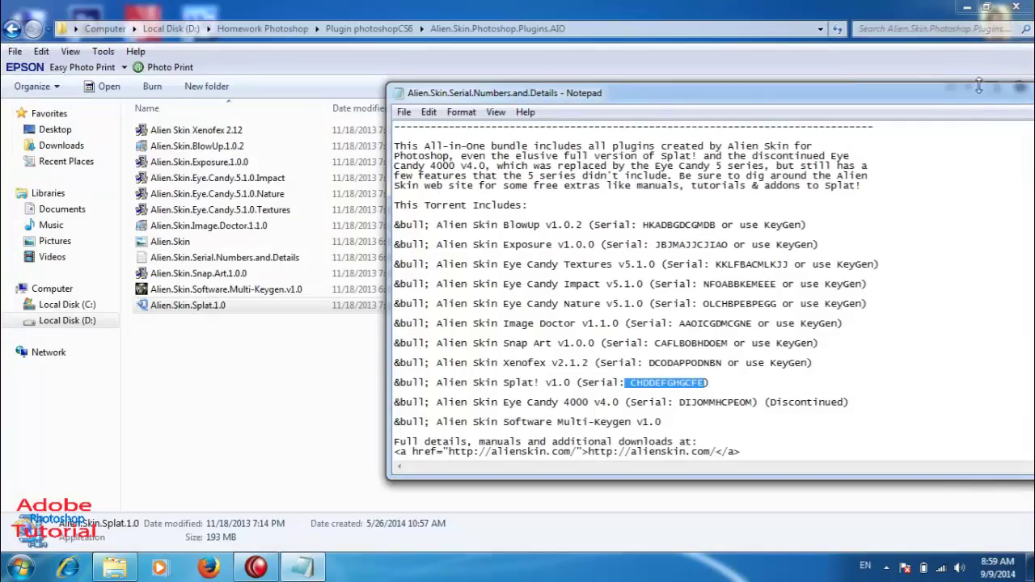
pyautogui.moveTo(978, 87); pyautogui.dragTo(660, 89)
pyautogui.click(826, 92)
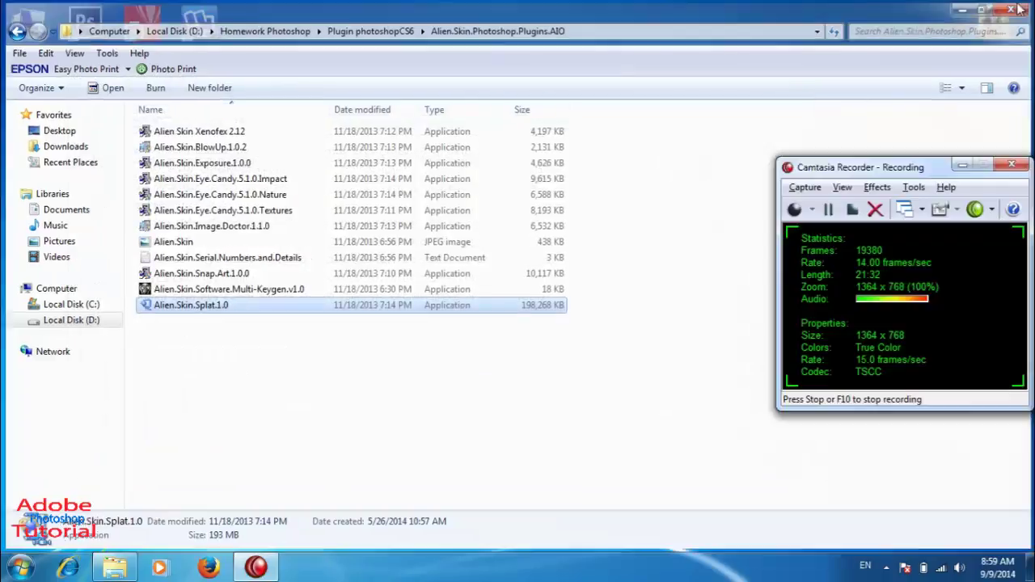
pyautogui.click(1015, 8)
pyautogui.rightClick(418, 162)
pyautogui.click(467, 207)
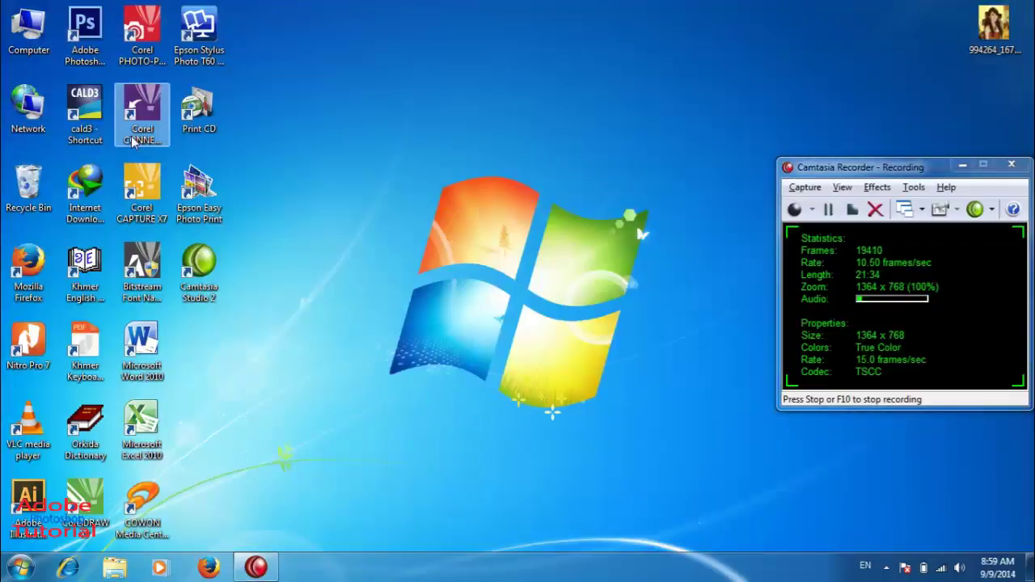
pyautogui.doubleClick(97, 49)
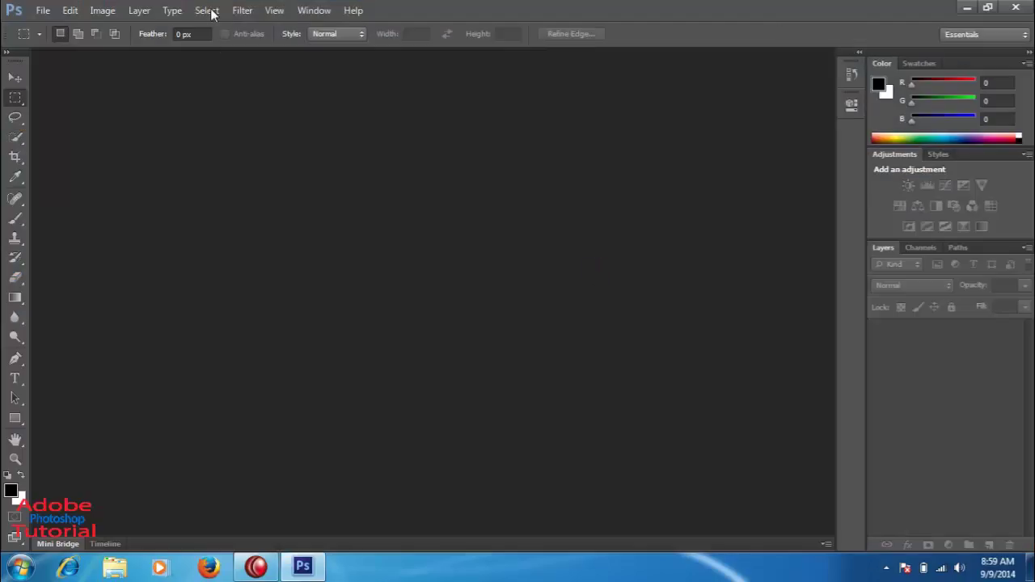
# Create a new blank Untitled-1 document with default settings.
pyautogui.click(209, 11)
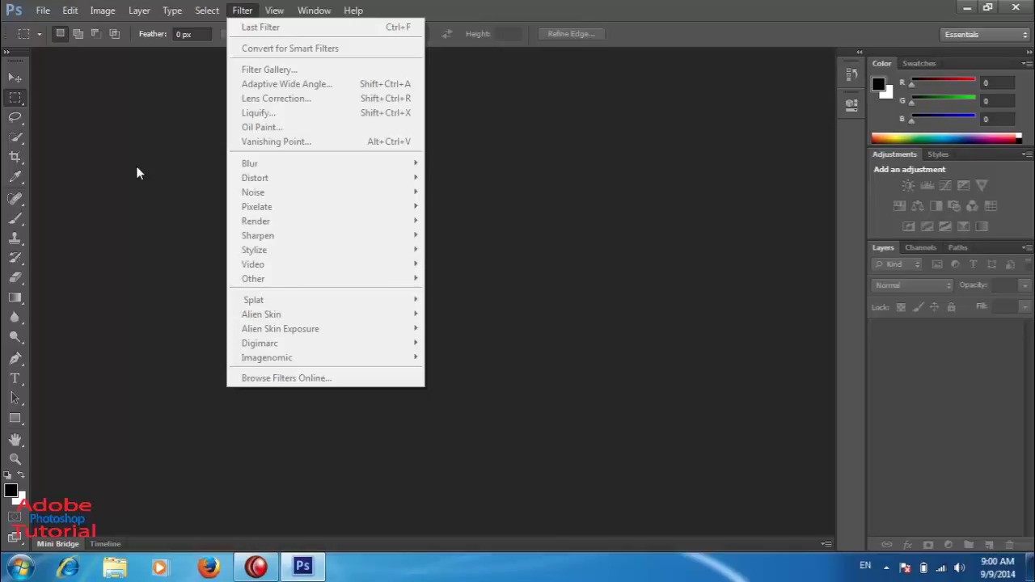
pyautogui.click(121, 142)
pyautogui.click(42, 10)
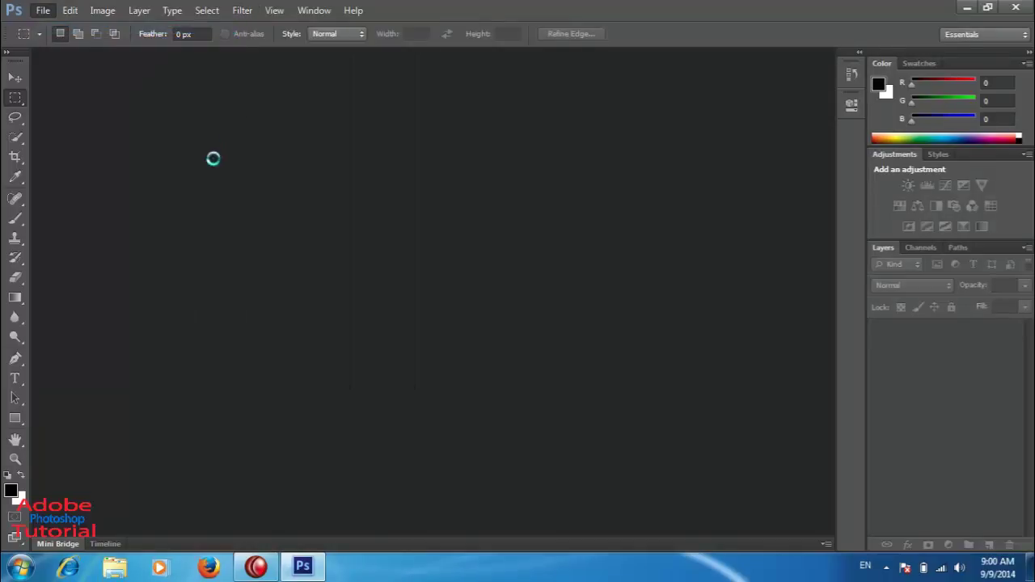
pyautogui.click(647, 132)
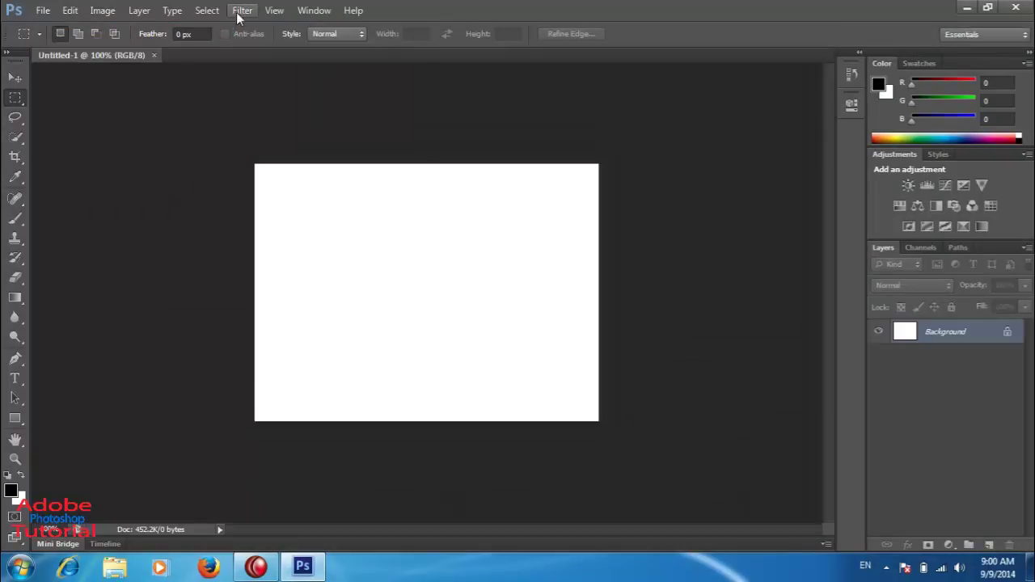
# Apply the Eye Candy 7 Clouds effect as a new layer.
pyautogui.click(240, 10)
pyautogui.moveTo(261, 314)
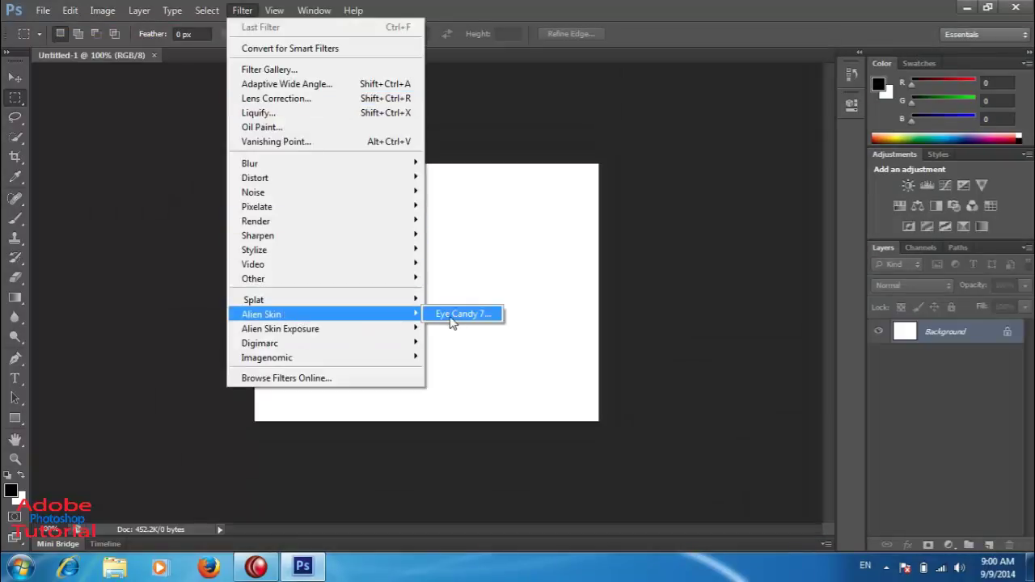
pyautogui.click(454, 314)
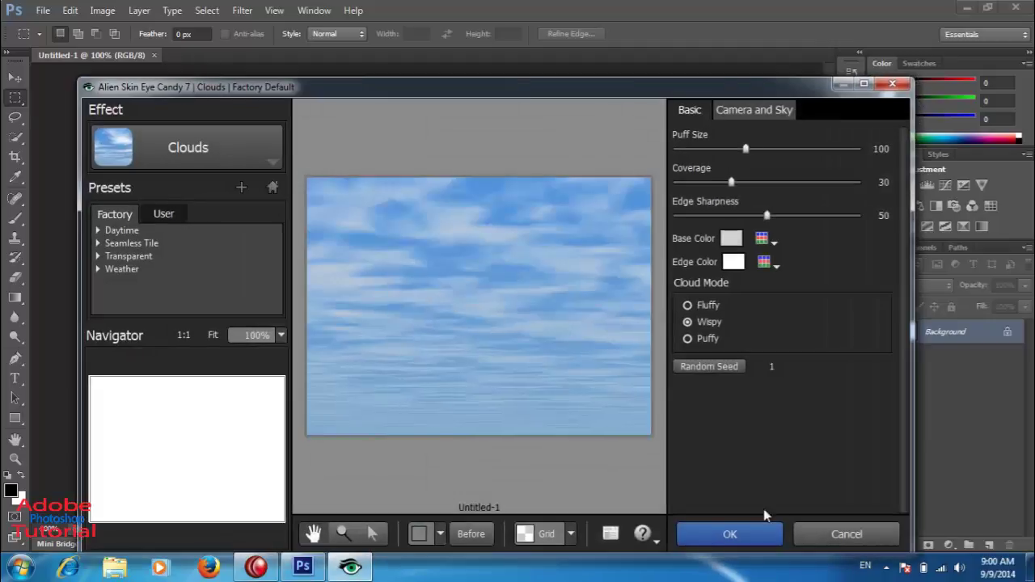
pyautogui.click(763, 531)
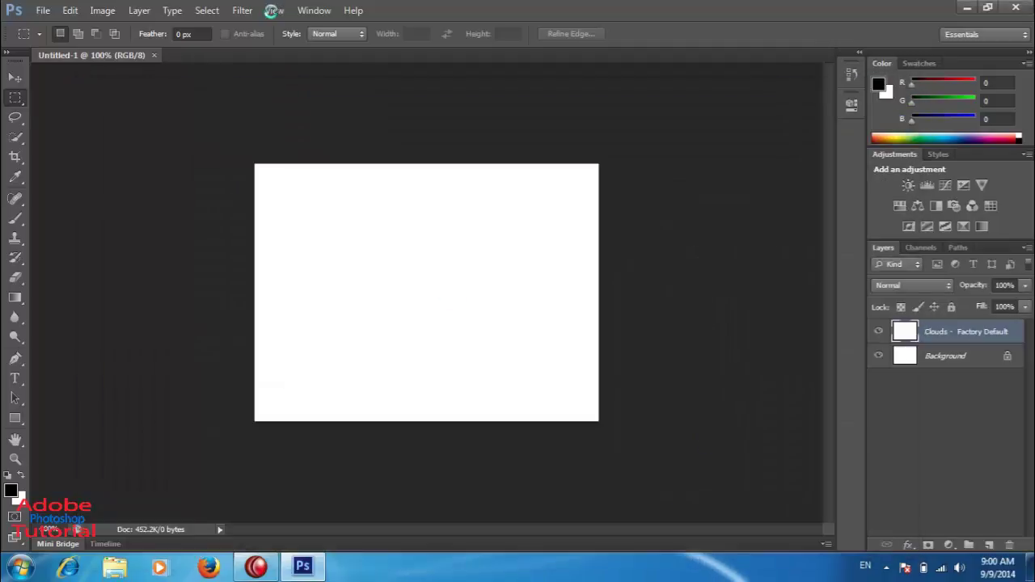
# Apply a yellow Splat Edges halftone border, then launch Imagenomic Portraiture.
pyautogui.click(242, 12)
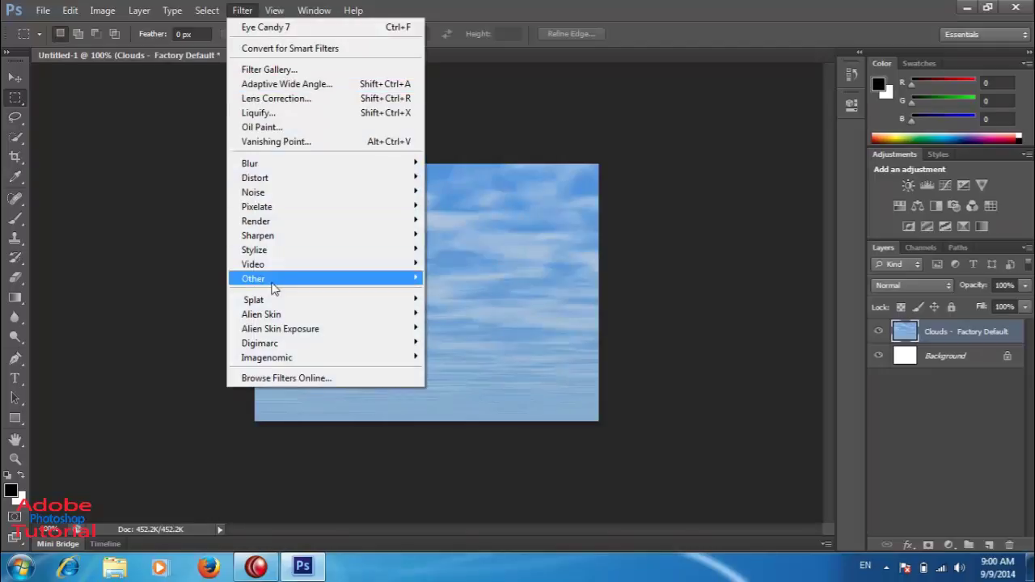
pyautogui.moveTo(253, 300)
pyautogui.click(458, 321)
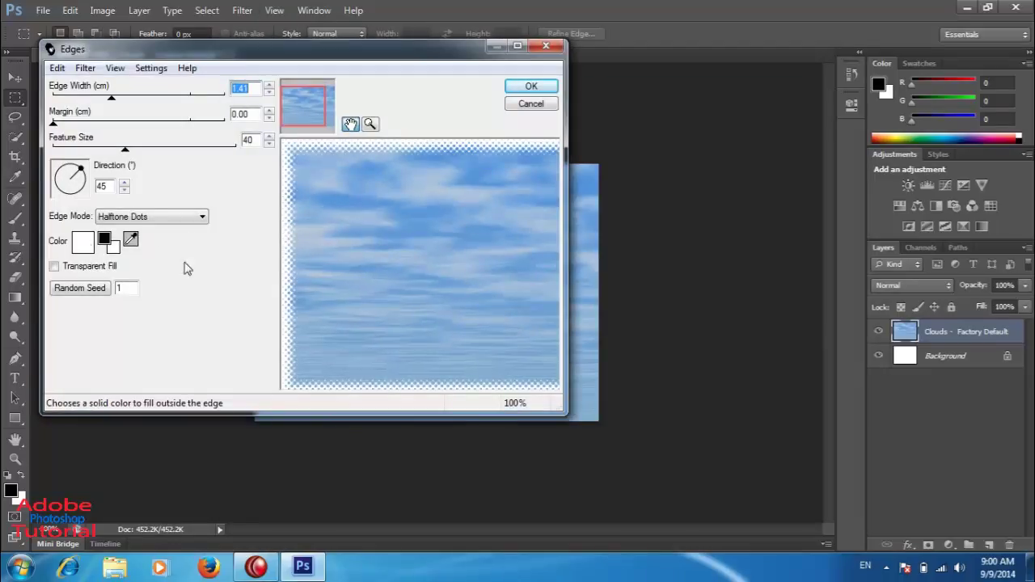
pyautogui.click(83, 241)
pyautogui.click(524, 290)
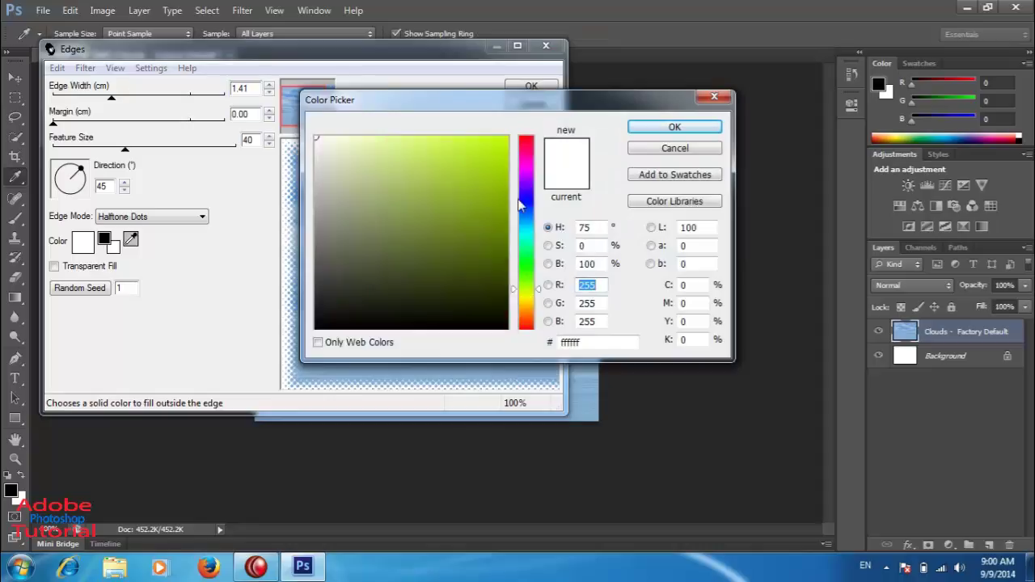
pyautogui.click(493, 139)
pyautogui.click(674, 127)
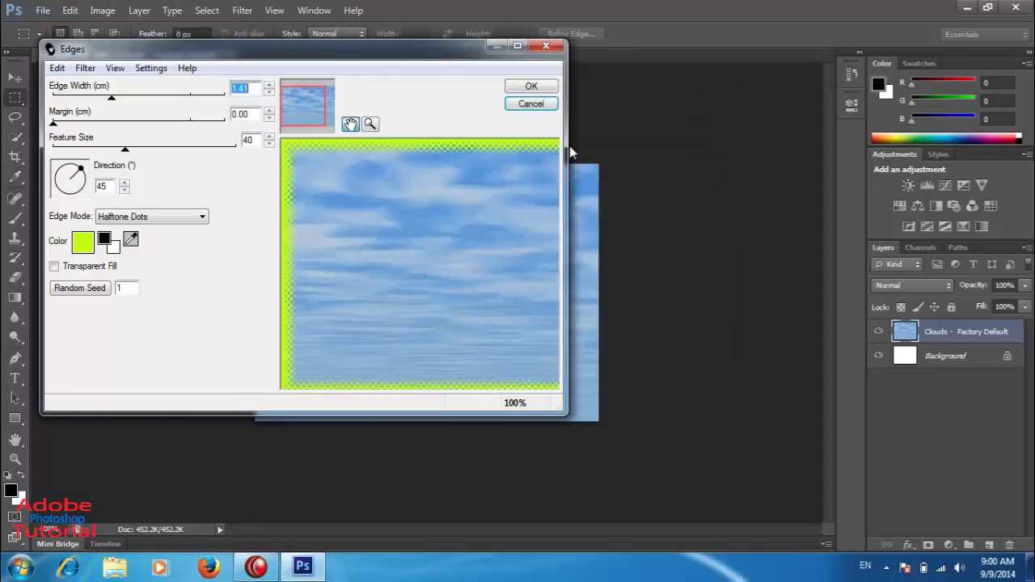
pyautogui.click(83, 241)
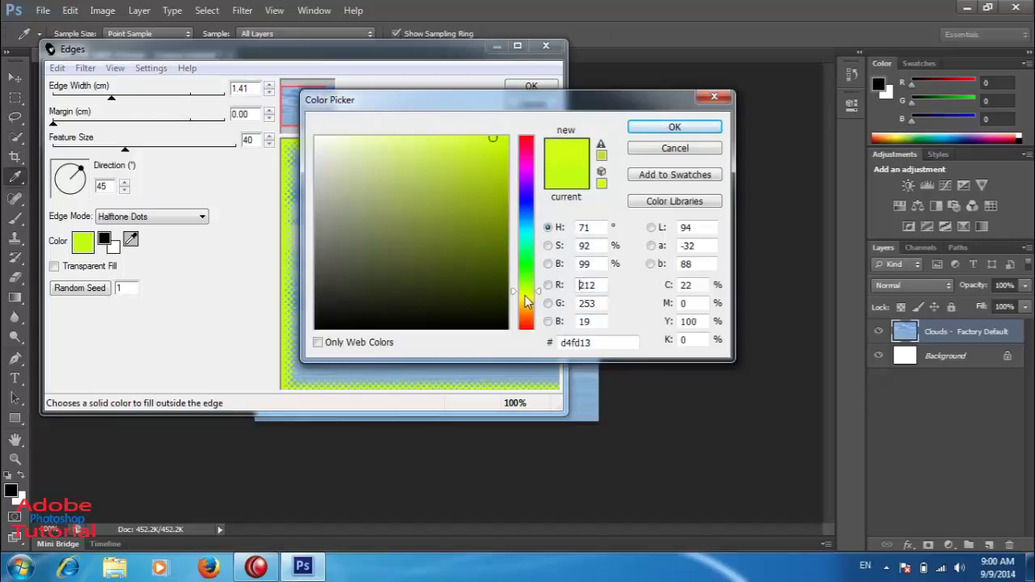
pyautogui.click(526, 297)
pyautogui.click(663, 128)
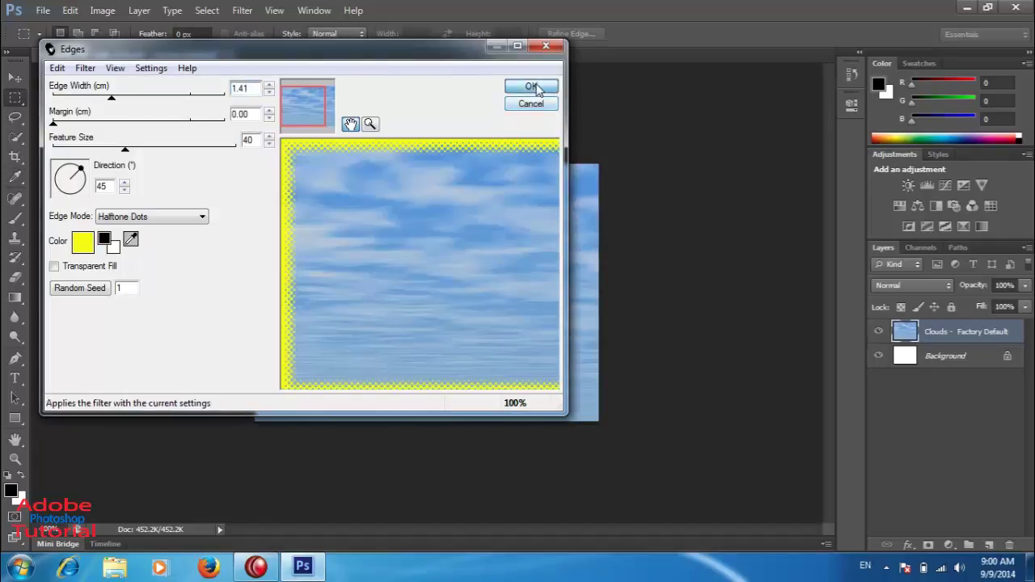
pyautogui.click(531, 87)
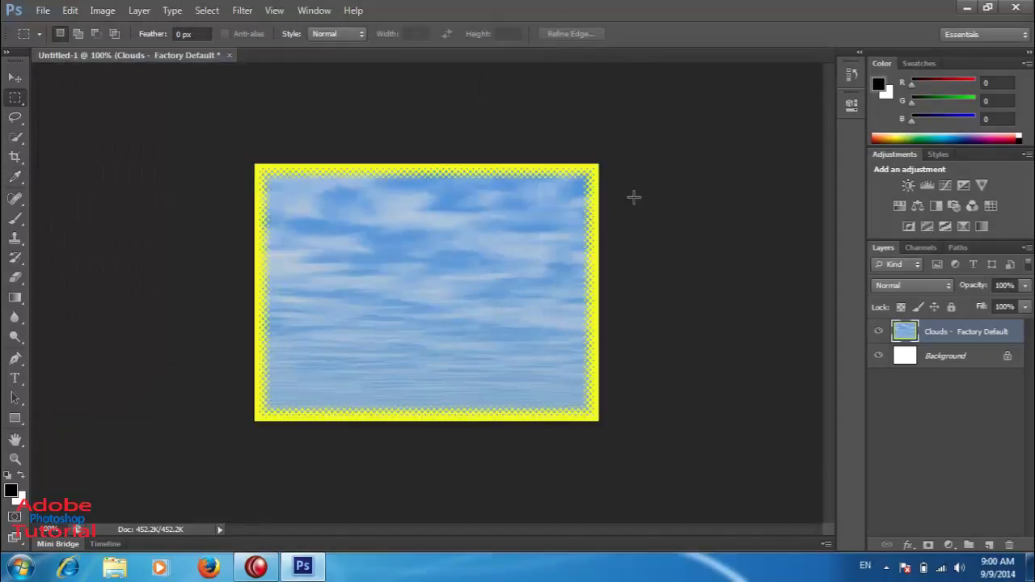
pyautogui.click(242, 11)
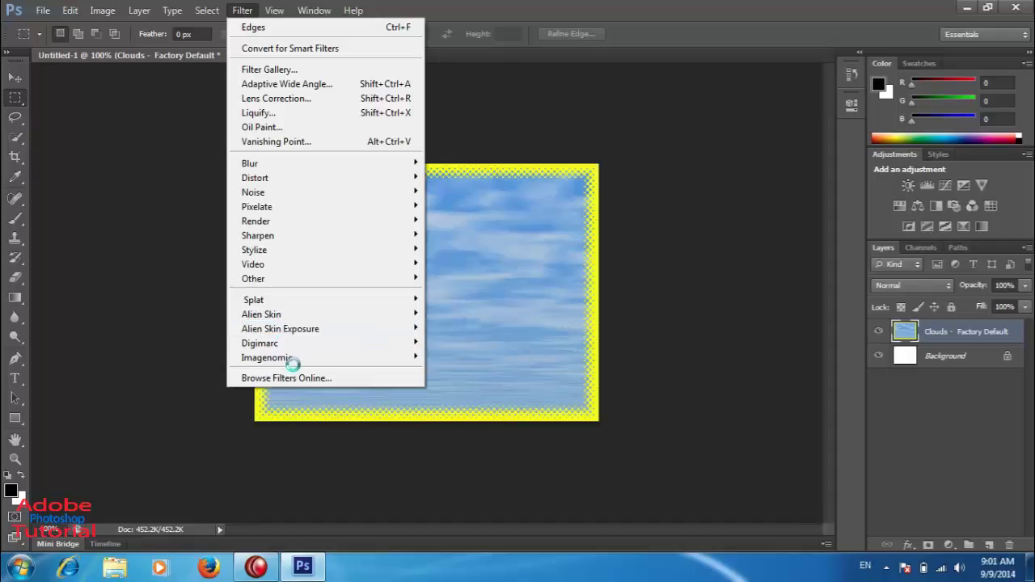
pyautogui.moveTo(266, 357)
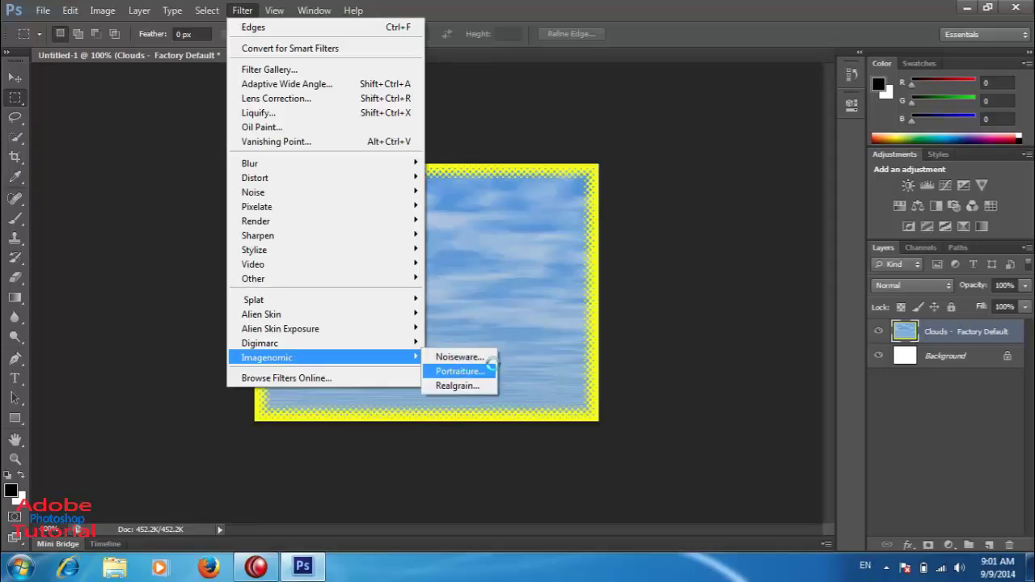
pyautogui.click(458, 371)
# Quit Photoshop without saving and run the Topaz bundle's azcomplete_setup as administrator.
pyautogui.click(1003, 7)
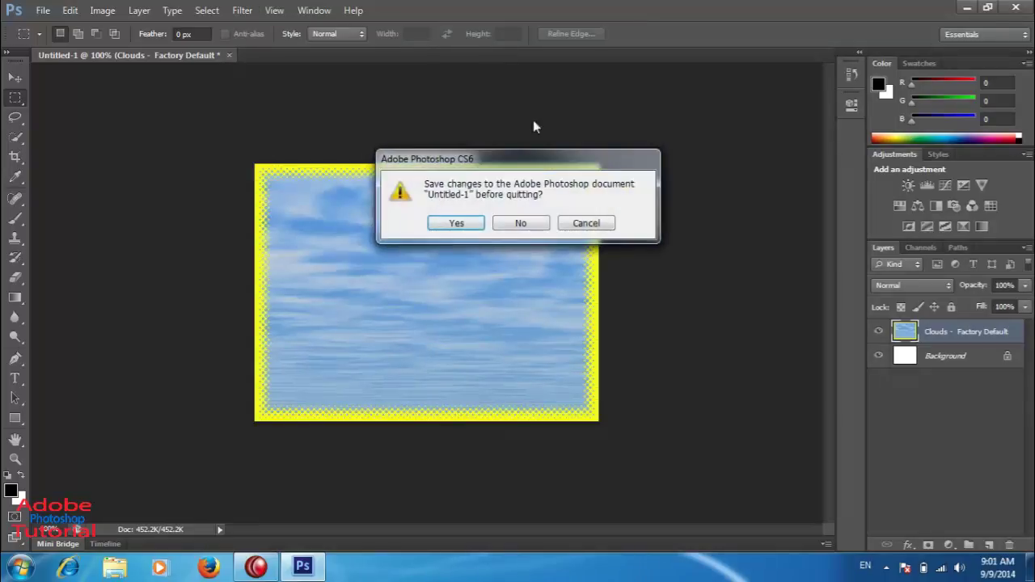
pyautogui.click(547, 230)
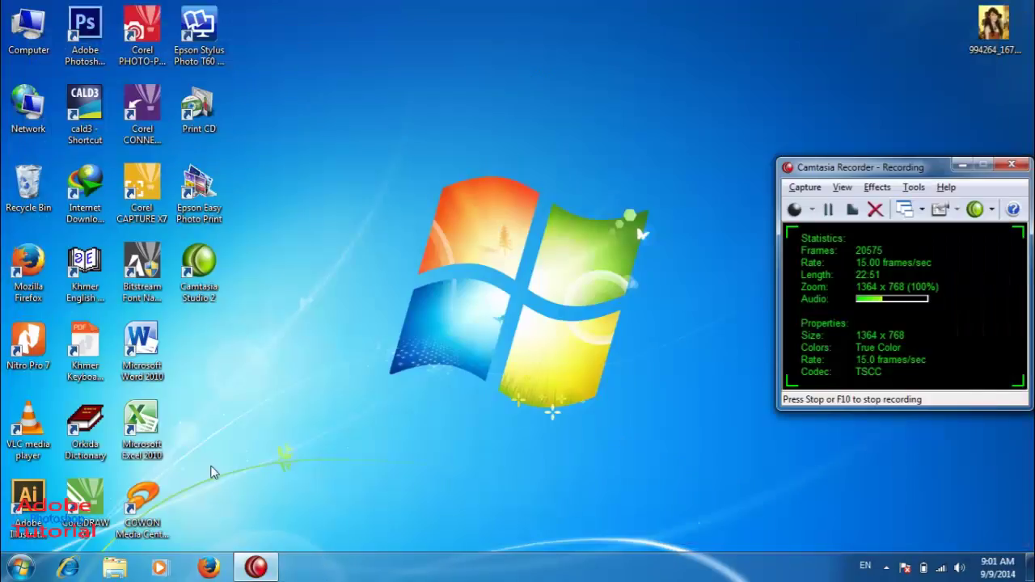
pyautogui.click(115, 568)
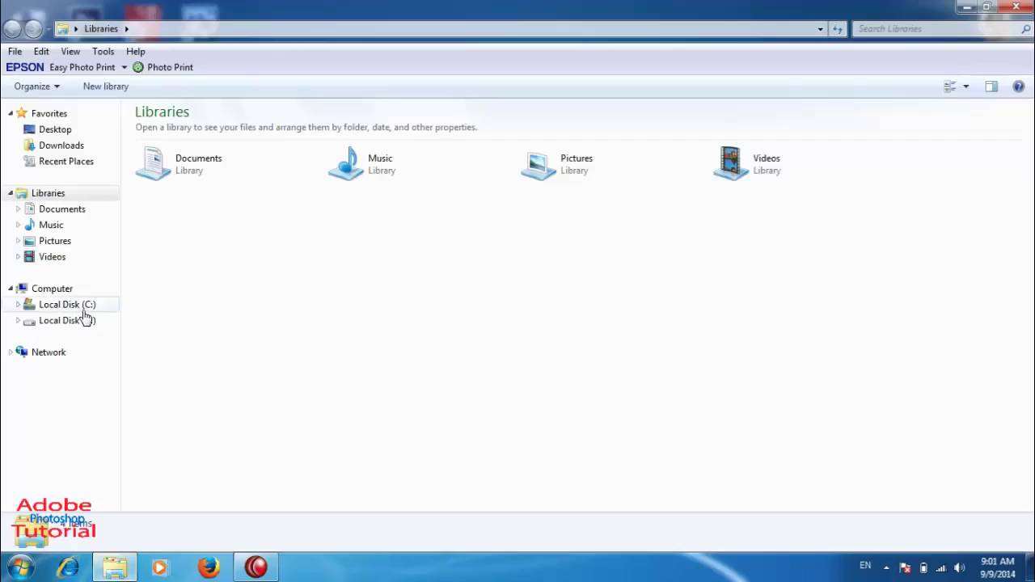
pyautogui.click(72, 305)
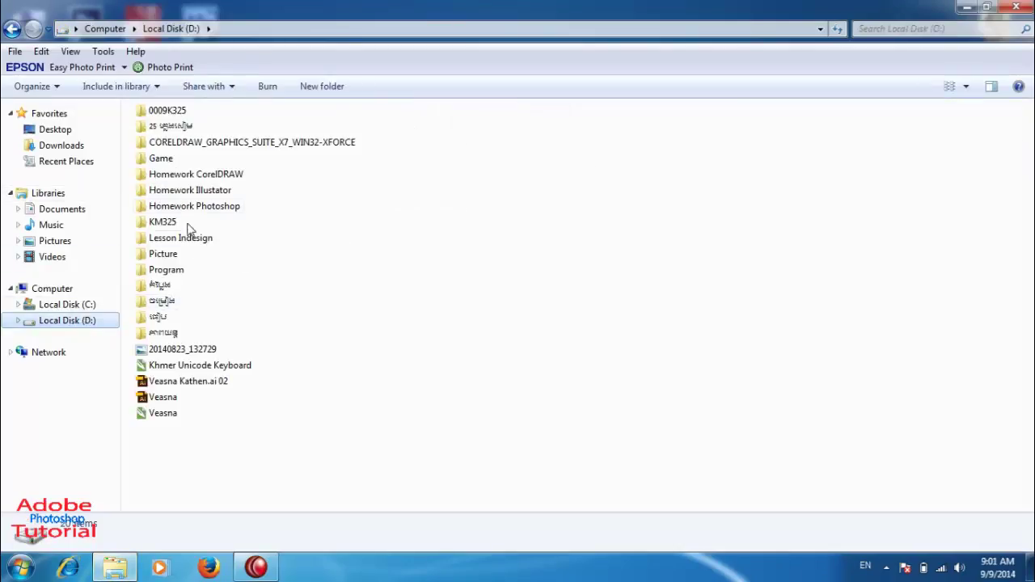
pyautogui.doubleClick(192, 208)
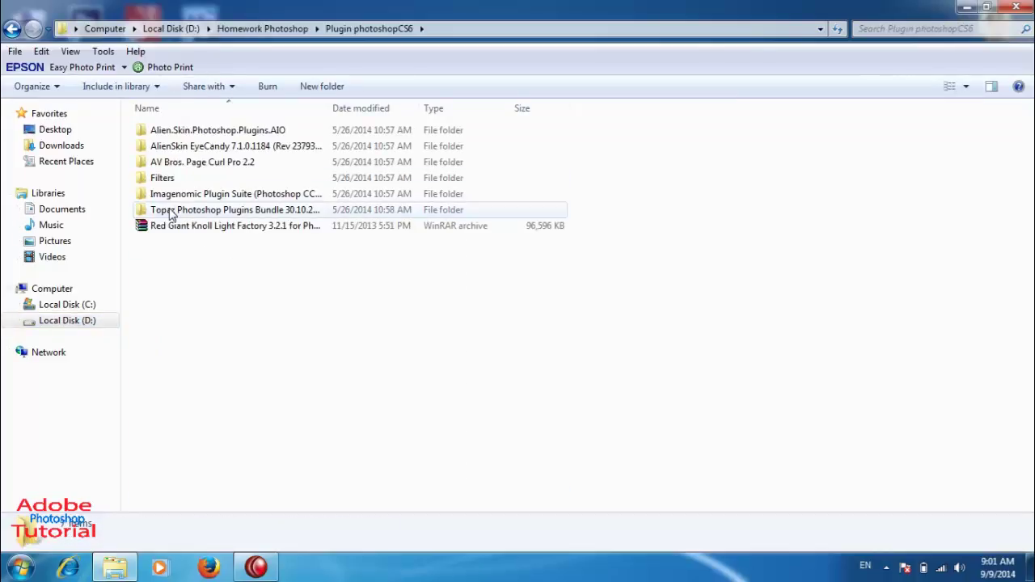
pyautogui.doubleClick(170, 210)
pyautogui.click(170, 131)
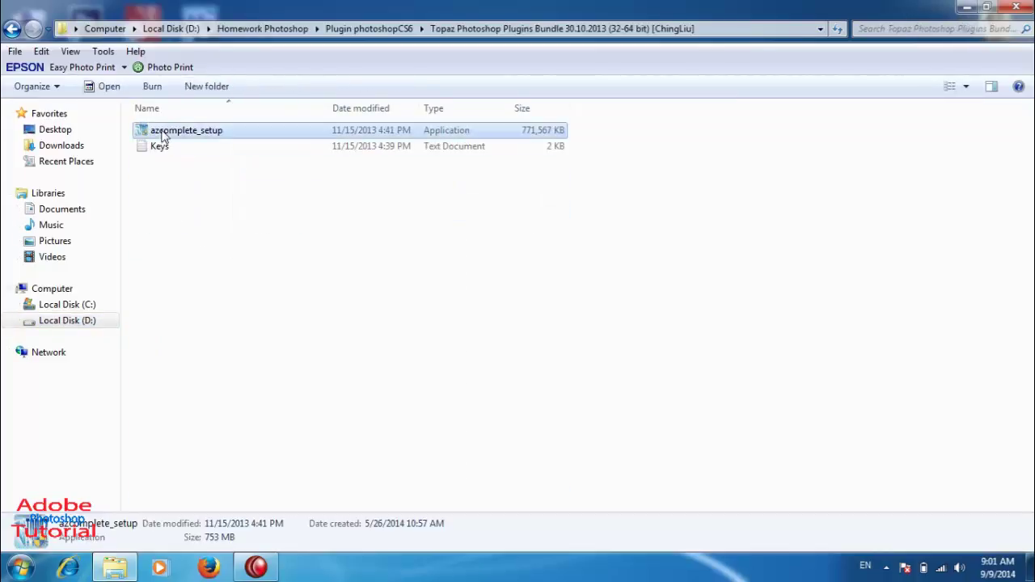
pyautogui.rightClick(162, 132)
pyautogui.click(193, 158)
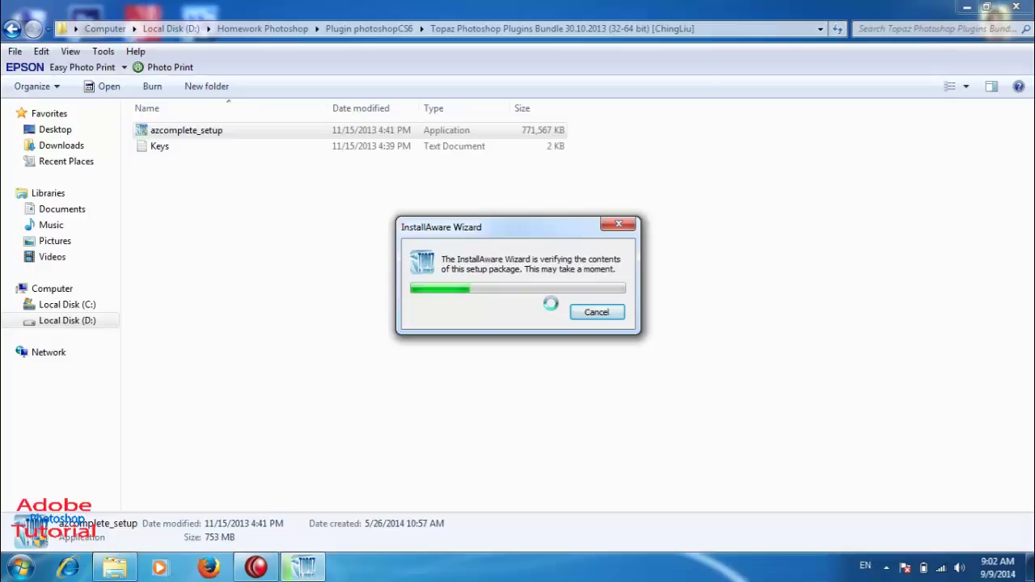
# Open Keys.txt in Notepad and scroll through the Topaz license keys.
pyautogui.click(168, 147)
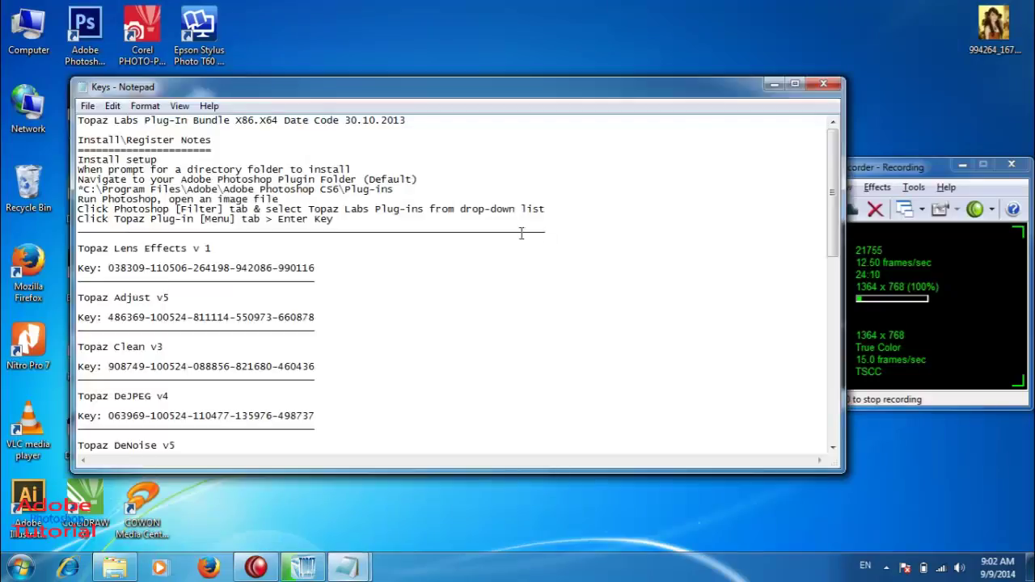
pyautogui.scroll(-5, 134, 267)
pyautogui.scroll(-3, 142, 263)
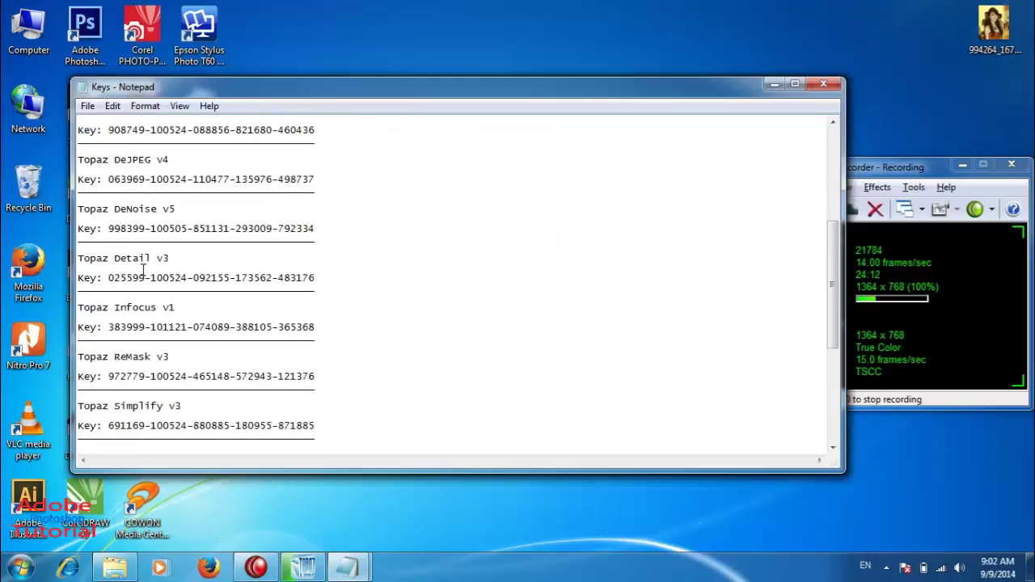
pyautogui.scroll(-6, 145, 291)
pyautogui.scroll(-2, 157, 349)
pyautogui.scroll(3, 156, 349)
pyautogui.scroll(3, 159, 347)
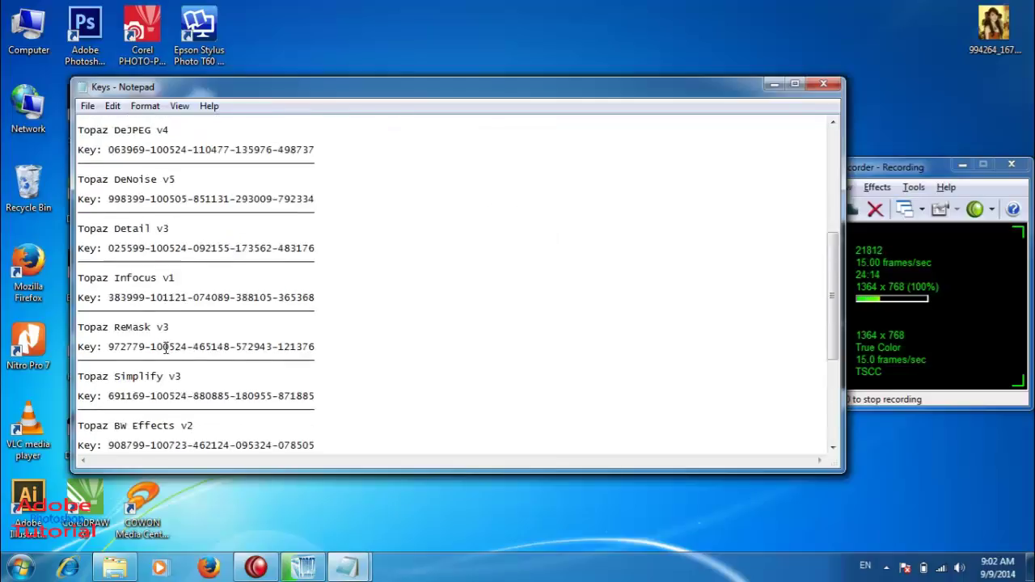
pyautogui.scroll(4, 162, 348)
pyautogui.scroll(5, 405, 215)
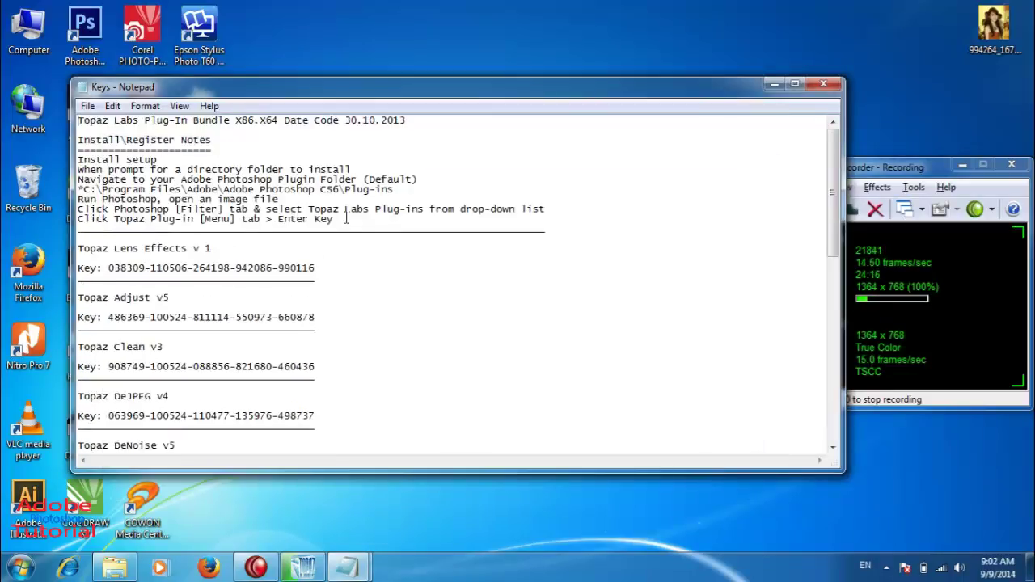
# Move the verification window higher and bring the Keys notes back to the Topaz Adjust key.
pyautogui.click(774, 84)
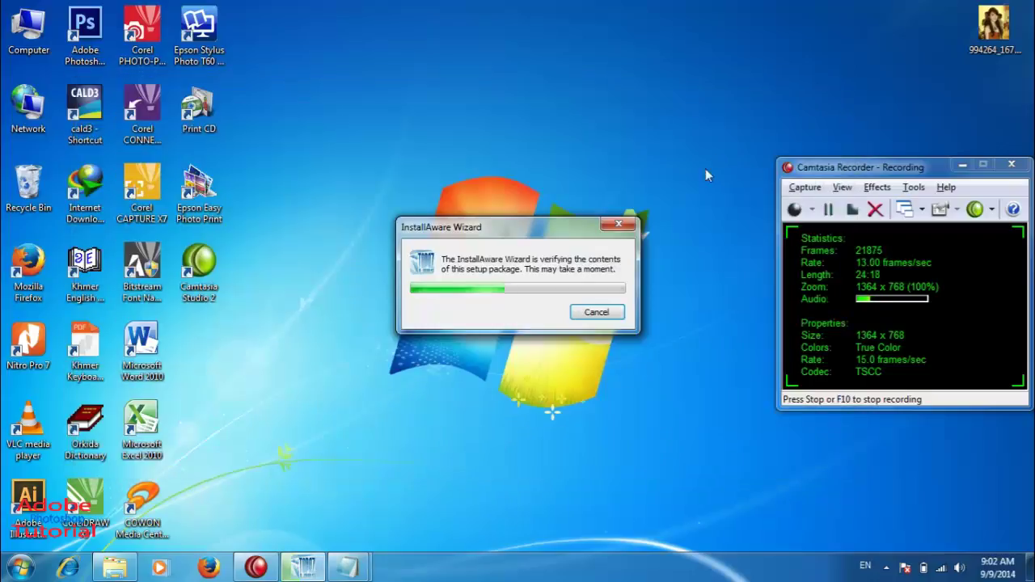
pyautogui.moveTo(503, 226); pyautogui.dragTo(497, 139)
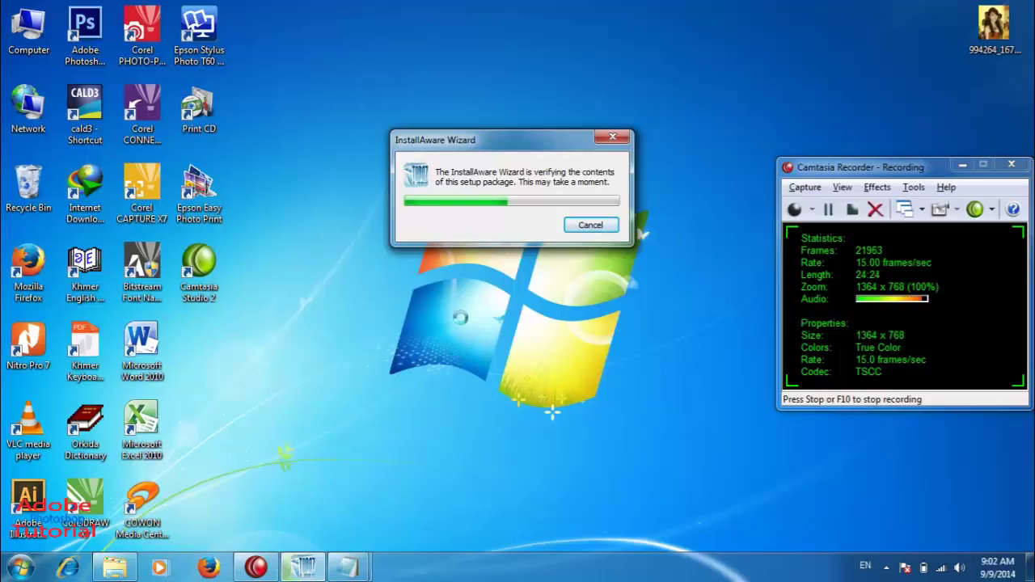
pyautogui.click(348, 567)
pyautogui.click(385, 492)
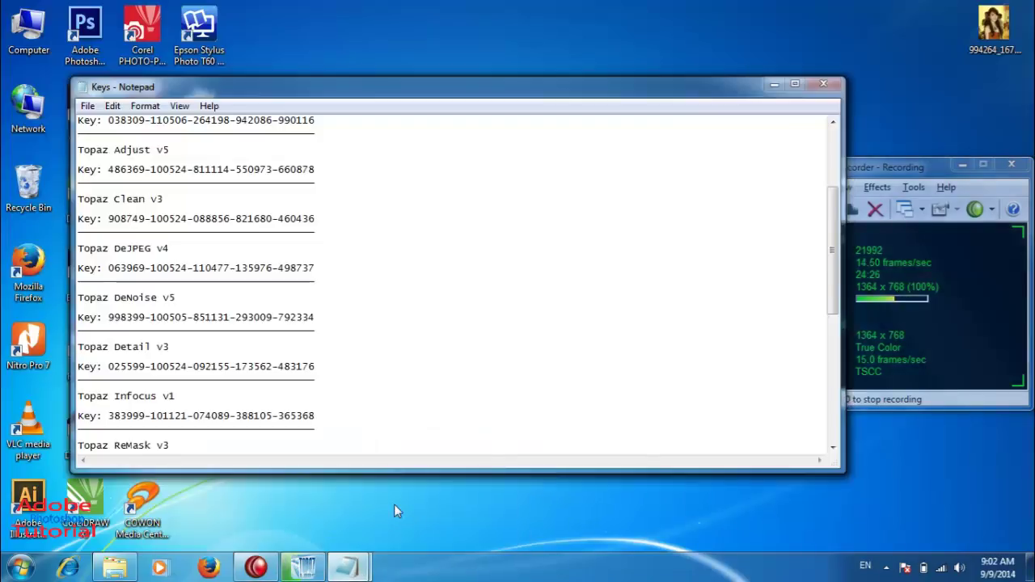
pyautogui.scroll(2, 189, 296)
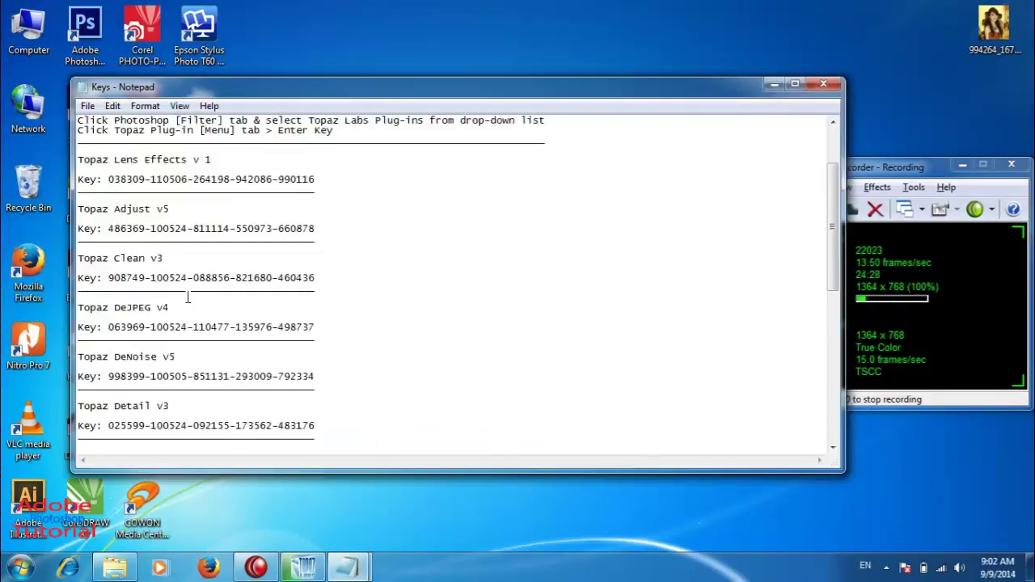
pyautogui.scroll(2, 189, 297)
pyautogui.scroll(1, 211, 295)
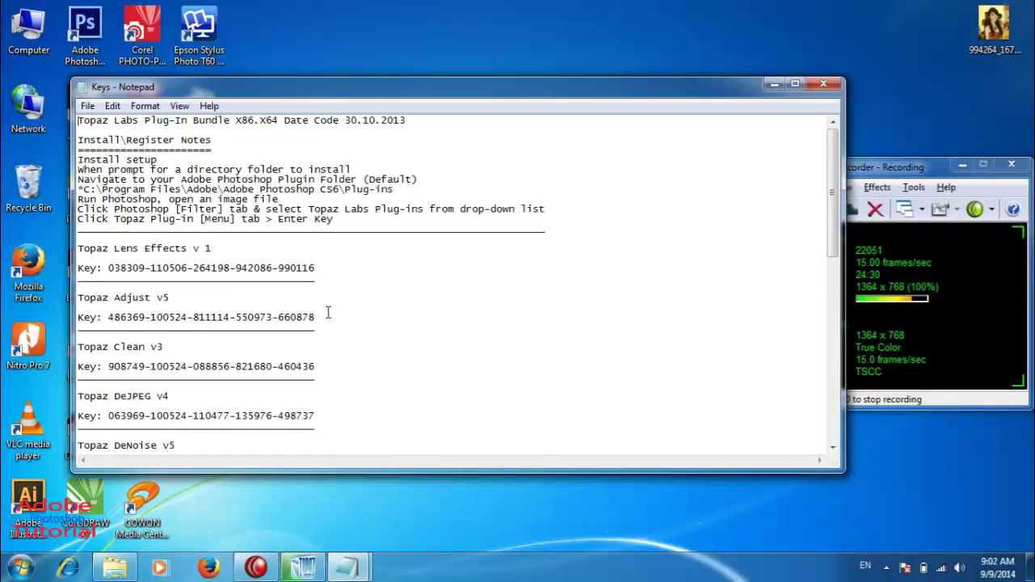
pyautogui.moveTo(79, 317); pyautogui.dragTo(164, 317)
pyautogui.moveTo(335, 318); pyautogui.dragTo(108, 319)
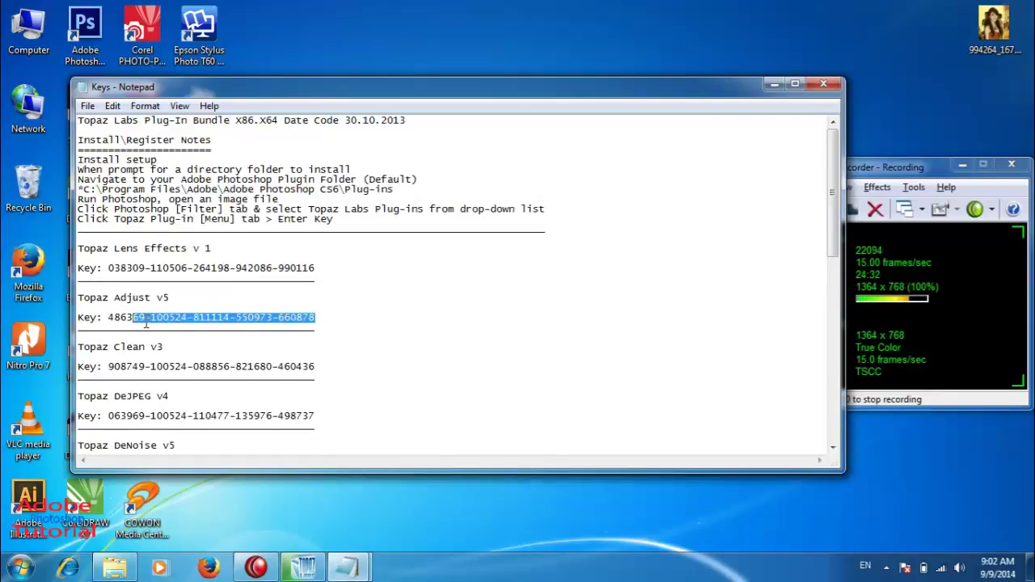
pyautogui.click(354, 324)
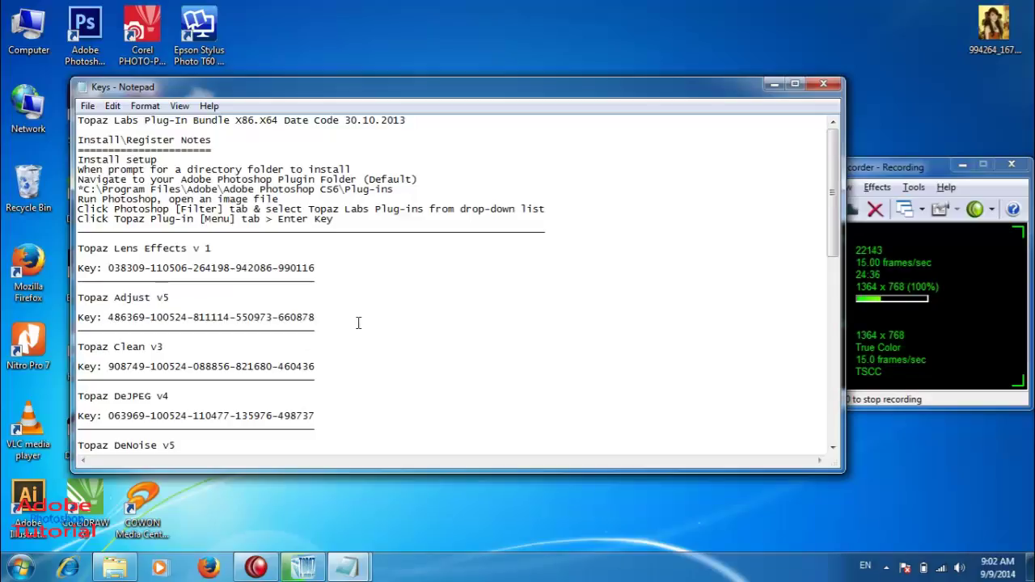
pyautogui.click(920, 170)
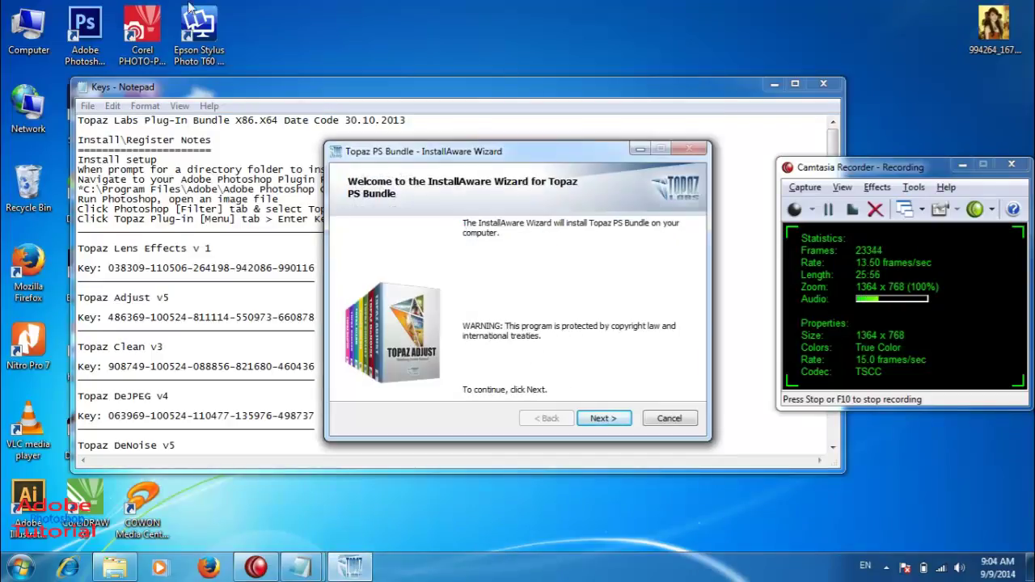
# Accept the Topaz PS Bundle license and keep the Complete setup type.
pyautogui.click(603, 418)
pyautogui.click(426, 381)
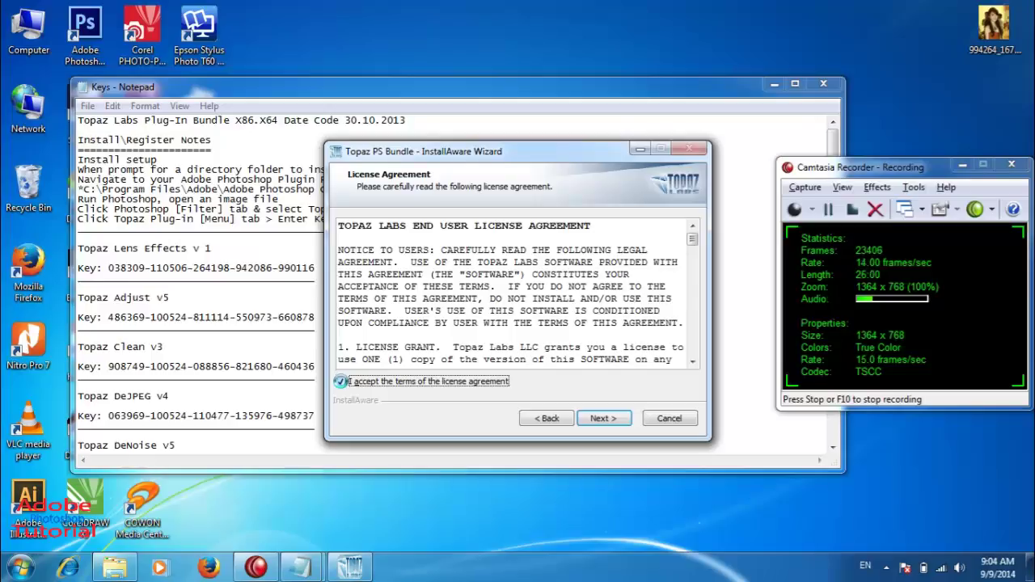
pyautogui.click(602, 418)
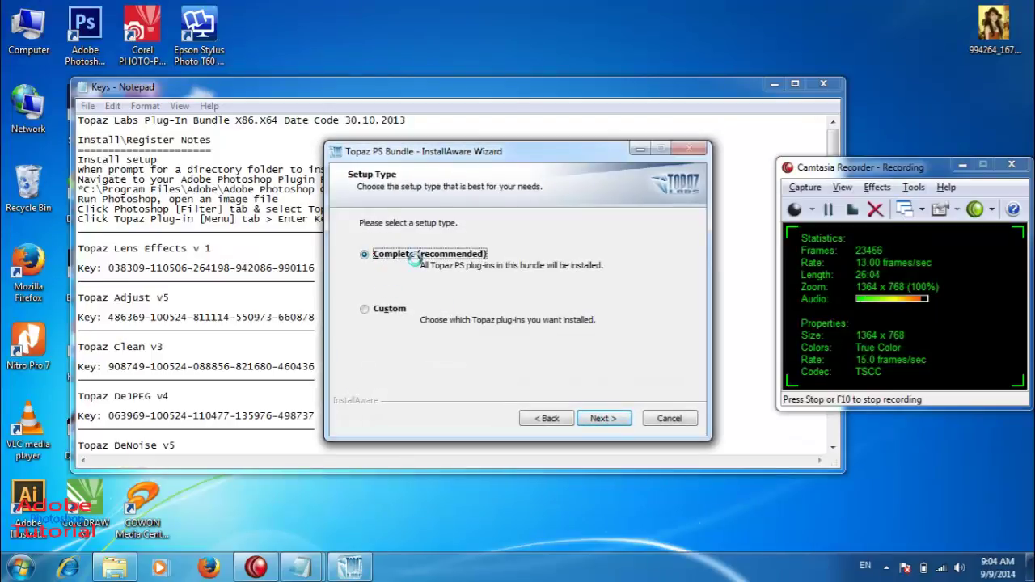
pyautogui.click(602, 417)
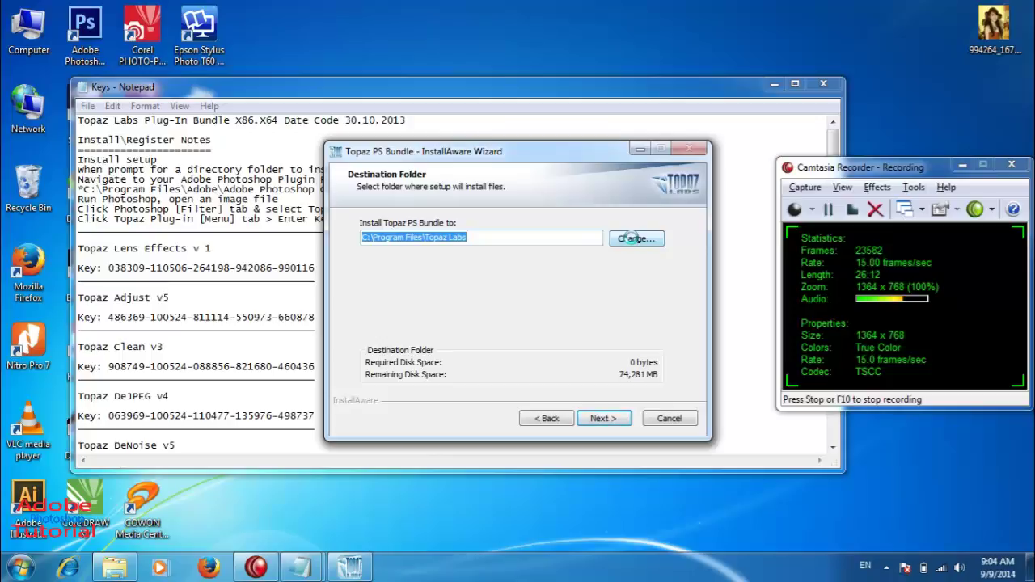
# Set the install folder to C:\Program Files\Adobe\Adobe Photoshop CS6\Plug-ins and start installing.
pyautogui.click(634, 238)
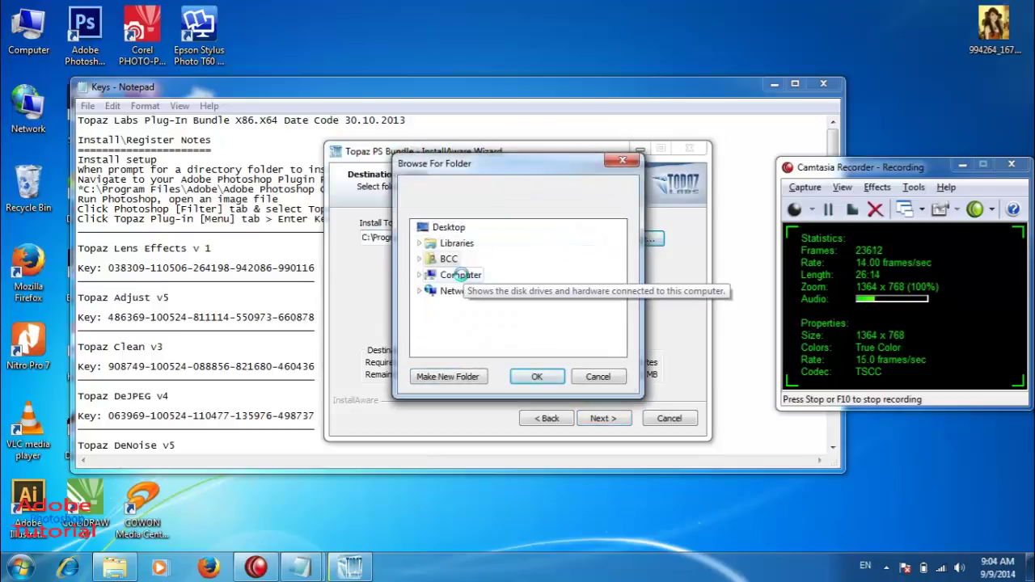
pyautogui.click(461, 275)
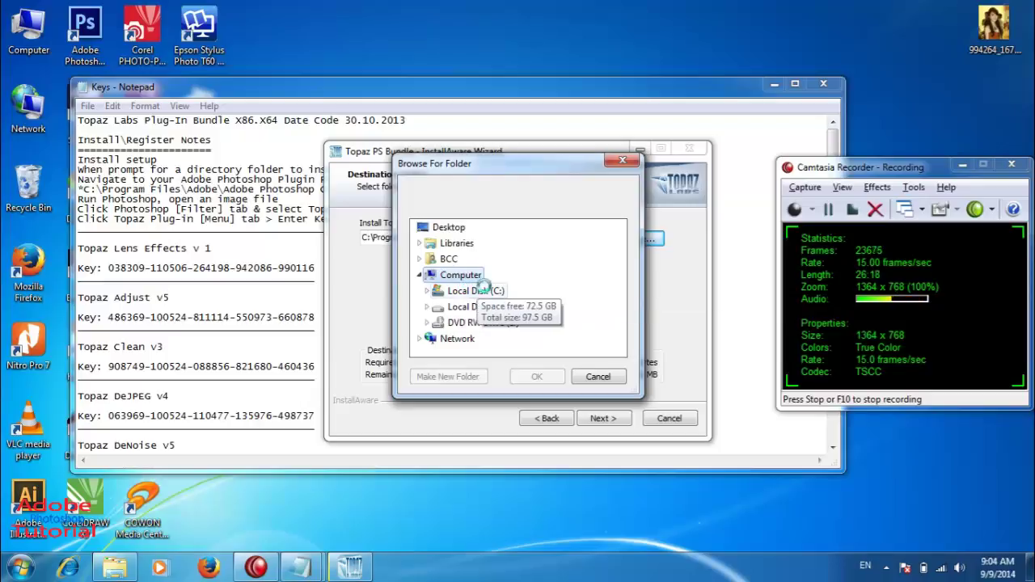
pyautogui.click(482, 291)
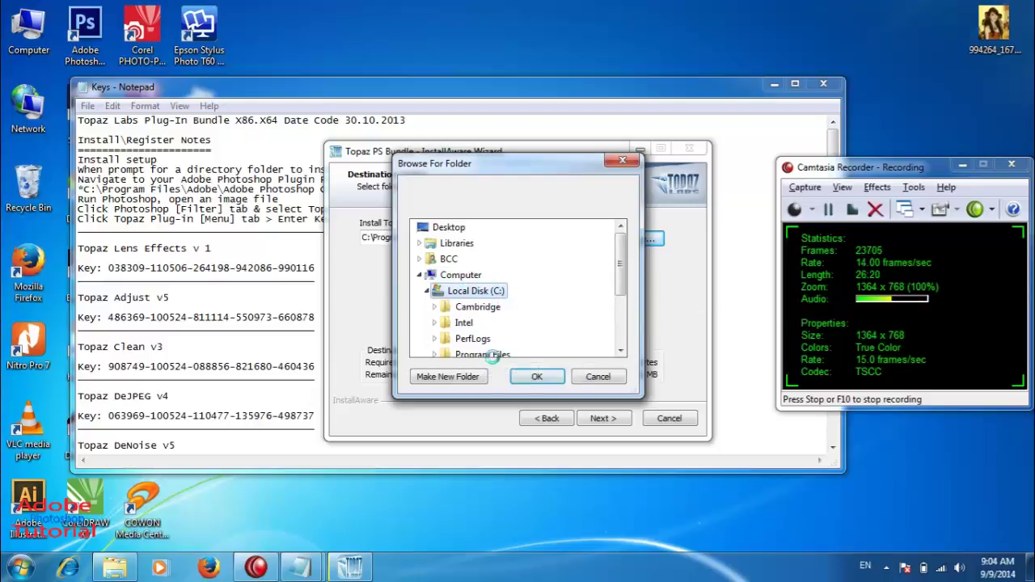
pyautogui.click(482, 355)
pyautogui.click(477, 338)
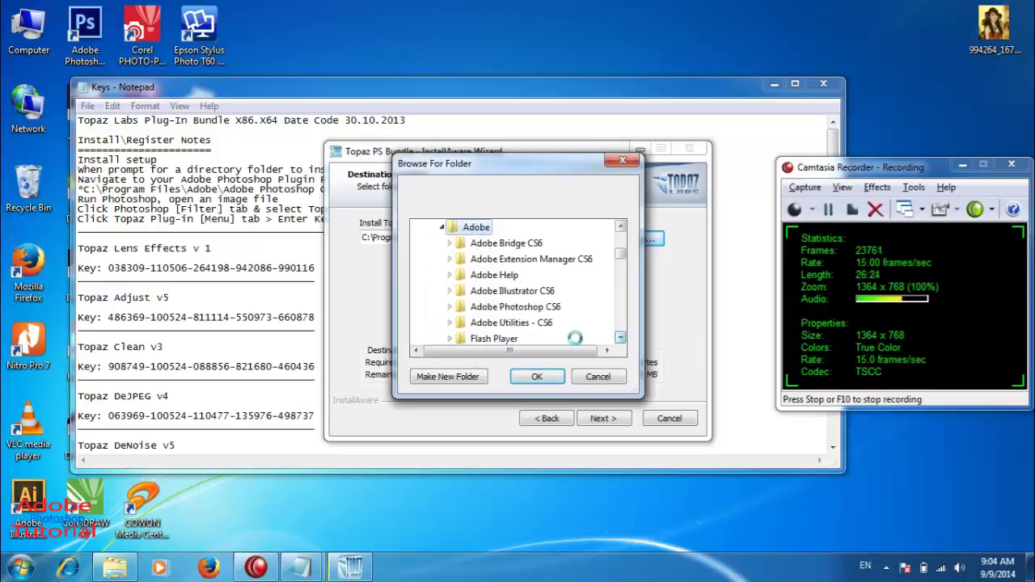
pyautogui.click(515, 306)
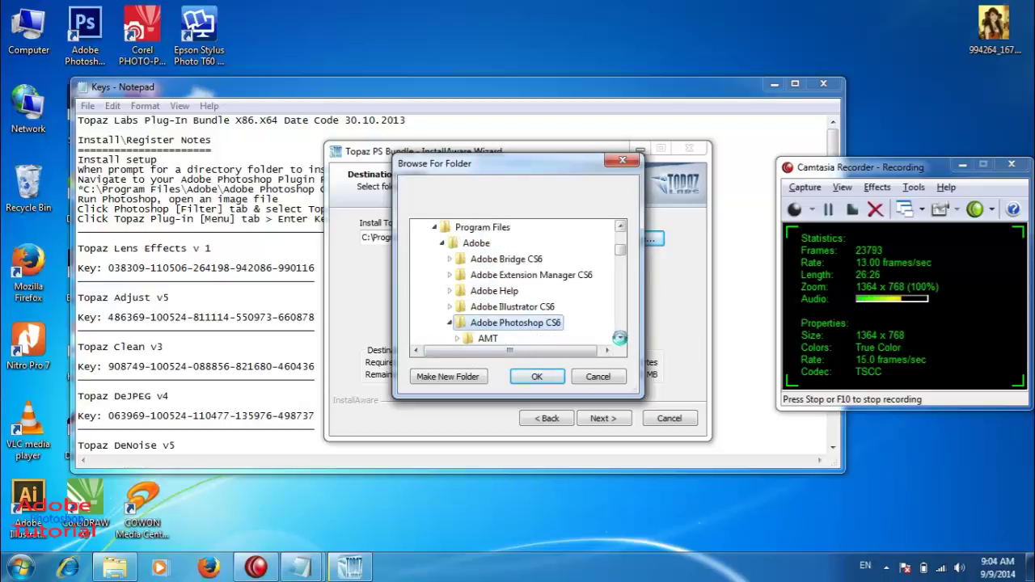
pyautogui.click(494, 338)
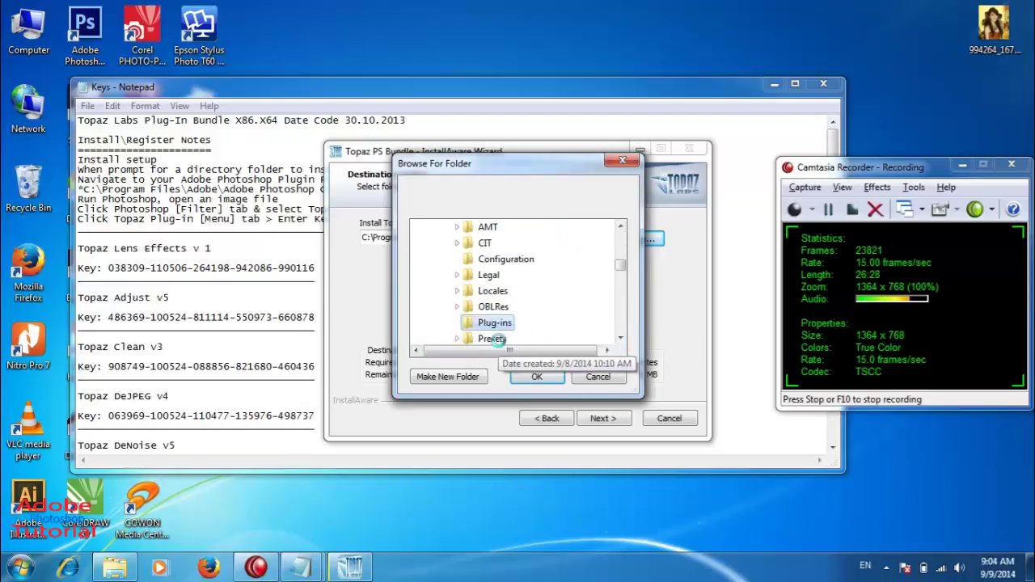
pyautogui.click(536, 377)
pyautogui.click(603, 418)
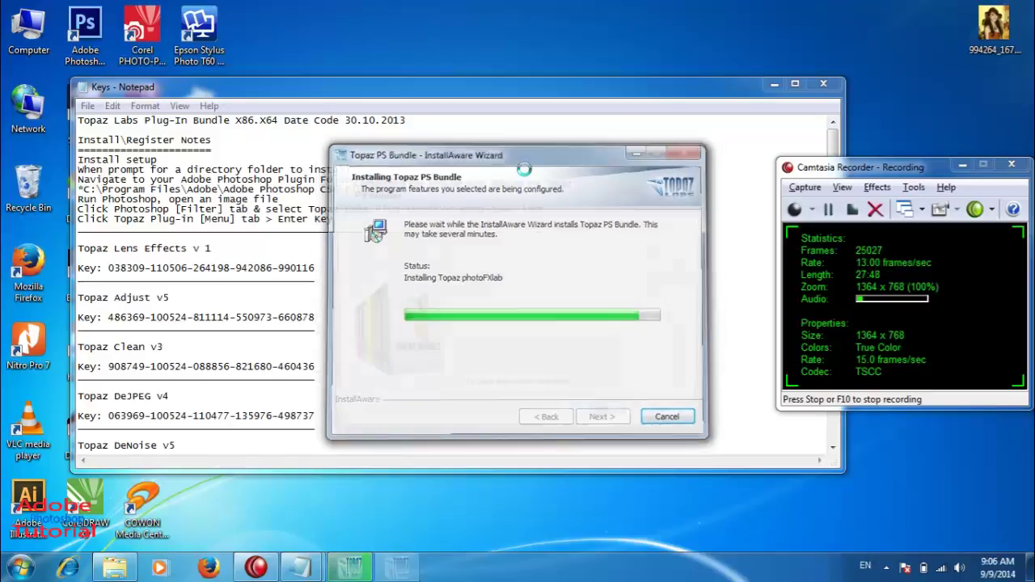
# Close the finished Topaz installer, leaving the Keys notes open.
pyautogui.click(603, 414)
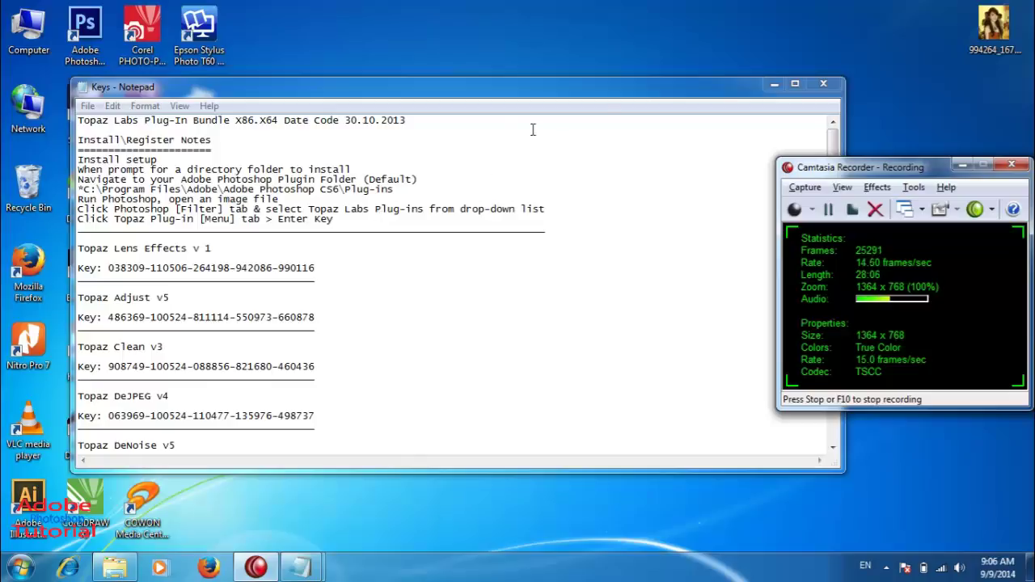
# Move and minimize the Keys notes, then launch Photoshop CS6 from its desktop icon.
pyautogui.moveTo(641, 93)
pyautogui.mouseDown()
pyautogui.moveTo(797, 91)
pyautogui.moveTo(825, 70)
pyautogui.mouseUp()
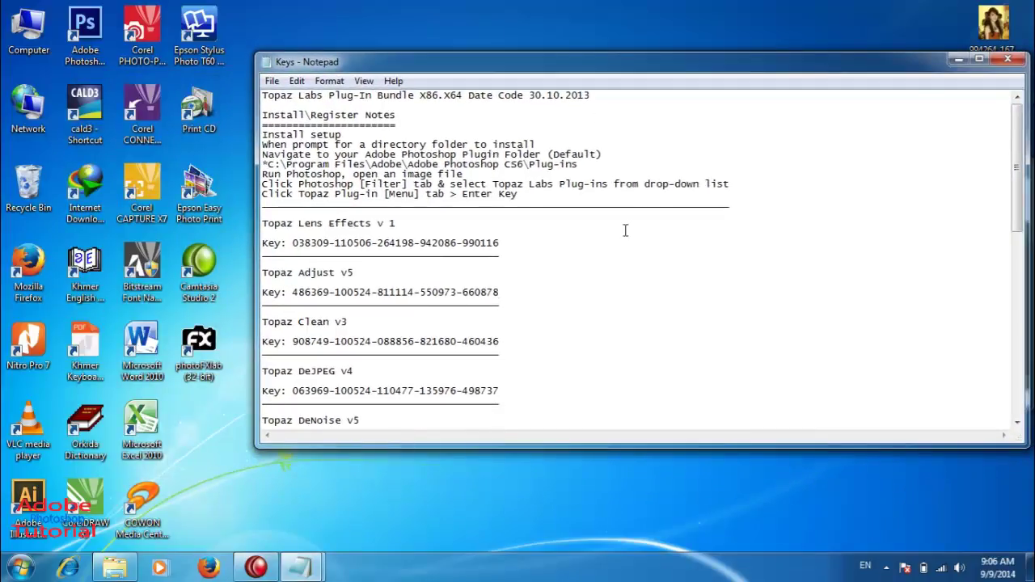
pyautogui.moveTo(114, 567)
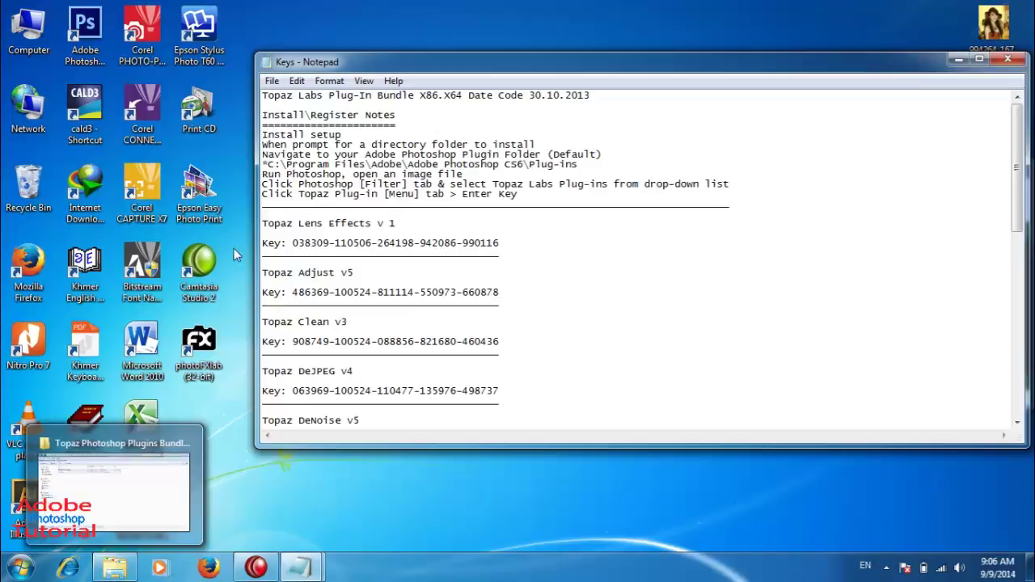
pyautogui.click(958, 59)
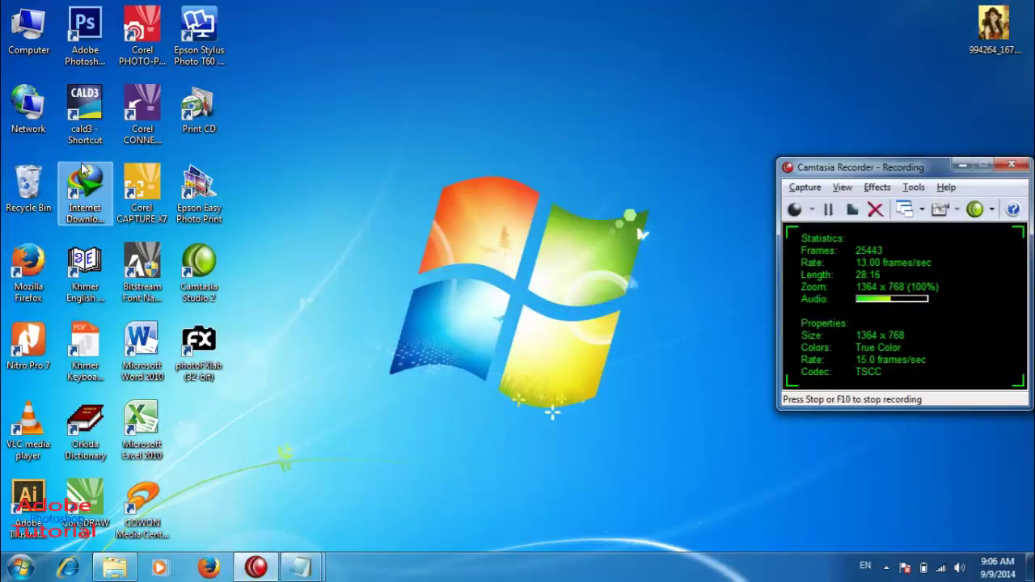
pyautogui.doubleClick(85, 33)
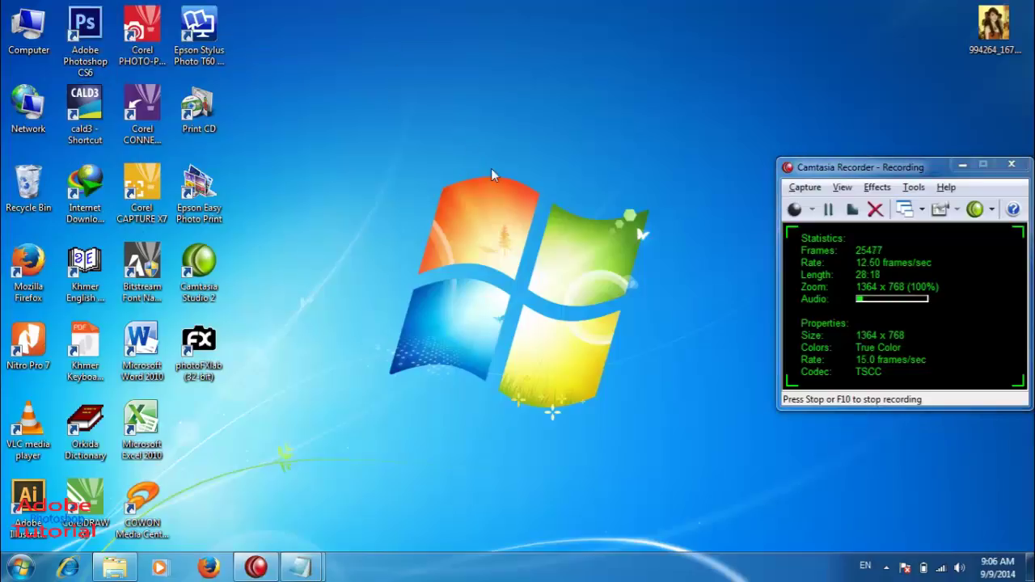
pyautogui.rightClick(468, 142)
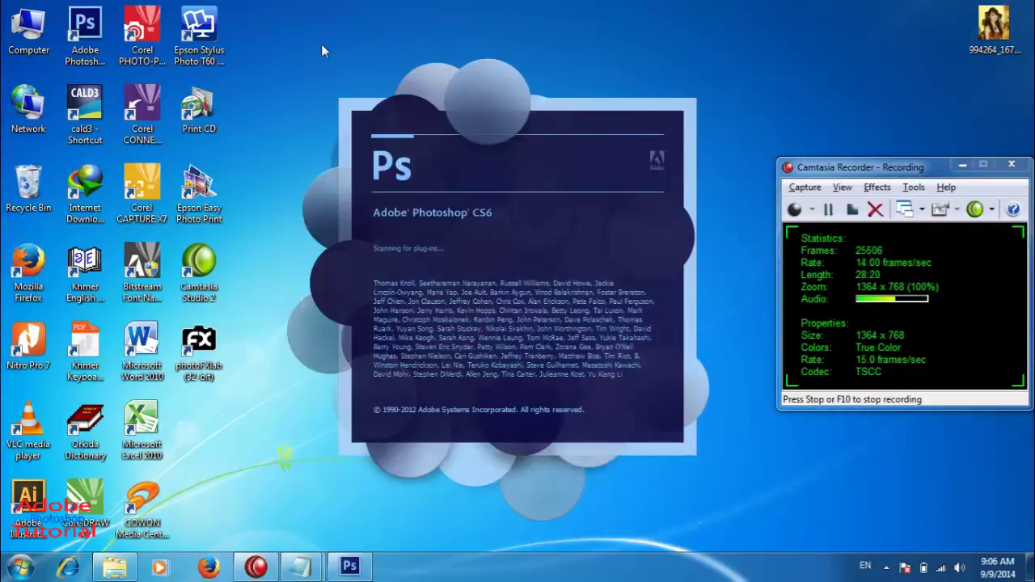
pyautogui.rightClick(321, 50)
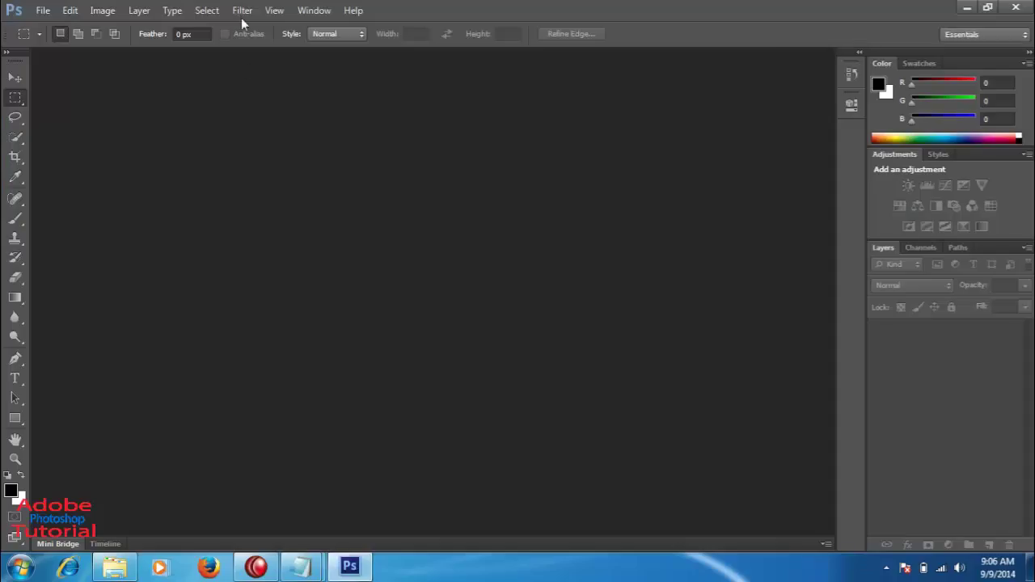
# Open Background.JPG and check that Filter > Topaz Labs lists the installed plug-ins.
pyautogui.doubleClick(210, 138)
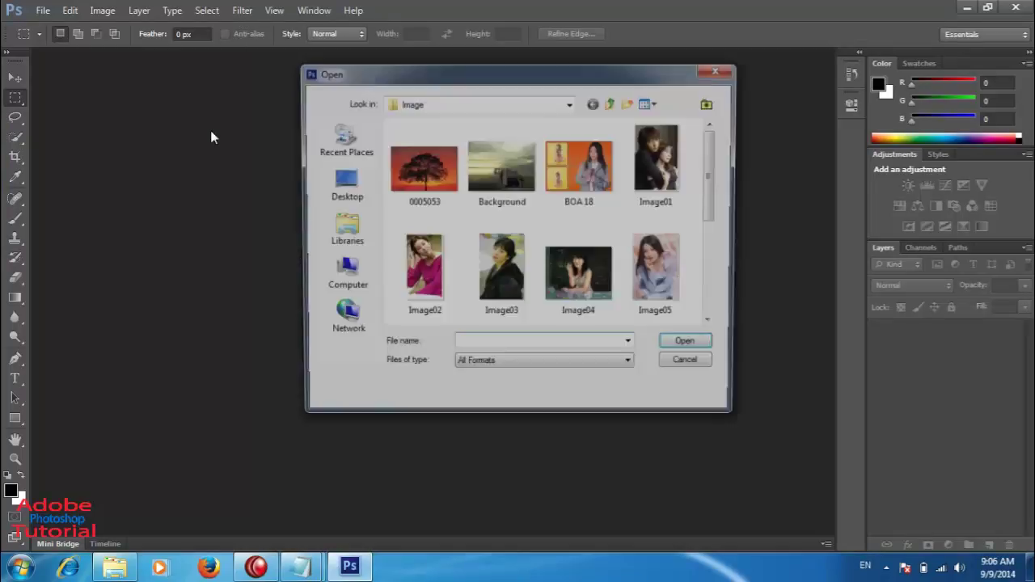
pyautogui.click(422, 169)
pyautogui.click(503, 173)
pyautogui.doubleClick(503, 172)
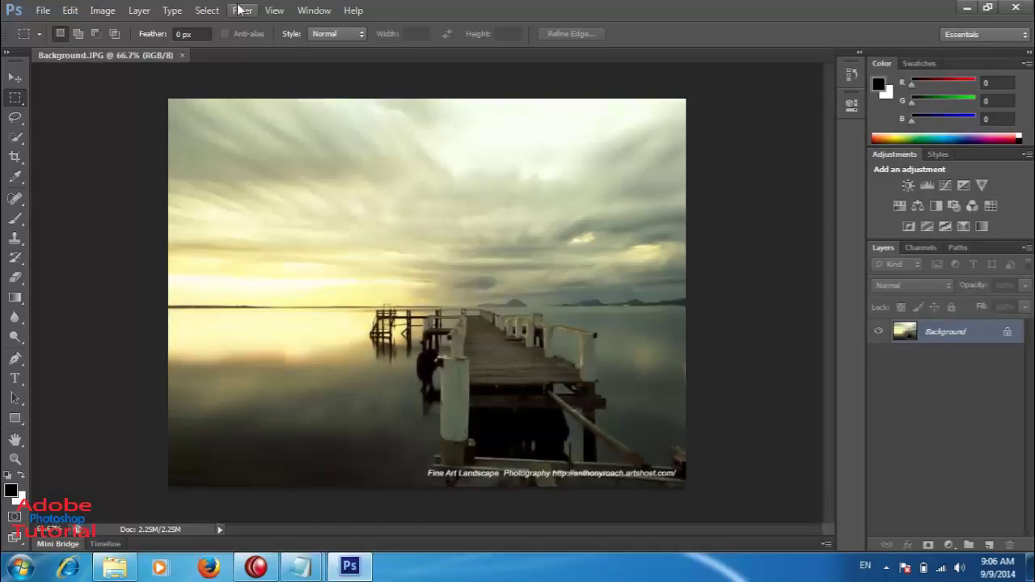
pyautogui.click(243, 10)
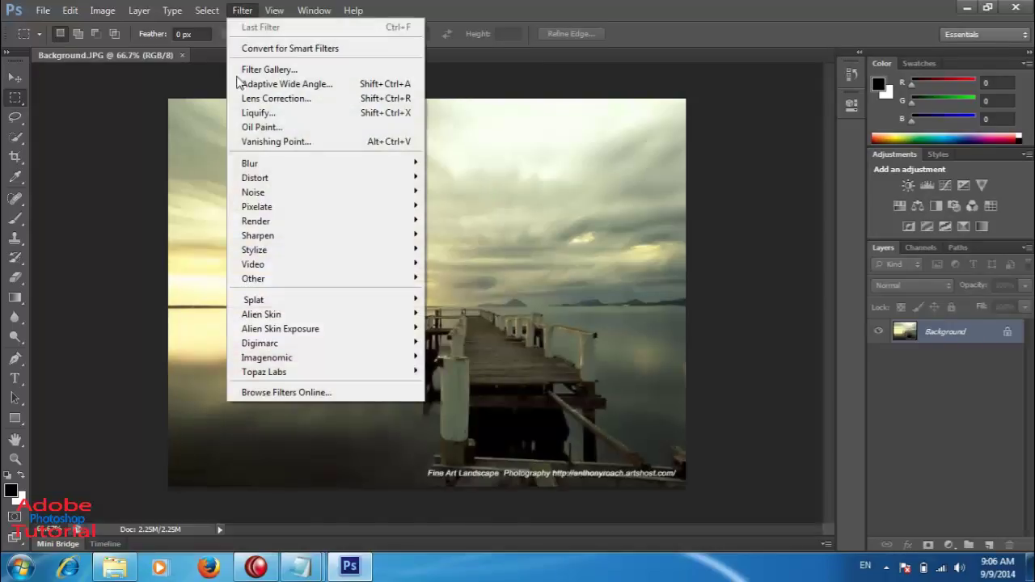
pyautogui.moveTo(265, 372)
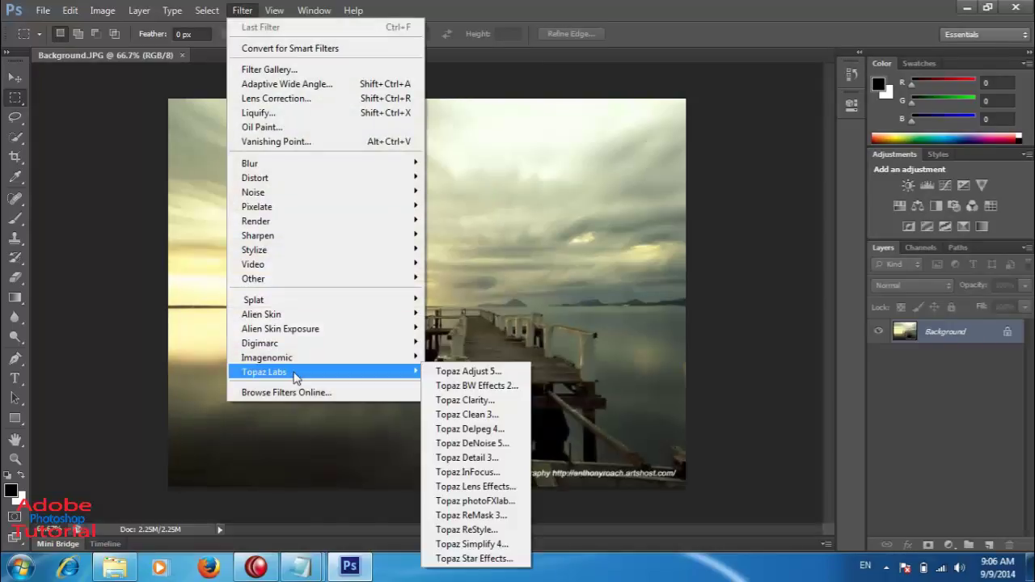
pyautogui.click(301, 566)
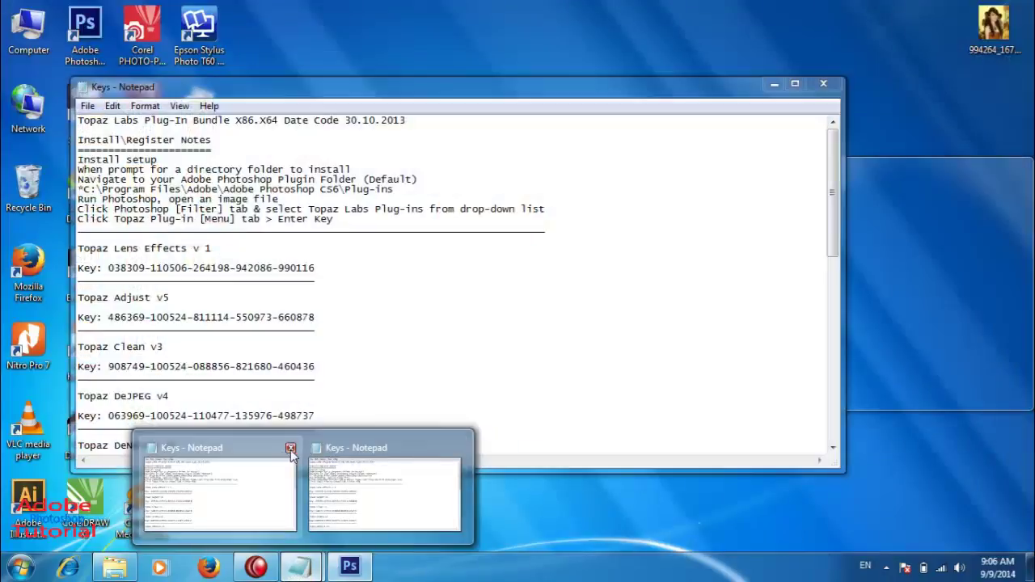
# Close the duplicate Keys notes and scroll the remaining one down to the Topaz licence keys.
pyautogui.click(290, 450)
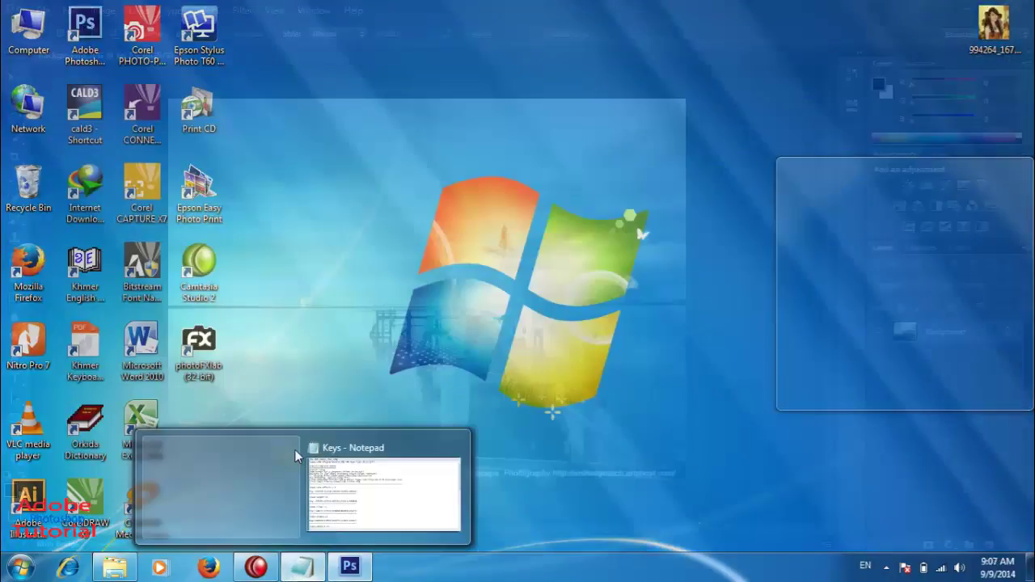
pyautogui.click(355, 481)
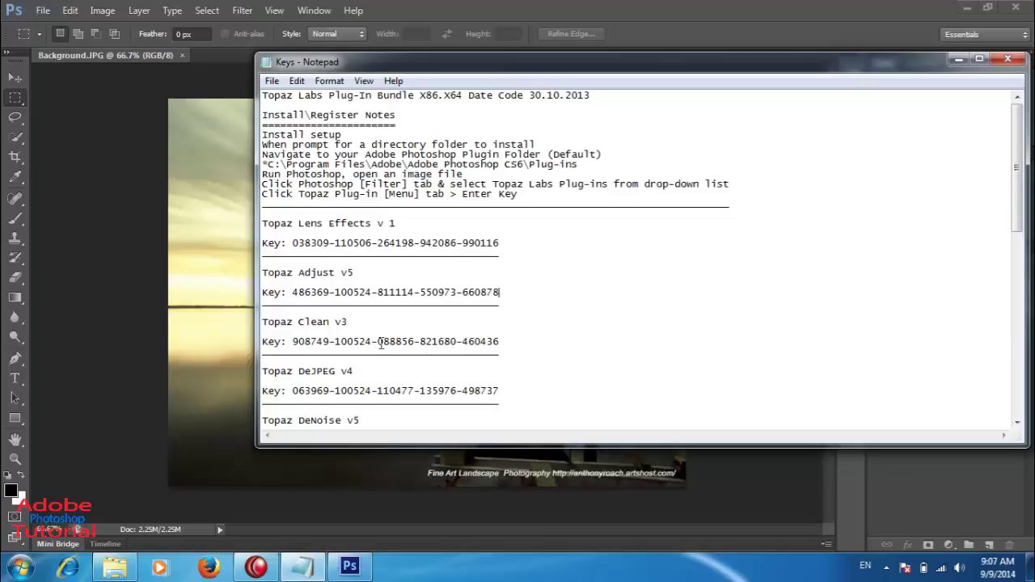
pyautogui.scroll(-1, 379, 271)
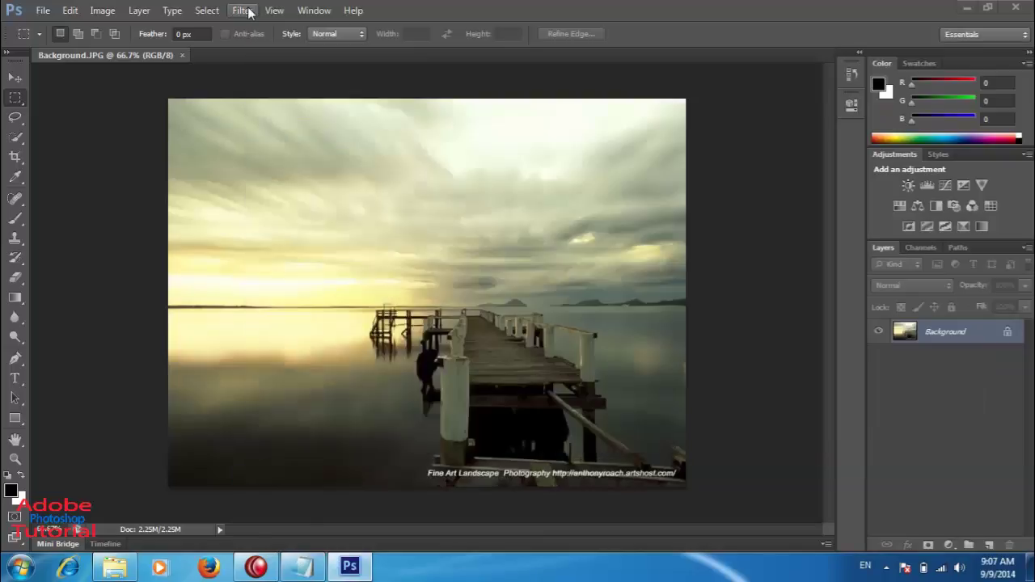
# Run Filter > Topaz Labs > Topaz Adjust 5 on Background.JPG.
pyautogui.click(243, 9)
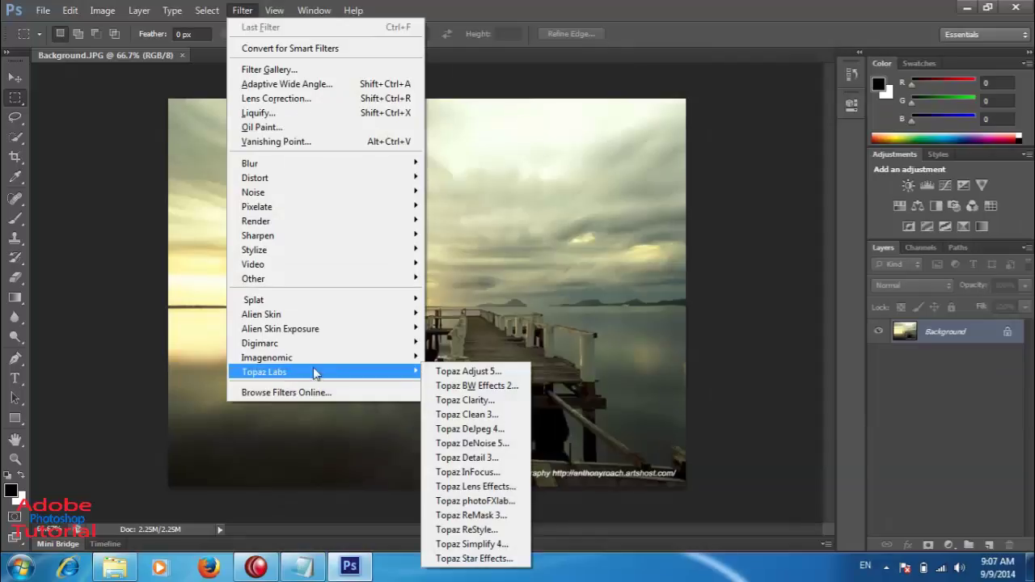
pyautogui.moveTo(323, 371)
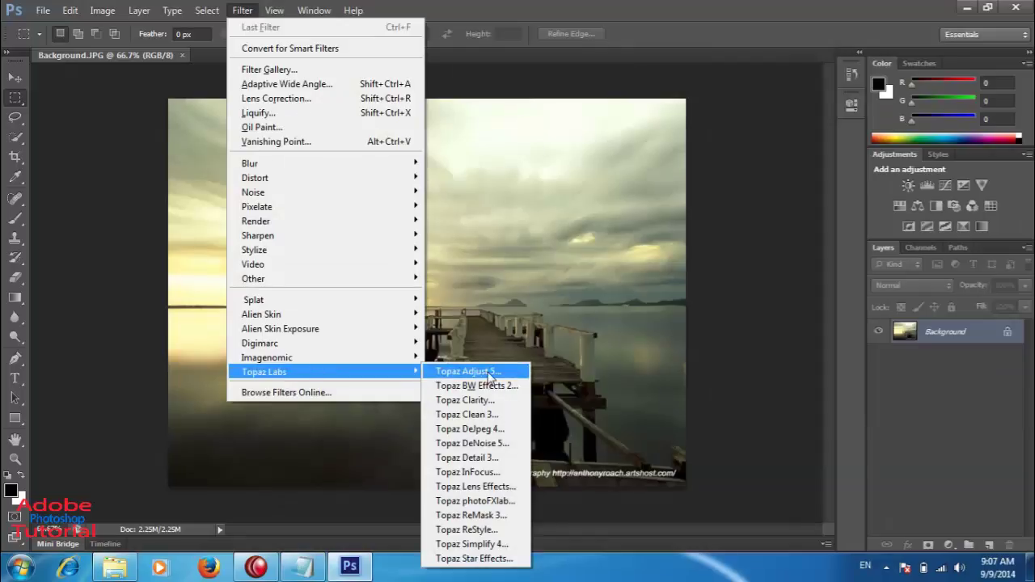
pyautogui.click(490, 373)
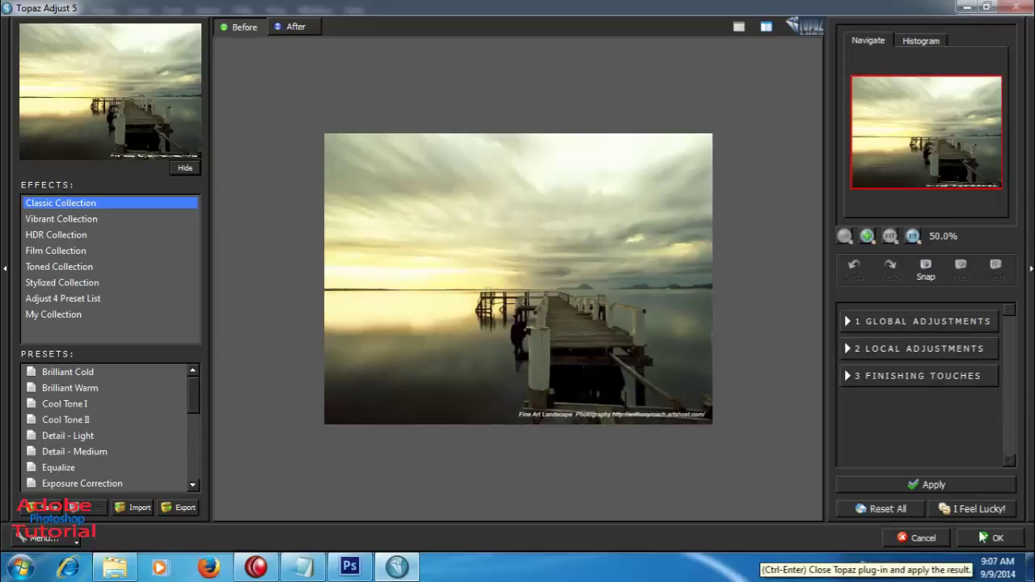
# Dismiss the notice, back out of the purchase page, and open Topaz Adjust 5's Enter Key form.
pyautogui.click(1009, 543)
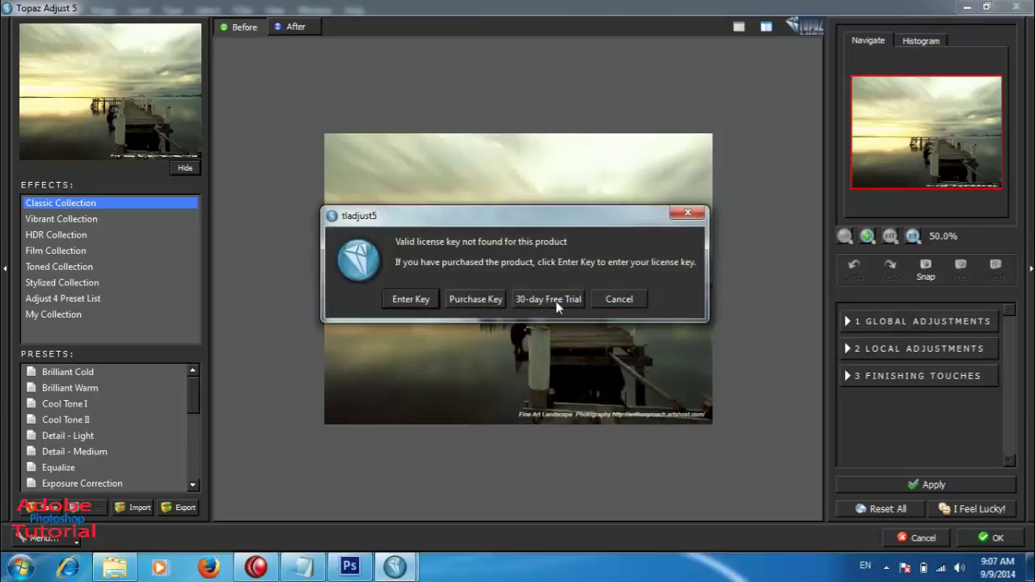
pyautogui.click(467, 298)
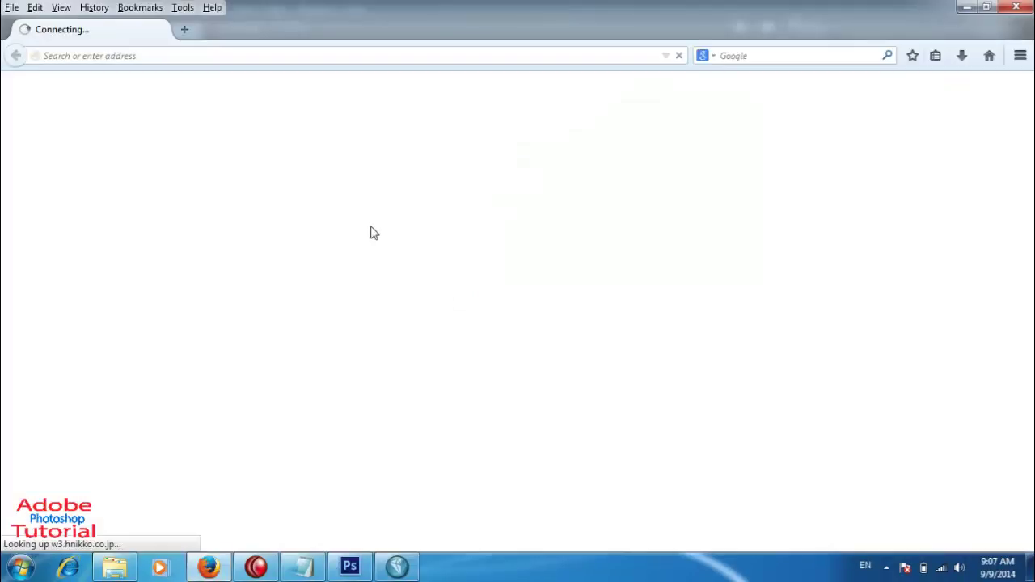
pyautogui.click(1016, 8)
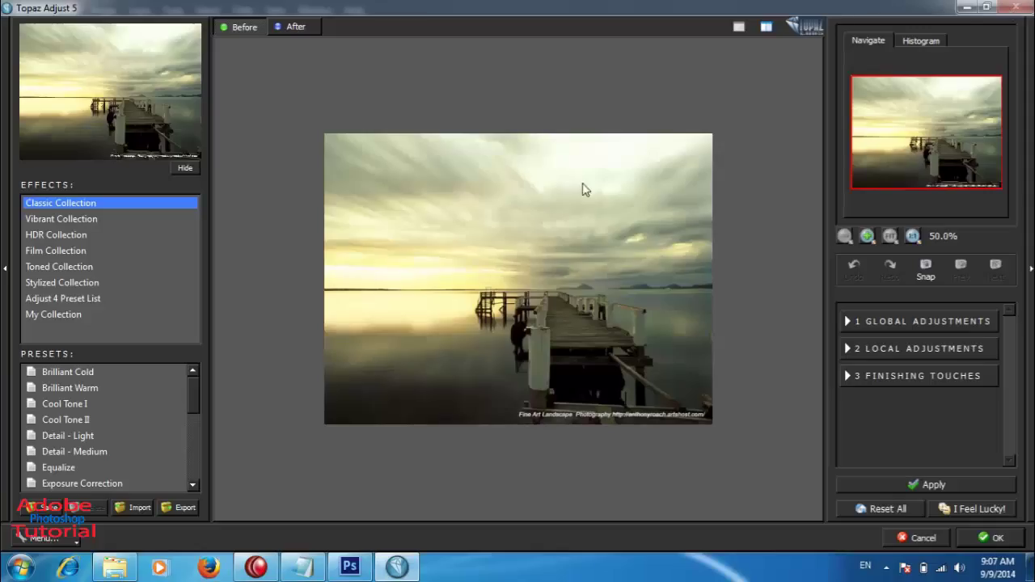
pyautogui.click(981, 536)
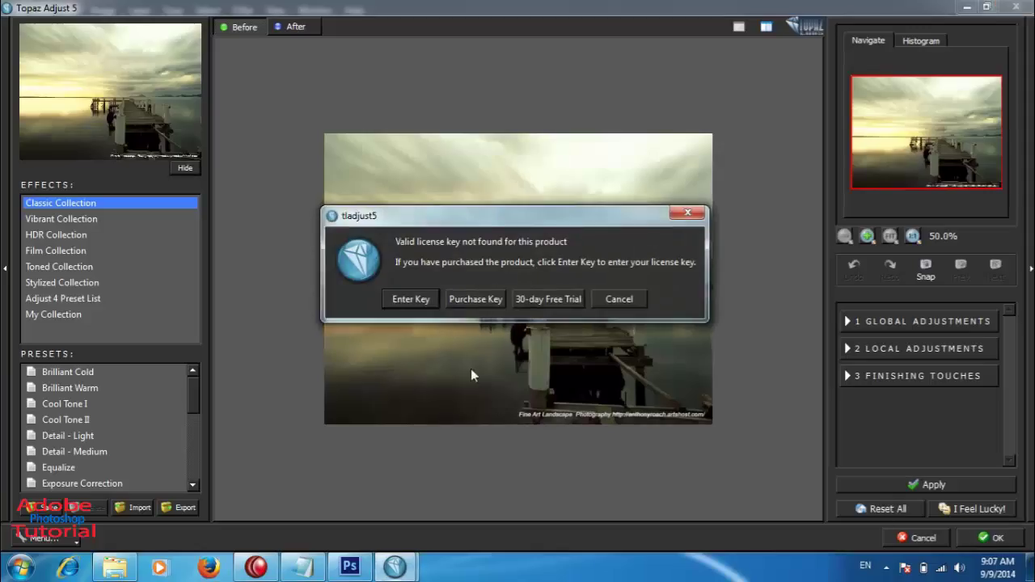
pyautogui.click(418, 299)
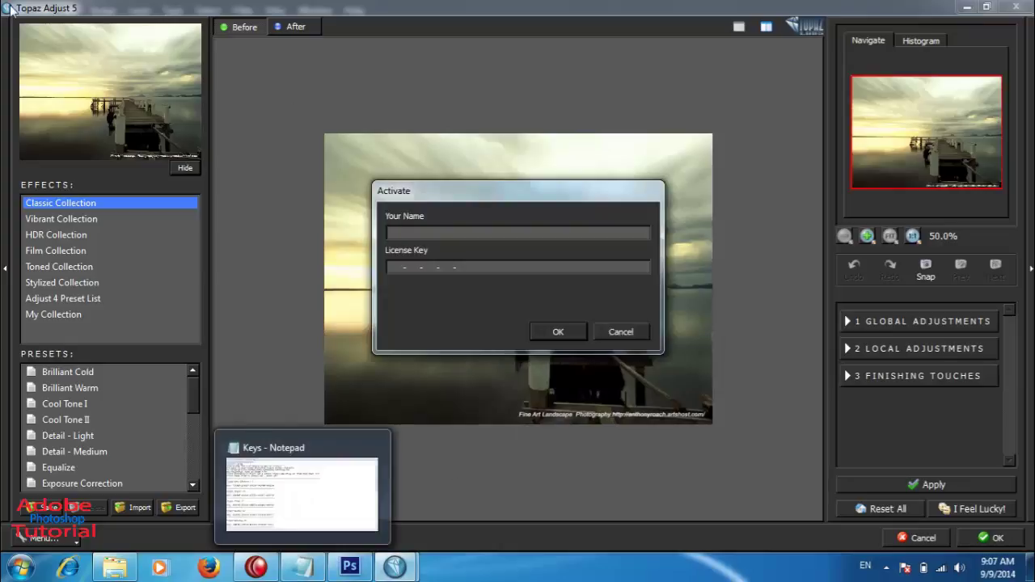
# Copy the Topaz Adjust v5 key from the Keys notes.
pyautogui.click(303, 566)
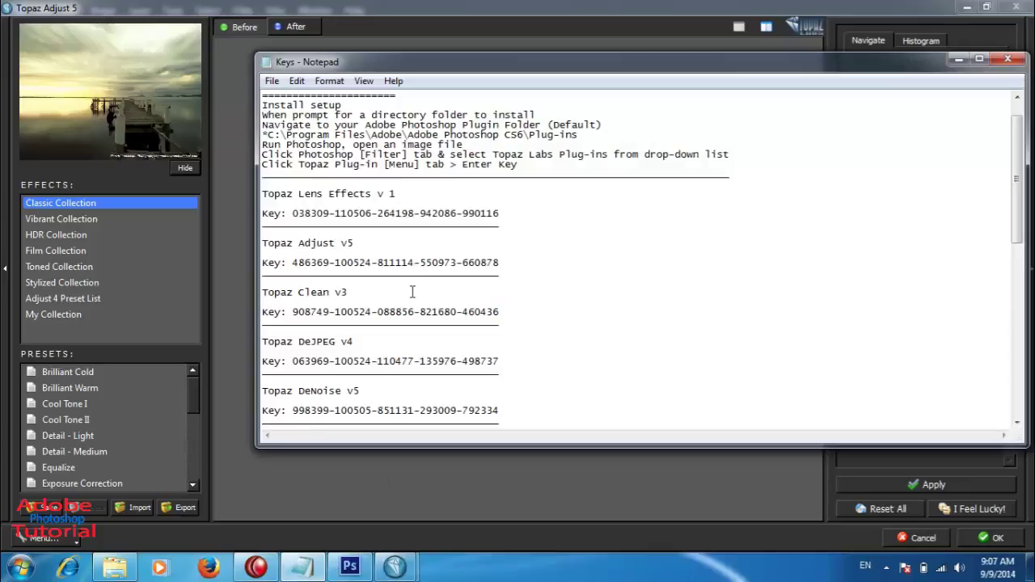
pyautogui.click(369, 248)
pyautogui.moveTo(544, 269)
pyautogui.mouseDown()
pyautogui.moveTo(359, 254)
pyautogui.moveTo(292, 263)
pyautogui.mouseUp()
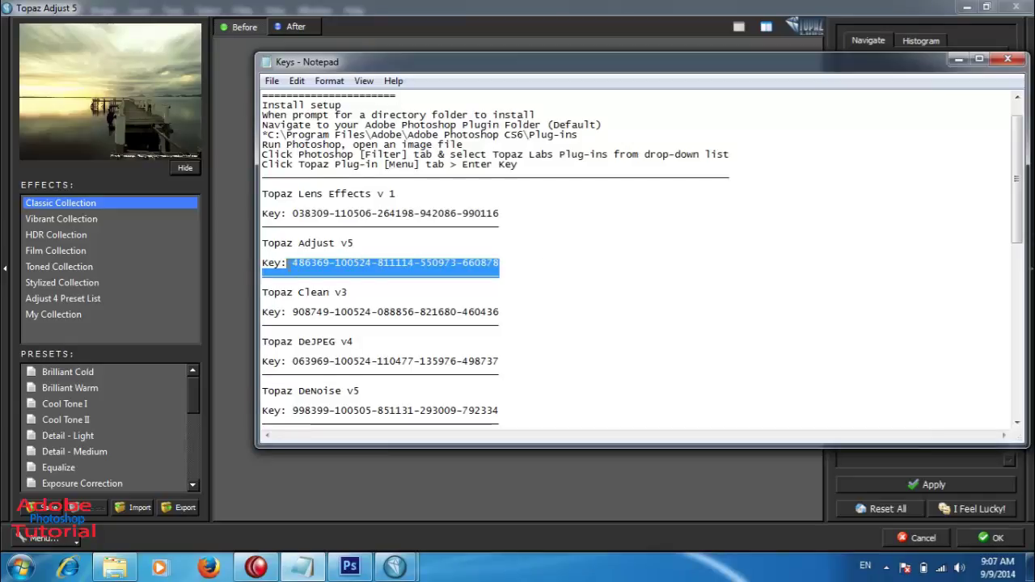
pyautogui.rightClick(299, 267)
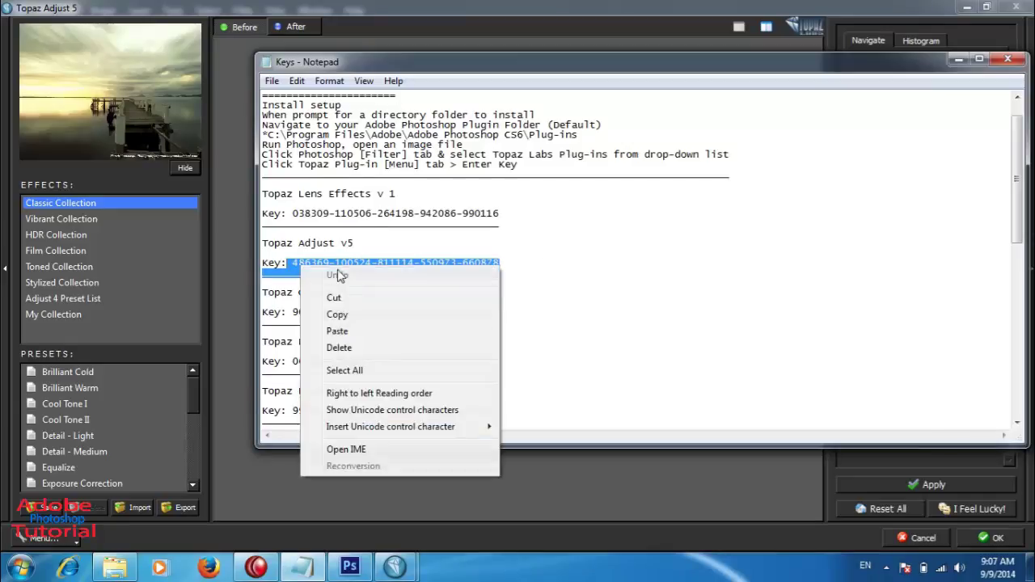
pyautogui.click(338, 314)
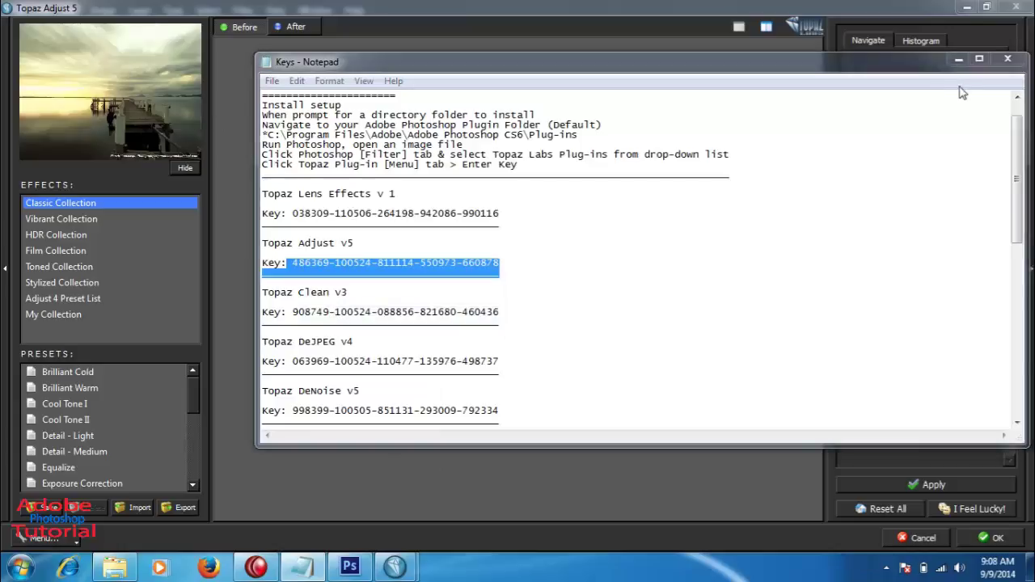
pyautogui.click(959, 59)
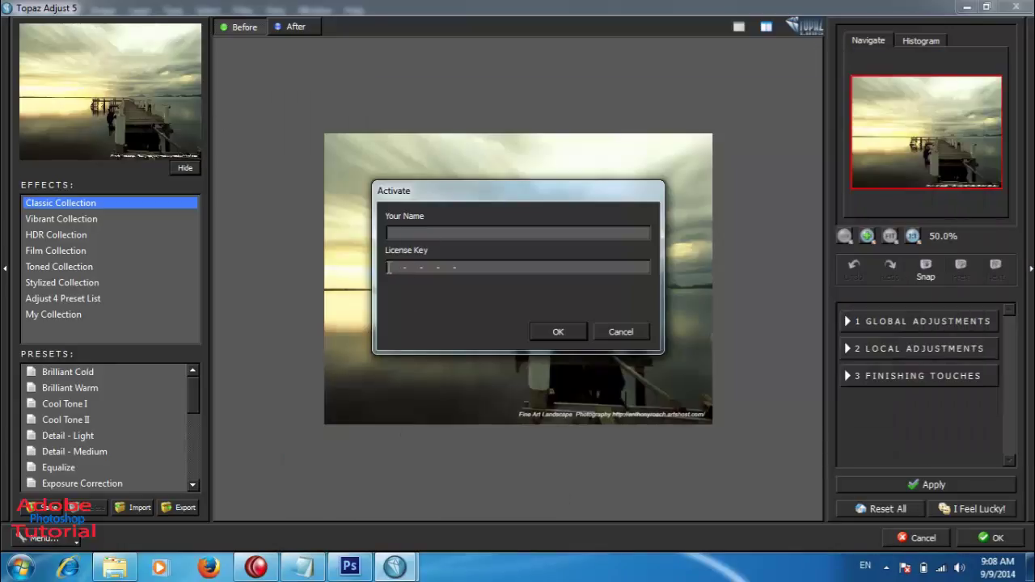
# Paste the key into License Key, enter a placeholder name, submit, and dismiss the invalid-key failure.
pyautogui.rightClick(388, 266)
pyautogui.click(411, 347)
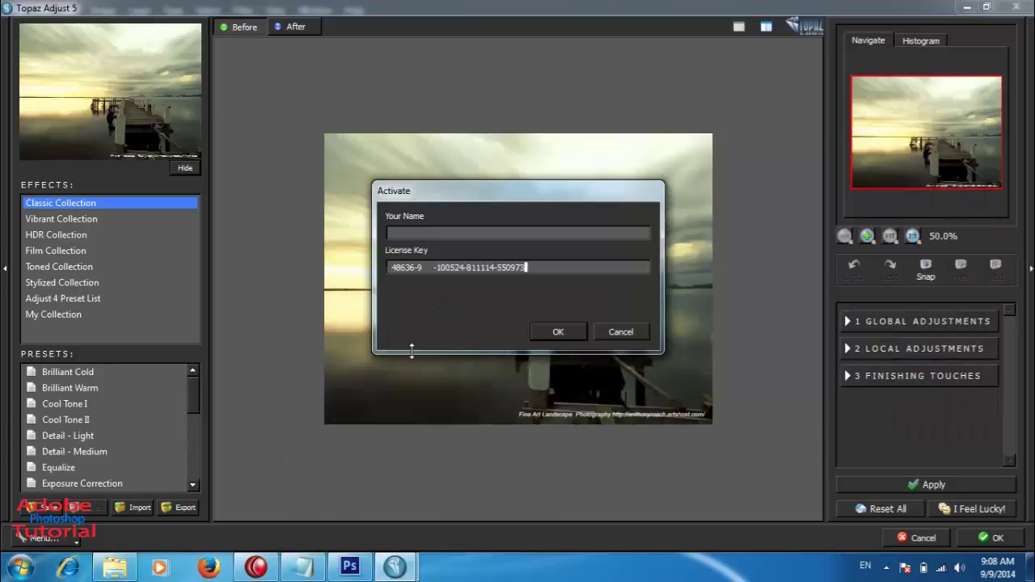
pyautogui.click(304, 568)
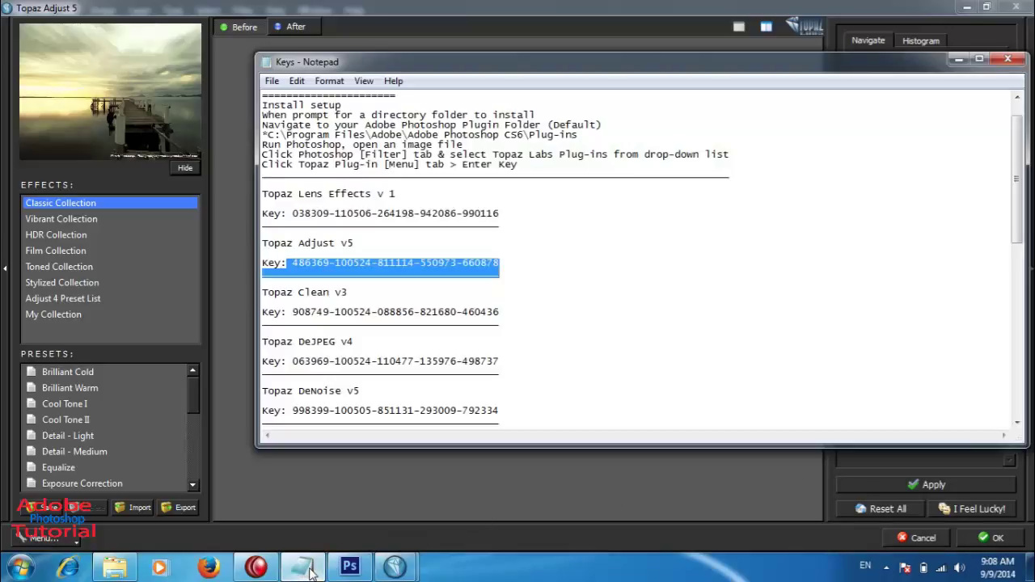
pyautogui.click(309, 572)
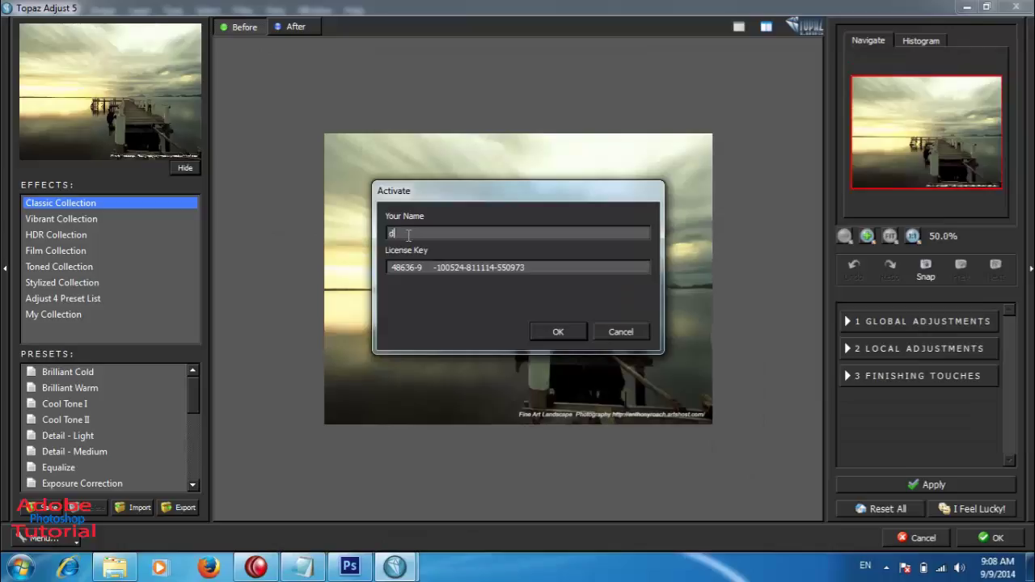
pyautogui.write('fdf')
pyautogui.click(555, 330)
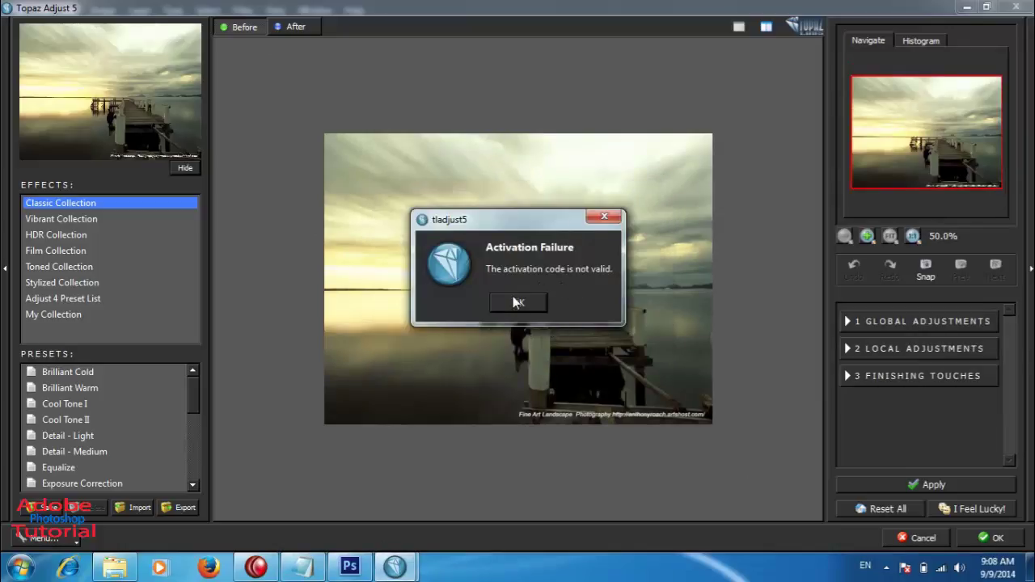
pyautogui.click(517, 304)
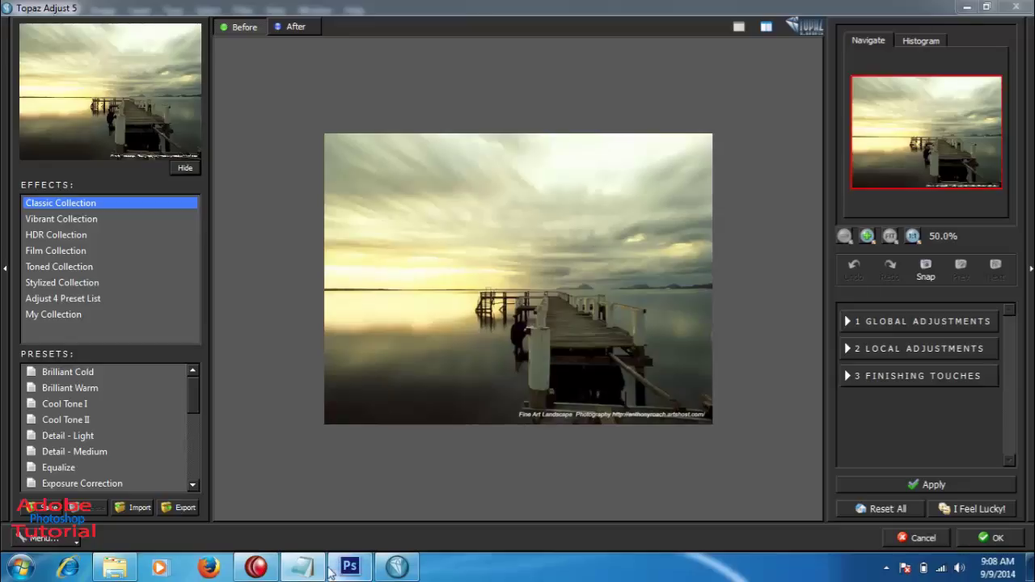
# Reselect the Topaz Adjust v5 key in the Keys notes and switch back to Photoshop.
pyautogui.click(302, 566)
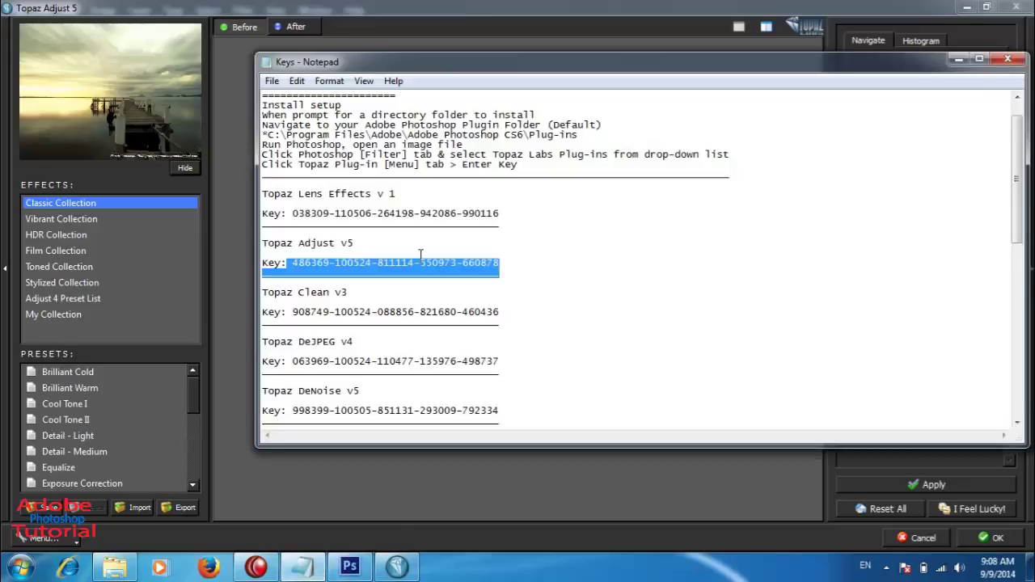
pyautogui.click(411, 279)
pyautogui.scroll(-1, 406, 291)
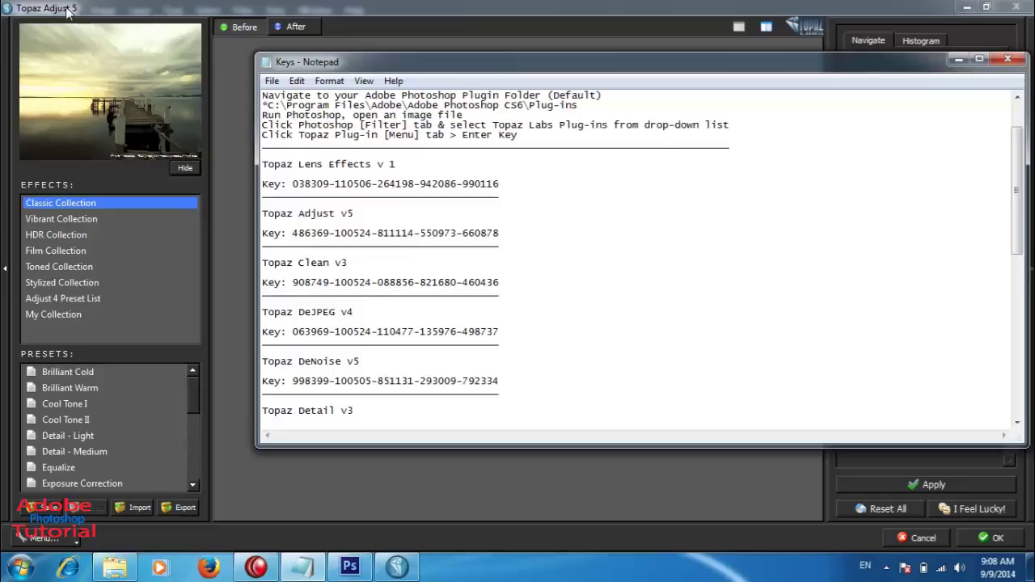
pyautogui.scroll(-3, 354, 321)
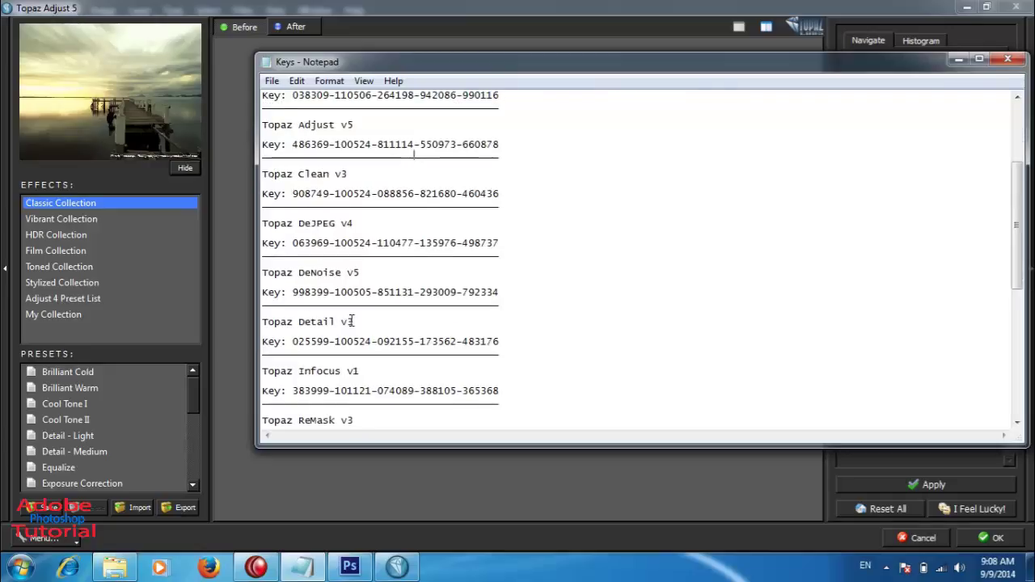
pyautogui.scroll(2, 427, 229)
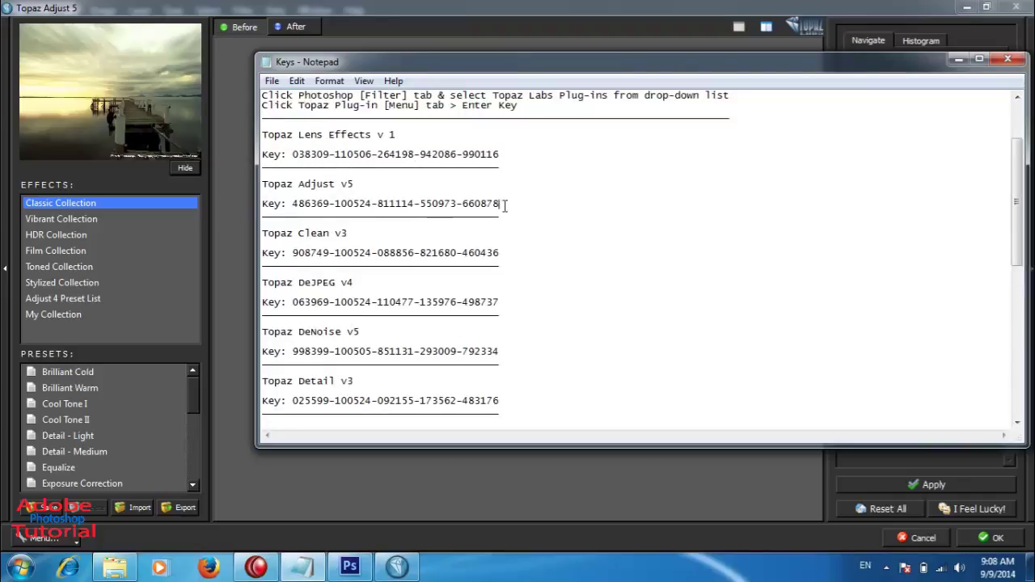
pyautogui.moveTo(502, 203)
pyautogui.mouseDown()
pyautogui.moveTo(283, 203)
pyautogui.moveTo(293, 203)
pyautogui.mouseUp()
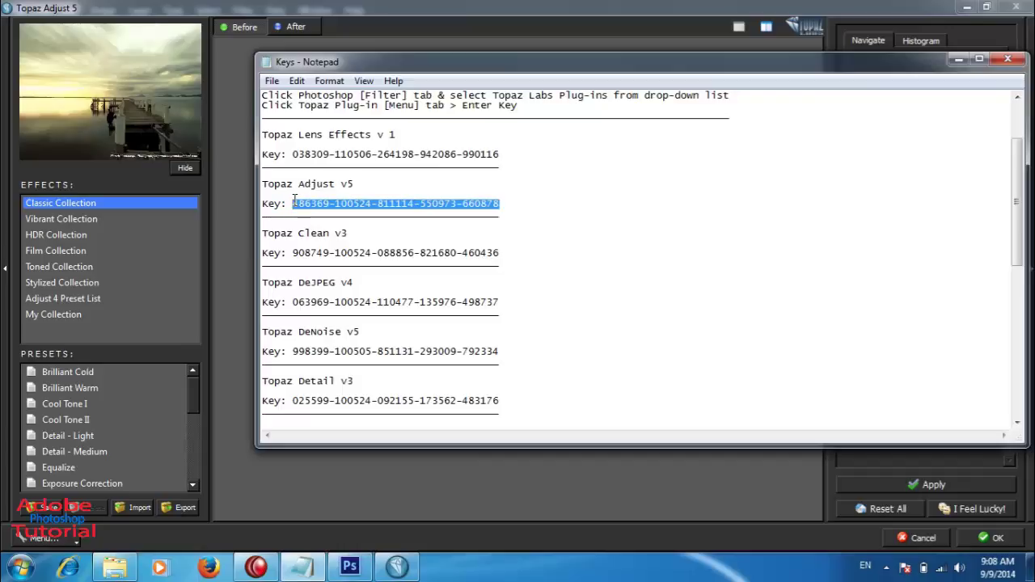
pyautogui.moveTo(295, 201); pyautogui.dragTo(288, 202)
pyautogui.click(349, 566)
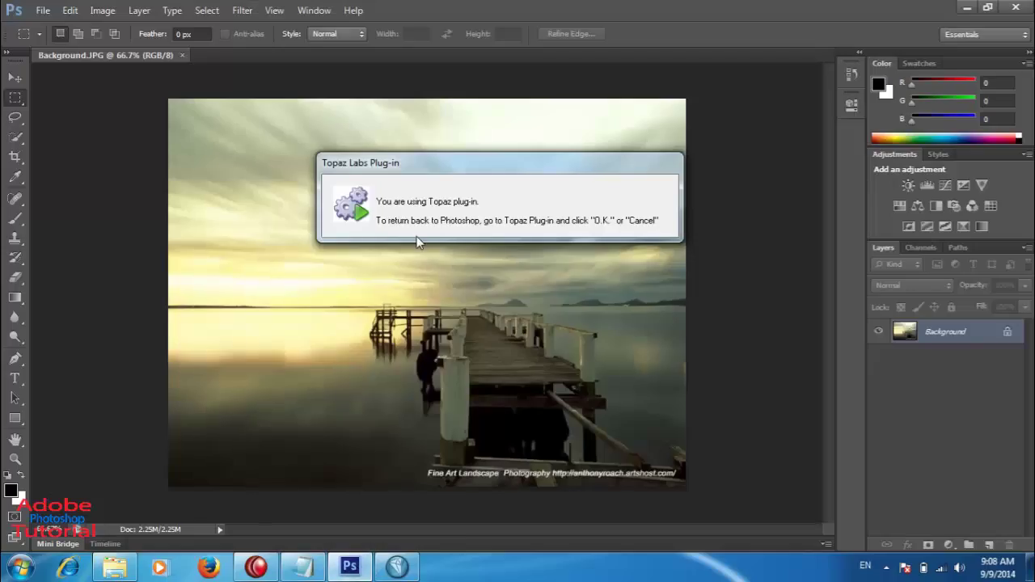
# Reopen Topaz Adjust 5's Enter Key form, paste the key, then clear the wrong paste.
pyautogui.click(397, 567)
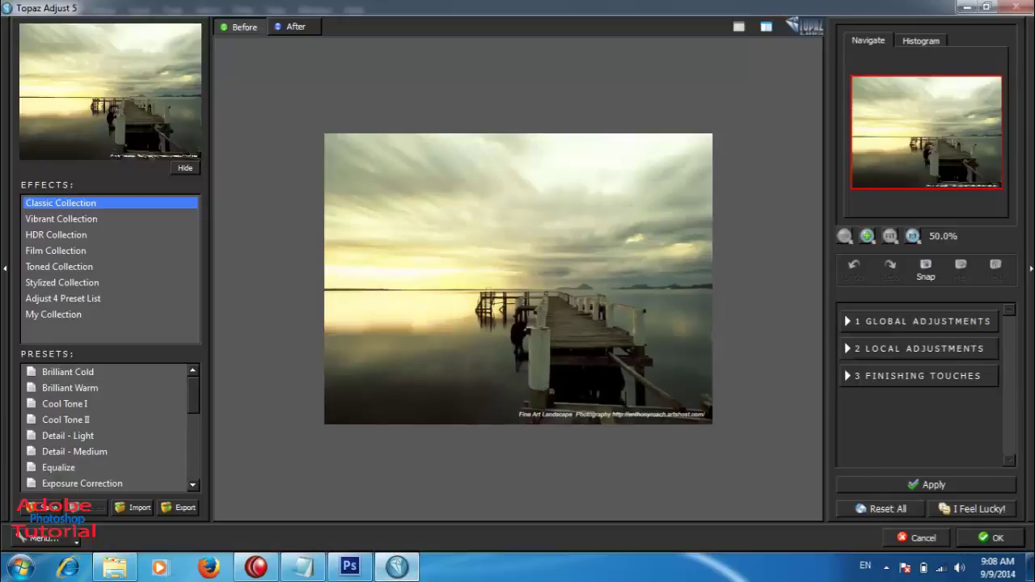
pyautogui.click(991, 538)
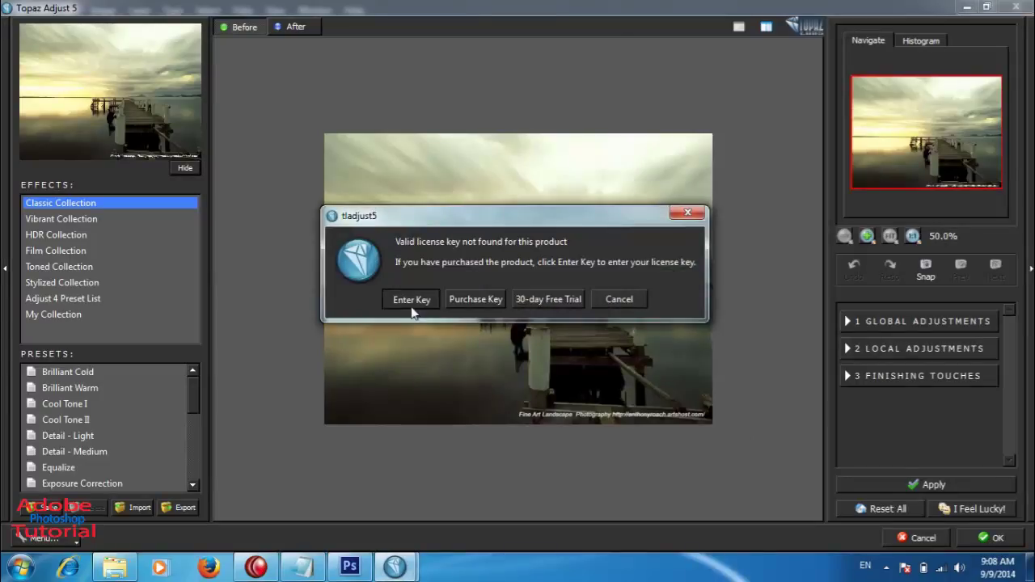
pyautogui.click(411, 300)
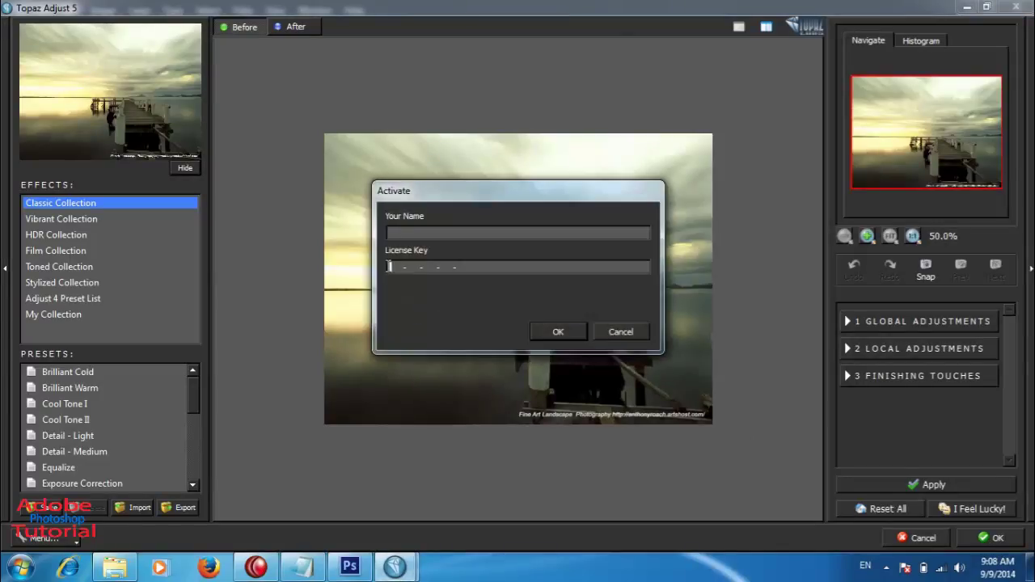
pyautogui.hotkey('ctrl', 'v')
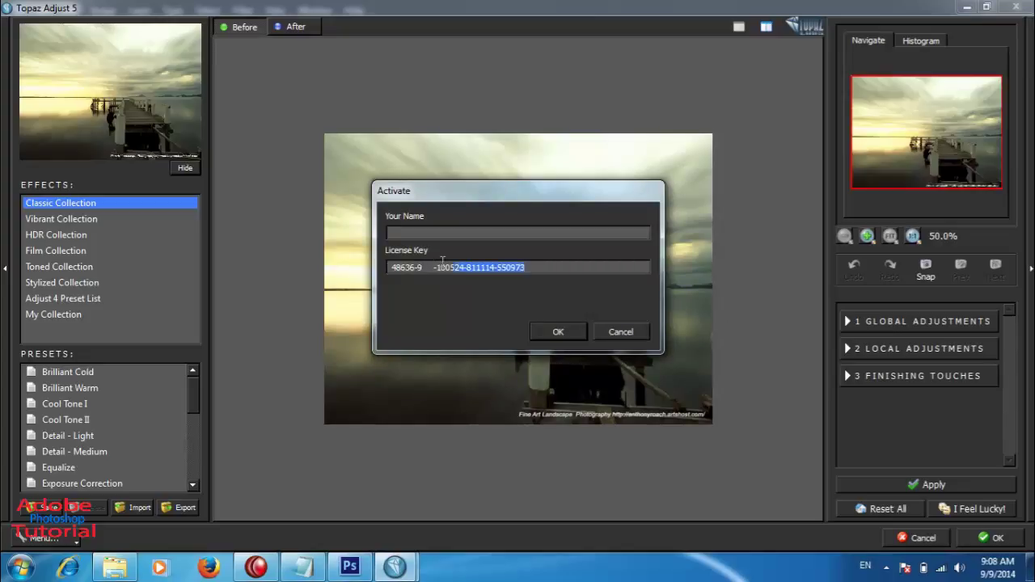
pyautogui.moveTo(526, 267); pyautogui.dragTo(390, 269)
pyautogui.press('BackSpace')
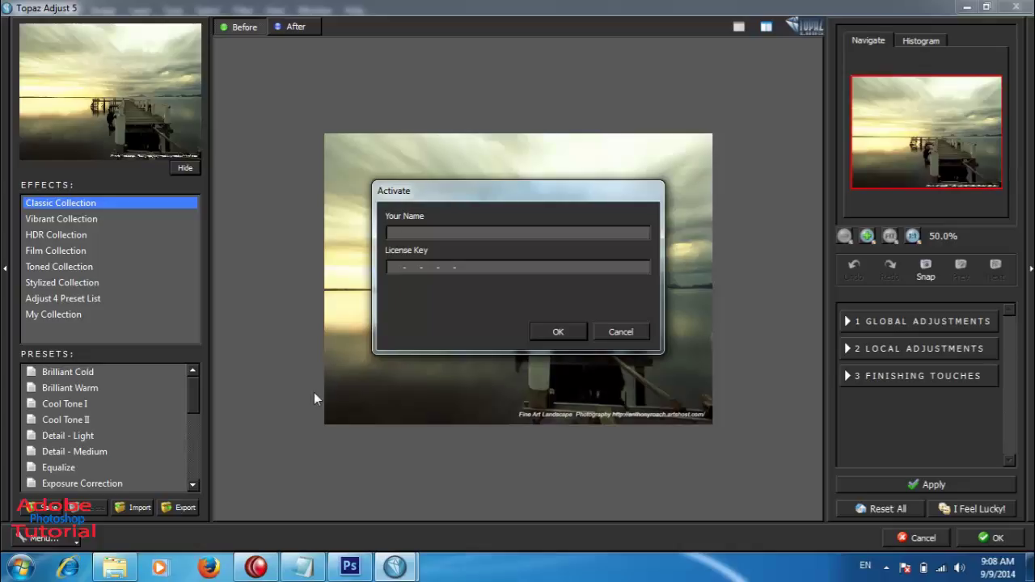
# Re-paste the Adjust key, compare it with the notes, then close the Activate dialog.
pyautogui.click(303, 568)
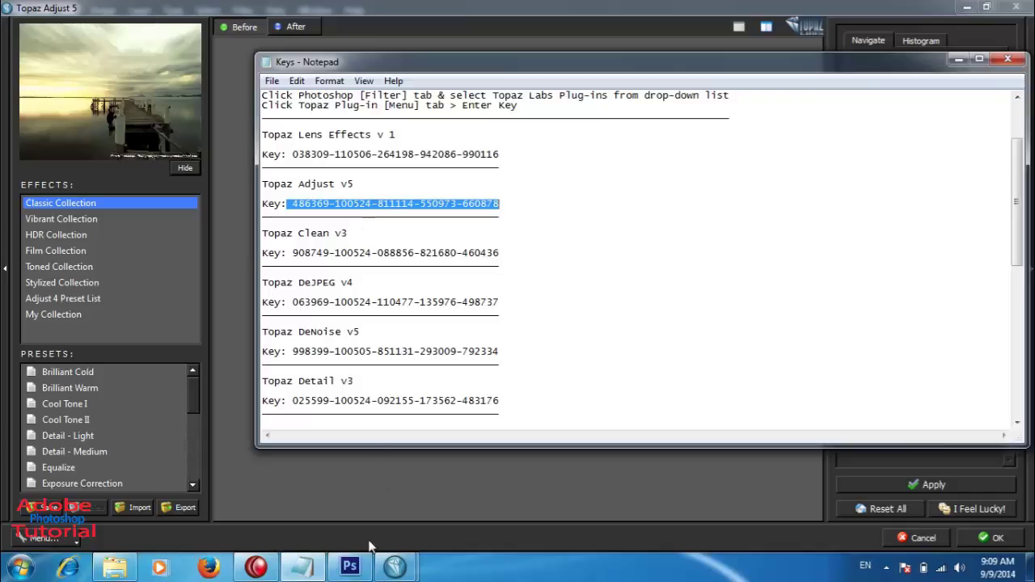
pyautogui.moveTo(395, 566)
pyautogui.click(431, 488)
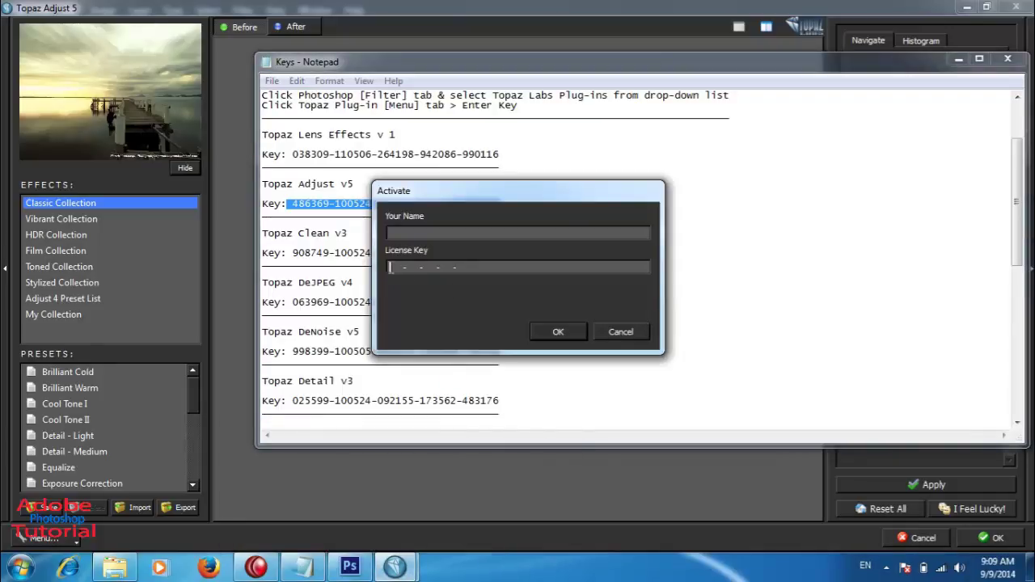
pyautogui.hotkey('ctrl', 'v')
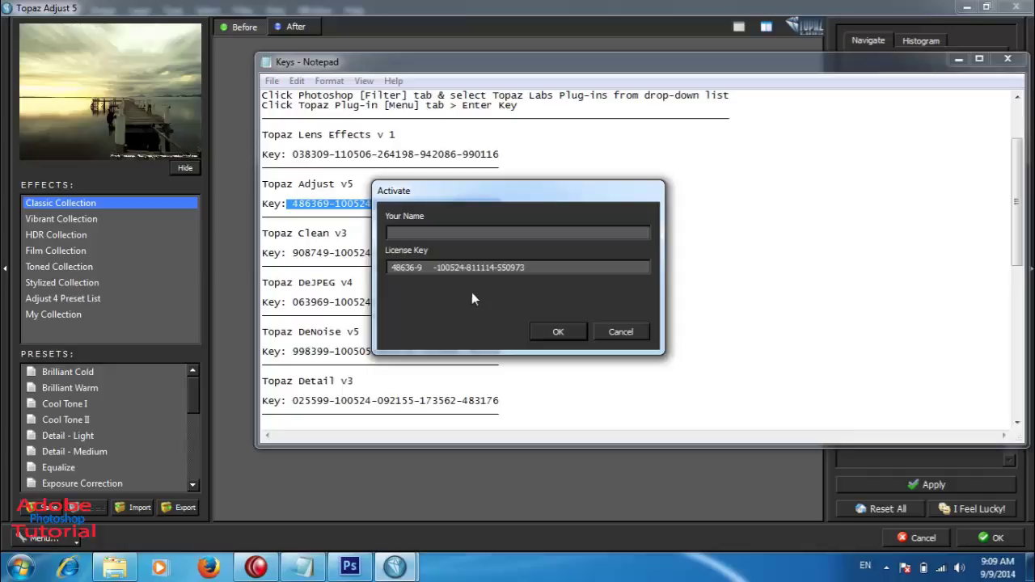
pyautogui.click(435, 267)
pyautogui.press('Left')
pyautogui.press('Left')
pyautogui.moveTo(394, 568)
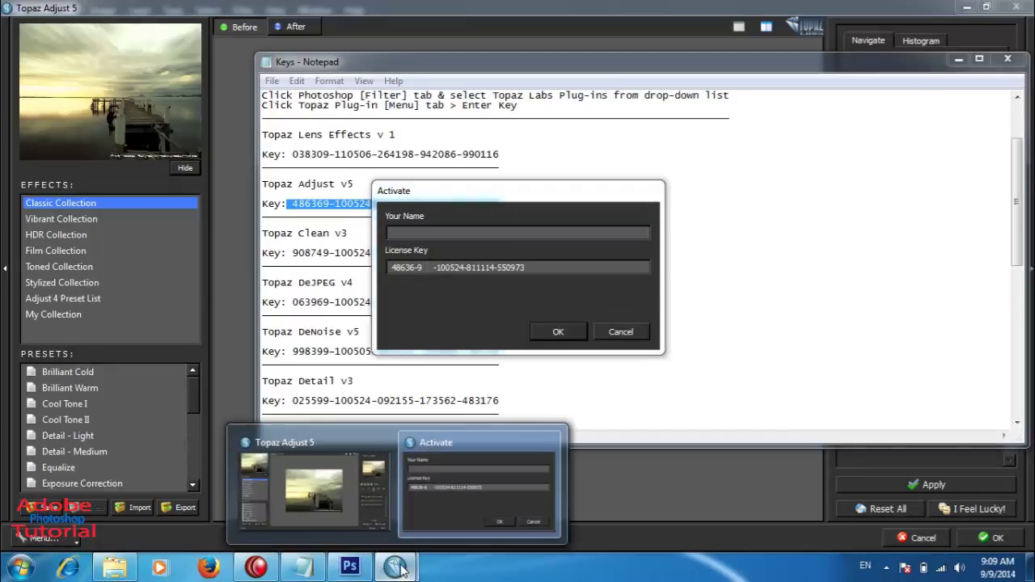
pyautogui.click(310, 570)
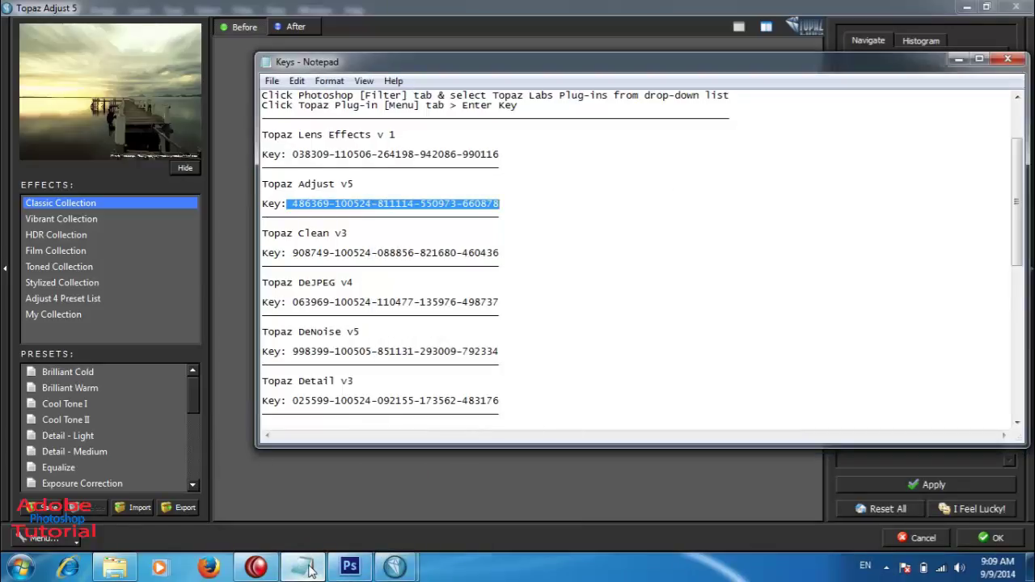
pyautogui.moveTo(395, 567)
pyautogui.click(509, 521)
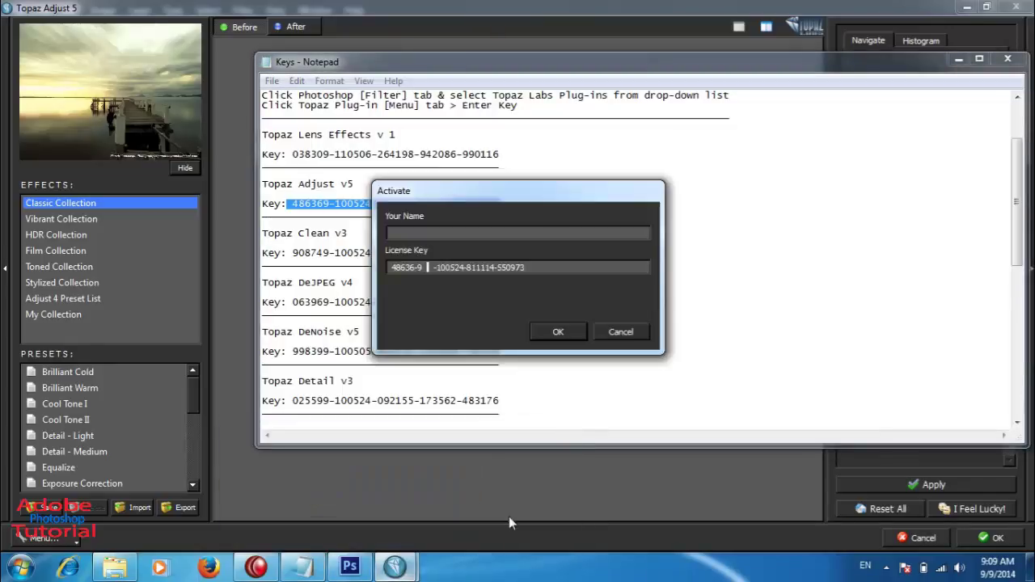
pyautogui.click(619, 332)
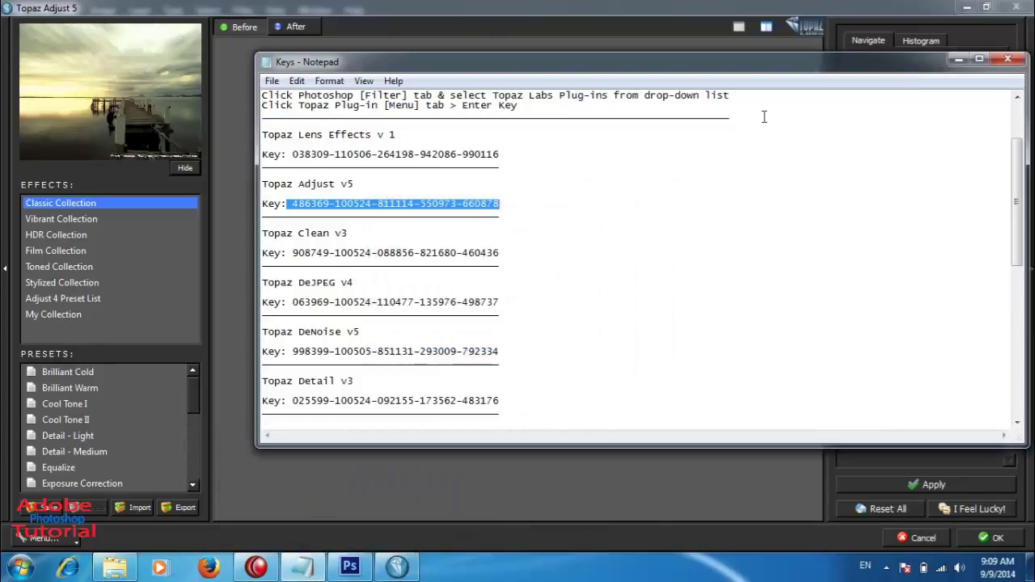
pyautogui.click(959, 60)
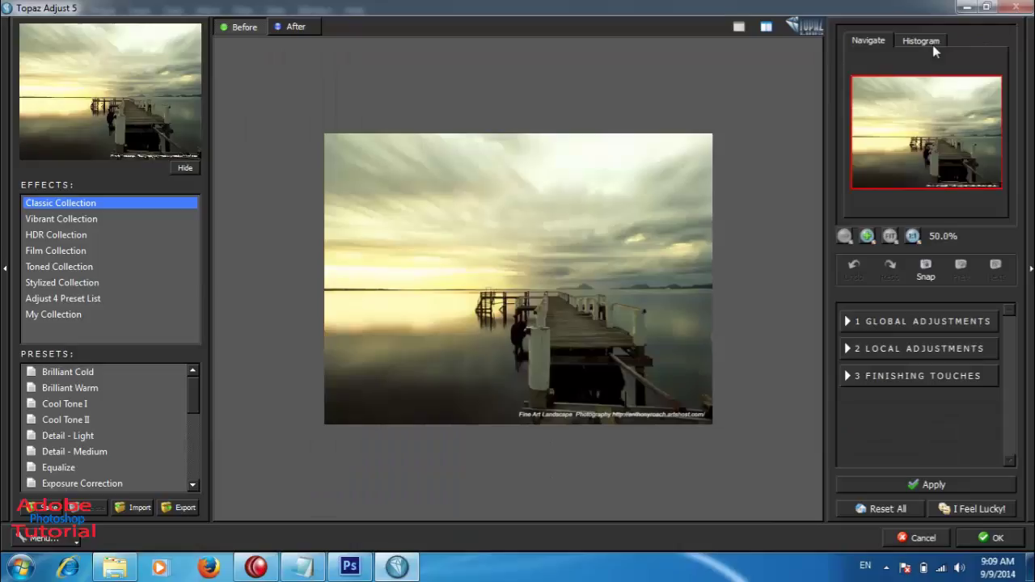
# Close Topaz Adjust and reopen the Filter > Topaz Labs submenu in Photoshop.
pyautogui.click(918, 538)
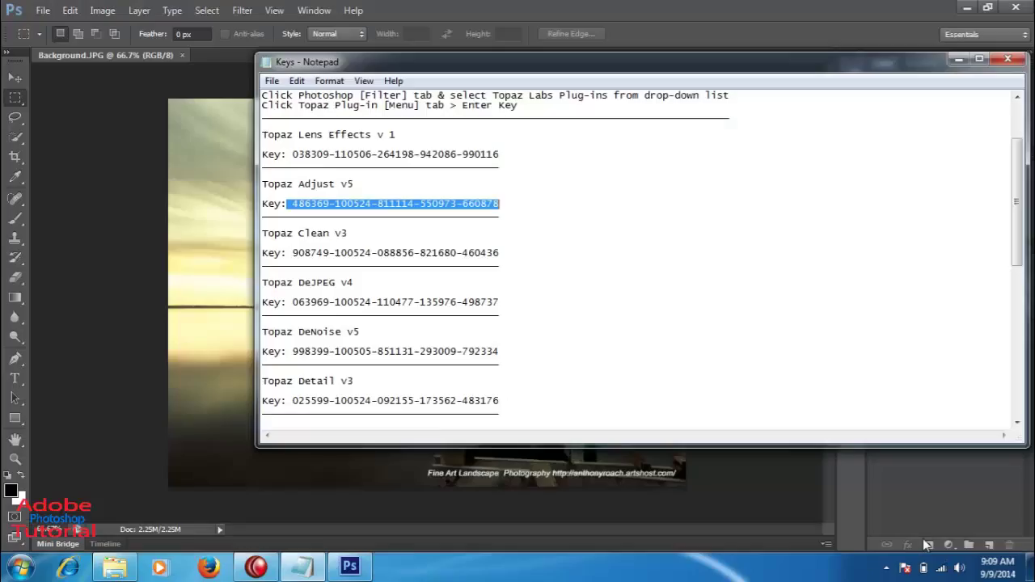
pyautogui.click(252, 10)
pyautogui.moveTo(264, 372)
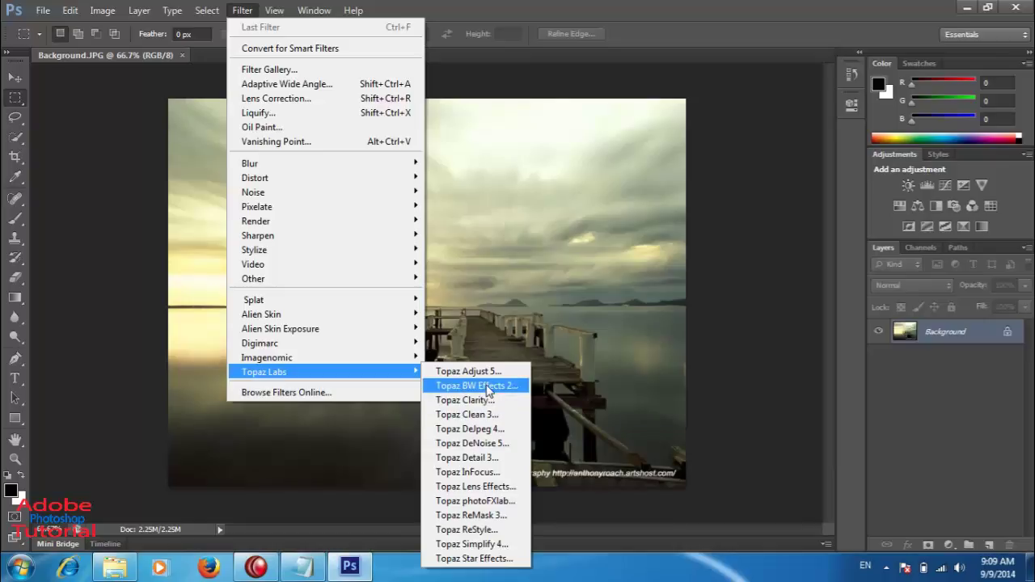
# Launch Topaz BW Effects 2 on the pier photo, which shows a missing-license prompt.
pyautogui.click(483, 385)
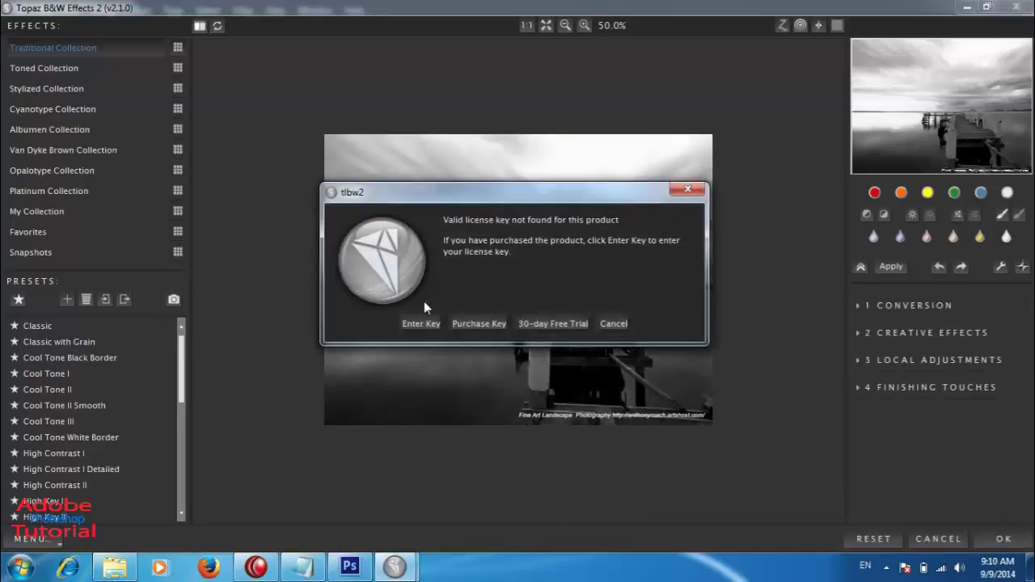
# Choose to enter a purchased license key and find the BW Effects v2 entry in the Keys notes.
pyautogui.click(418, 332)
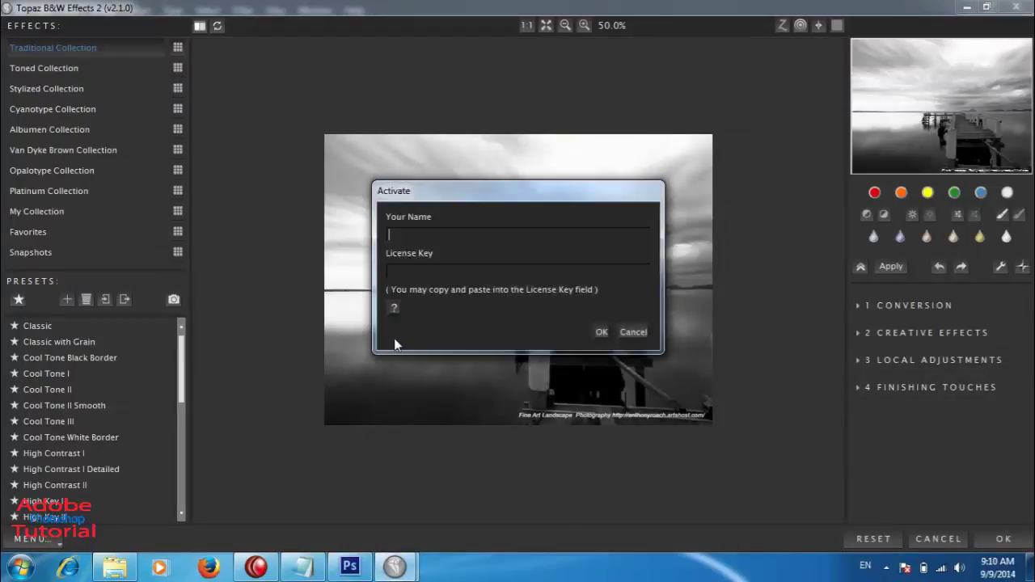
pyautogui.click(303, 566)
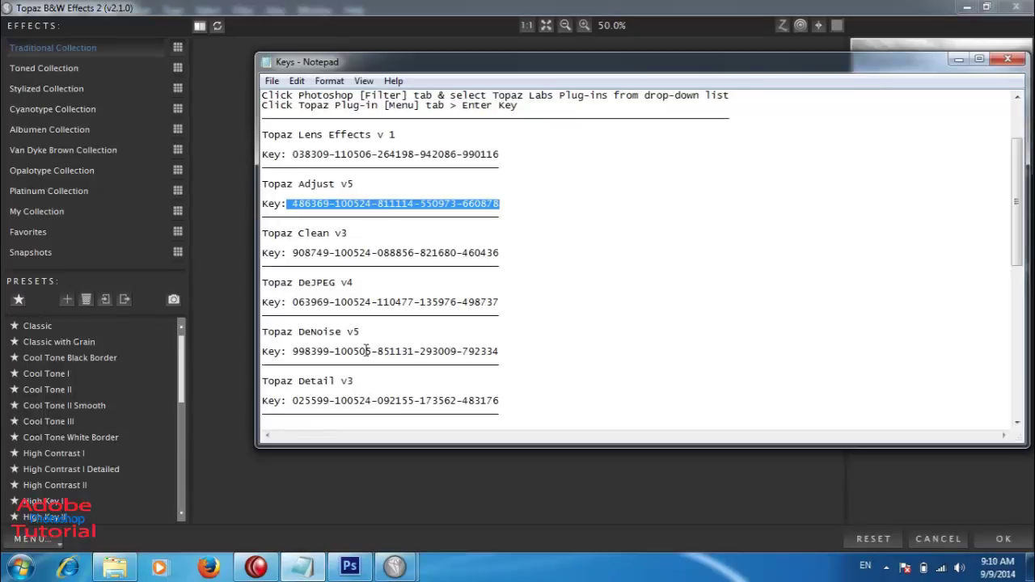
pyautogui.scroll(1, 392, 253)
pyautogui.scroll(1, 392, 253)
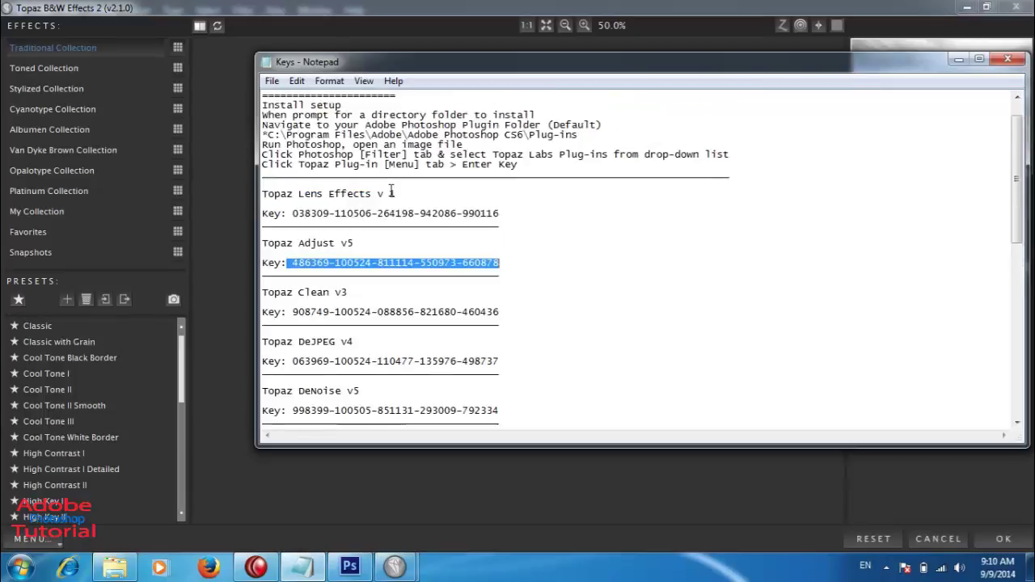
pyautogui.scroll(-2, 372, 220)
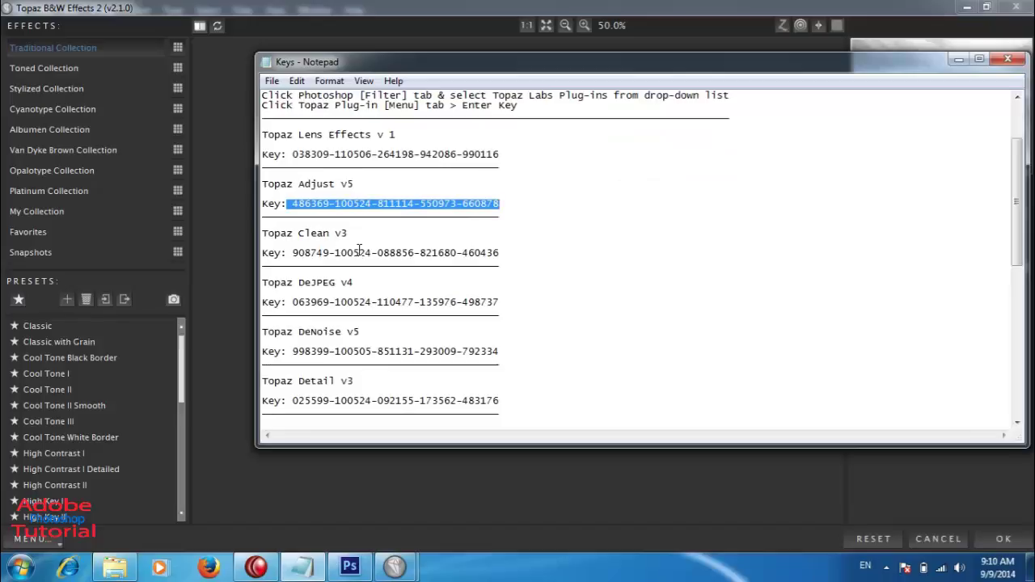
pyautogui.scroll(-1, 359, 256)
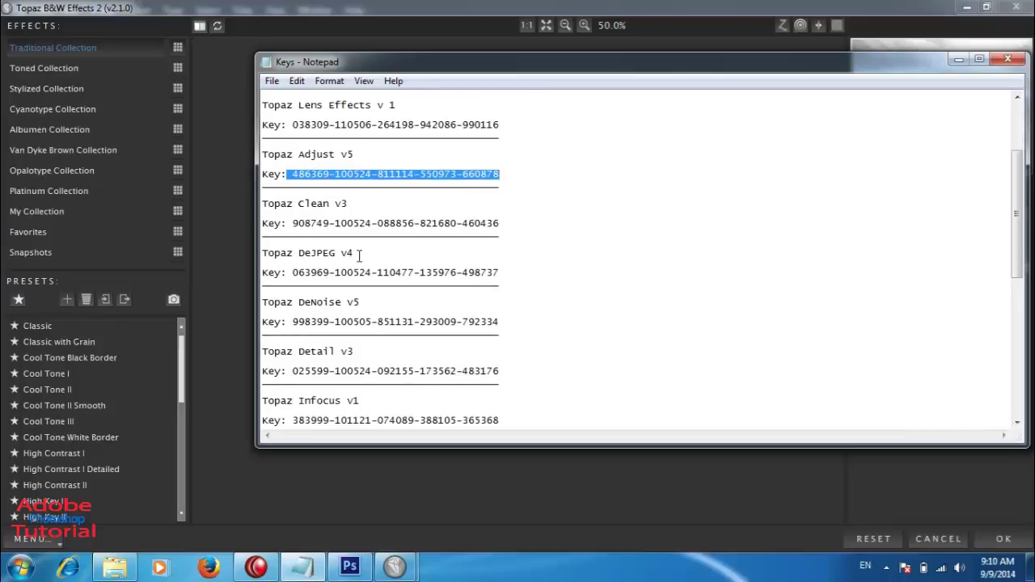
pyautogui.click(359, 256)
pyautogui.scroll(-3, 386, 289)
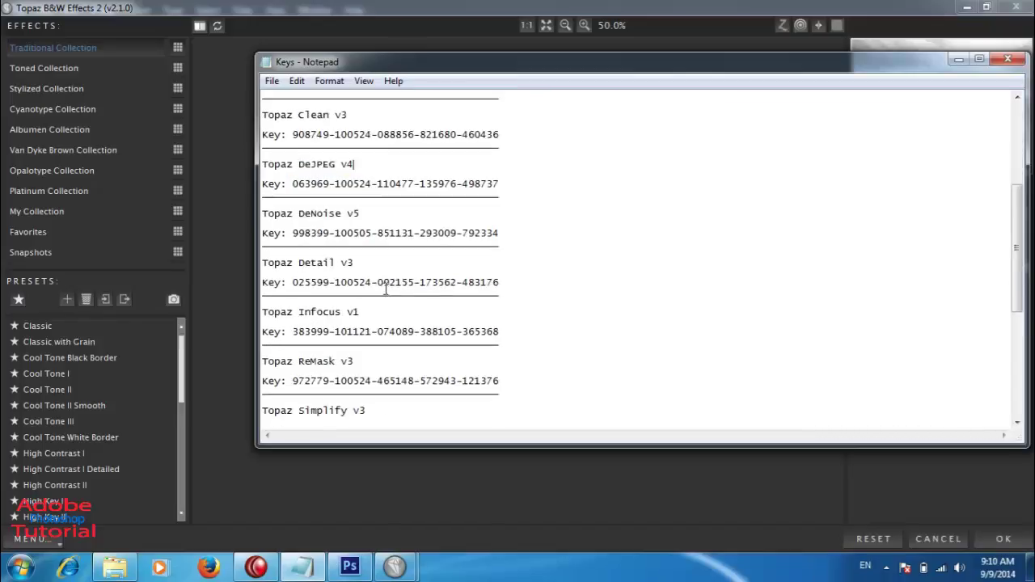
pyautogui.scroll(-2, 386, 289)
pyautogui.scroll(-1, 385, 289)
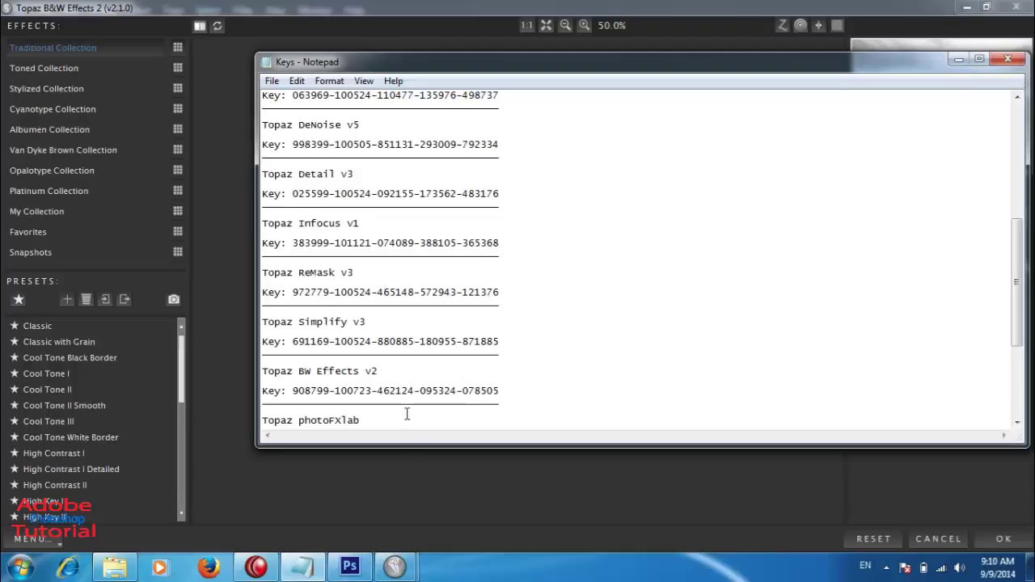
# Copy the Topaz BW Effects v2 key from the notes into the License Key field.
pyautogui.moveTo(262, 391)
pyautogui.mouseDown()
pyautogui.moveTo(505, 389)
pyautogui.moveTo(293, 392)
pyautogui.mouseUp()
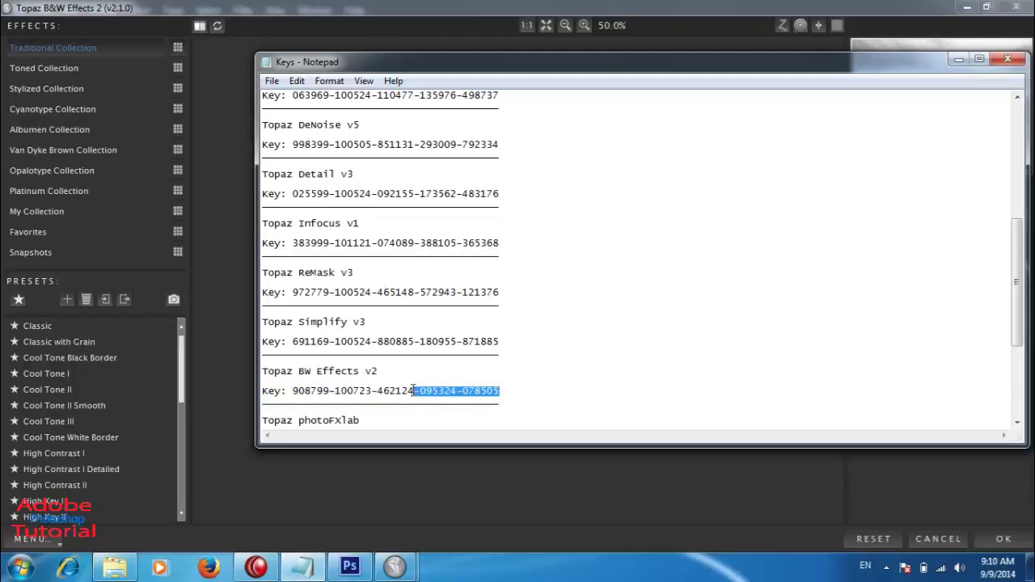
pyautogui.rightClick(310, 394)
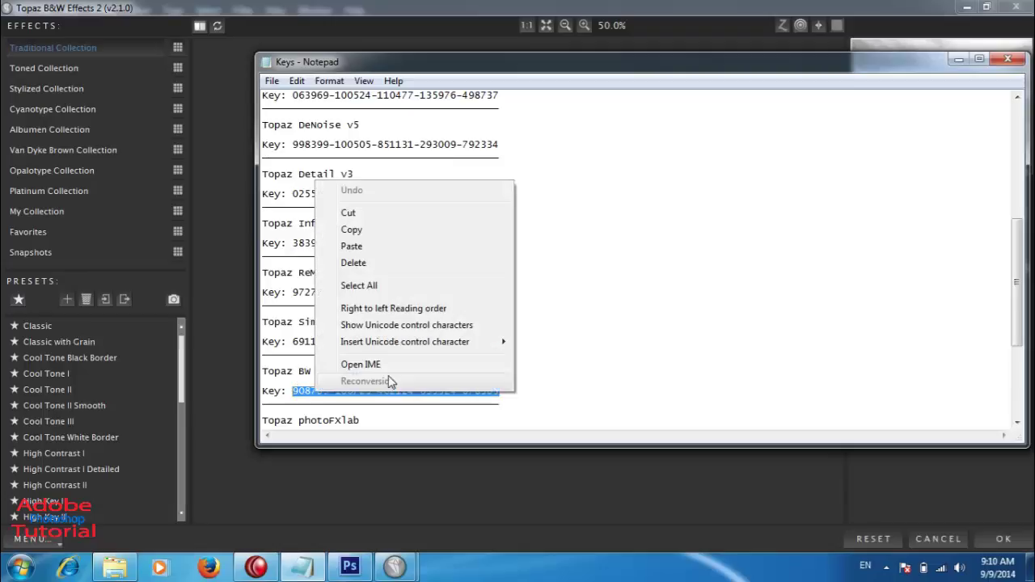
pyautogui.click(355, 231)
pyautogui.click(349, 566)
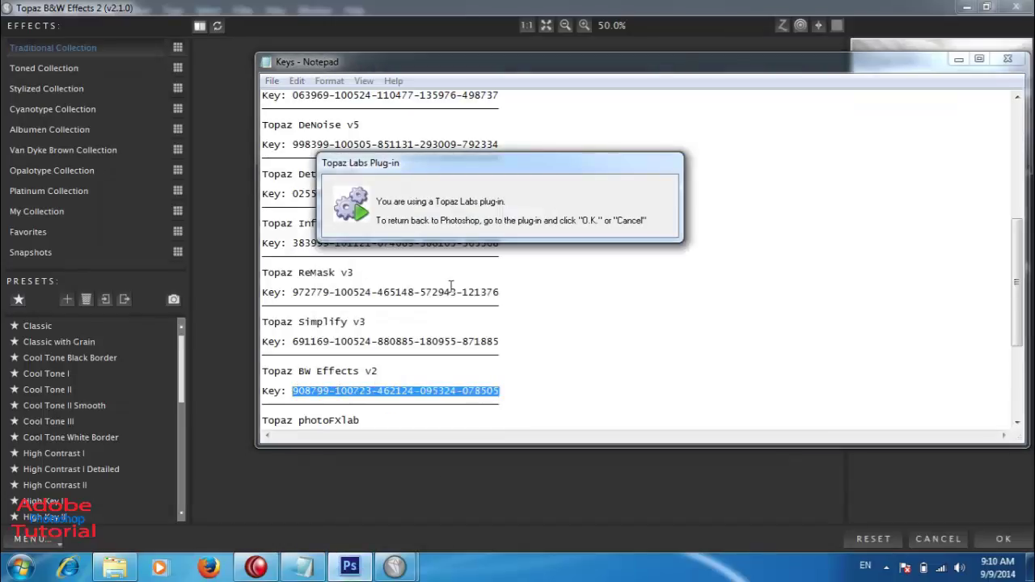
pyautogui.click(426, 523)
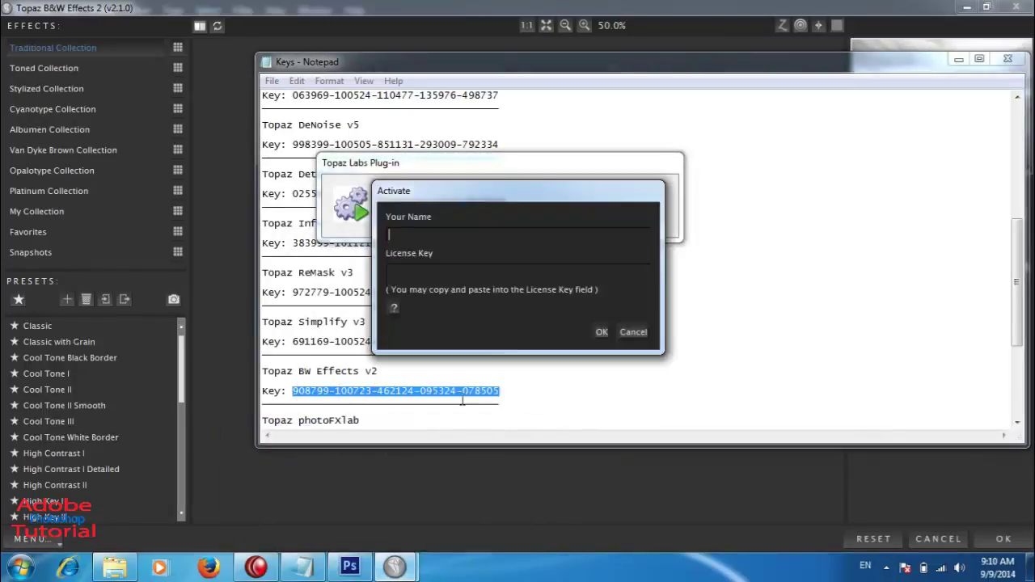
pyautogui.rightClick(394, 270)
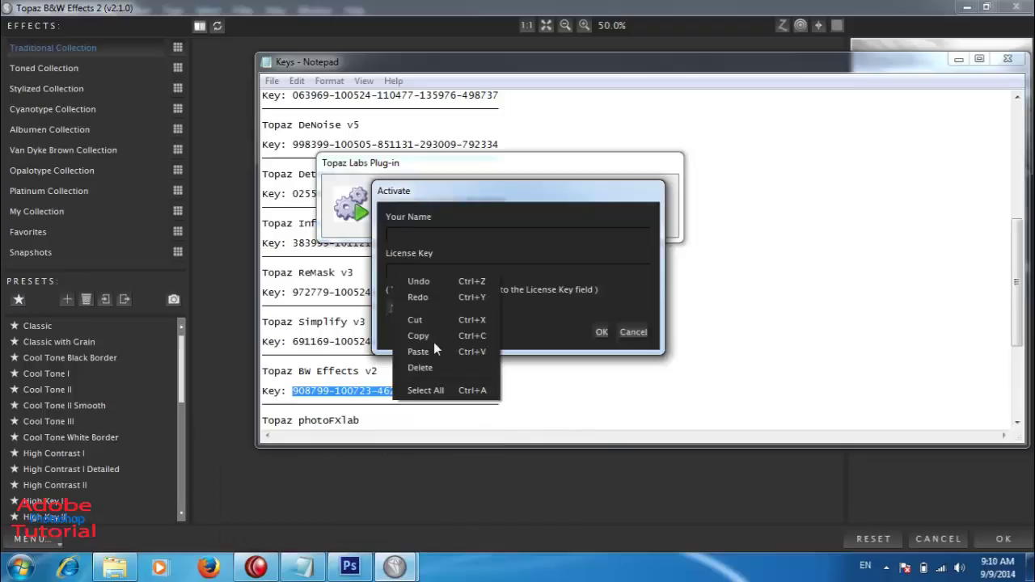
pyautogui.click(428, 350)
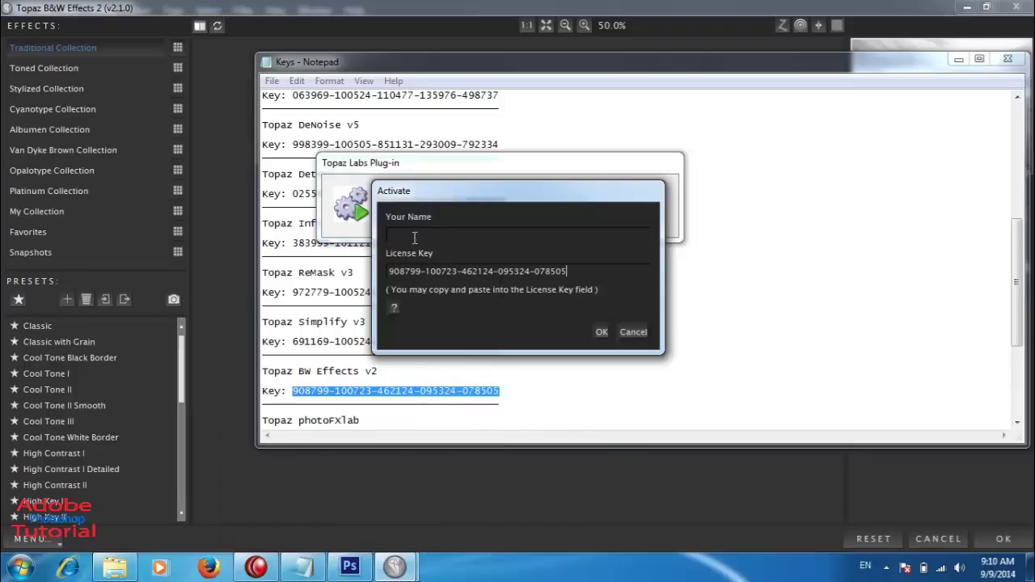
pyautogui.moveTo(395, 567)
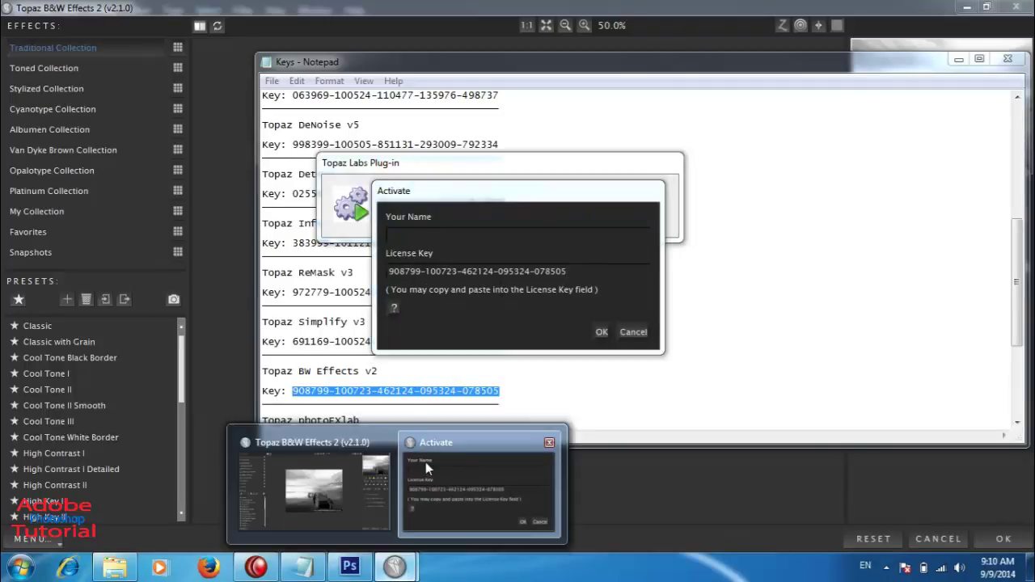
# Enter 'Topaz BW Effects v2' as Your Name, submit, and dismiss the Activation Successful message.
pyautogui.click(302, 566)
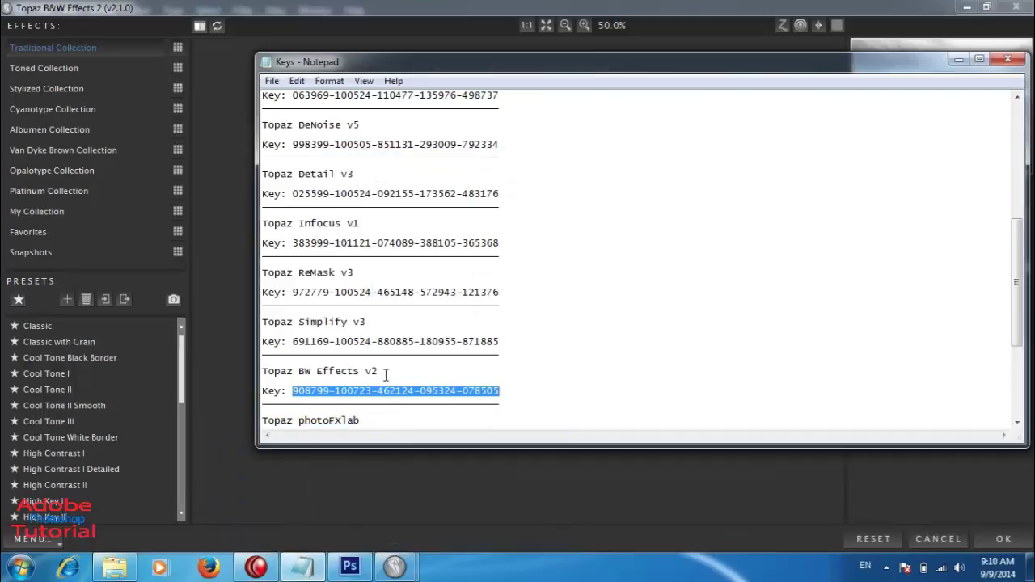
pyautogui.moveTo(386, 373); pyautogui.dragTo(250, 372)
pyautogui.rightClick(295, 372)
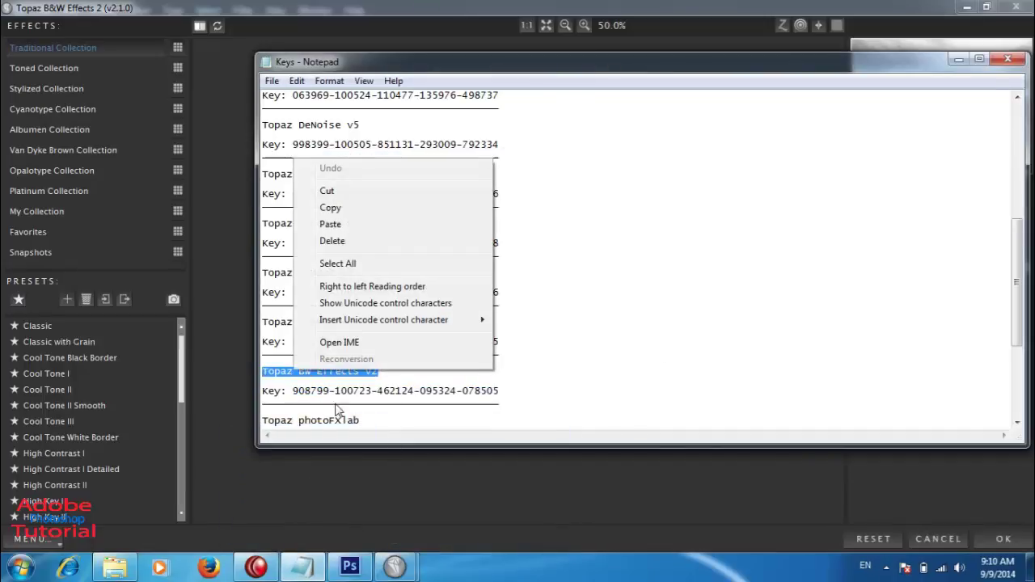
pyautogui.click(330, 208)
pyautogui.moveTo(394, 567)
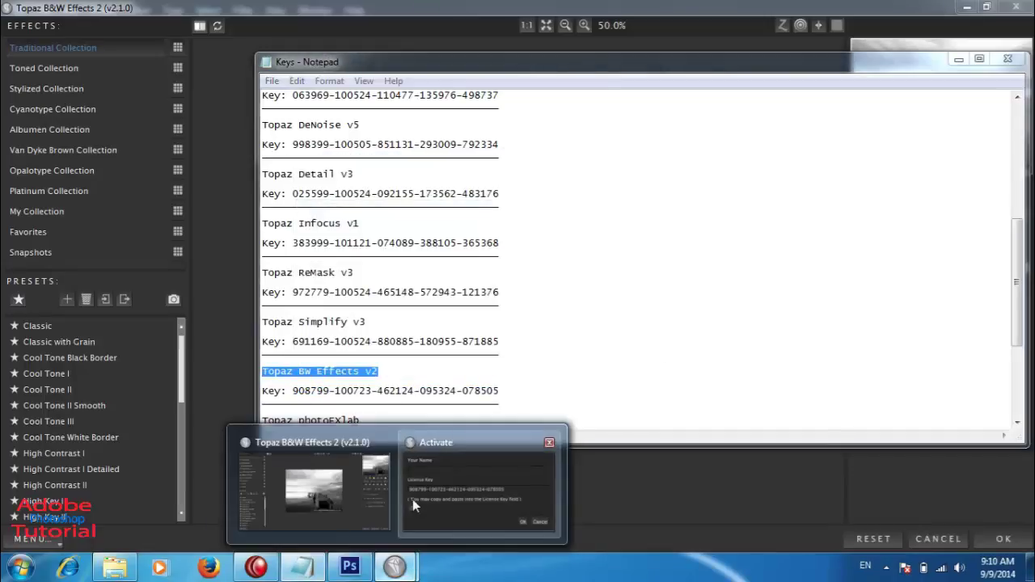
pyautogui.click(412, 499)
pyautogui.rightClick(426, 234)
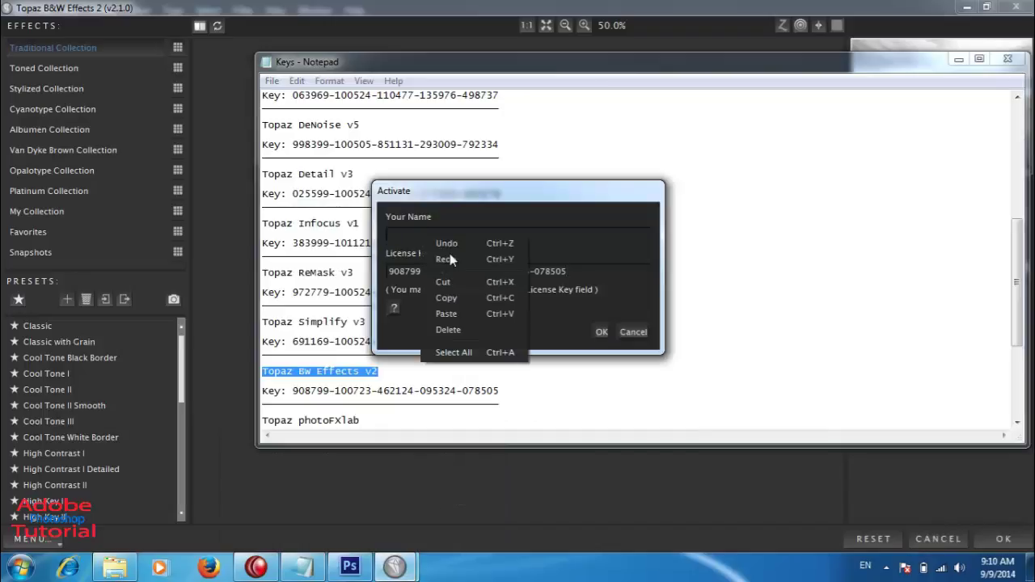
pyautogui.click(447, 311)
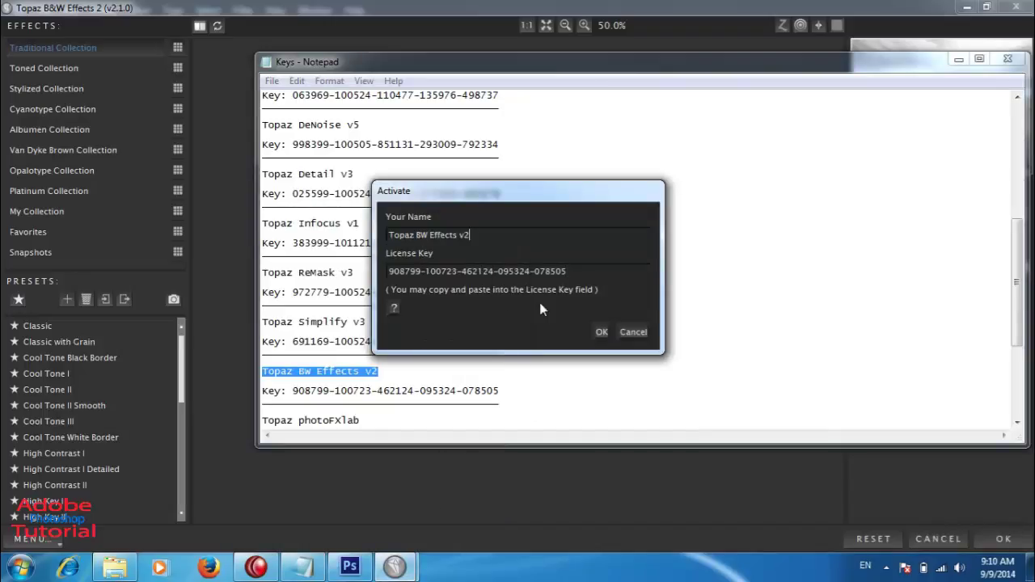
pyautogui.click(602, 331)
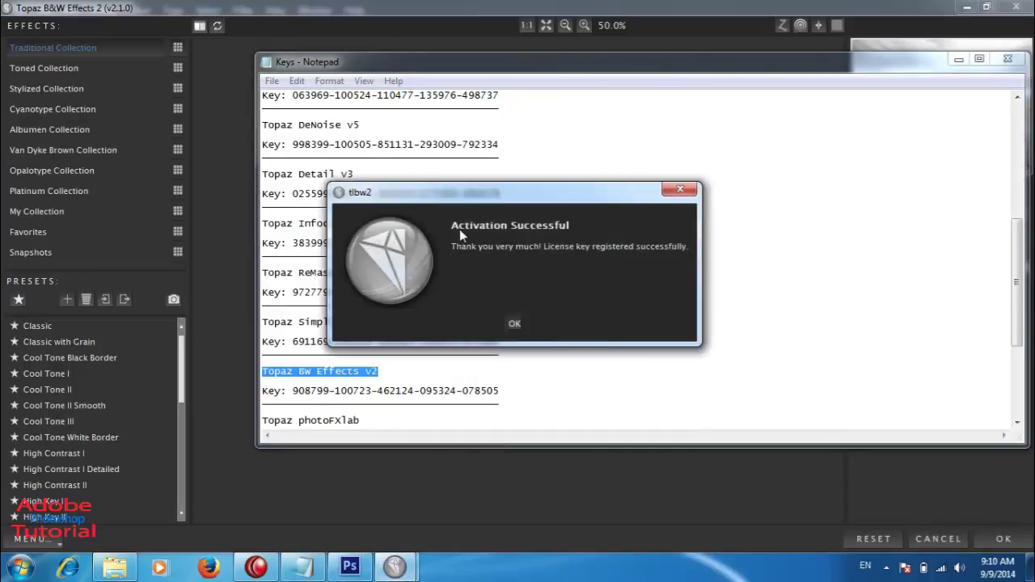
pyautogui.click(514, 325)
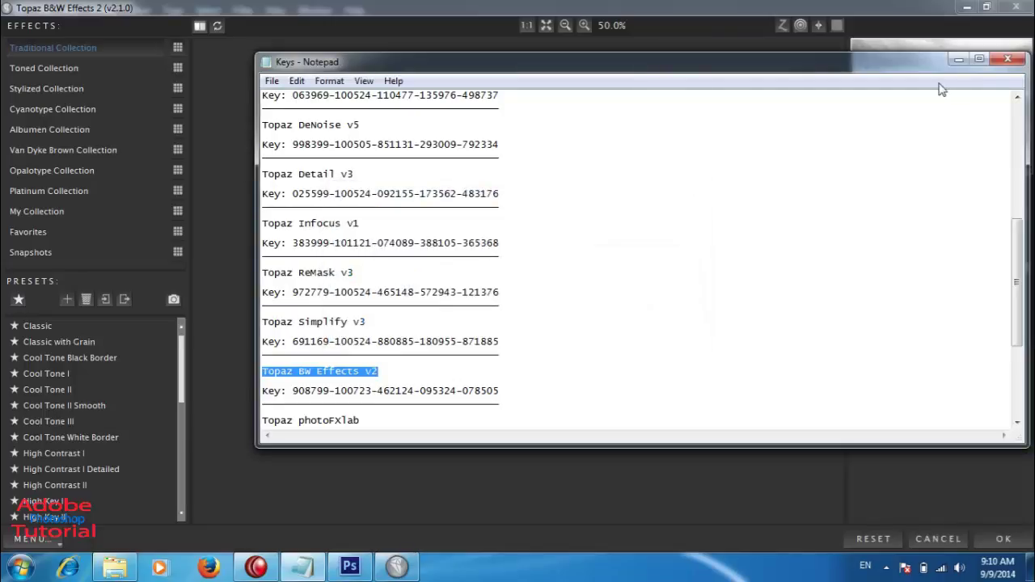
# Close the Keys notes and Topaz B&W Effects 2, then switch to the Topaz bundle folder.
pyautogui.click(1008, 59)
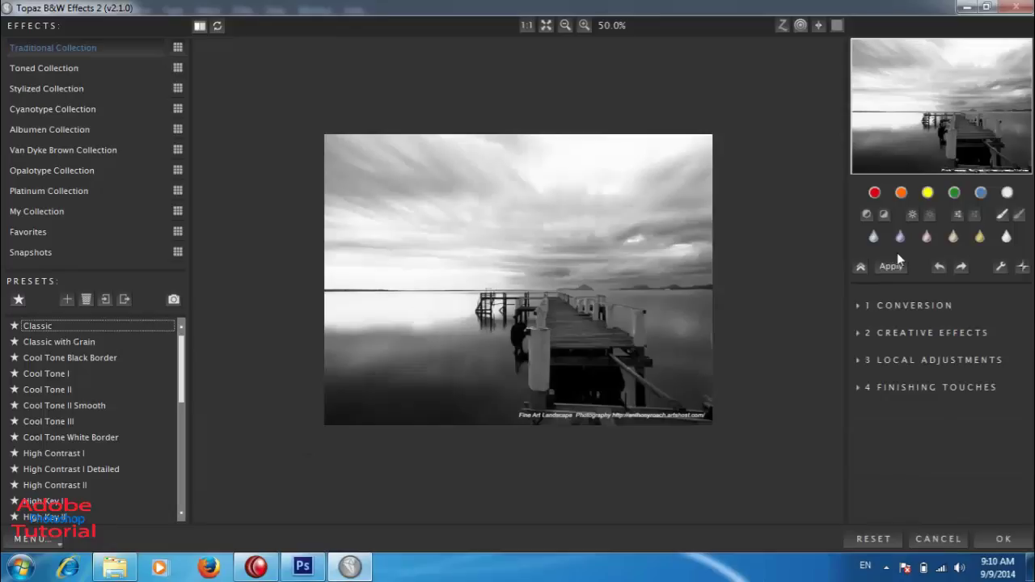
pyautogui.click(1003, 538)
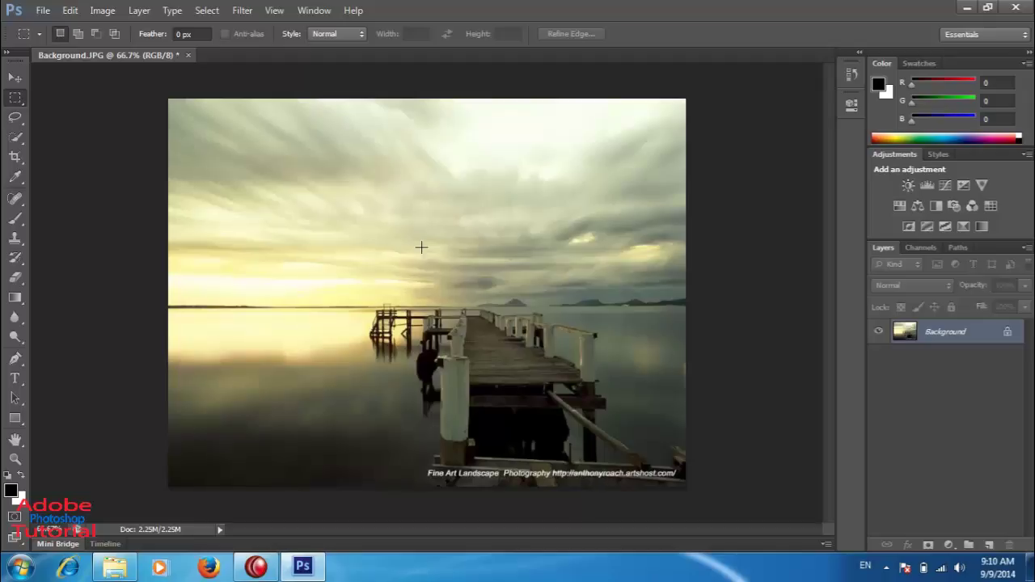
pyautogui.click(242, 9)
pyautogui.moveTo(264, 372)
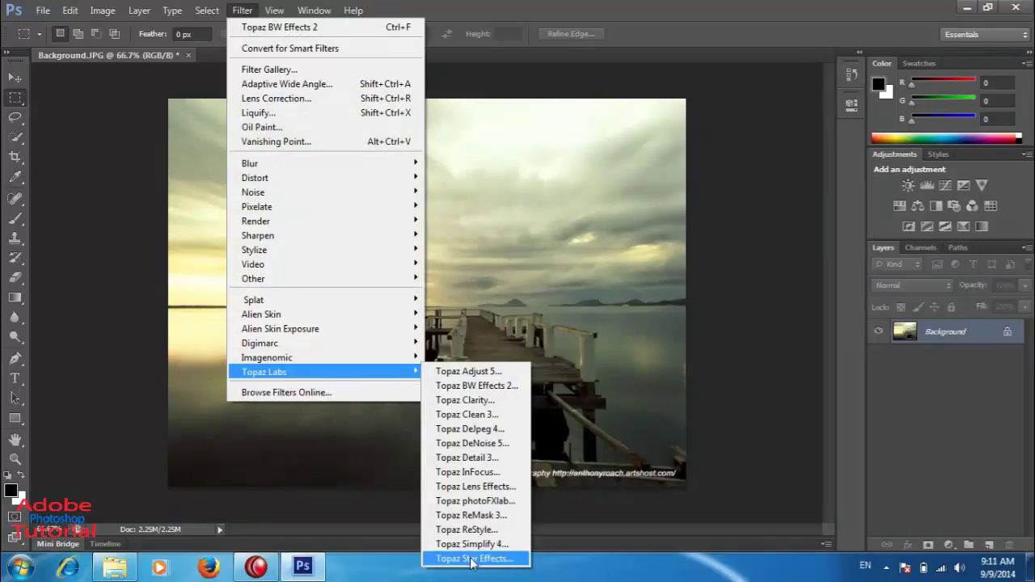
pyautogui.click(114, 566)
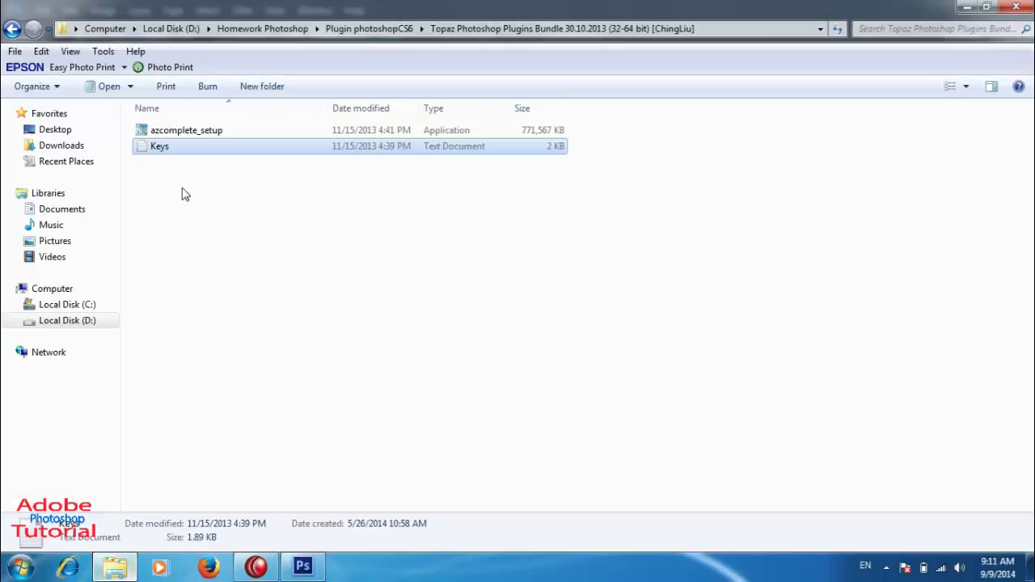
# Open Keys.txt in Notepad and mark the Topaz DeJPEG v4 entry.
pyautogui.press('Return')
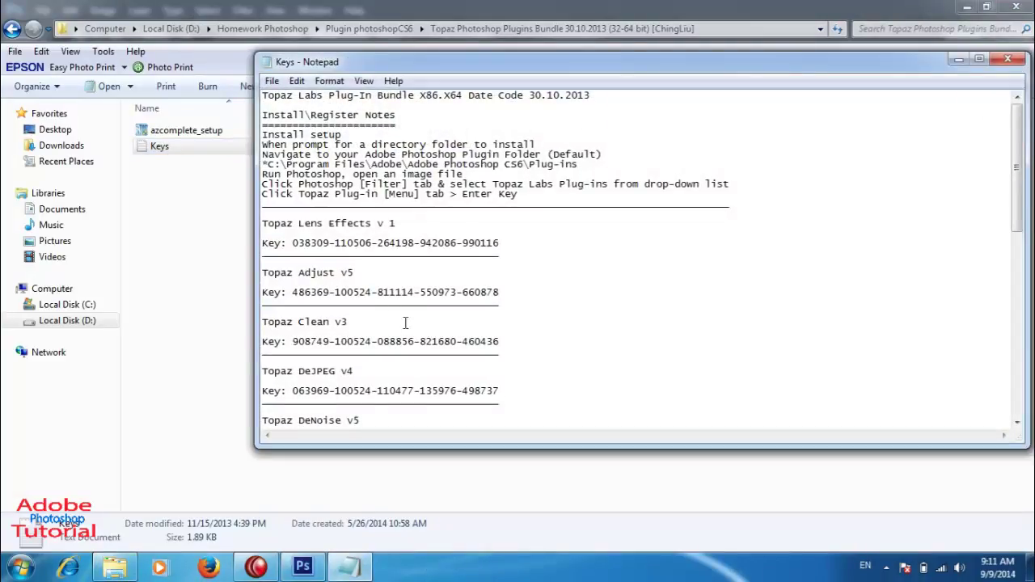
pyautogui.scroll(-1, 389, 318)
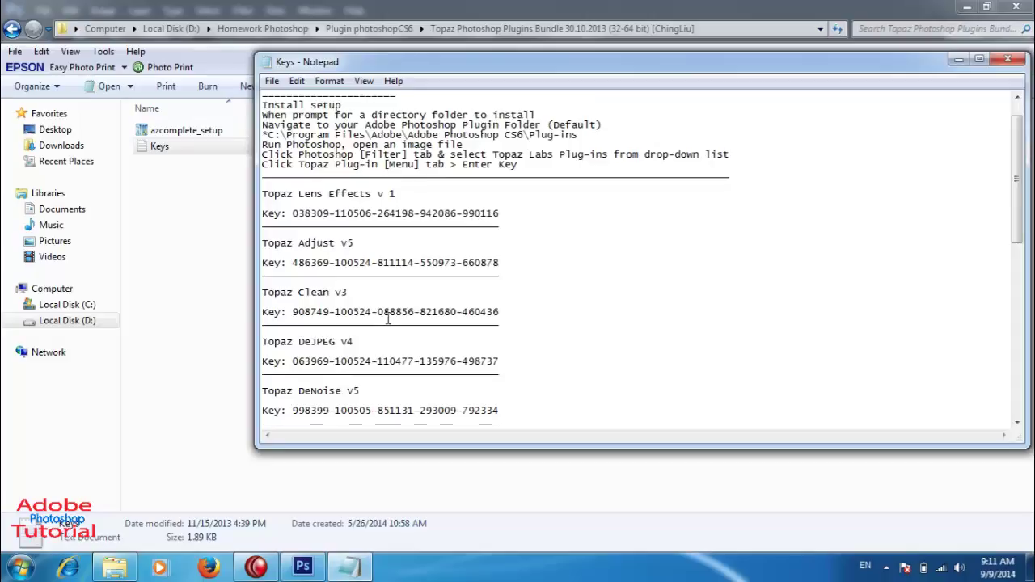
pyautogui.click(351, 342)
# Run Topaz DeJPEG 4 on the pier photo and apply it without a license prompt.
pyautogui.click(303, 567)
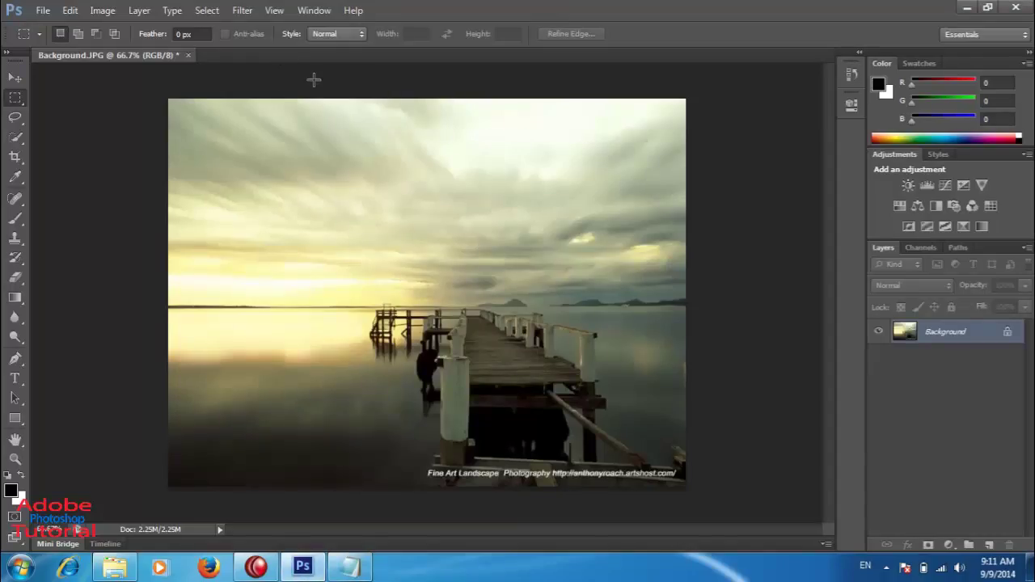
pyautogui.click(243, 10)
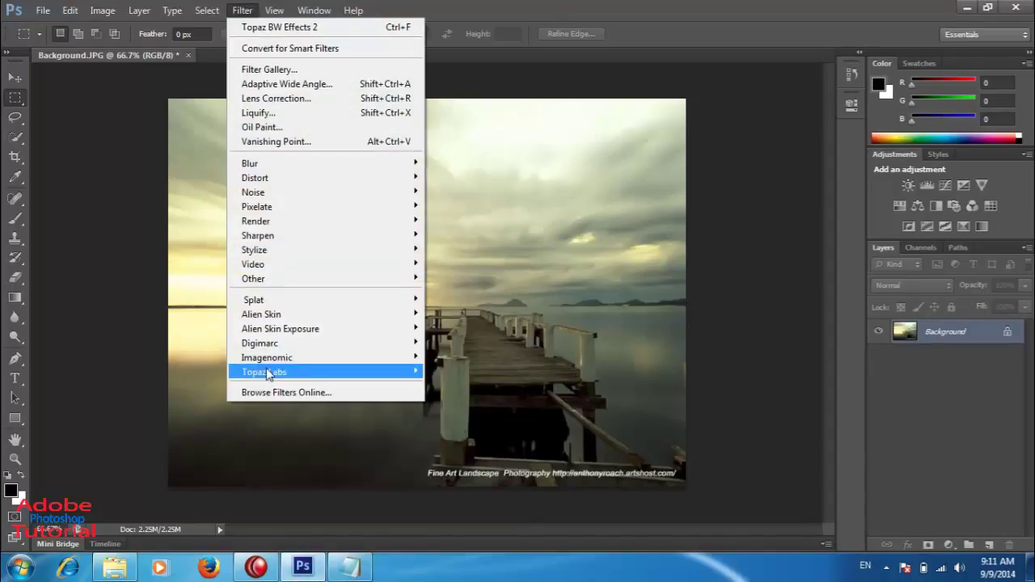
pyautogui.moveTo(265, 372)
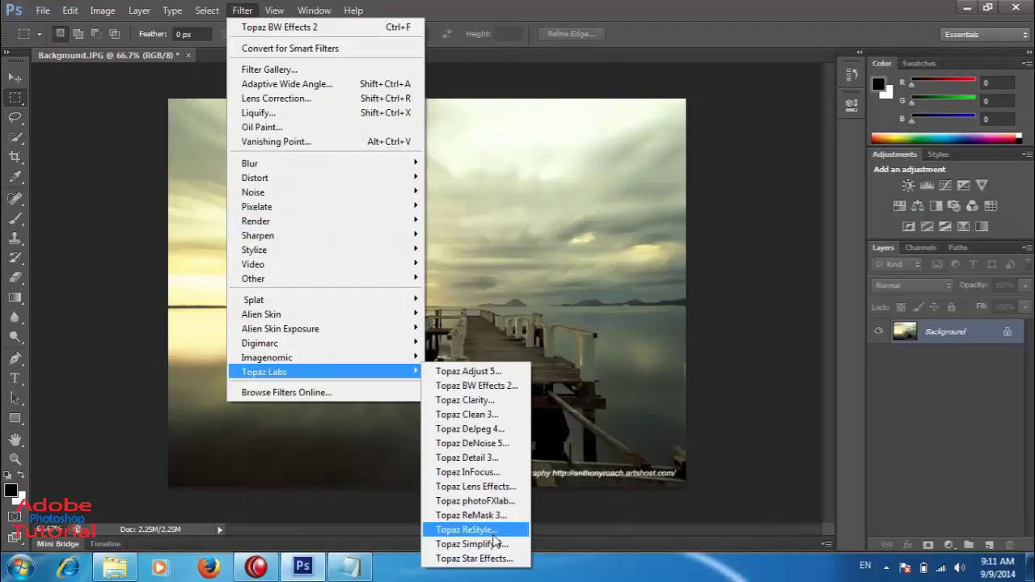
pyautogui.click(483, 431)
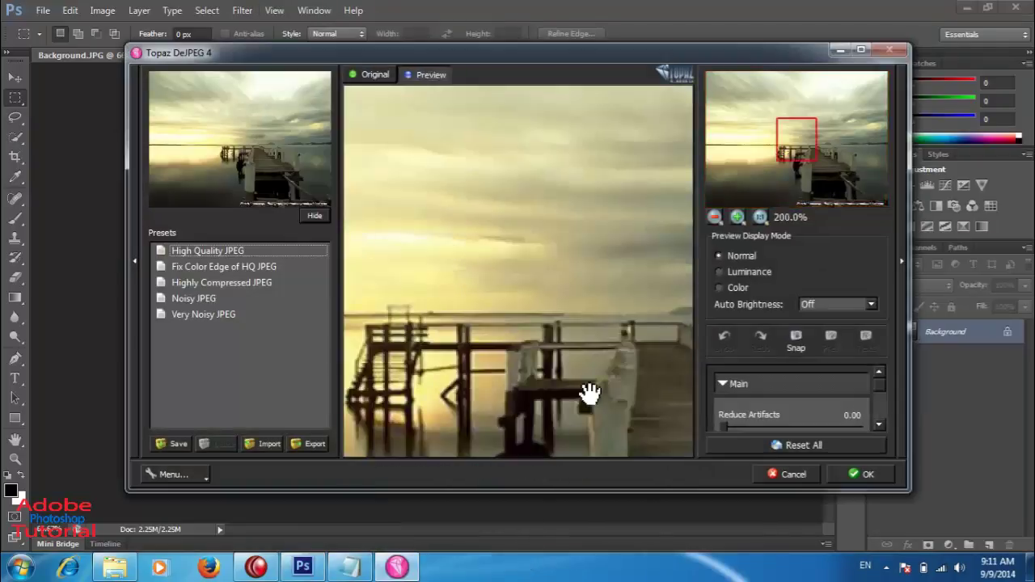
pyautogui.click(863, 474)
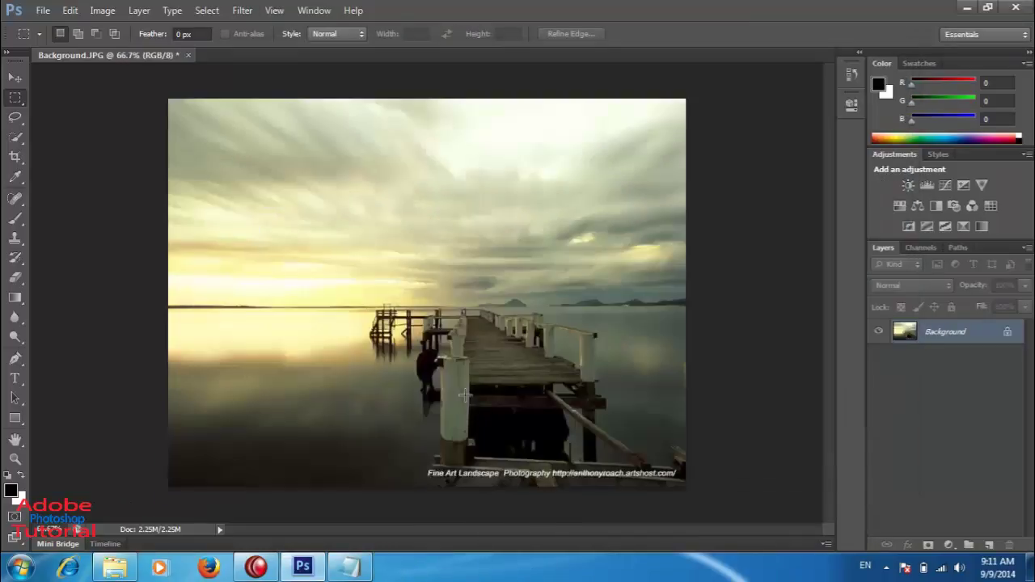
# Apply Topaz DeJPEG 4 a second time, then reopen the Filter menu.
pyautogui.click(244, 12)
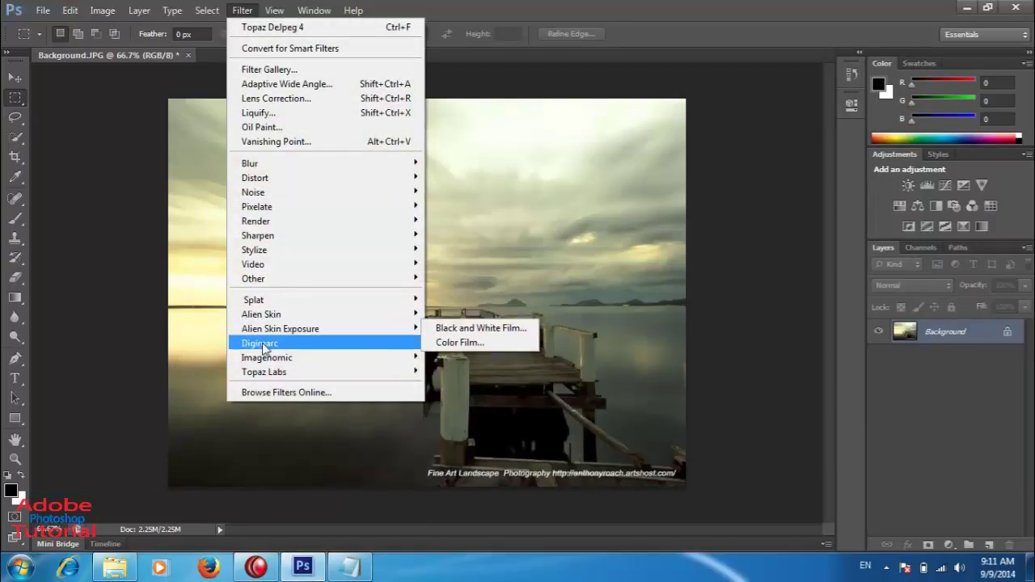
pyautogui.moveTo(324, 372)
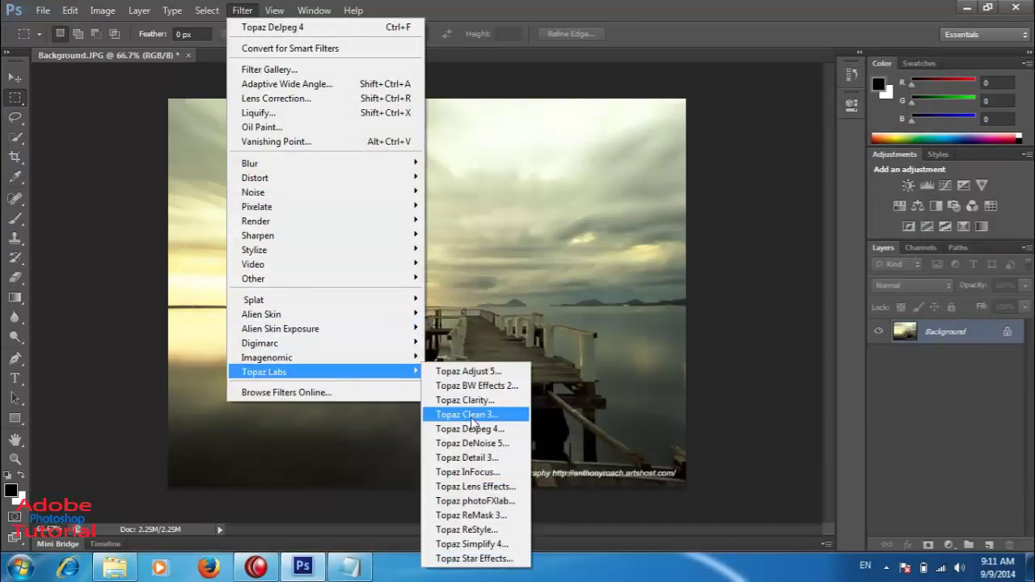
pyautogui.click(468, 429)
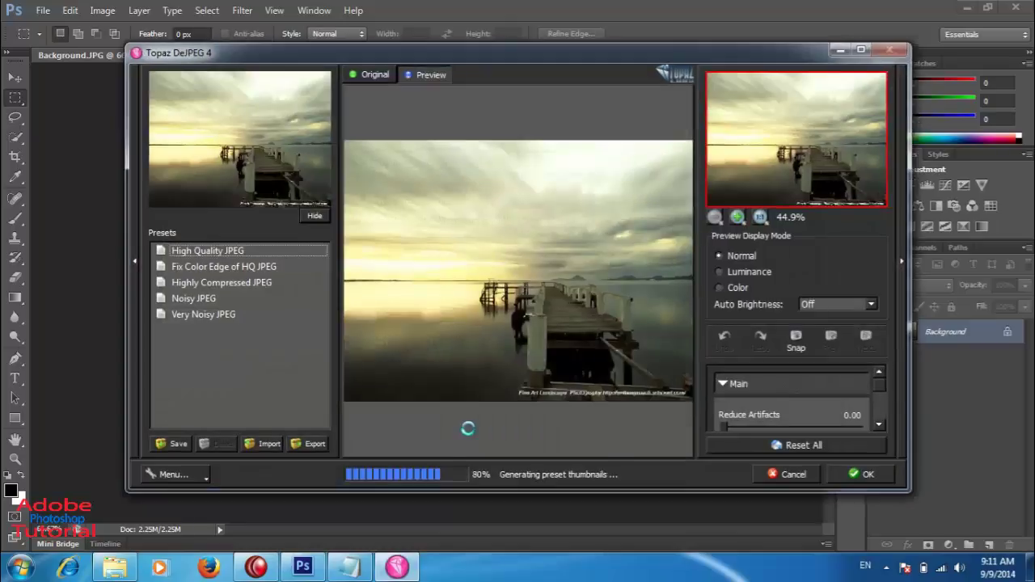
pyautogui.click(853, 474)
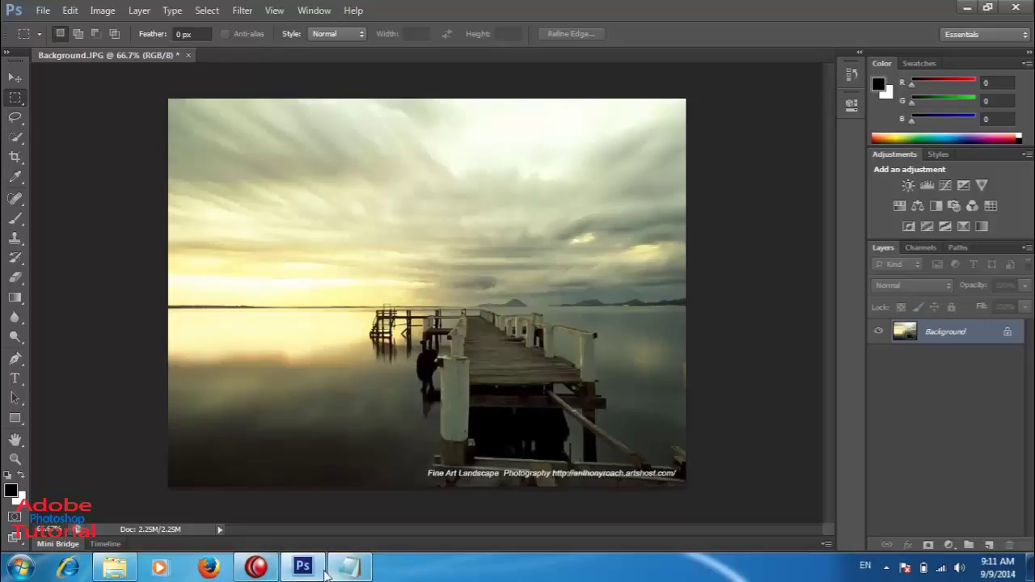
pyautogui.click(241, 9)
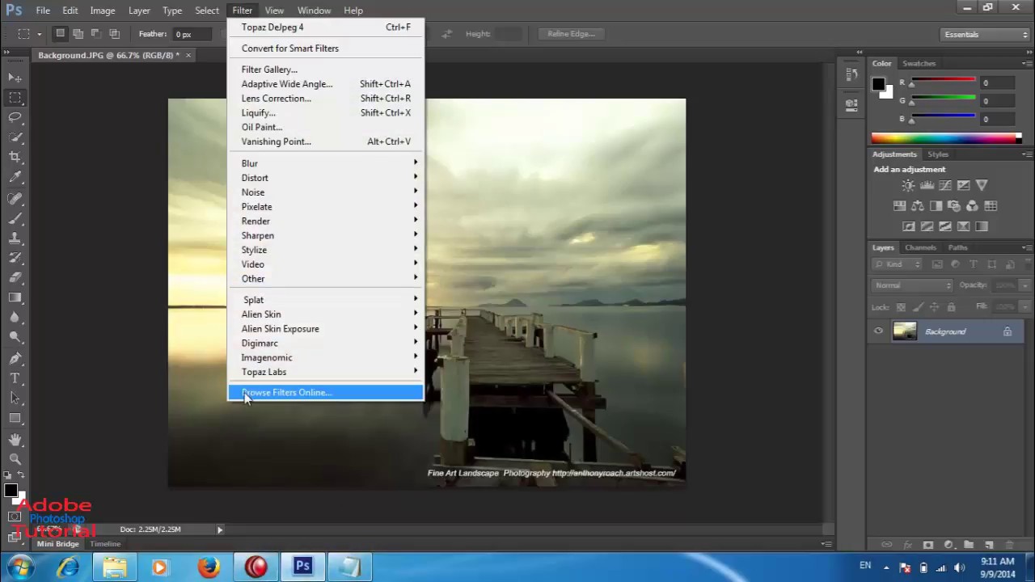
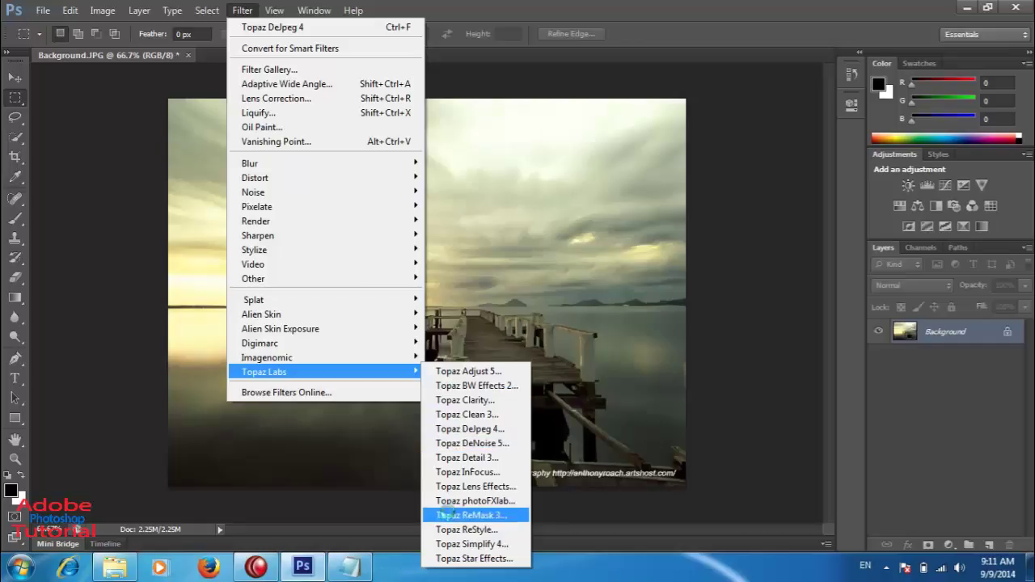
# Apply Topaz Lens Effects to the pier photo and reopen the Topaz Labs filter list.
pyautogui.click(477, 486)
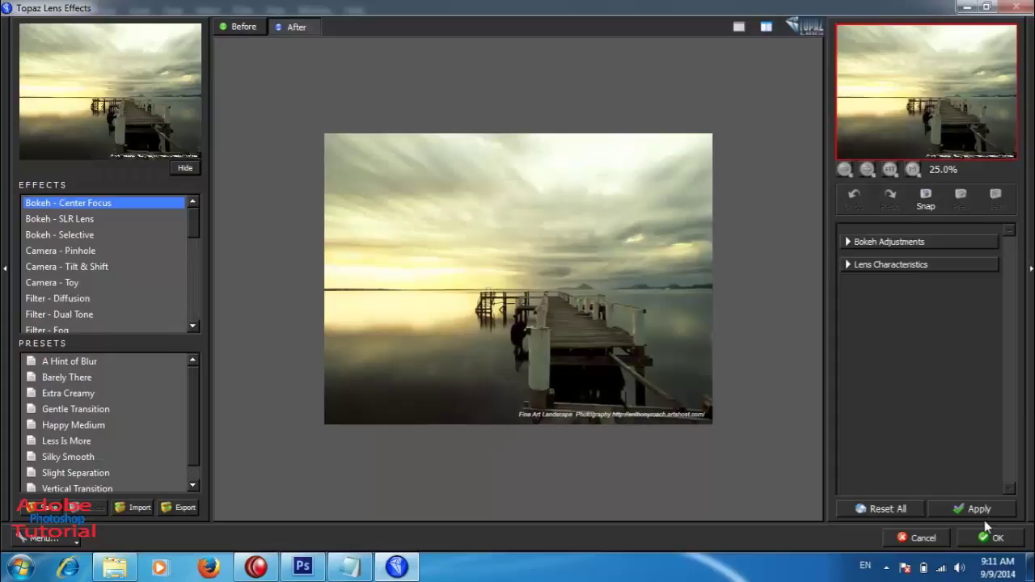
pyautogui.click(990, 537)
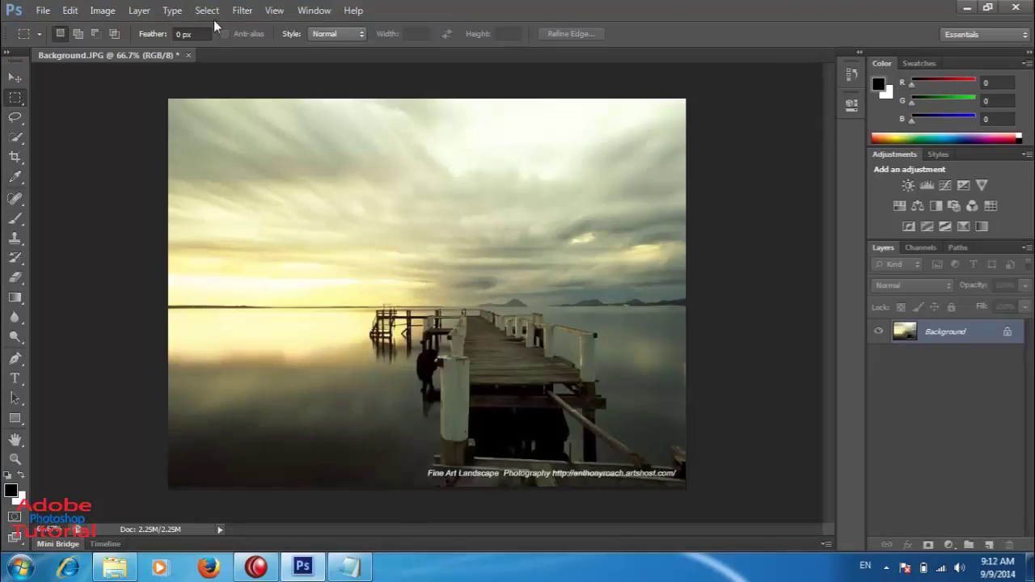
pyautogui.click(242, 10)
pyautogui.moveTo(264, 372)
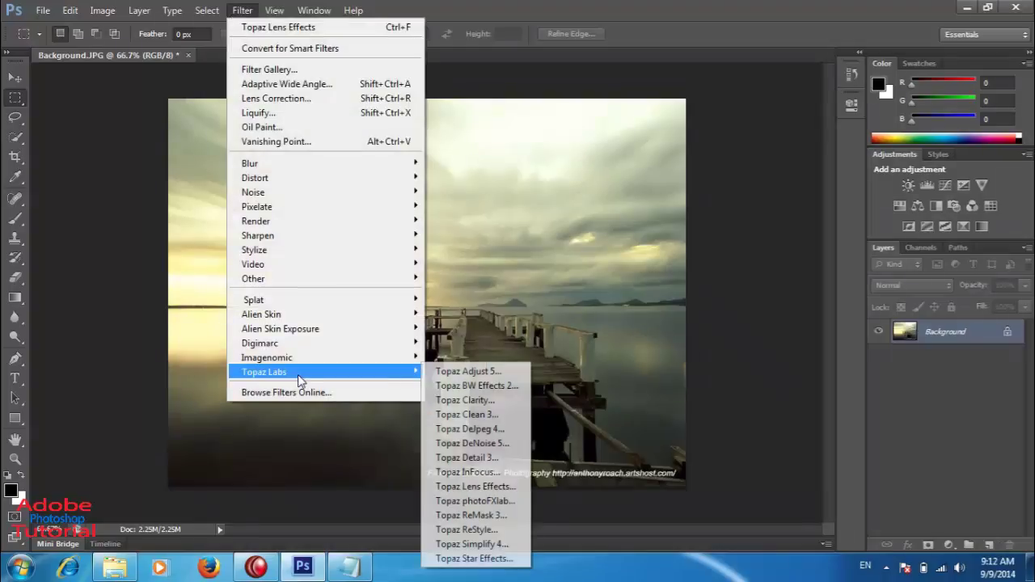
# Run Topaz Clean 3 on the pier photo, then close the pier photo.
pyautogui.click(494, 415)
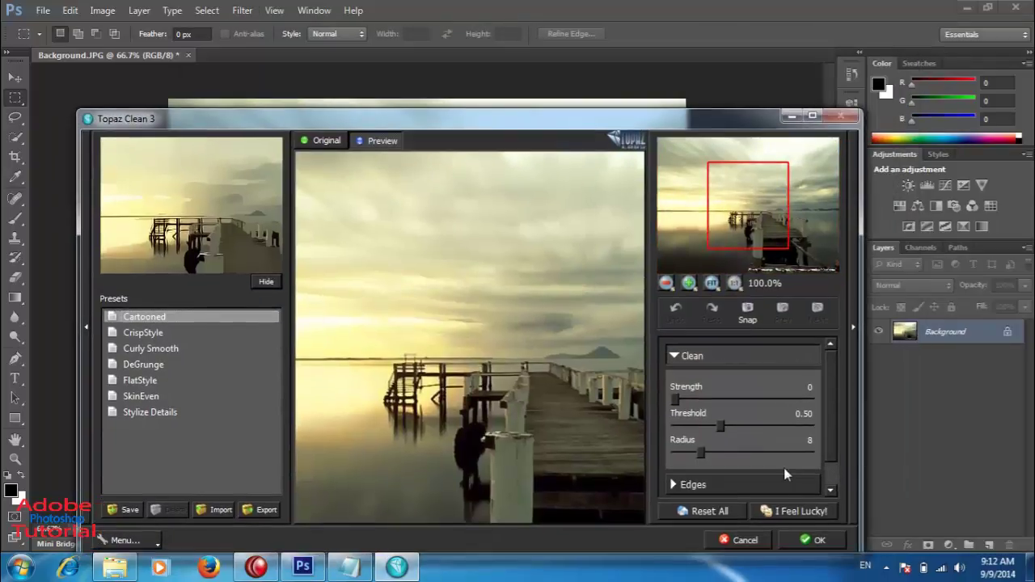
pyautogui.click(818, 540)
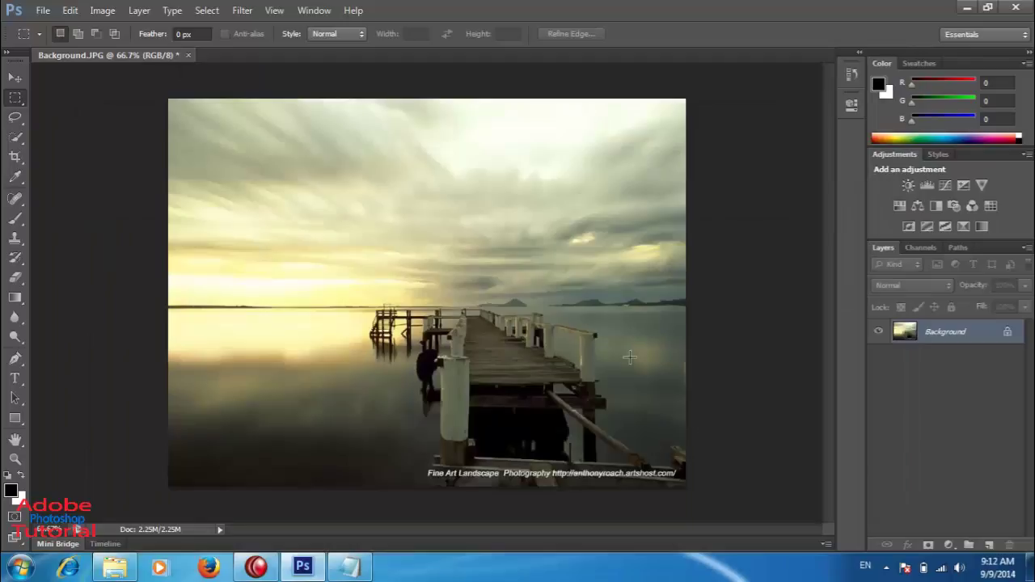
pyautogui.click(255, 12)
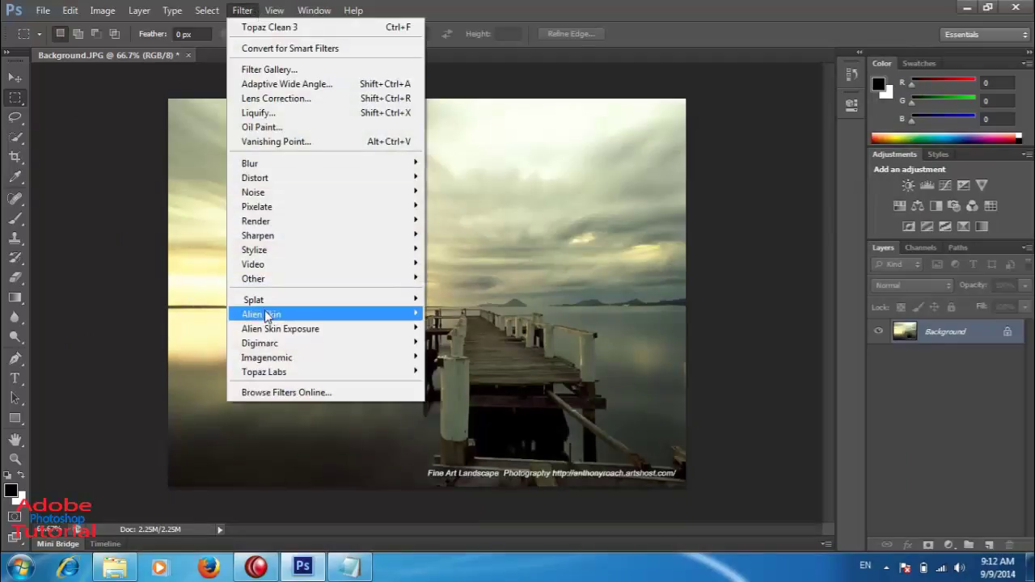
pyautogui.click(584, 271)
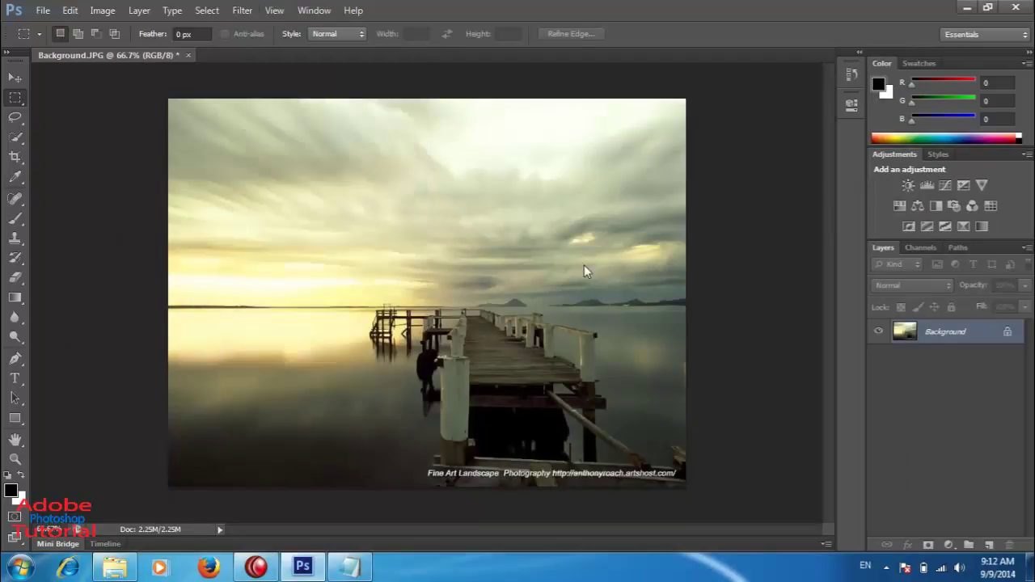
pyautogui.click(191, 55)
# Discard the pier photo's changes, open 0005053.jpg and launch Topaz ReMask 3 on it.
pyautogui.click(521, 225)
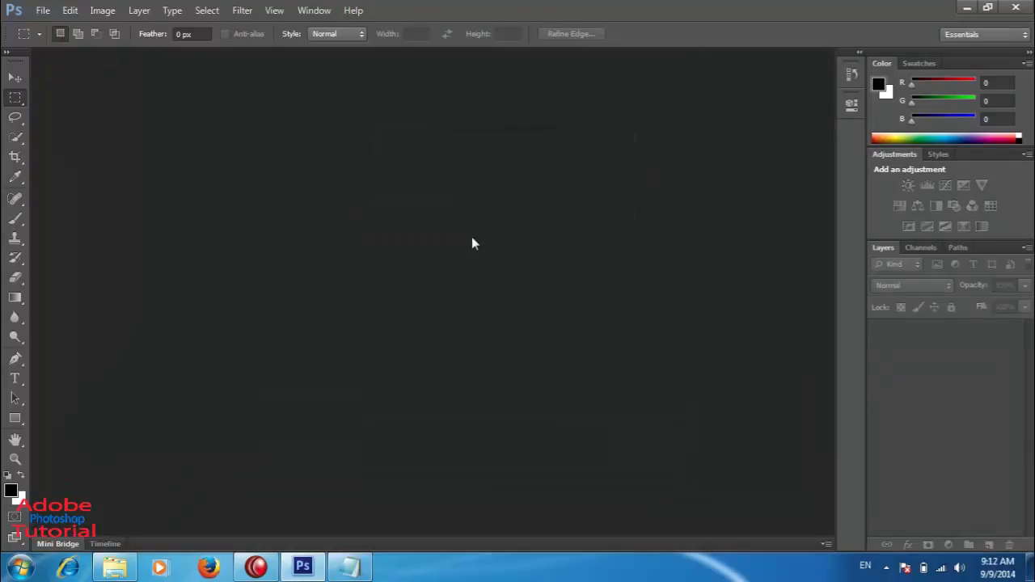
pyautogui.doubleClick(473, 242)
pyautogui.doubleClick(404, 155)
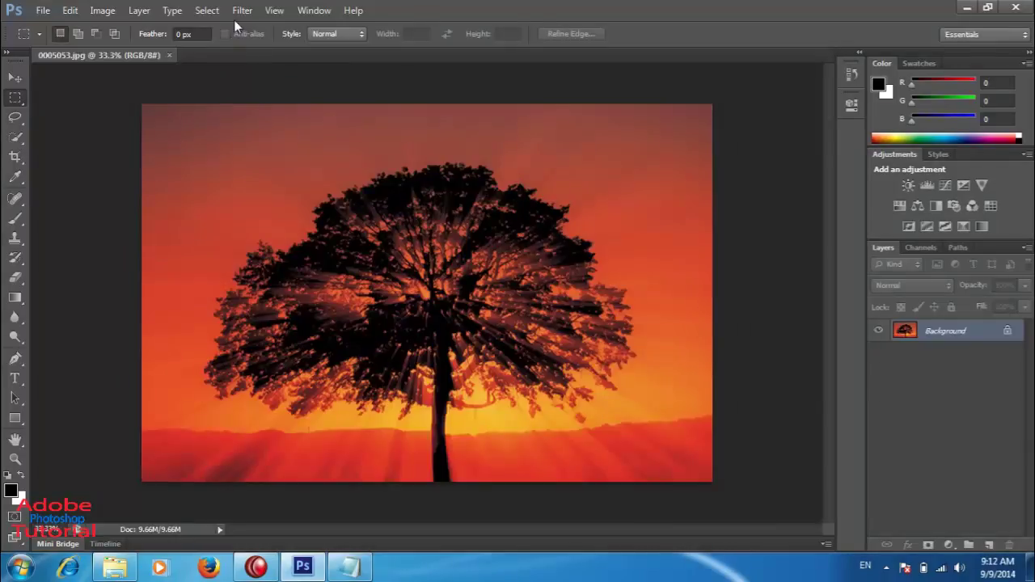
pyautogui.click(242, 10)
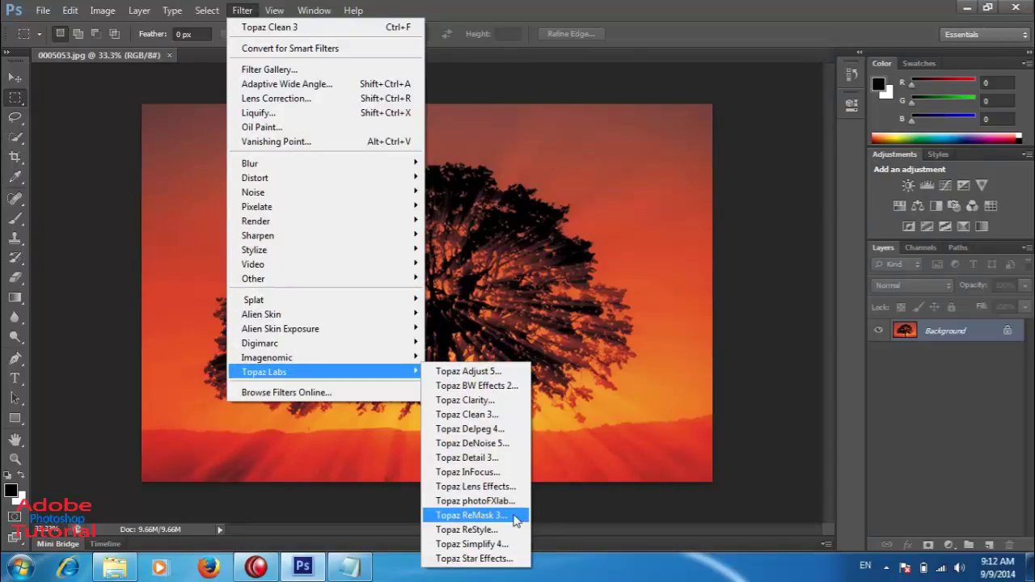
pyautogui.click(508, 516)
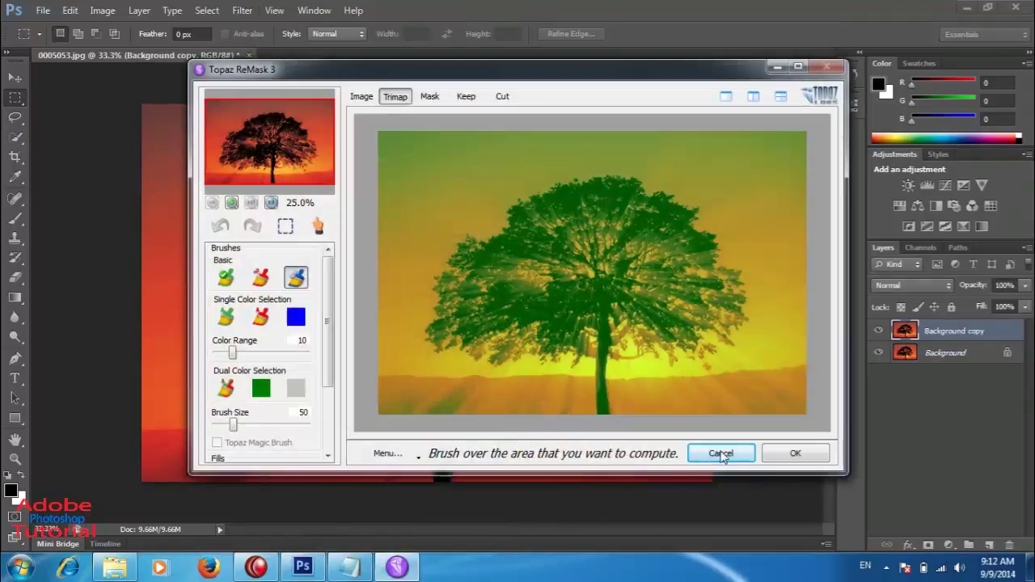
# Dismiss the ReMask reminder, bring up the Enter Key activation window and clear the old licence key.
pyautogui.click(783, 457)
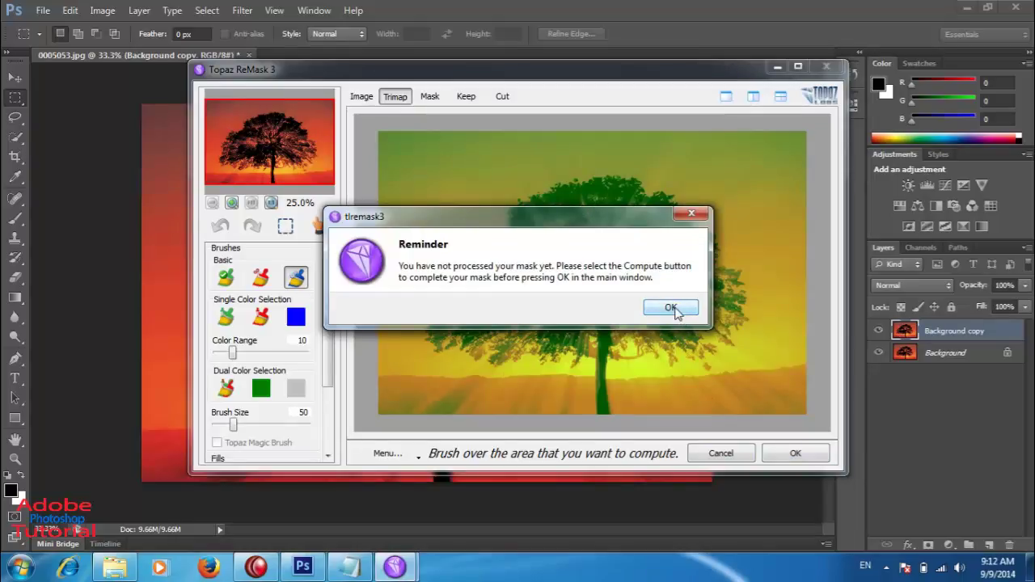
pyautogui.click(674, 309)
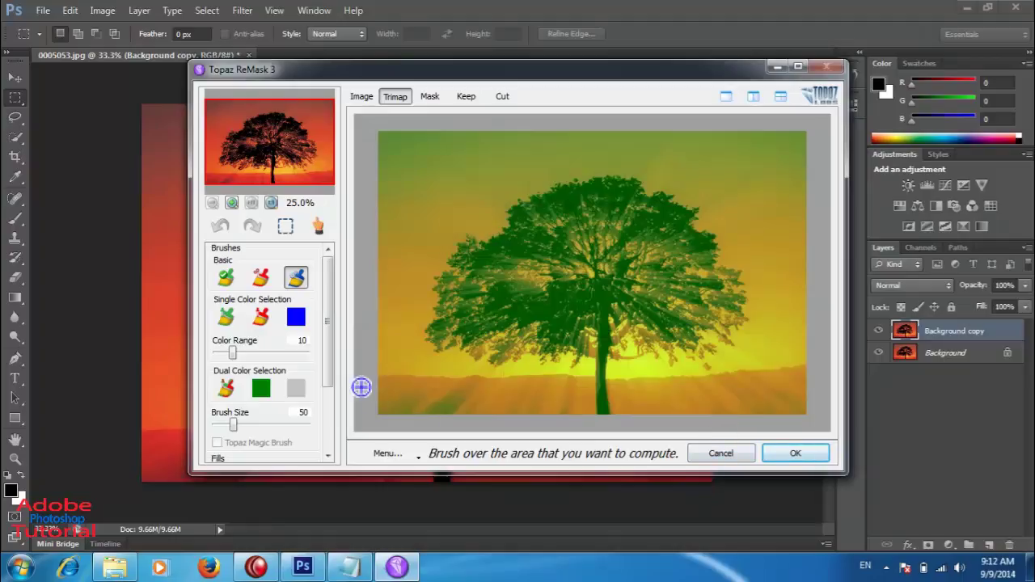
pyautogui.click(407, 455)
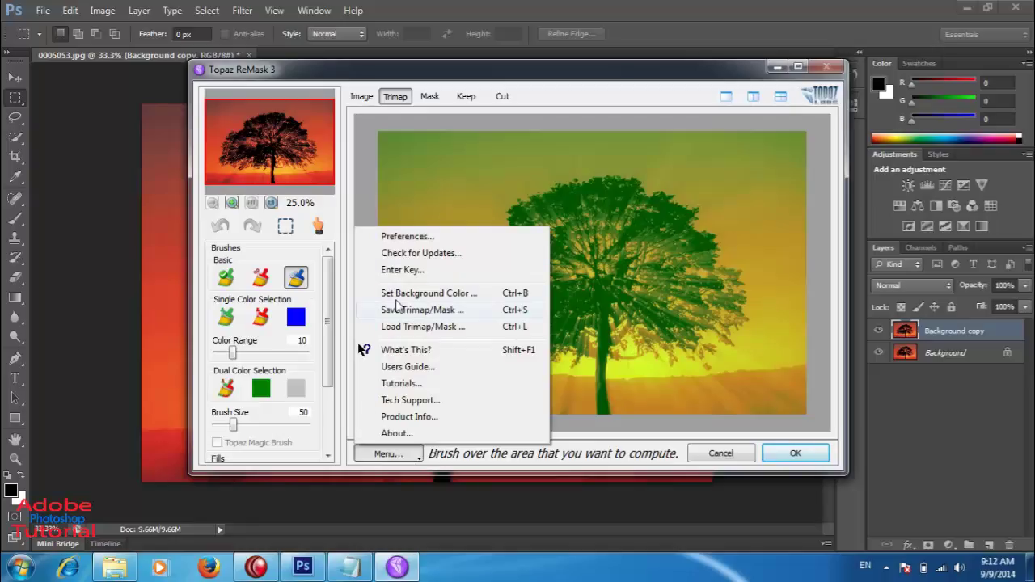
pyautogui.click(404, 270)
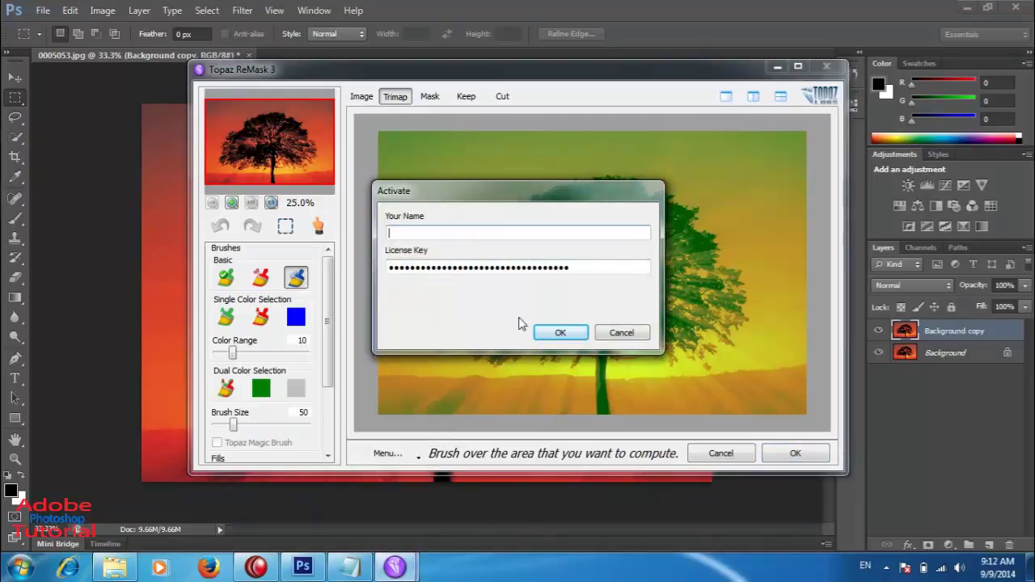
pyautogui.moveTo(556, 275); pyautogui.dragTo(153, 270)
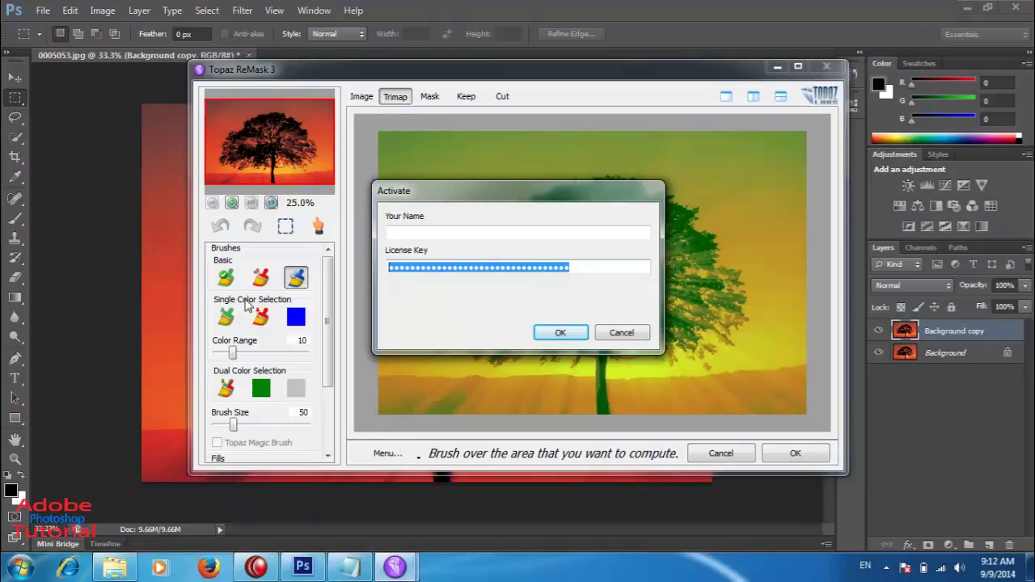
pyautogui.press('BackSpace')
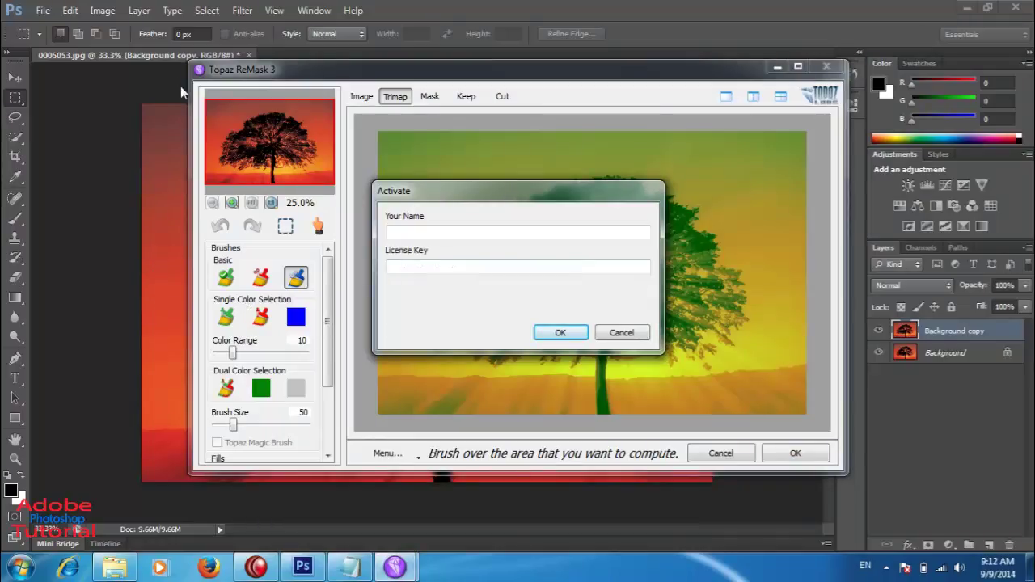
# Copy the Topaz ReMask v3 licence key from the Keys notes in Notepad.
pyautogui.hotkey('ctrl', 'v')
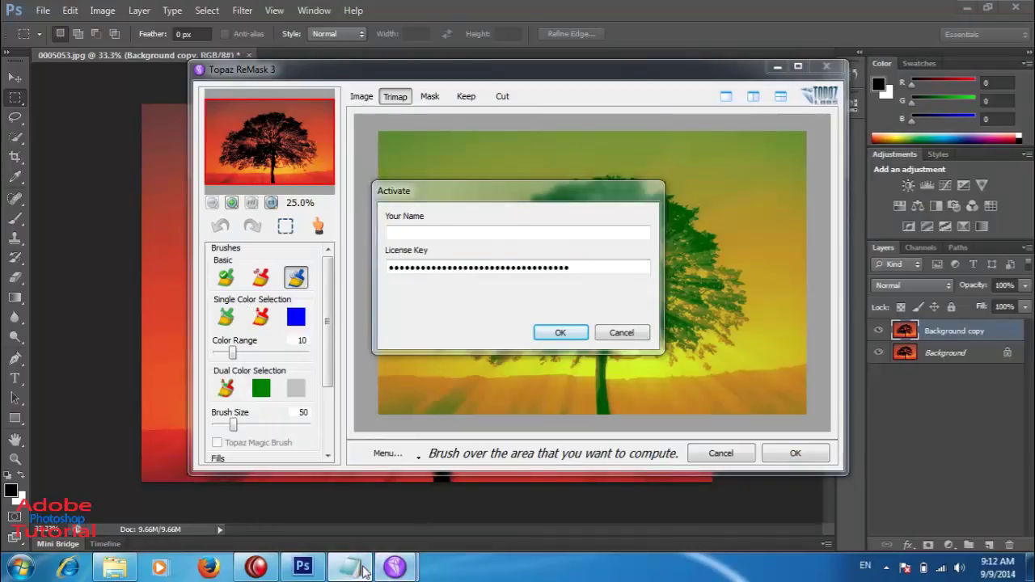
pyautogui.click(349, 566)
pyautogui.scroll(-2, 429, 400)
pyautogui.scroll(-1, 416, 392)
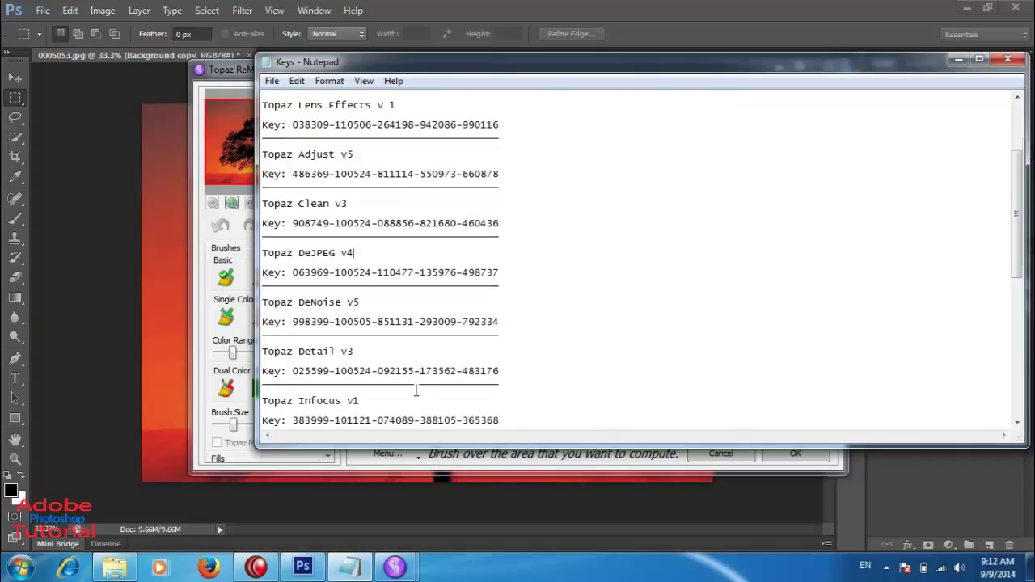
pyautogui.scroll(-3, 412, 392)
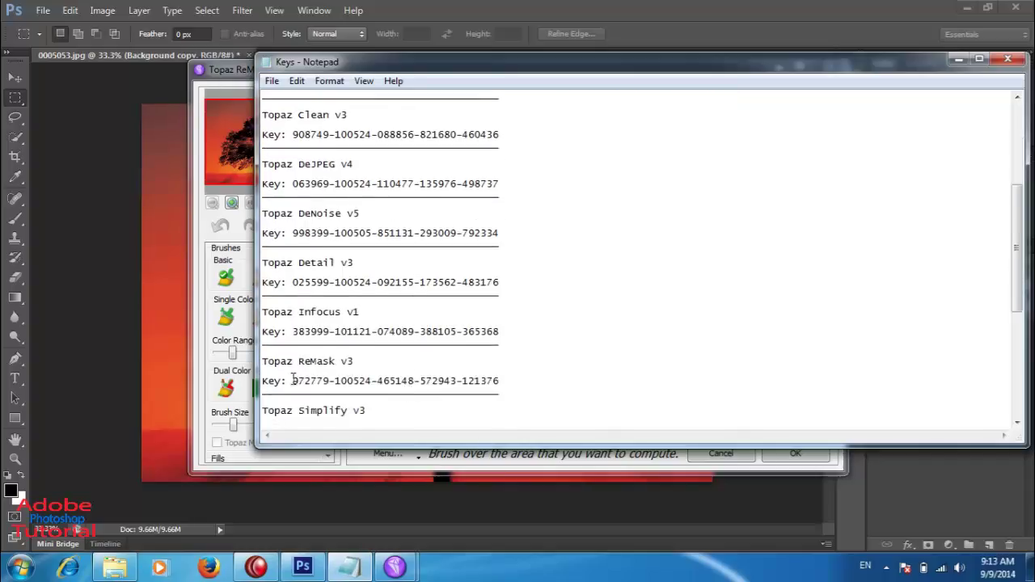
pyautogui.moveTo(293, 379)
pyautogui.mouseDown()
pyautogui.moveTo(526, 399)
pyautogui.moveTo(477, 379)
pyautogui.mouseUp()
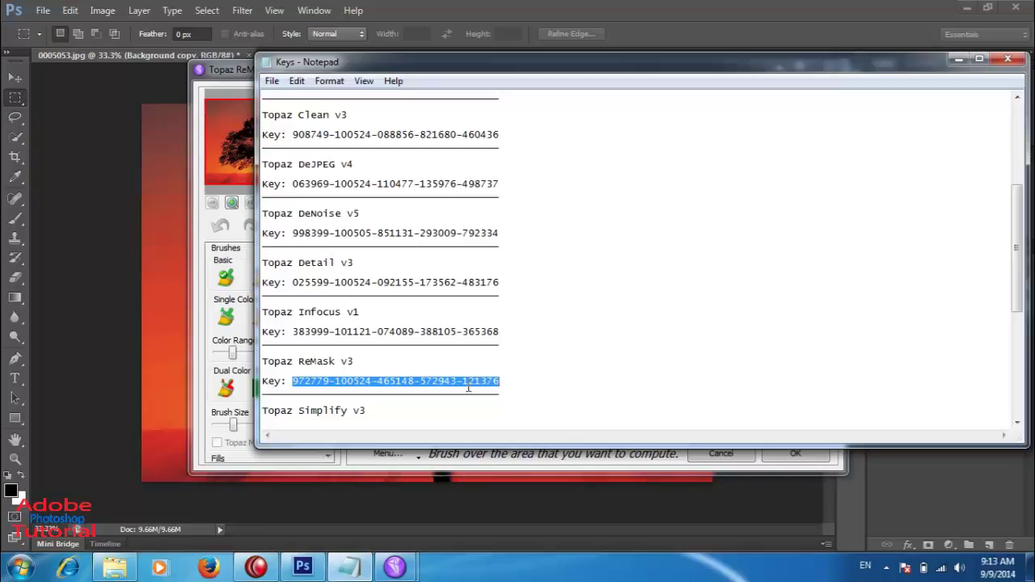
pyautogui.rightClick(468, 389)
pyautogui.click(516, 222)
# Paste the copied key over the existing text in ReMask's License Key field.
pyautogui.click(331, 569)
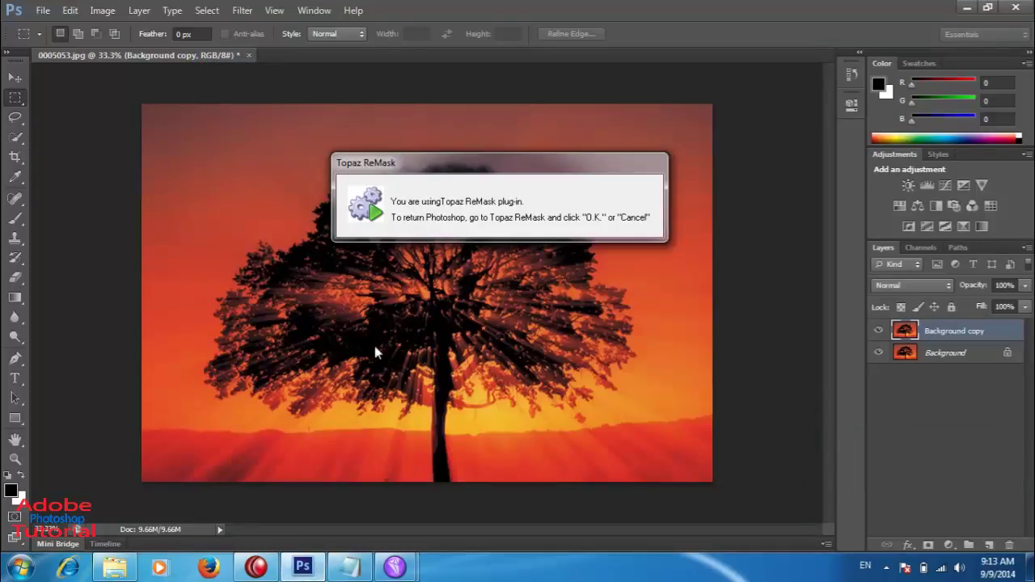
pyautogui.moveTo(394, 567)
pyautogui.click(453, 501)
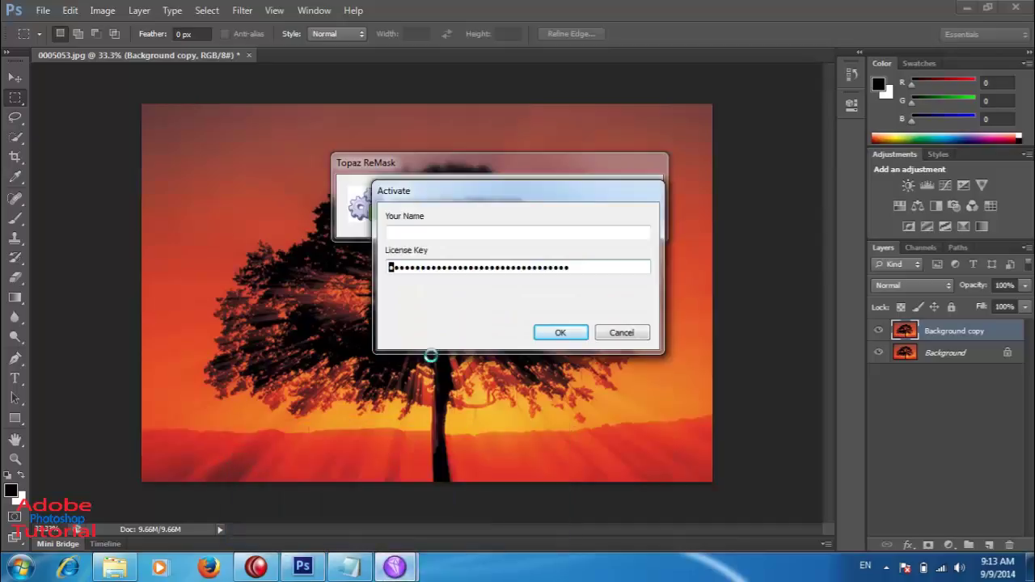
pyautogui.moveTo(585, 268); pyautogui.dragTo(387, 259)
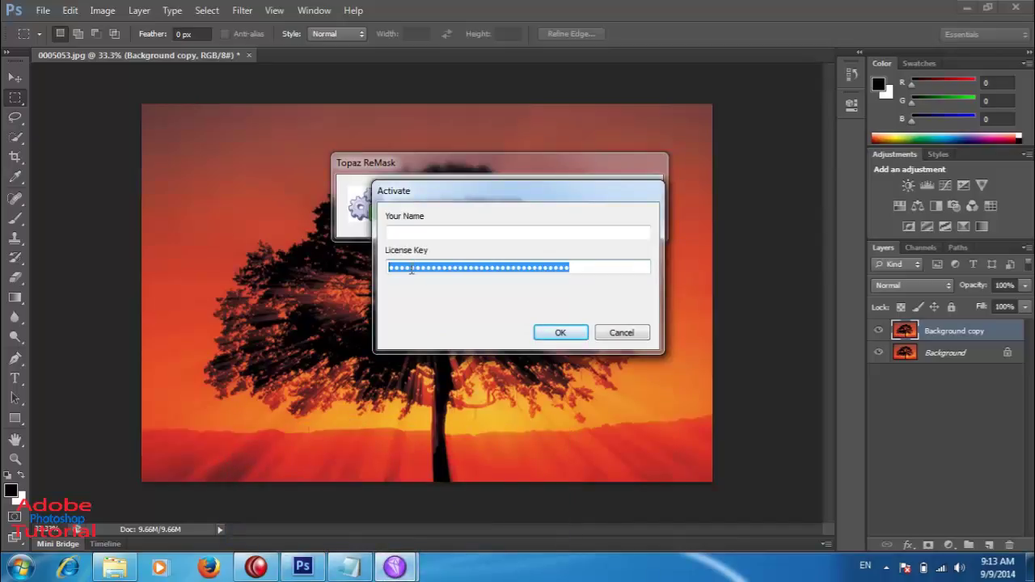
pyautogui.hotkey('ctrl', 'v')
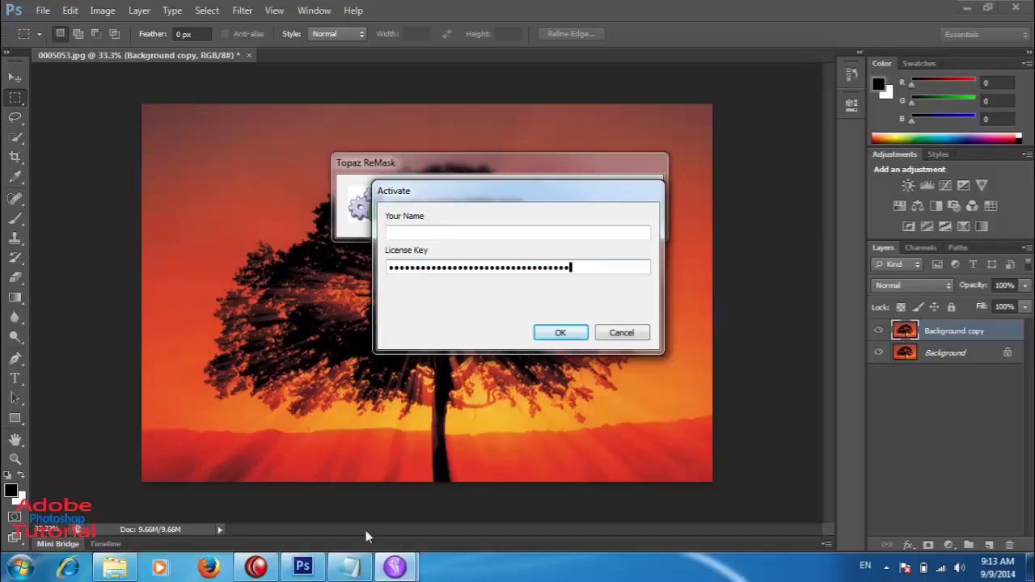
pyautogui.click(356, 568)
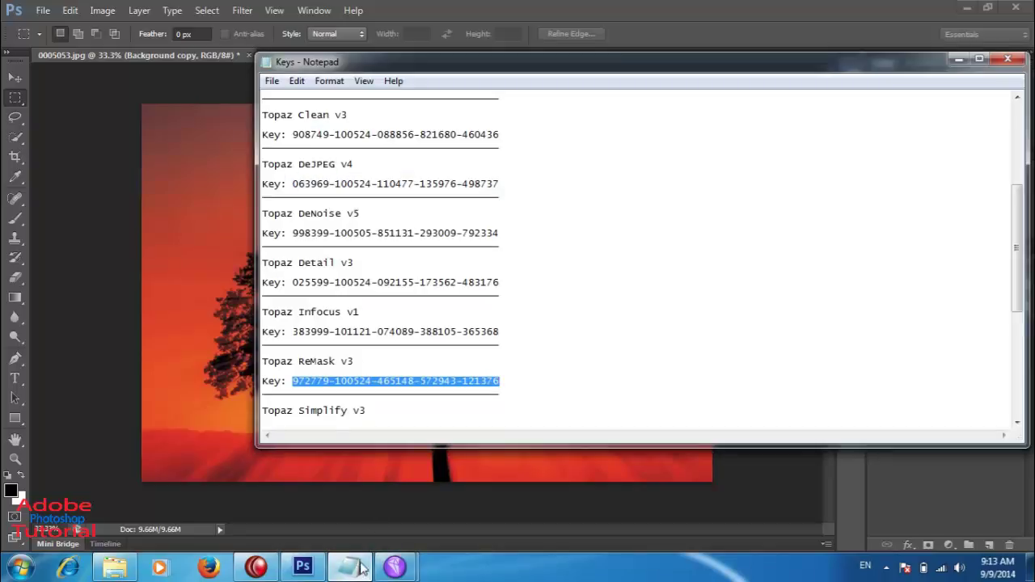
# Enter 'Topaz ReMask v3' as the registered name, confirm activation, and close the Keys file.
pyautogui.moveTo(356, 361); pyautogui.dragTo(153, 356)
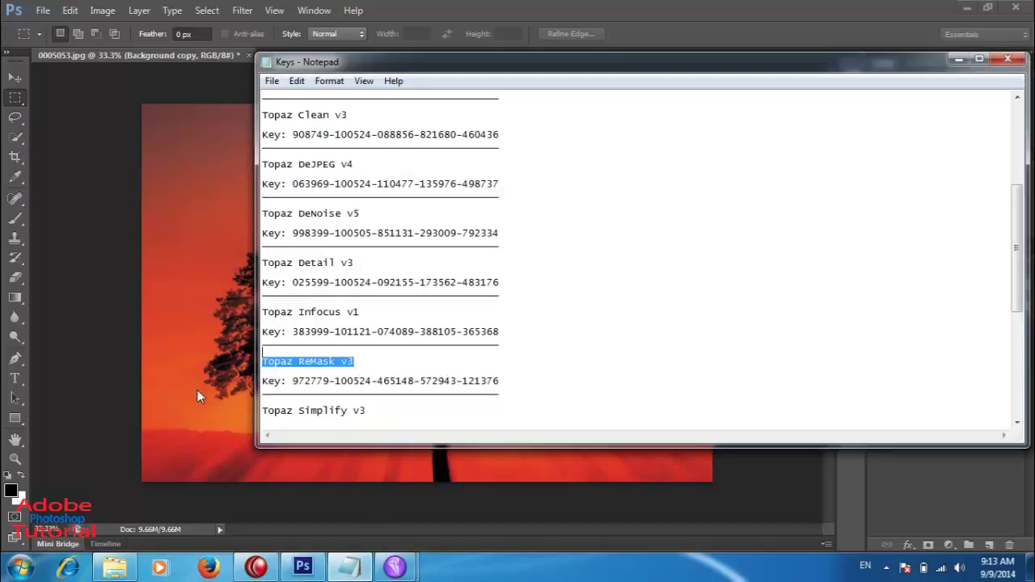
pyautogui.click(451, 485)
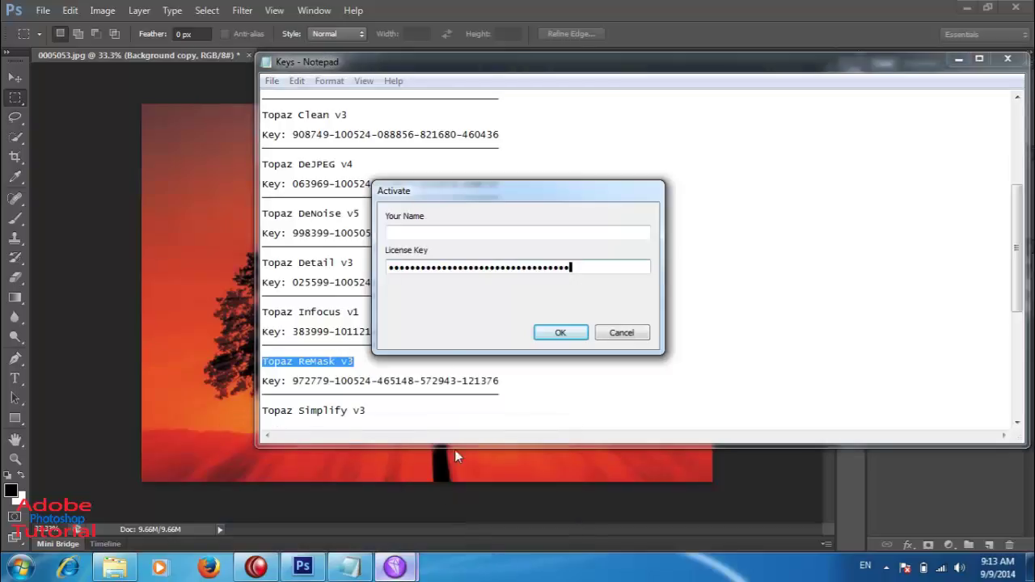
pyautogui.click(433, 232)
pyautogui.hotkey('ctrl', 'v')
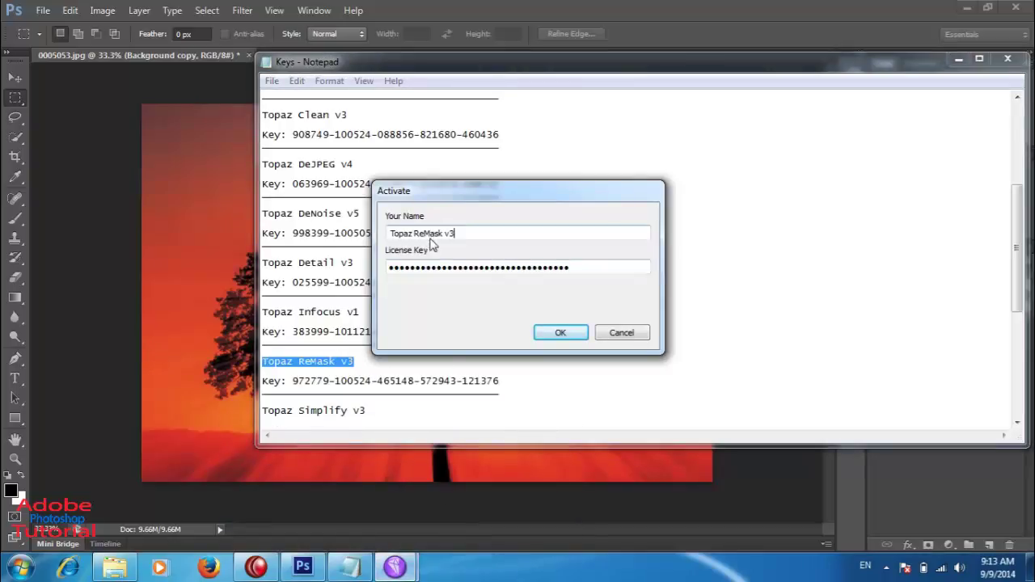
pyautogui.click(558, 335)
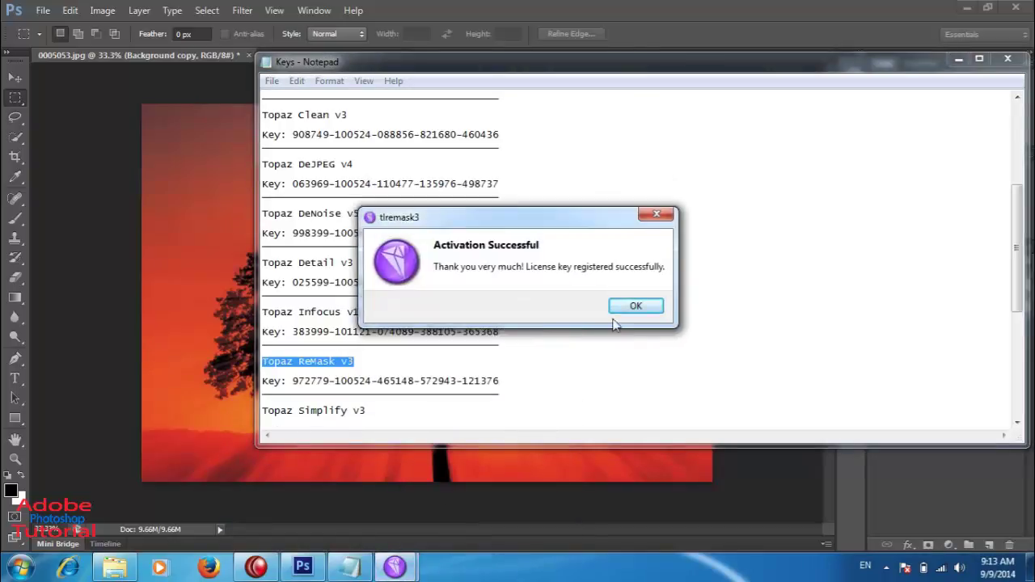
pyautogui.click(652, 307)
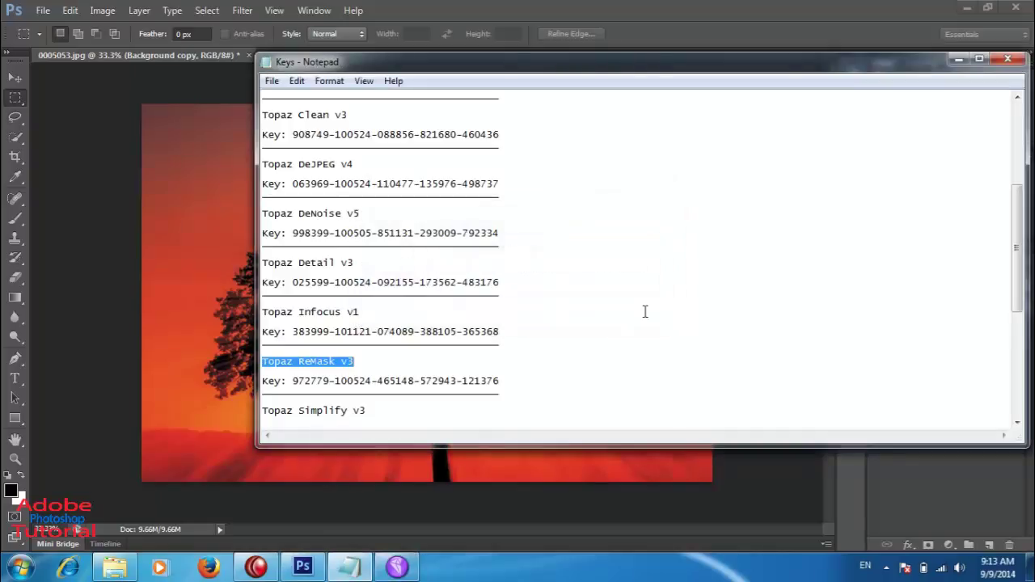
pyautogui.click(1022, 58)
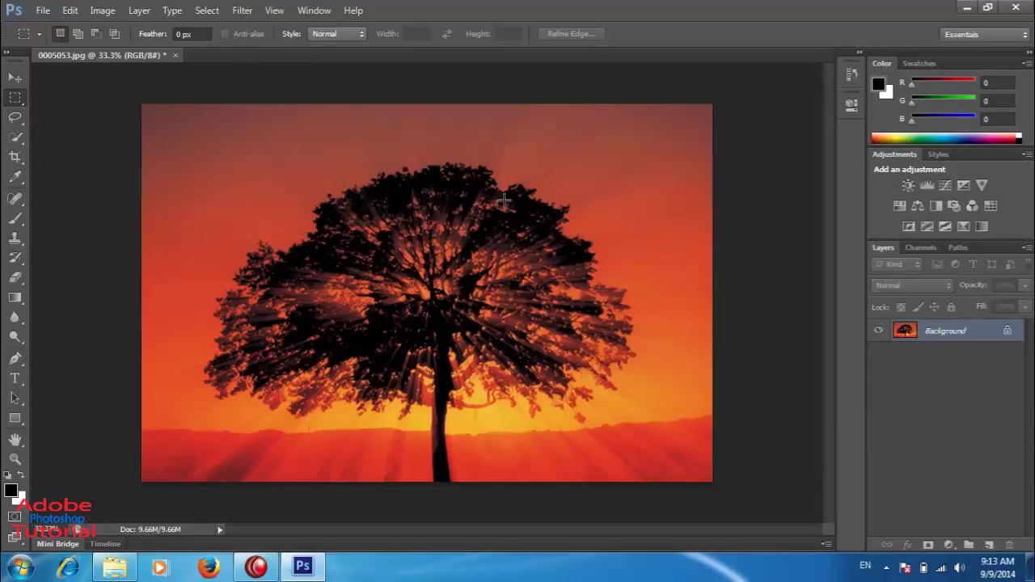
# Check the Topaz Labs filters are listed, then exit Photoshop without saving the tree image.
pyautogui.click(247, 12)
pyautogui.moveTo(264, 372)
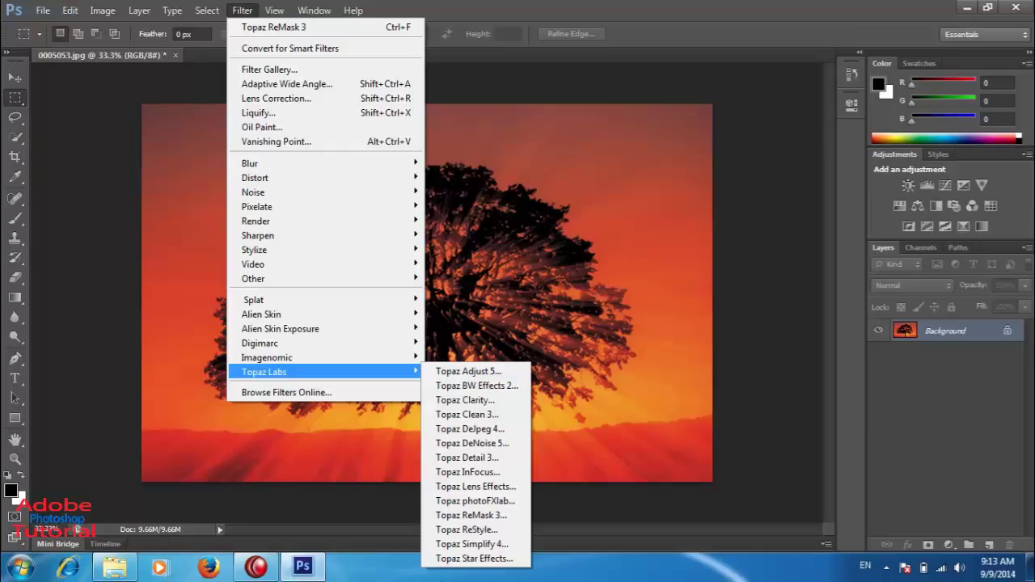
pyautogui.click(751, 338)
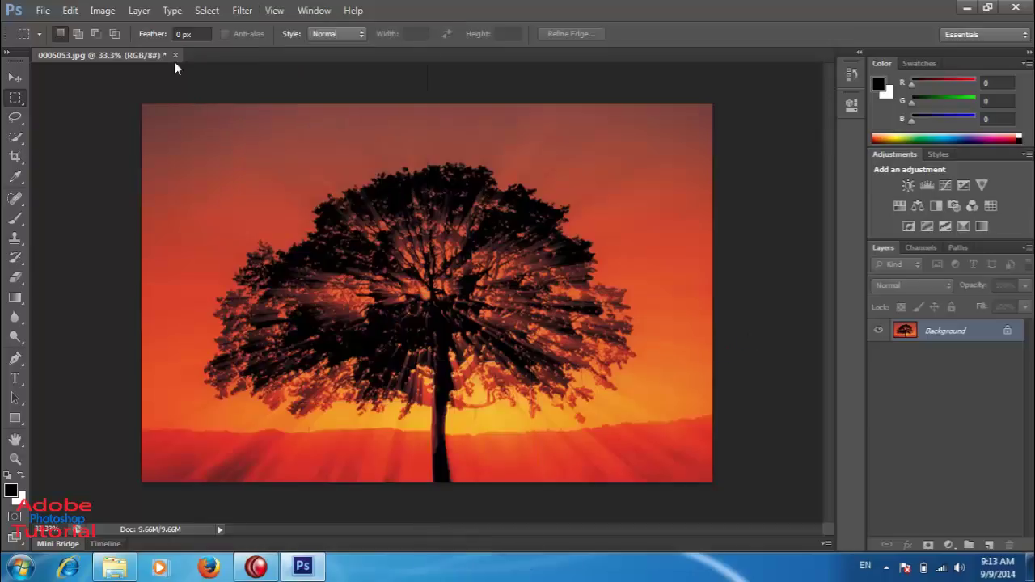
pyautogui.click(242, 11)
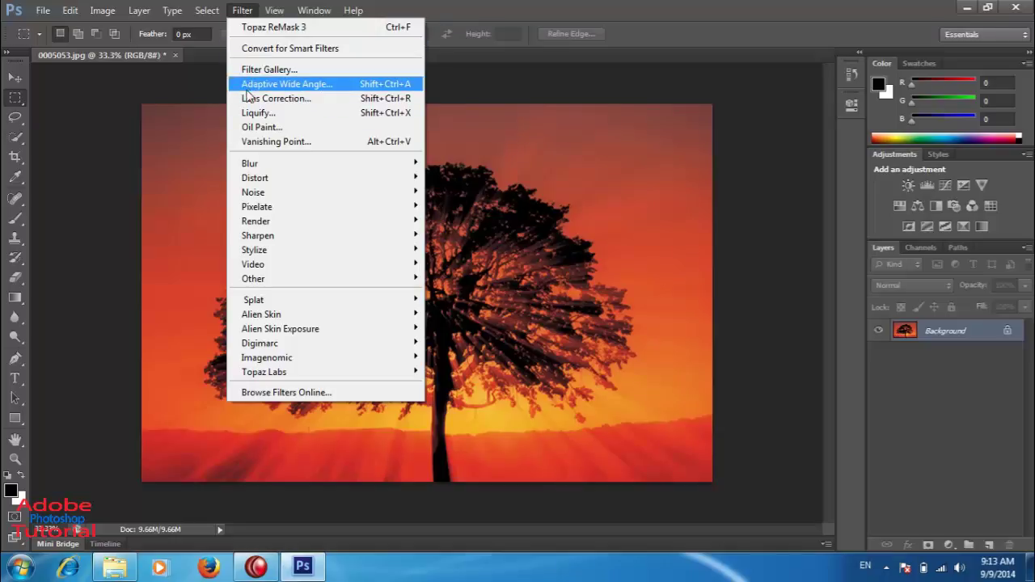
pyautogui.click(1016, 7)
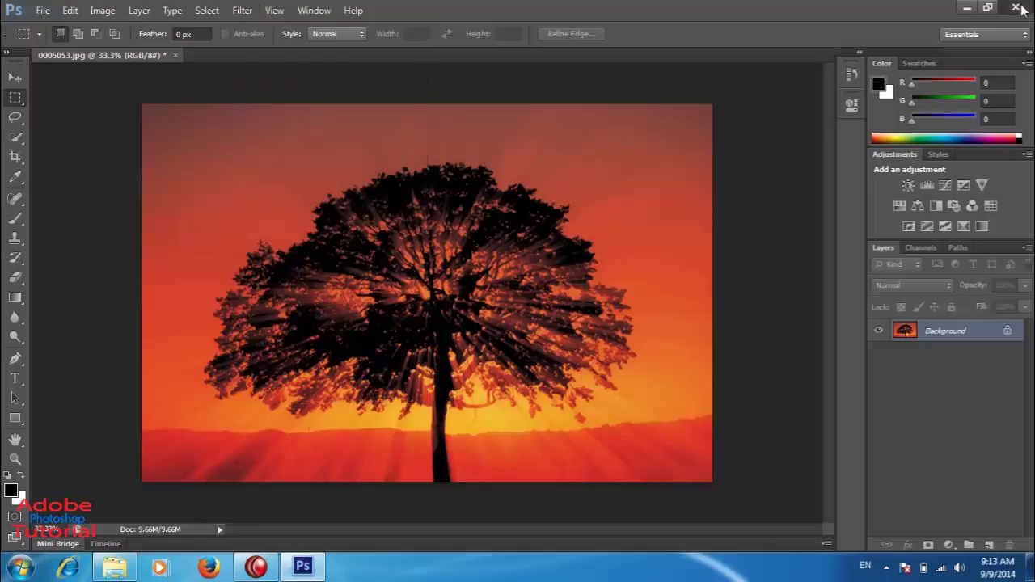
pyautogui.click(517, 224)
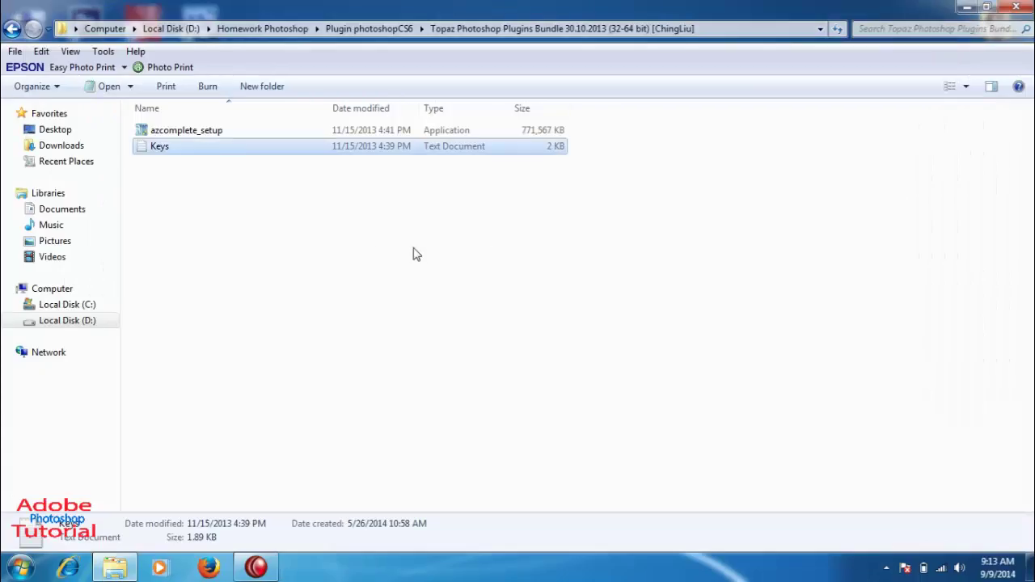
# Open the Filters plugin folder and jump to the ExtractPlus file.
pyautogui.click(12, 30)
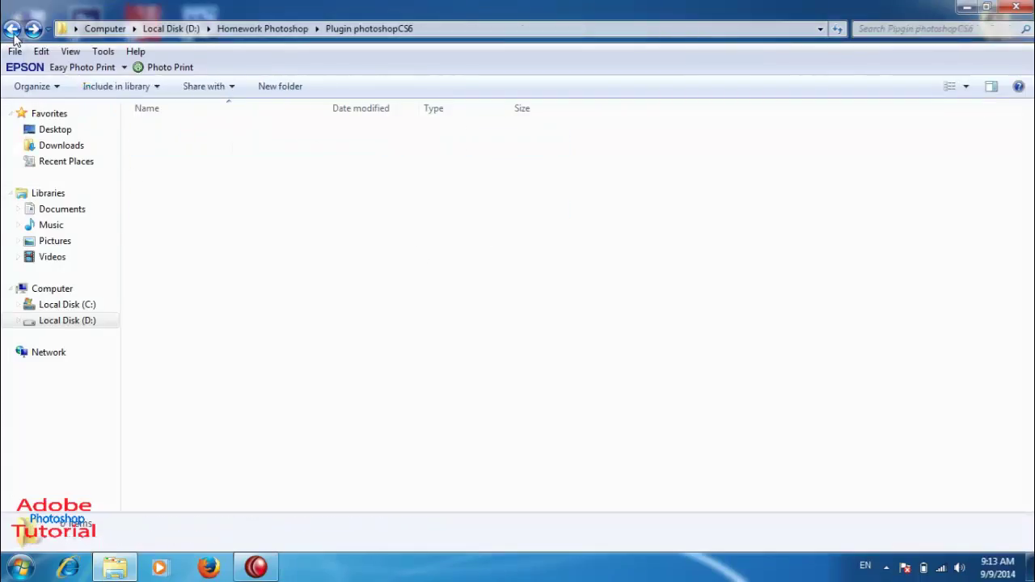
pyautogui.doubleClick(166, 179)
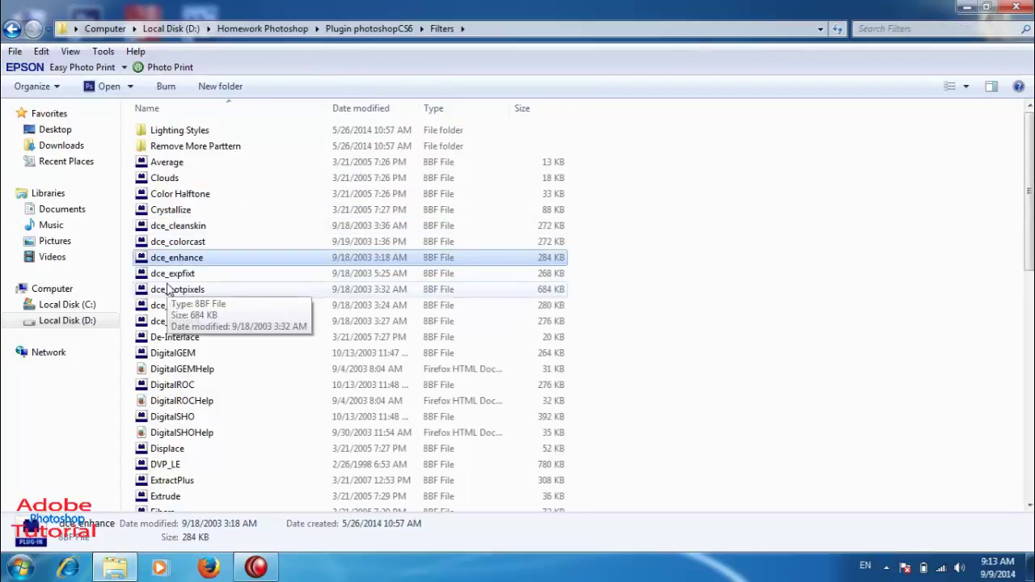
pyautogui.press('e')
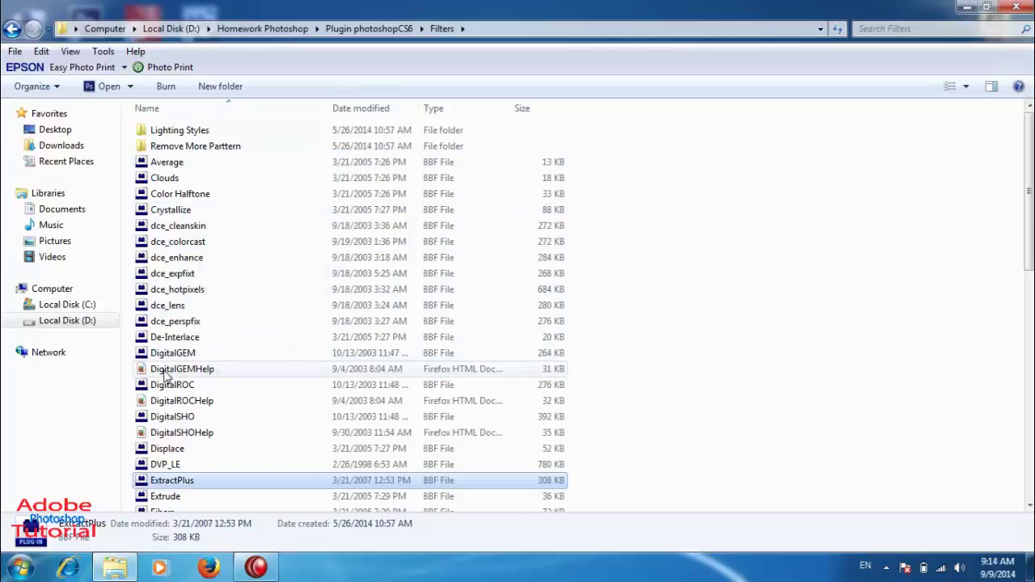
pyautogui.scroll(-1, 186, 372)
pyautogui.scroll(-1, 191, 379)
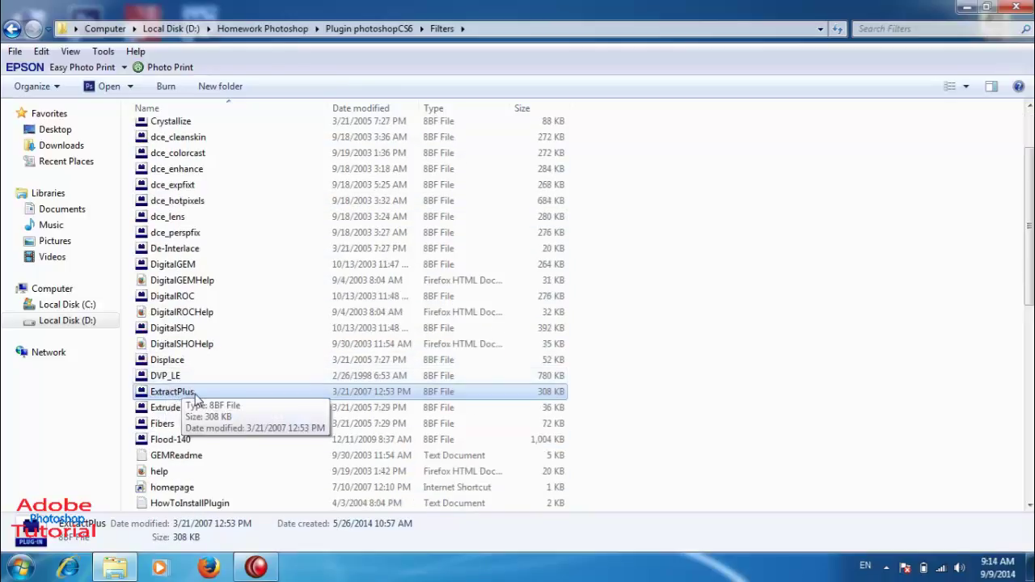
pyautogui.scroll(3, 194, 398)
# Browse the Remove More Parttern folder and select the Portraiture filter file.
pyautogui.doubleClick(212, 147)
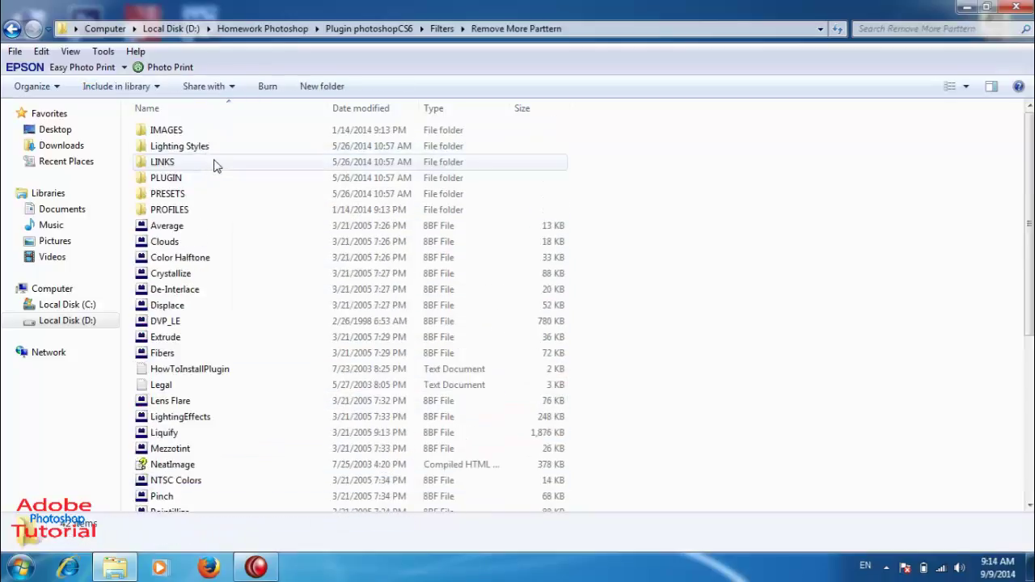
pyautogui.scroll(-2, 201, 186)
pyautogui.scroll(-2, 243, 226)
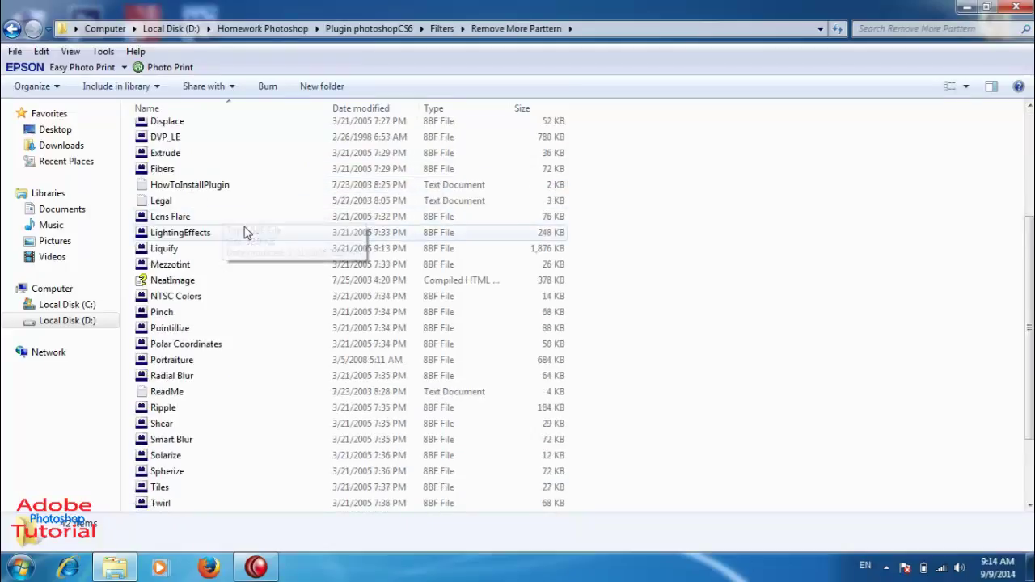
pyautogui.scroll(-3, 249, 236)
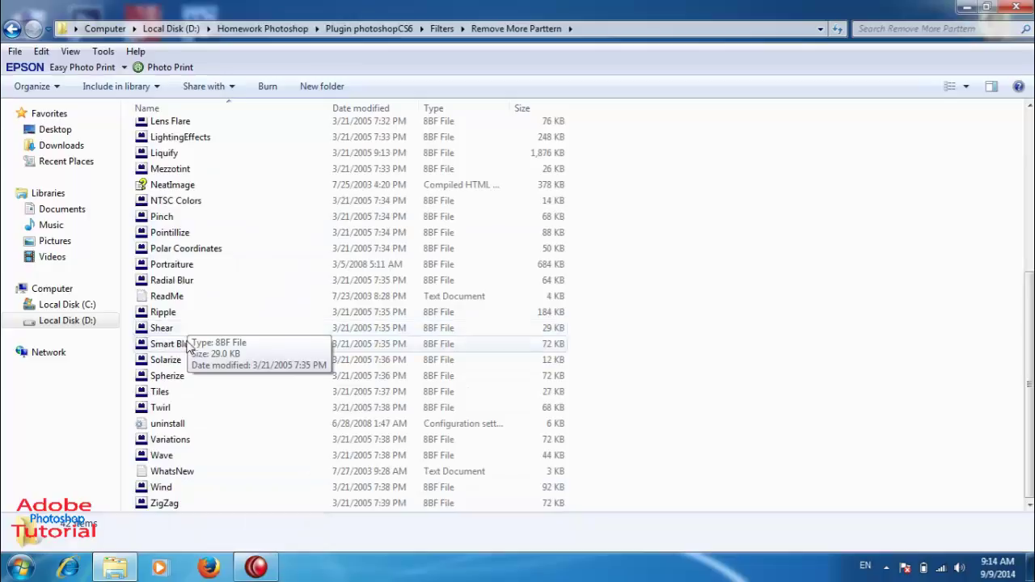
pyautogui.click(190, 265)
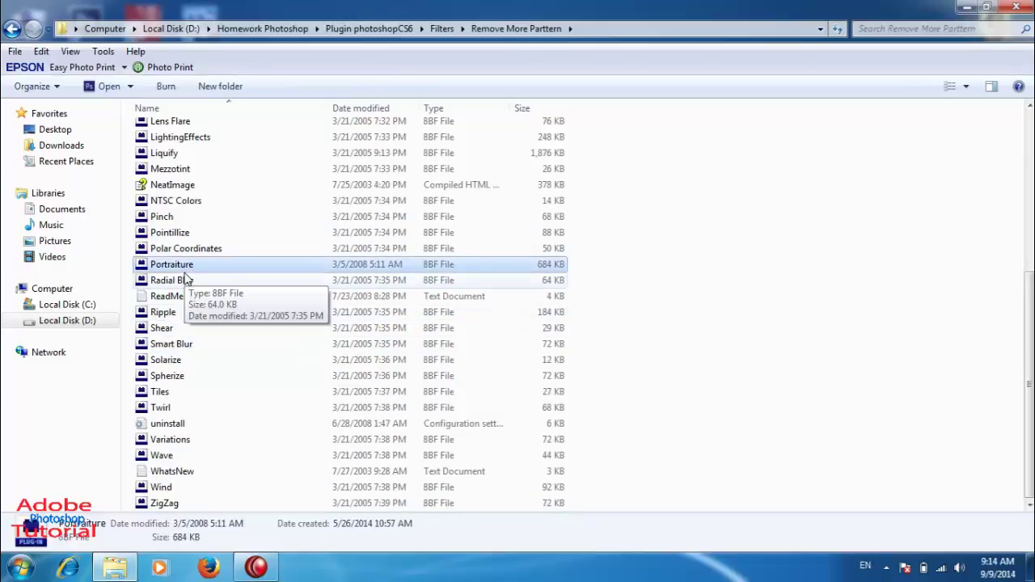
pyautogui.scroll(2, 187, 283)
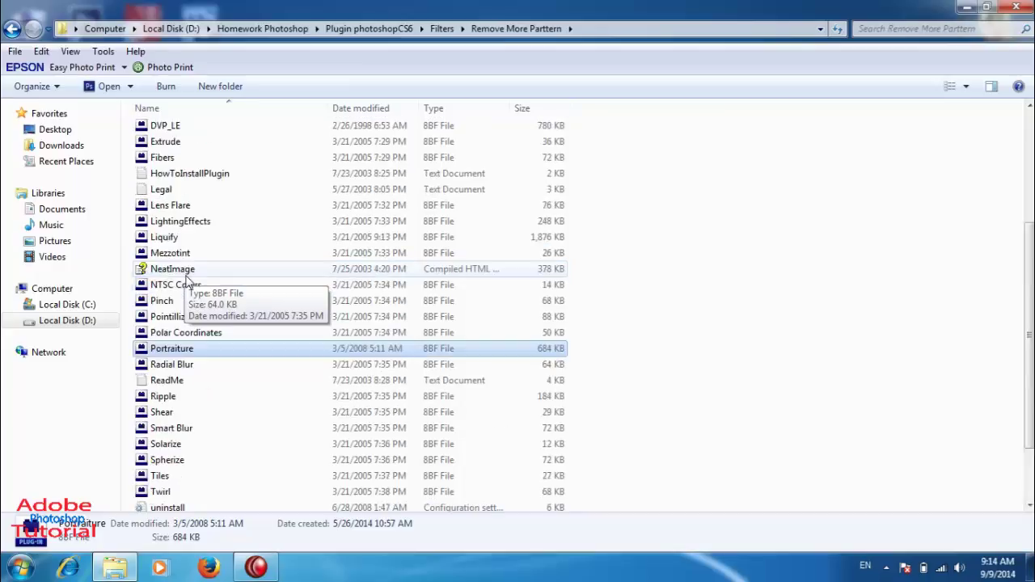
pyautogui.scroll(3, 224, 289)
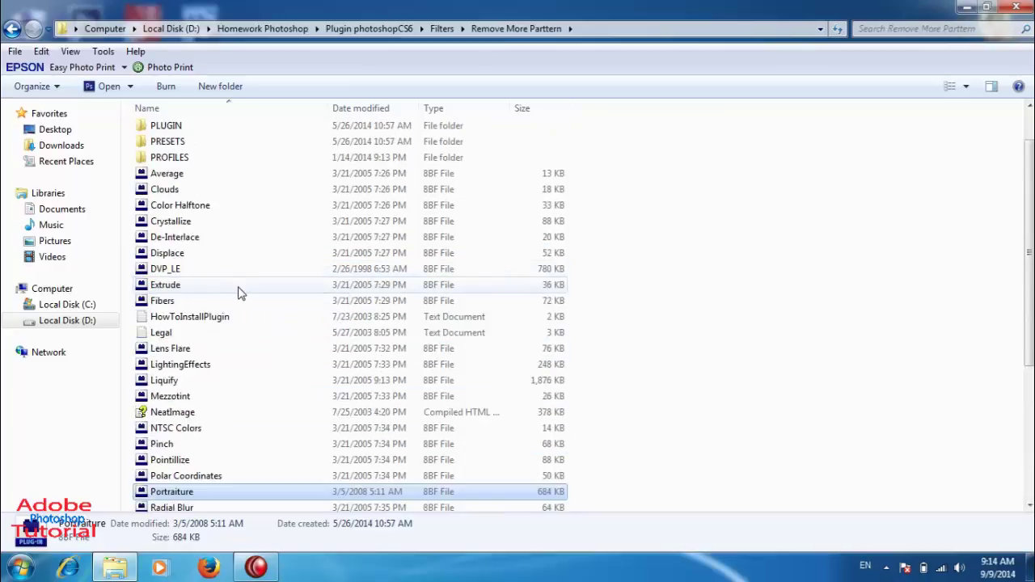
pyautogui.scroll(-2, 241, 295)
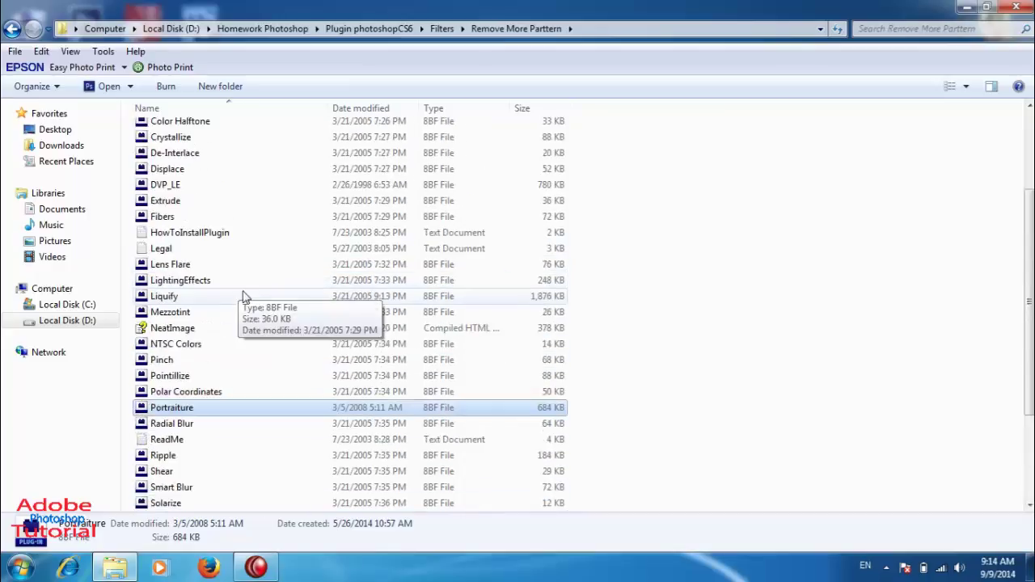
pyautogui.scroll(-1, 245, 301)
pyautogui.scroll(-2, 247, 306)
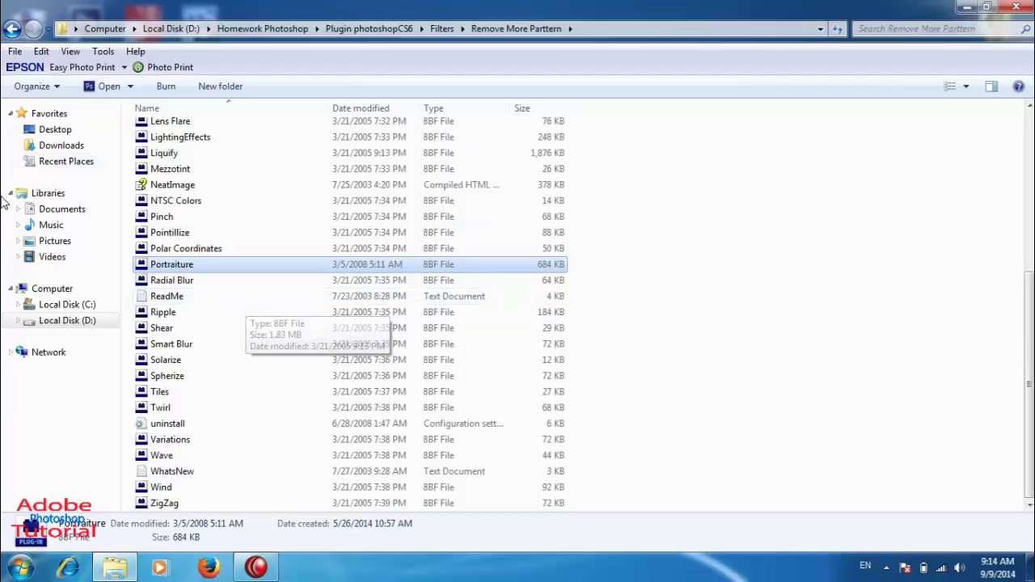
# Copy the ExtractPlus filter file from the Filters folder and close the window.
pyautogui.click(13, 30)
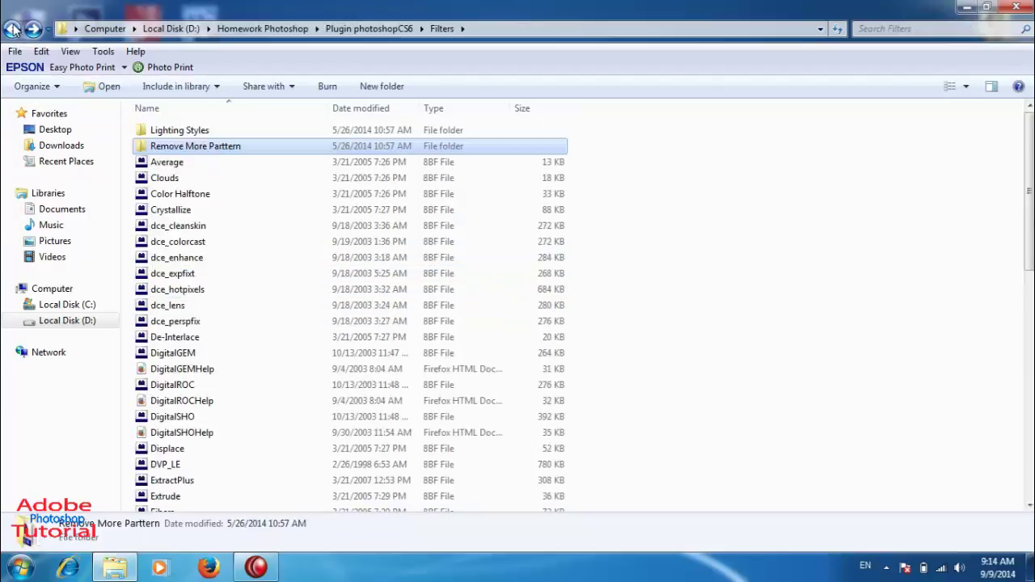
pyautogui.click(200, 336)
pyautogui.press('e')
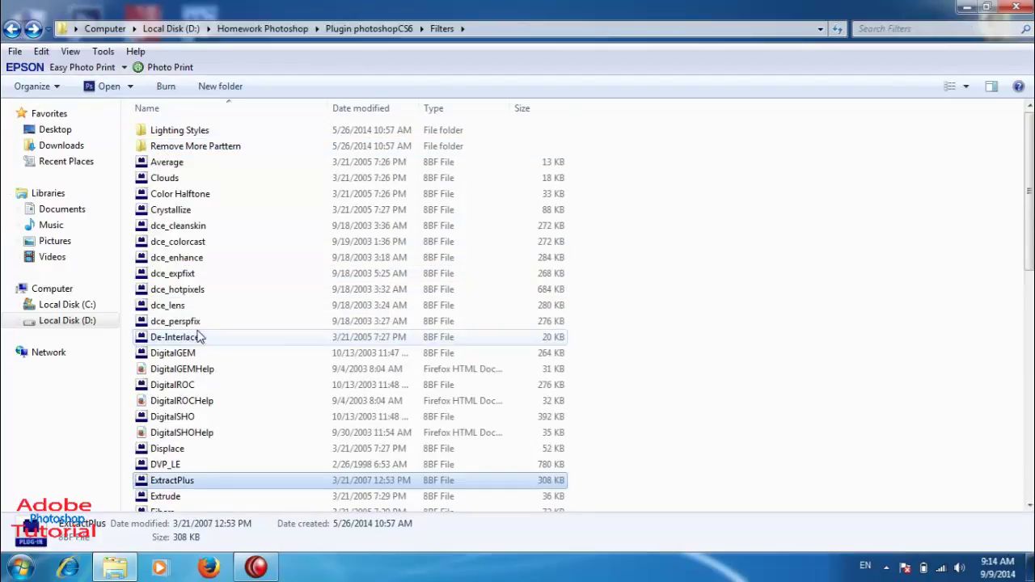
pyautogui.rightClick(186, 483)
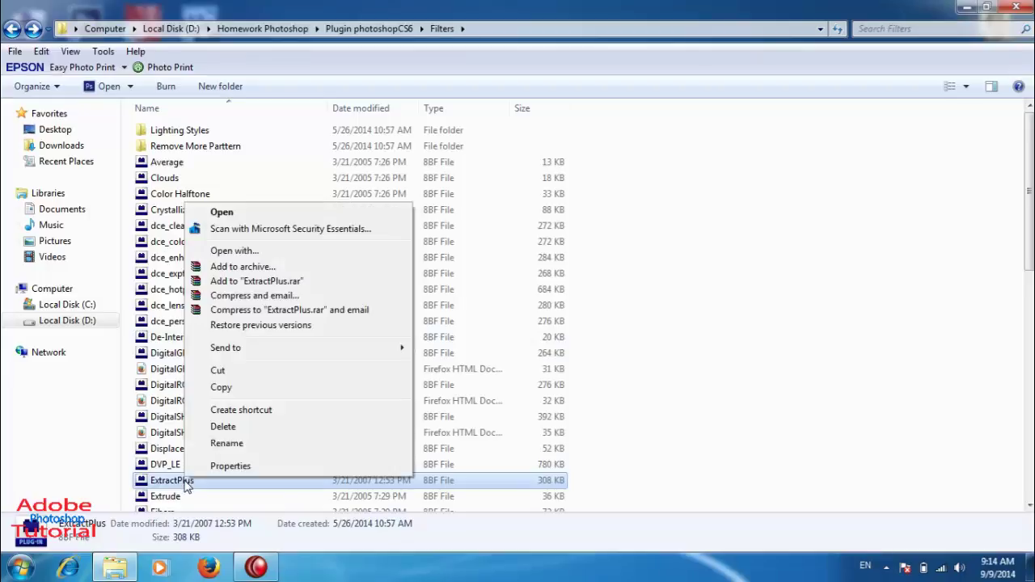
pyautogui.click(229, 389)
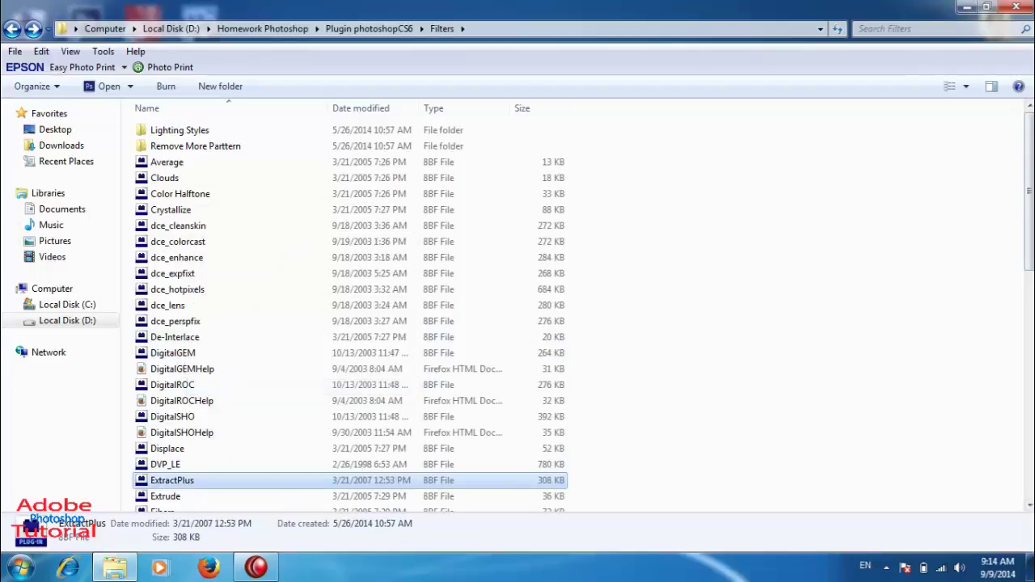
pyautogui.click(1018, 7)
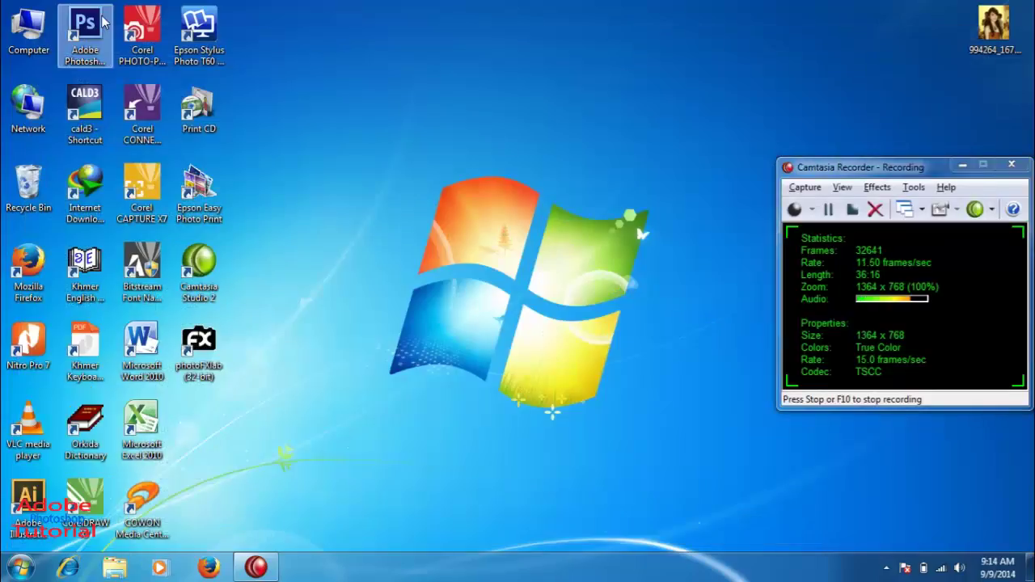
# Reach Photoshop CS6's Plug-ins folder through the shortcut's file location.
pyautogui.rightClick(103, 21)
pyautogui.click(178, 364)
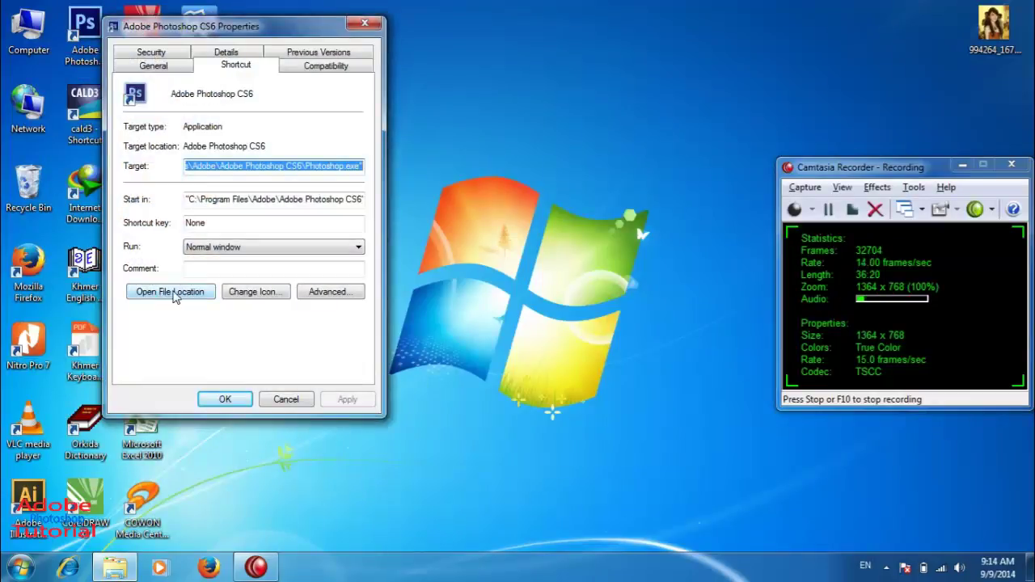
pyautogui.click(173, 293)
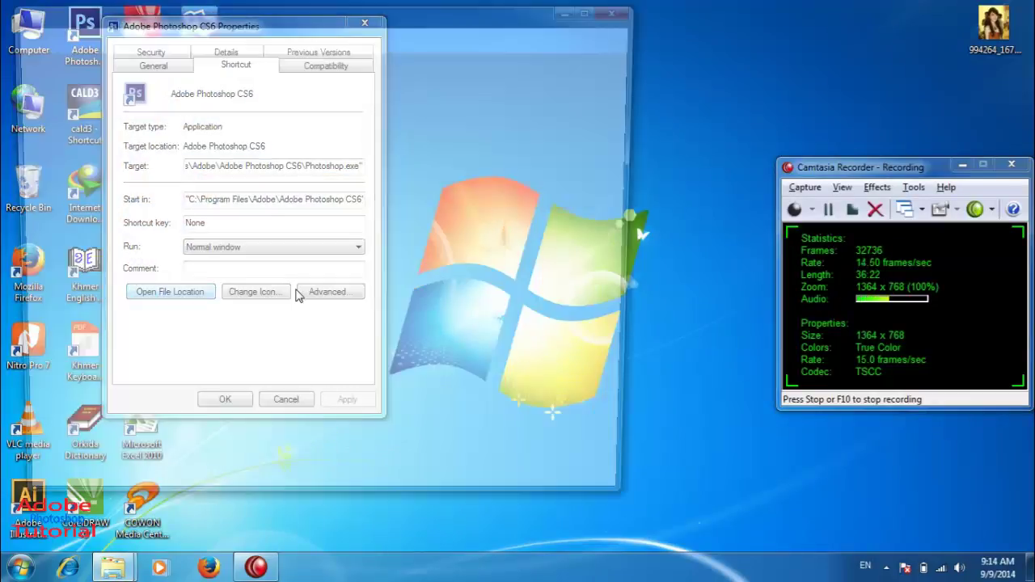
pyautogui.scroll(2, 574, 269)
pyautogui.scroll(6, 250, 222)
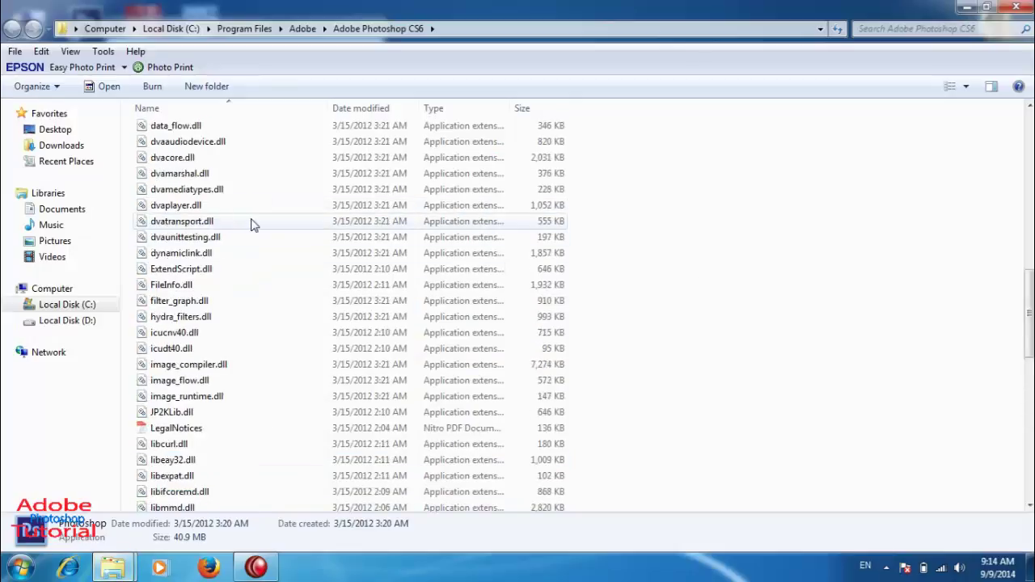
pyautogui.scroll(6, 237, 261)
pyautogui.scroll(6, 233, 261)
pyautogui.scroll(4, 240, 273)
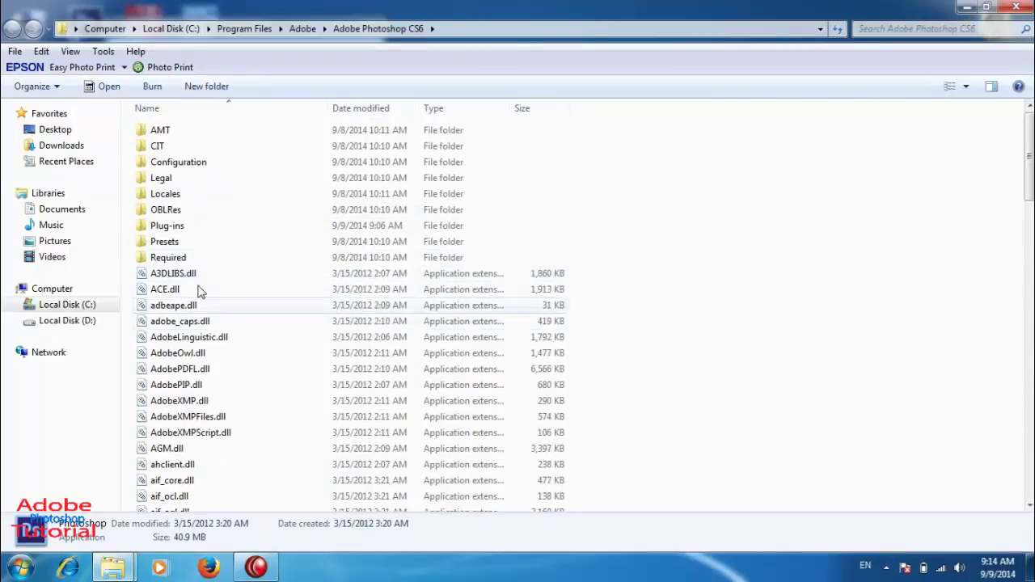
pyautogui.doubleClick(182, 228)
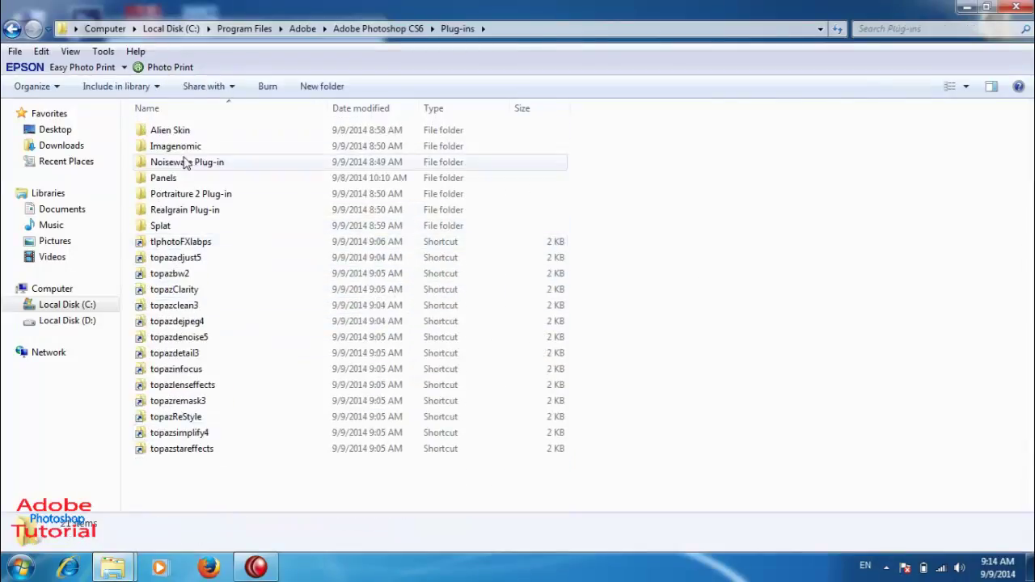
# Paste ExtractPlus into Plug-ins with administrator permission, then close Explorer and Properties.
pyautogui.rightClick(861, 280)
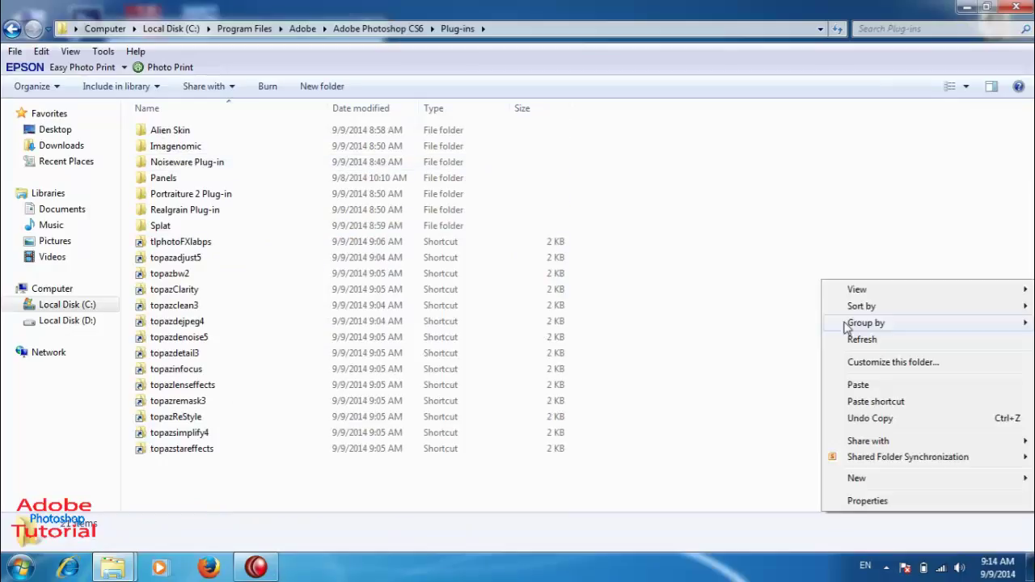
pyautogui.click(858, 385)
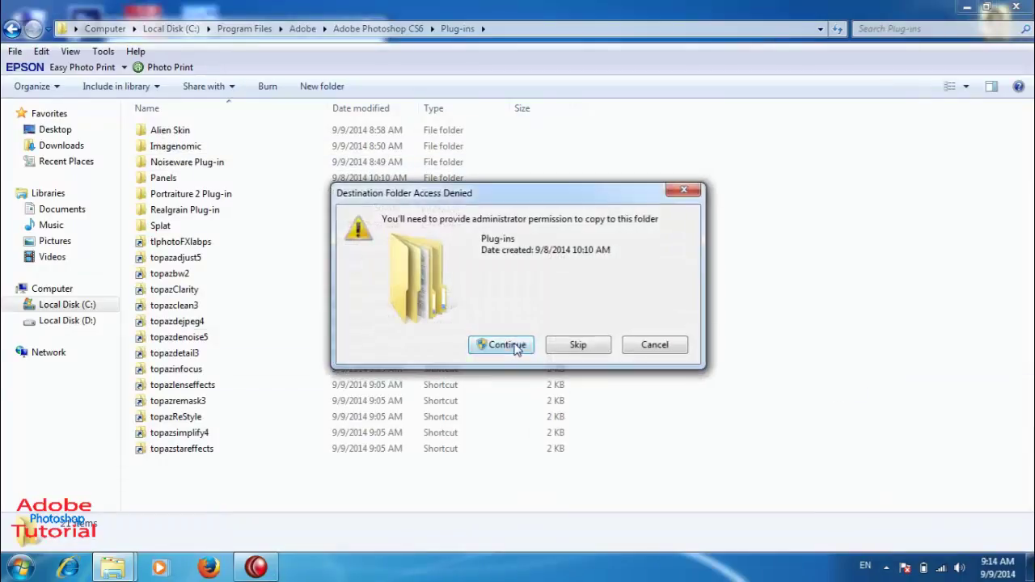
pyautogui.click(514, 346)
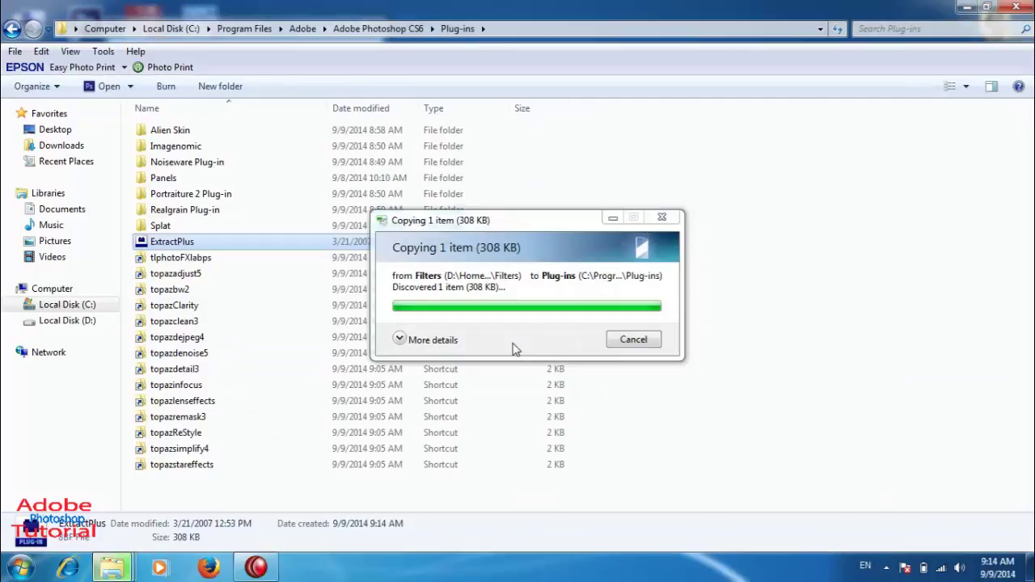
pyautogui.click(944, 294)
pyautogui.click(1012, 7)
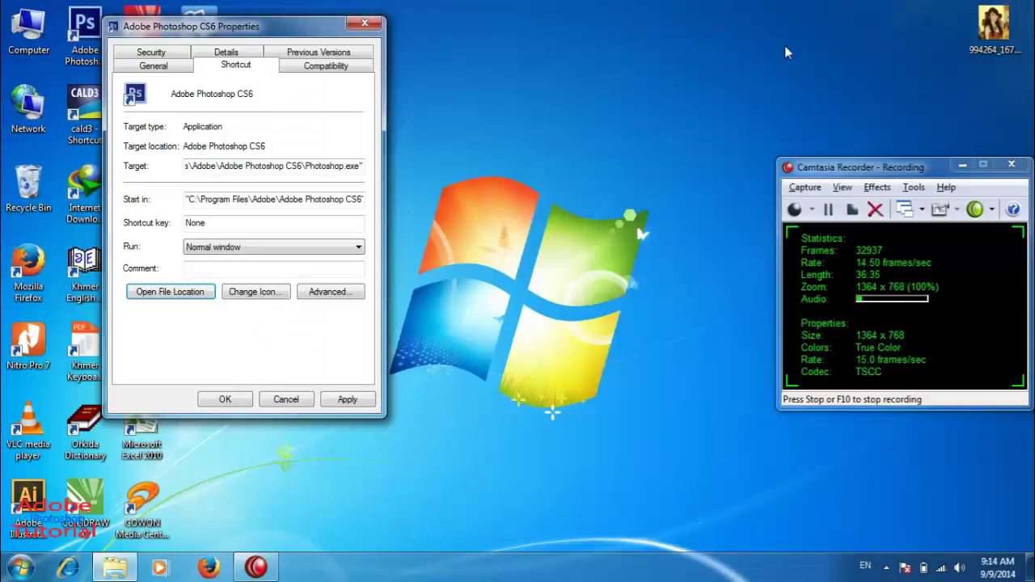
pyautogui.click(365, 24)
# Launch Photoshop CS6, refresh the desktop, and open the Image03 portrait.
pyautogui.click(85, 36)
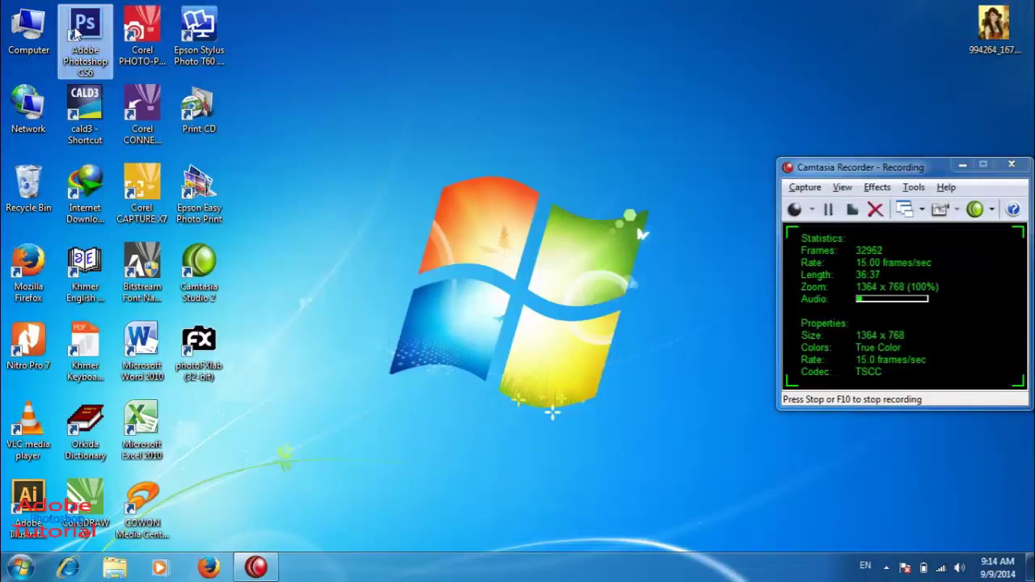
pyautogui.rightClick(480, 145)
pyautogui.click(522, 190)
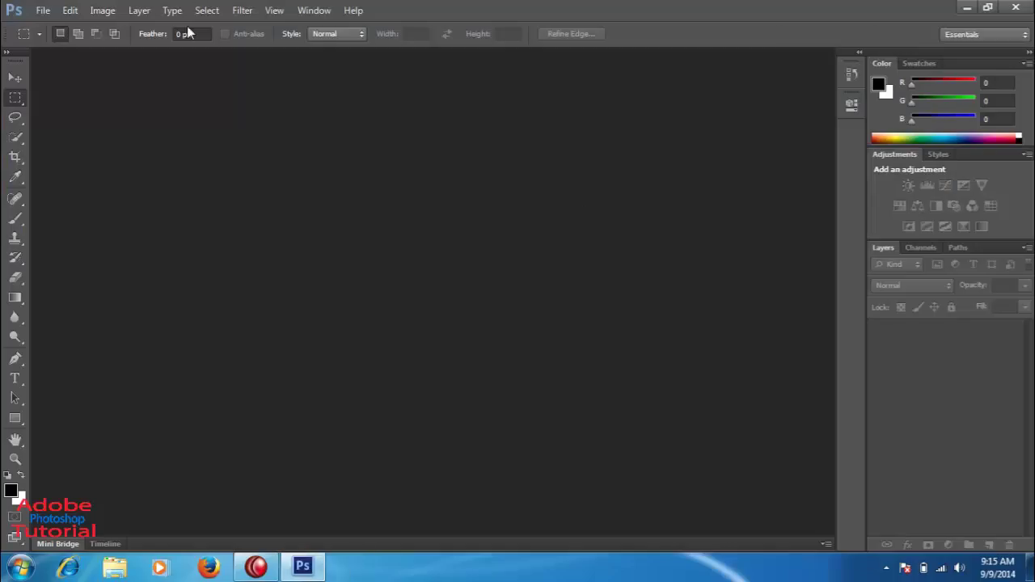
pyautogui.doubleClick(252, 172)
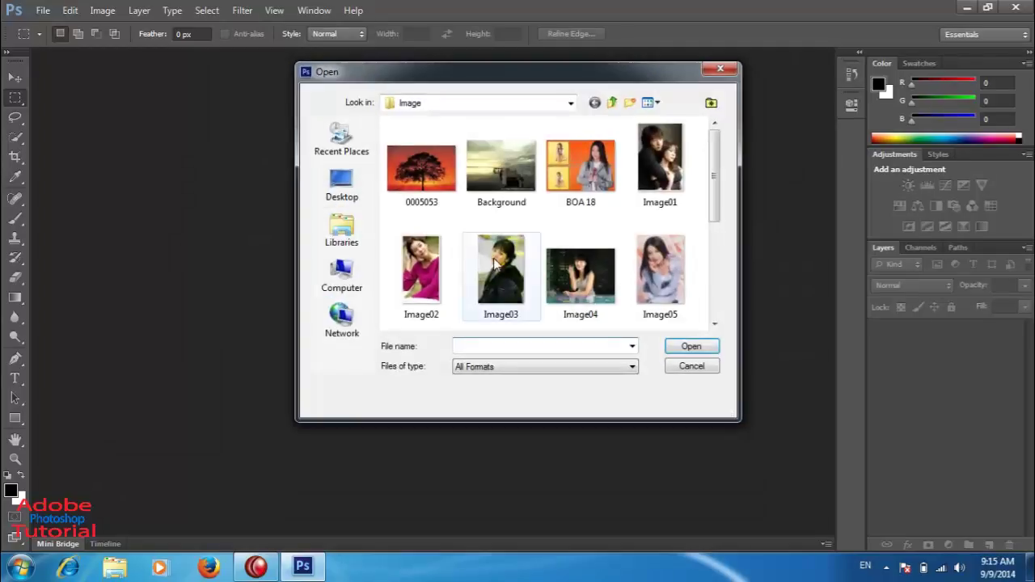
pyautogui.doubleClick(502, 268)
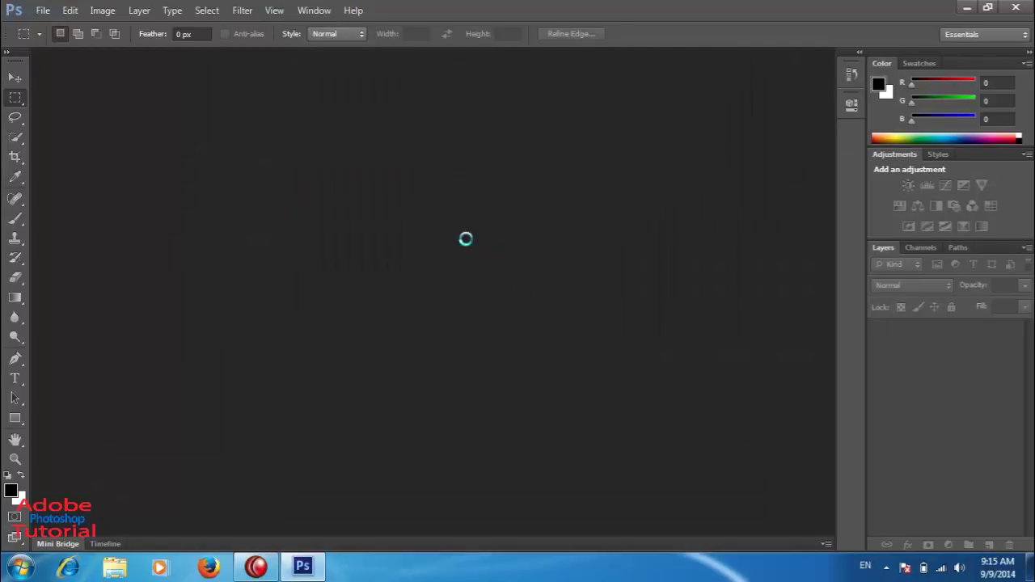
# Run Extract, highlighting the hair edge and filling the area to keep, then apply it.
pyautogui.click(242, 11)
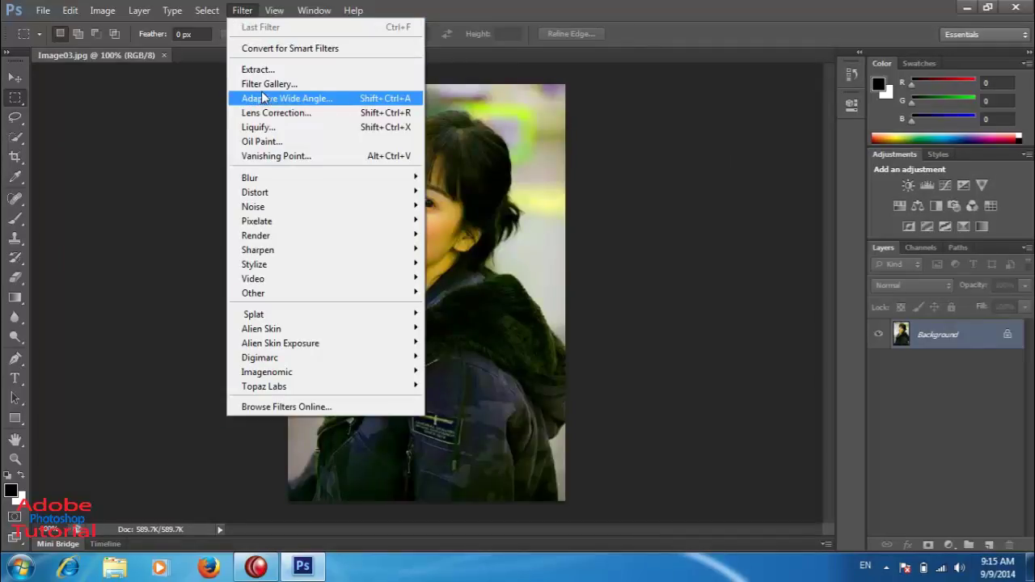
pyautogui.click(252, 70)
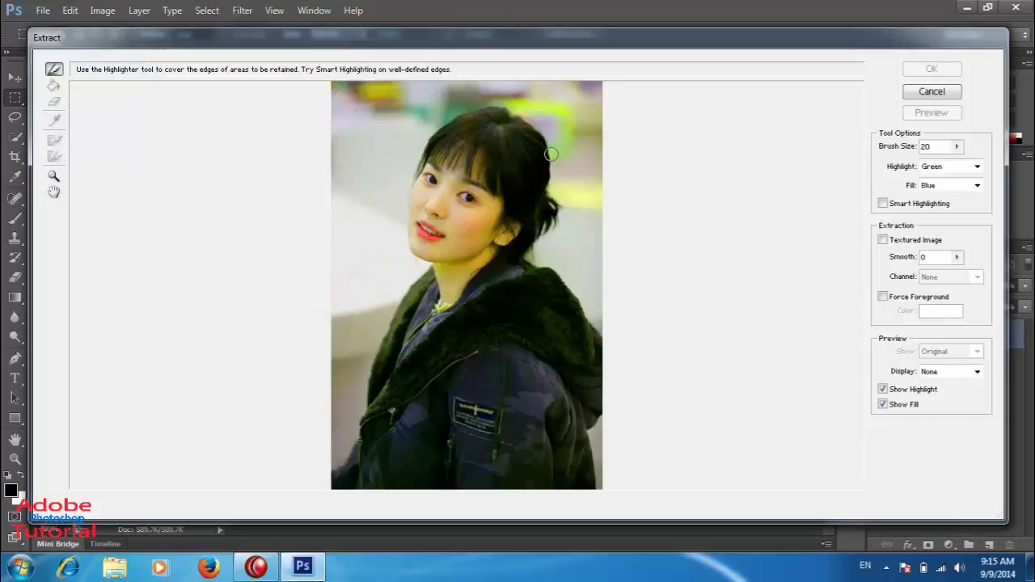
pyautogui.moveTo(554, 205)
pyautogui.mouseDown()
pyautogui.moveTo(550, 136)
pyautogui.moveTo(522, 106)
pyautogui.moveTo(467, 105)
pyautogui.moveTo(356, 209)
pyautogui.moveTo(388, 83)
pyautogui.moveTo(553, 170)
pyautogui.mouseUp()
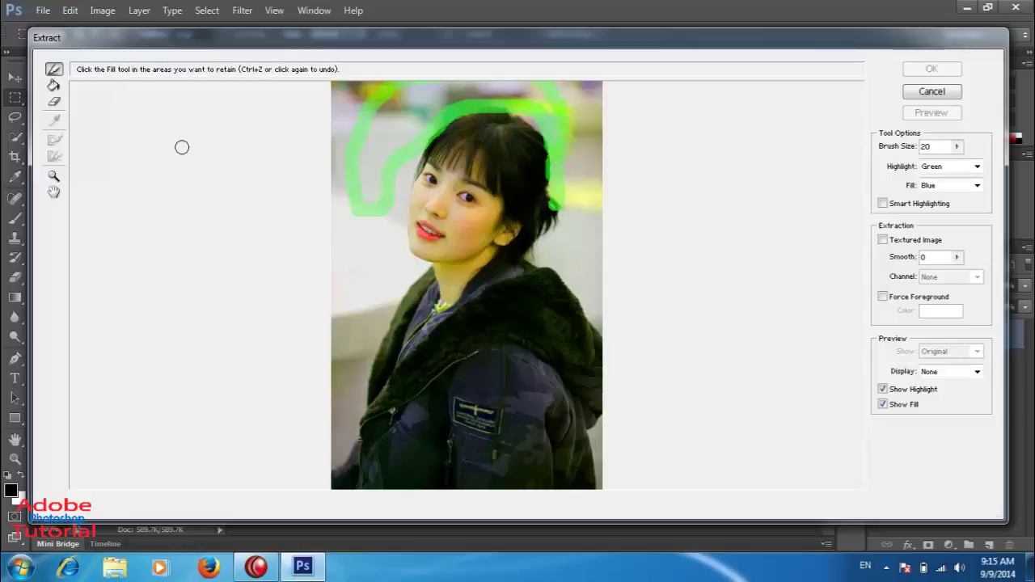
pyautogui.click(53, 84)
pyautogui.click(461, 243)
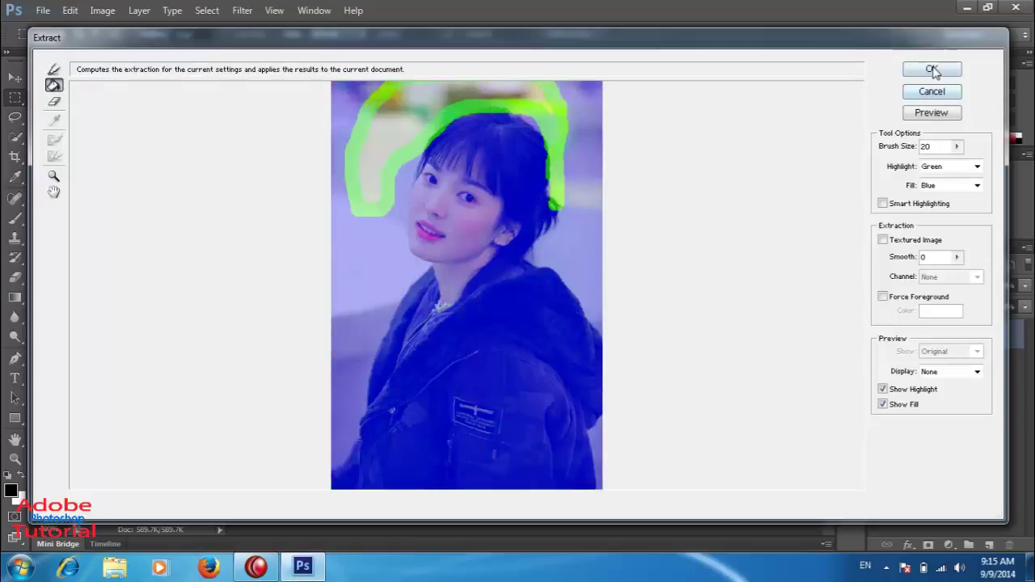
pyautogui.click(930, 69)
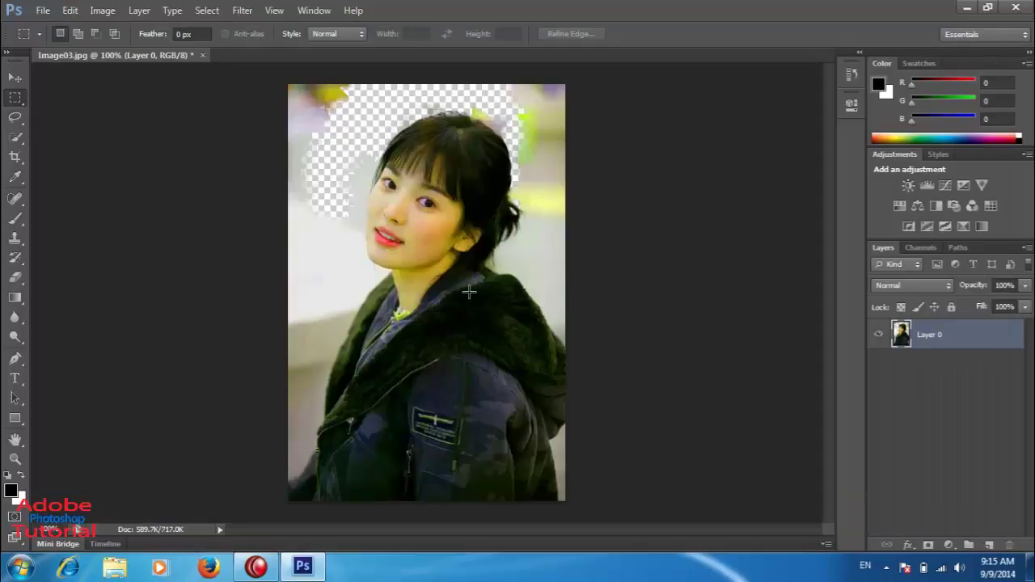
# Discard changes to Image03, glance at the Filter menu, then exit Photoshop CS6.
pyautogui.click(202, 55)
pyautogui.click(522, 224)
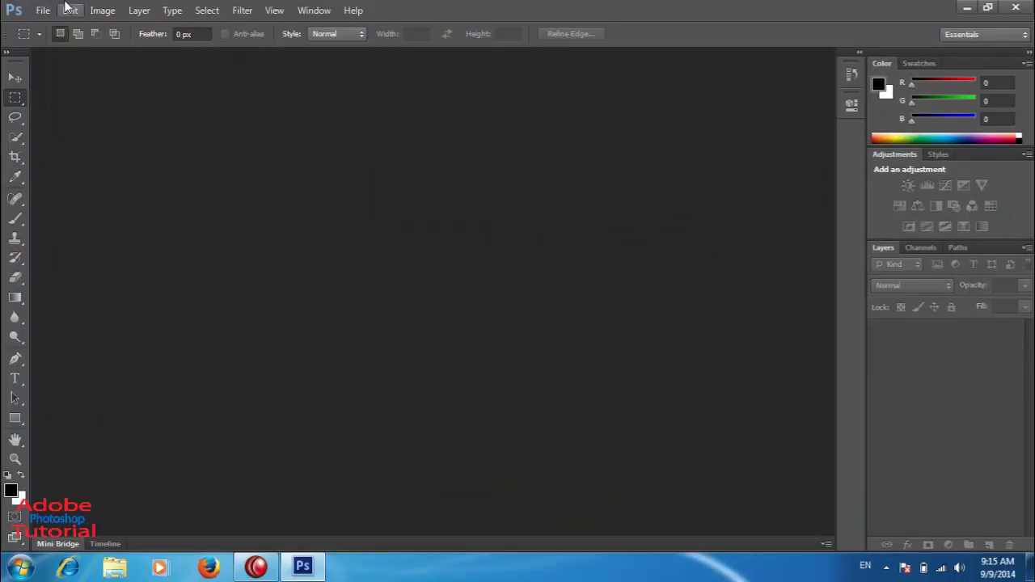
pyautogui.click(241, 10)
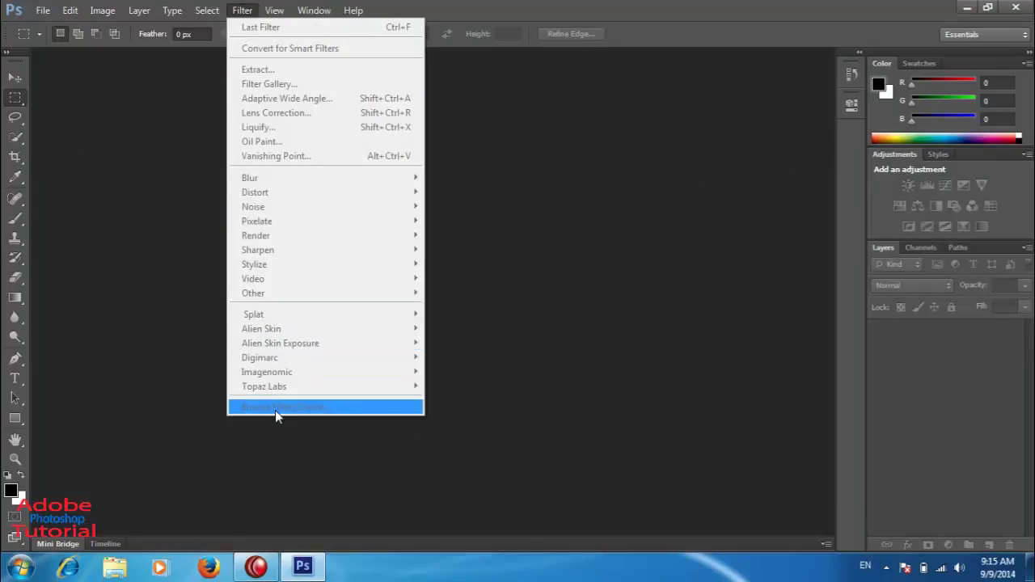
pyautogui.click(664, 266)
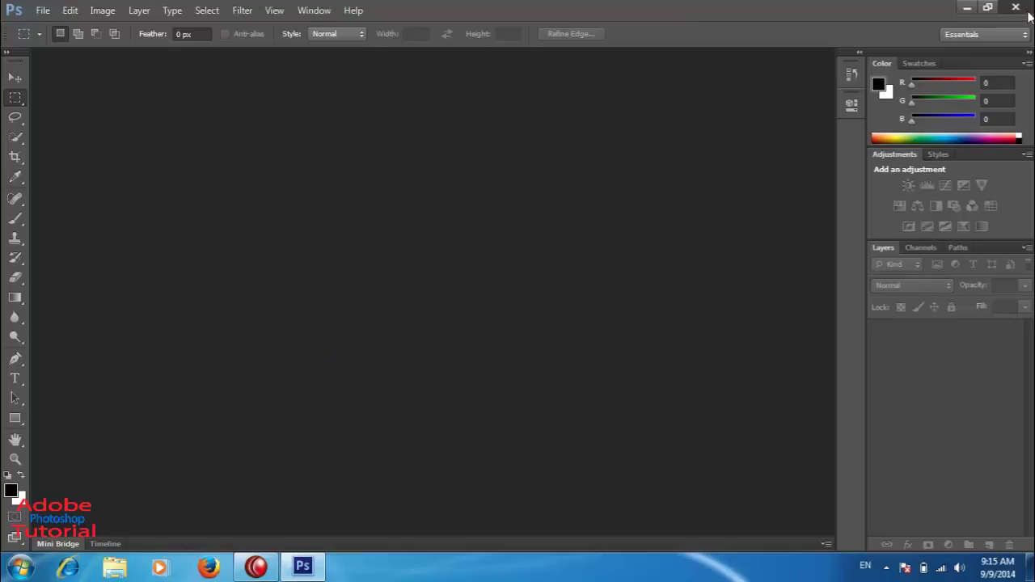
pyautogui.click(1017, 7)
# Refresh the Windows desktop twice from its context menu.
pyautogui.rightClick(555, 231)
pyautogui.click(581, 278)
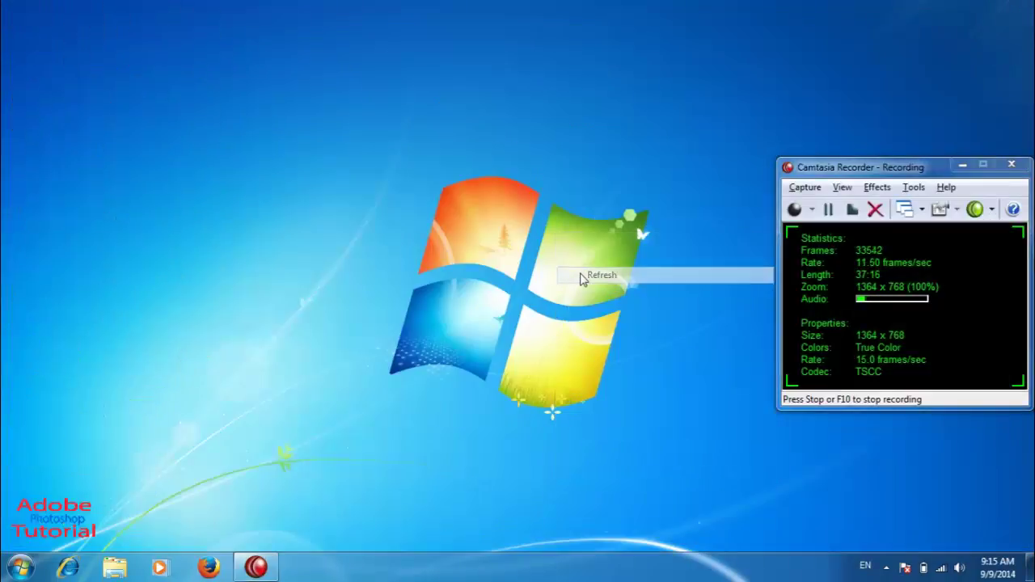
pyautogui.rightClick(558, 222)
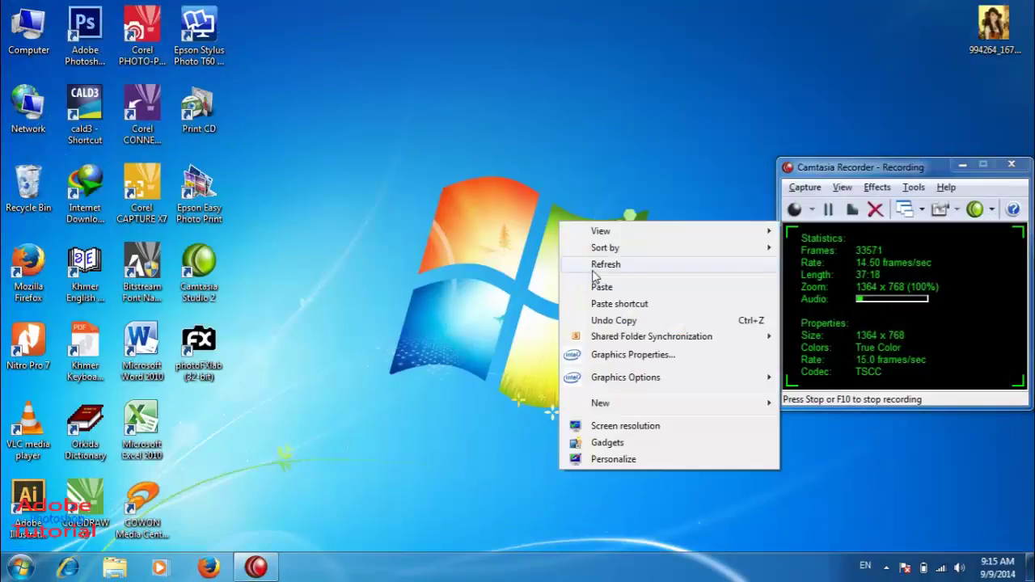
pyautogui.click(593, 271)
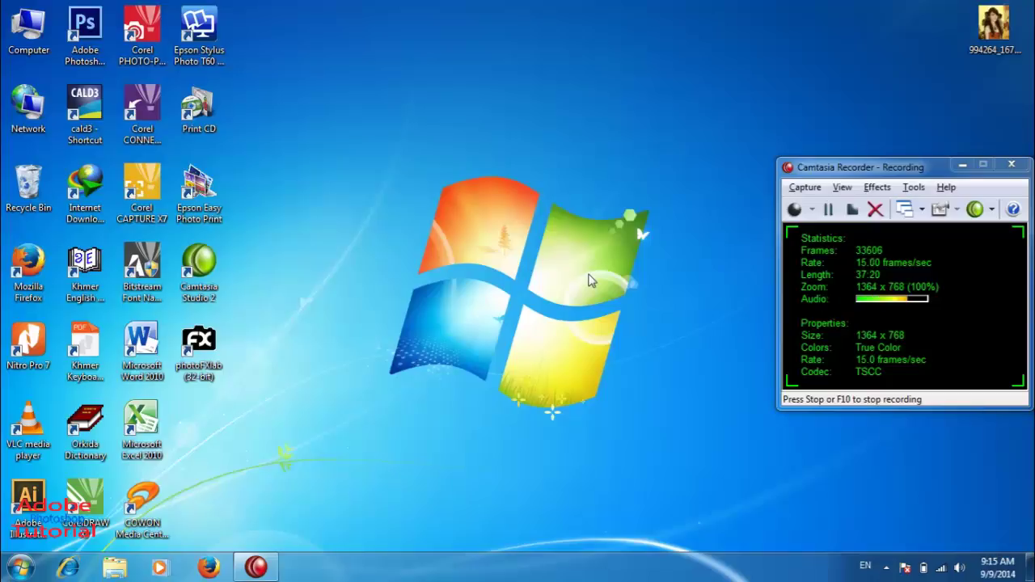